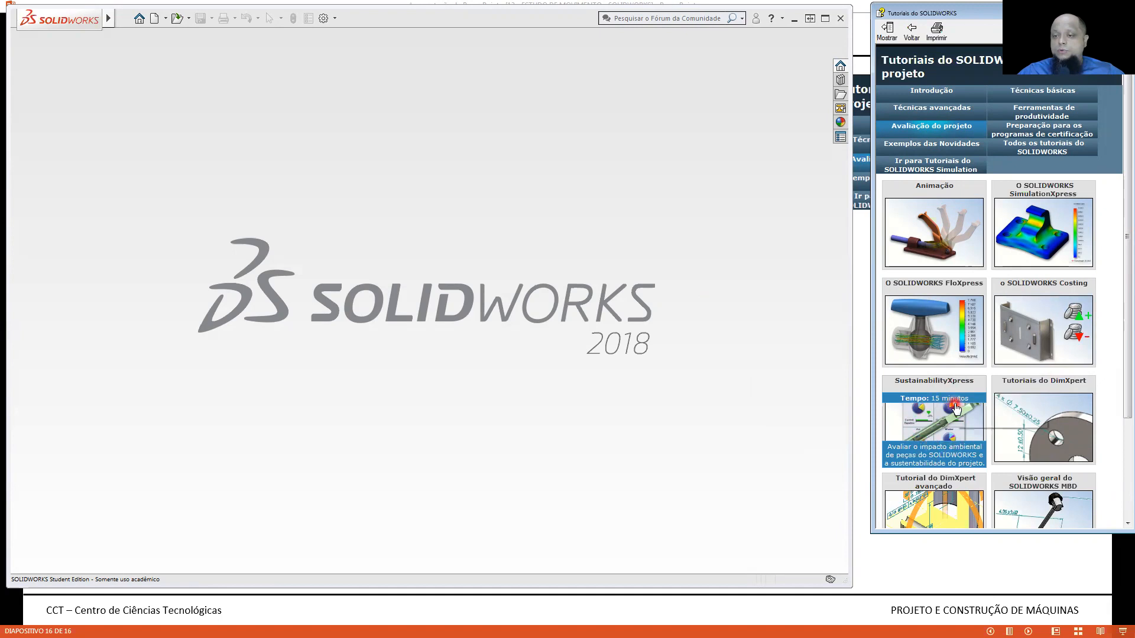
# - Browse the Avaliação do projeto tutorials, open the Animação tutorial and read its introduction down to the lesson list
pyautogui.scroll(-1, 983, 446)
pyautogui.scroll(-1, 985, 448)
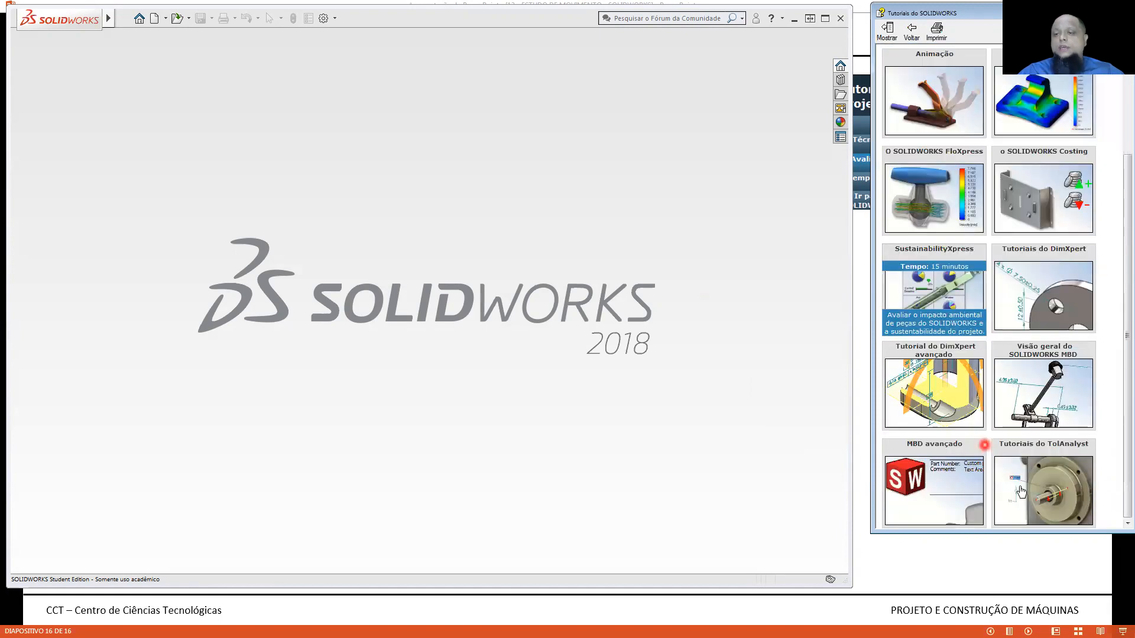
pyautogui.scroll(2, 1062, 382)
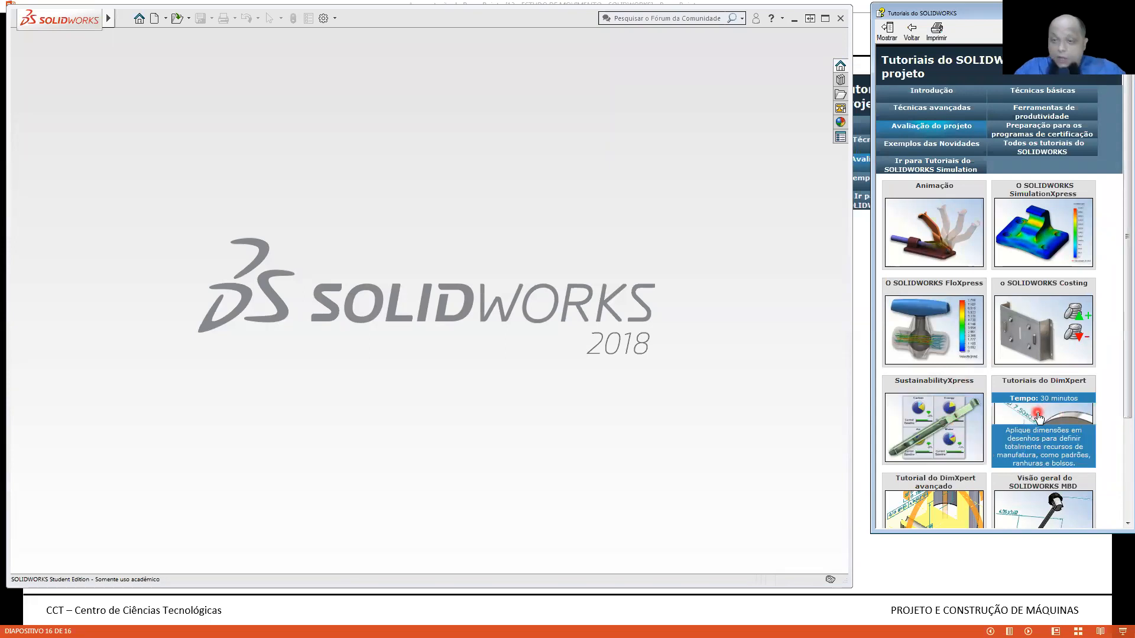
pyautogui.click(932, 251)
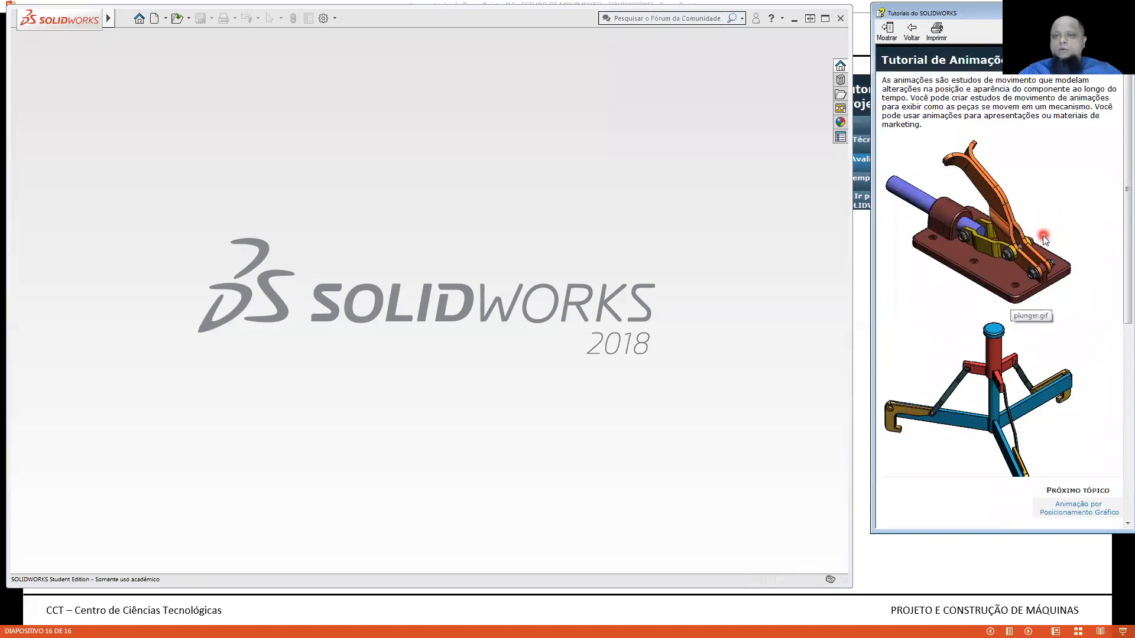
pyautogui.scroll(-3, 1076, 325)
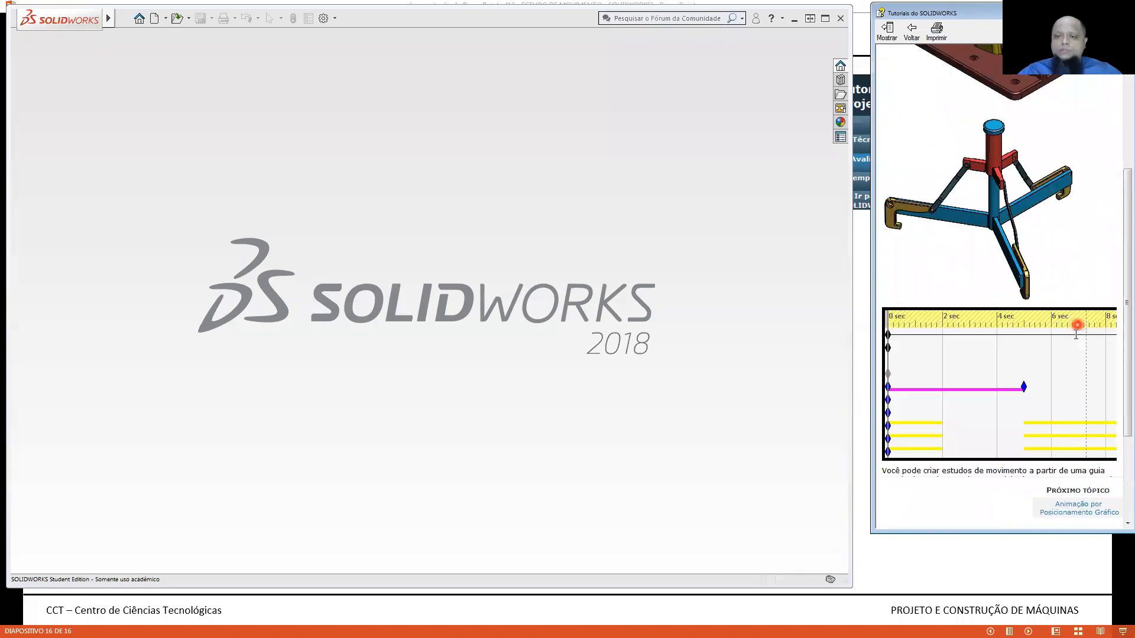
pyautogui.scroll(-3, 1076, 329)
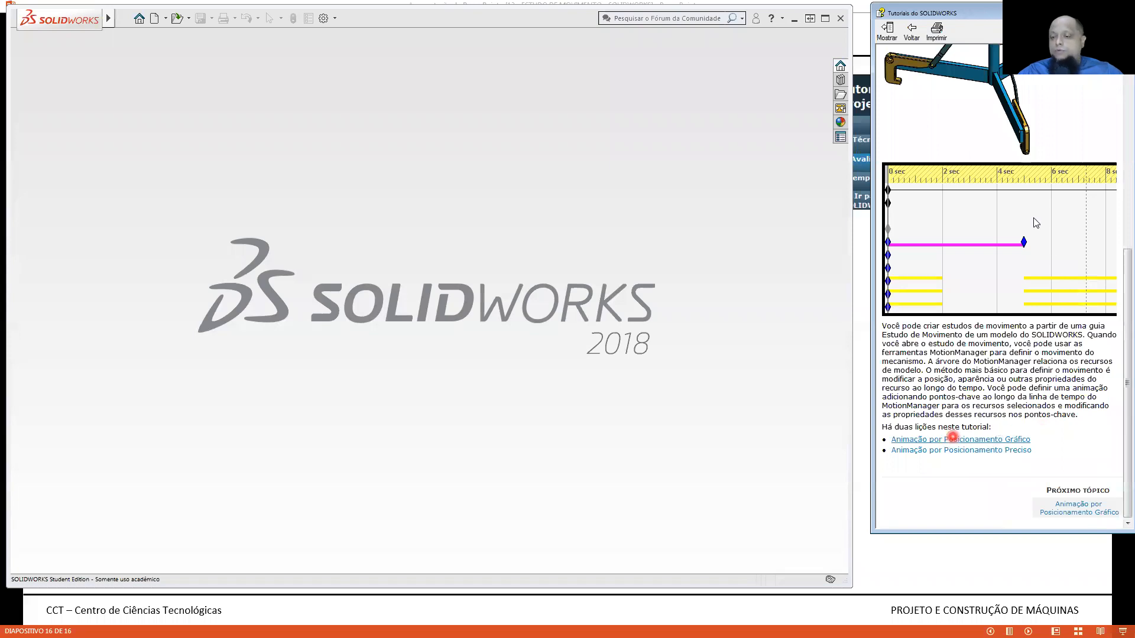
# - Go to the Animação por Posicionamento Gráfico lesson's topic on opening the model and motion study, and open the plunger assembly
pyautogui.click(984, 450)
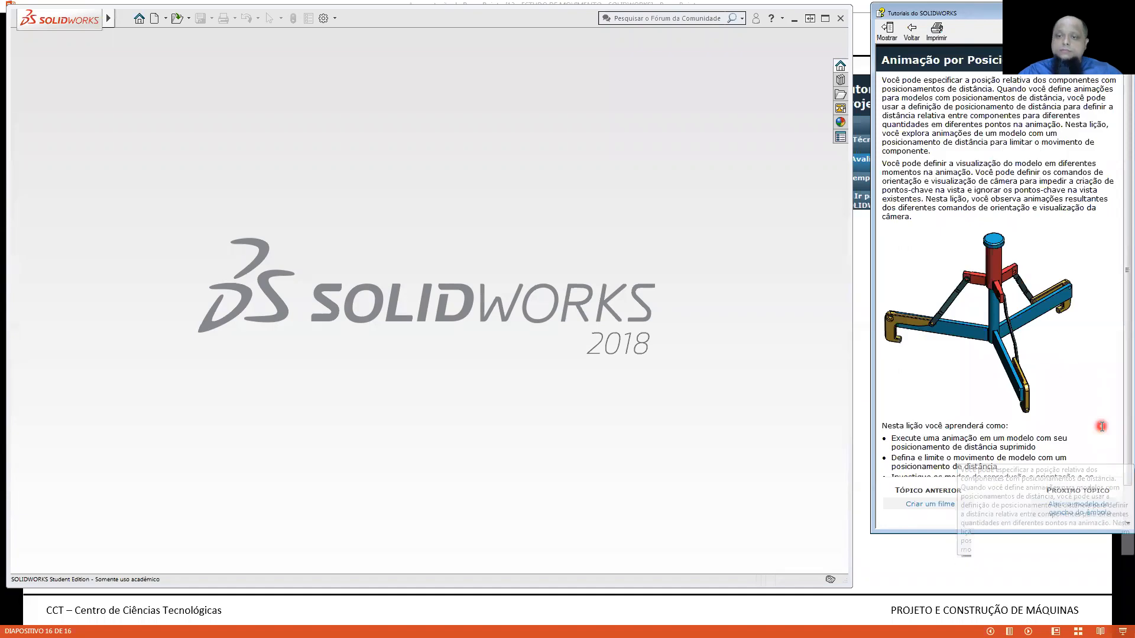
pyautogui.click(914, 35)
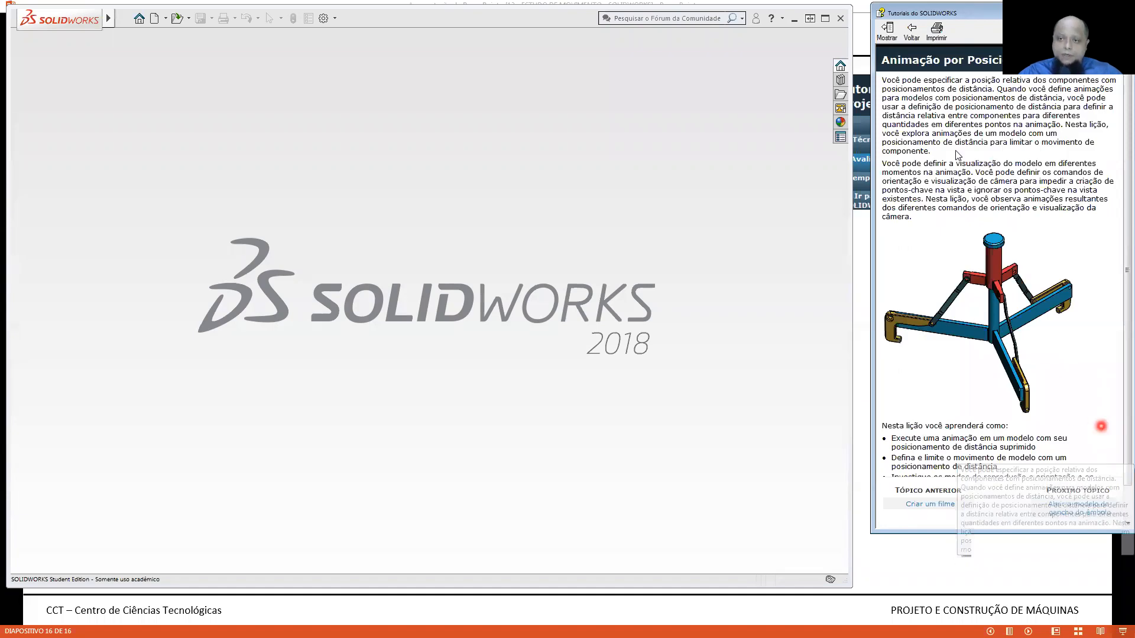
pyautogui.click(1077, 511)
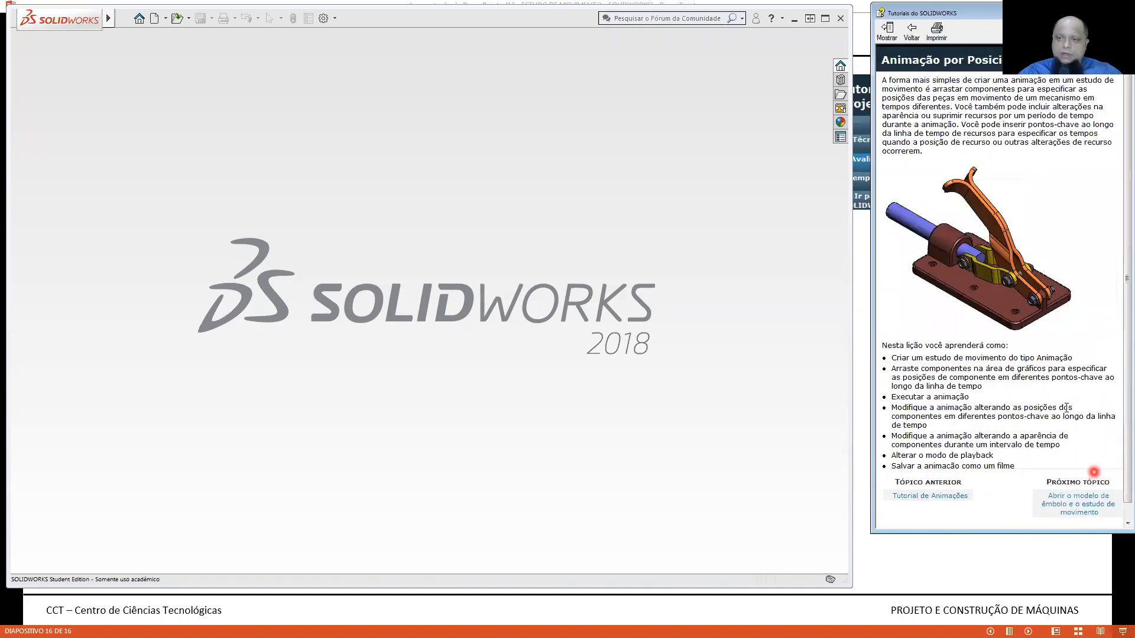
pyautogui.click(1081, 504)
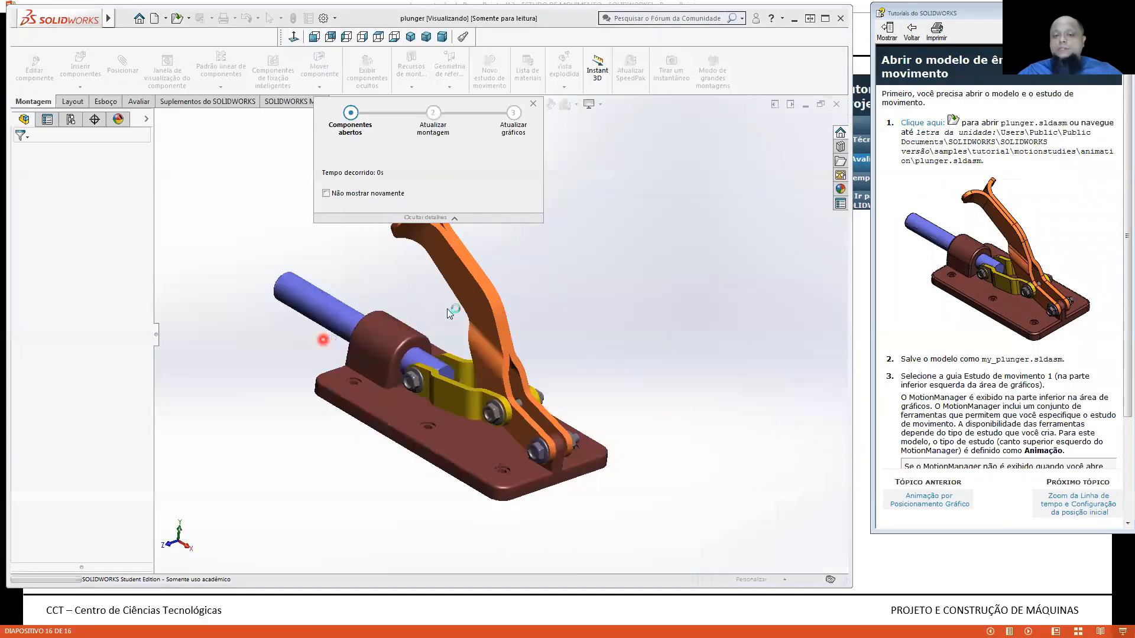
# - Swing the orange handle of the plunger assembly through its range of motion to examine how the mechanism moves
pyautogui.moveTo(352, 268); pyautogui.dragTo(444, 261, button='middle')
pyautogui.moveTo(443, 262); pyautogui.dragTo(690, 455)
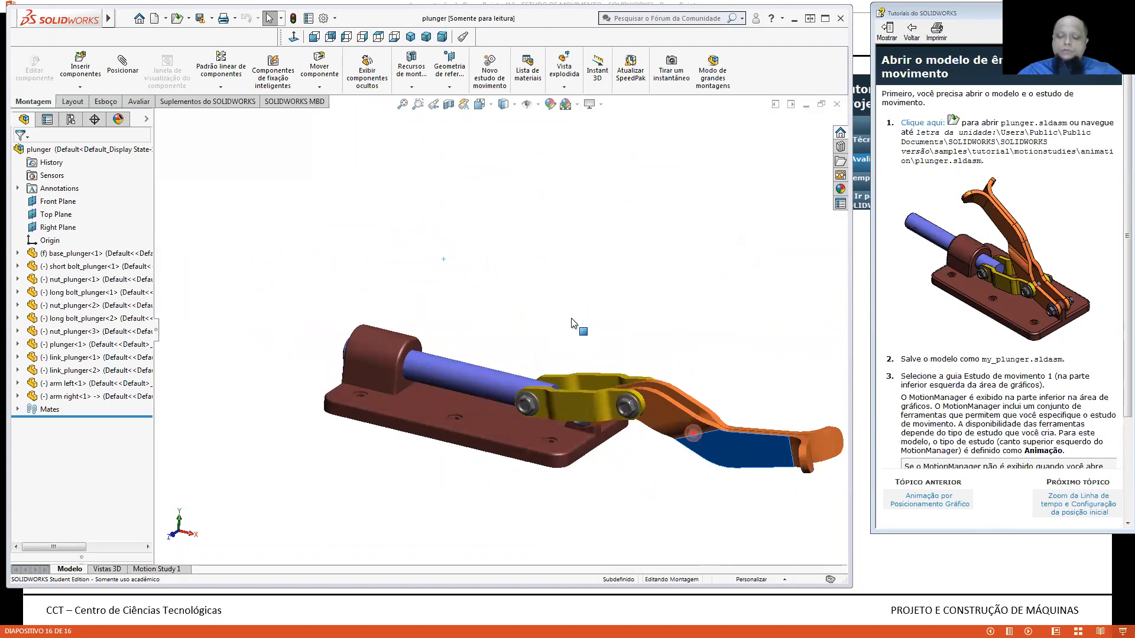
pyautogui.moveTo(572, 323); pyautogui.dragTo(605, 509)
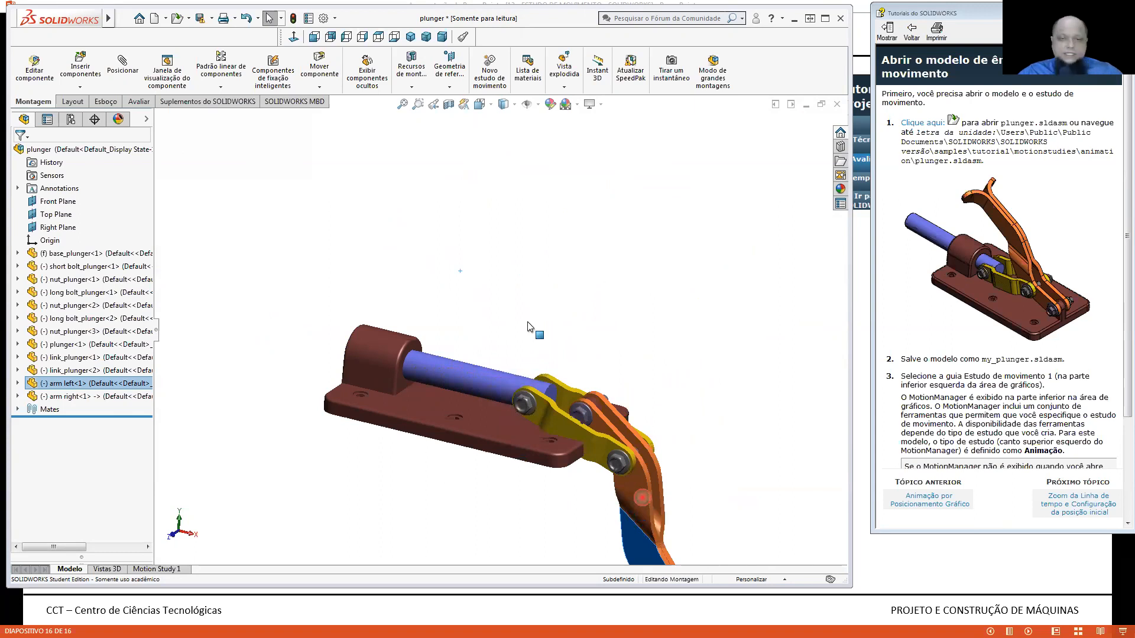
pyautogui.moveTo(642, 498); pyautogui.dragTo(526, 324)
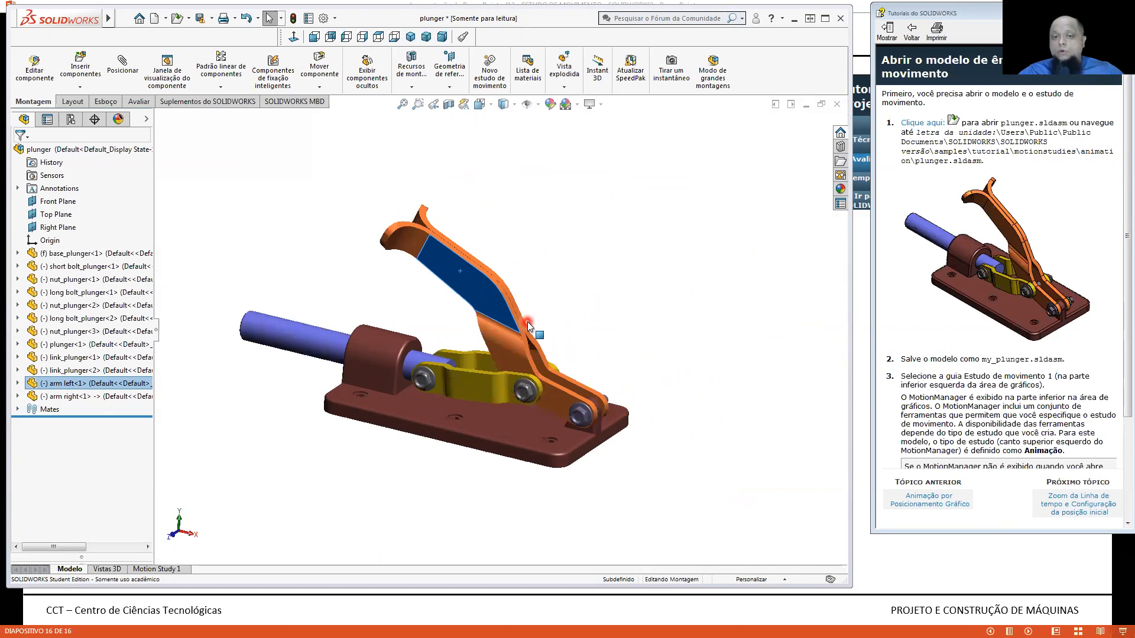
pyautogui.moveTo(528, 326); pyautogui.dragTo(431, 444)
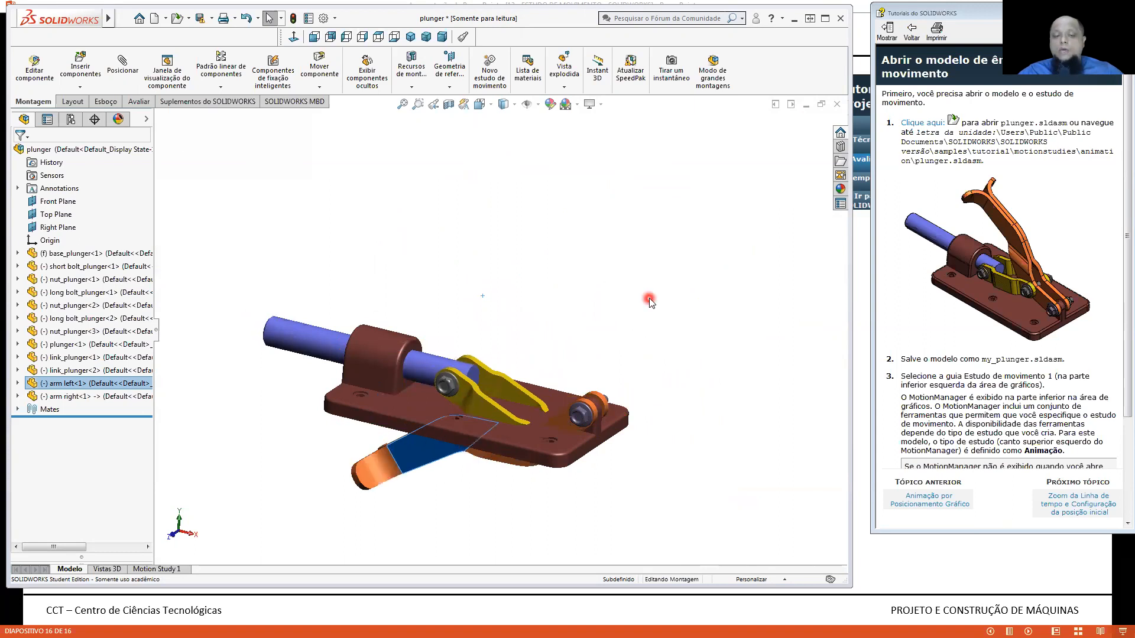
pyautogui.moveTo(433, 445); pyautogui.dragTo(422, 299)
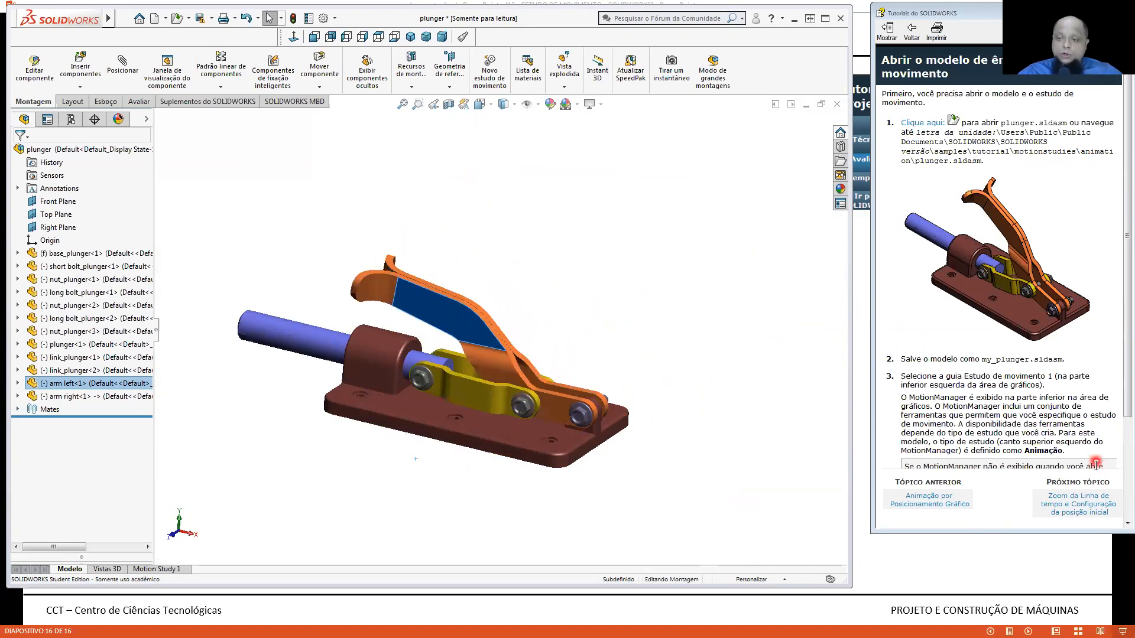
# - Advance the tutorial to the timeline zoom and initial position topic, and open Motion Study 1 of the plunger assembly
pyautogui.click(1081, 504)
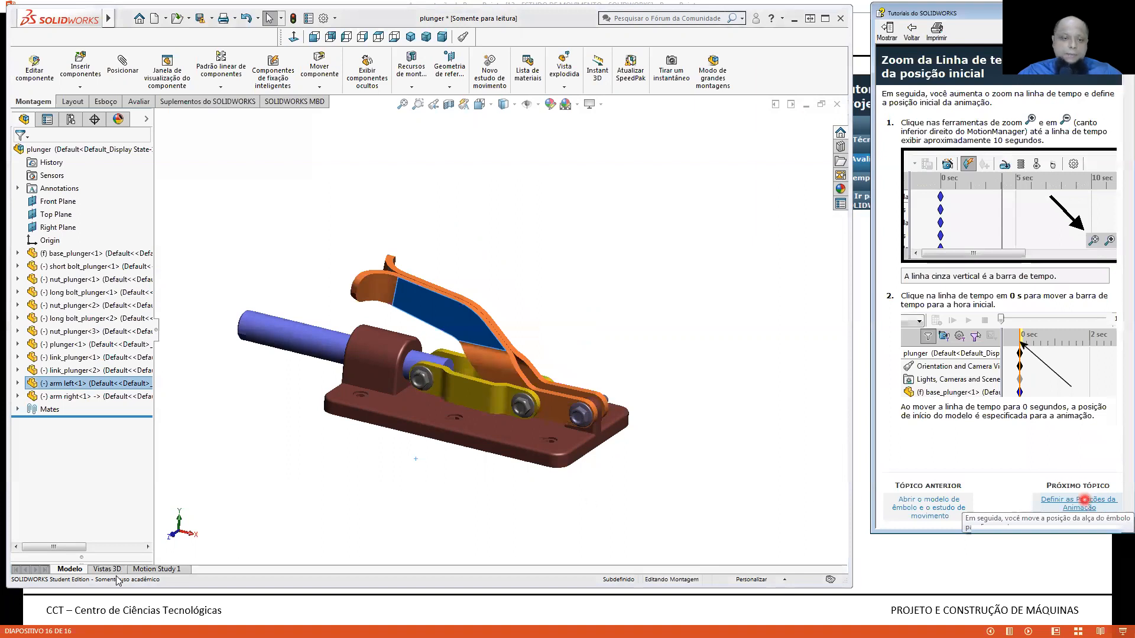
pyautogui.click(149, 569)
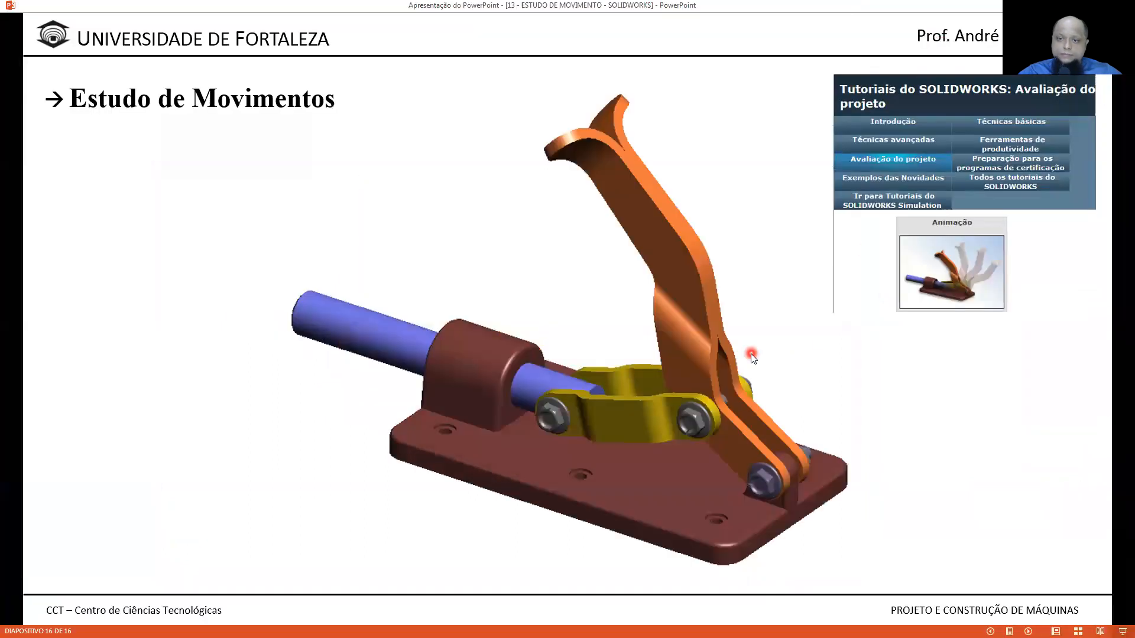
pyautogui.press('Right')
pyautogui.press('Left')
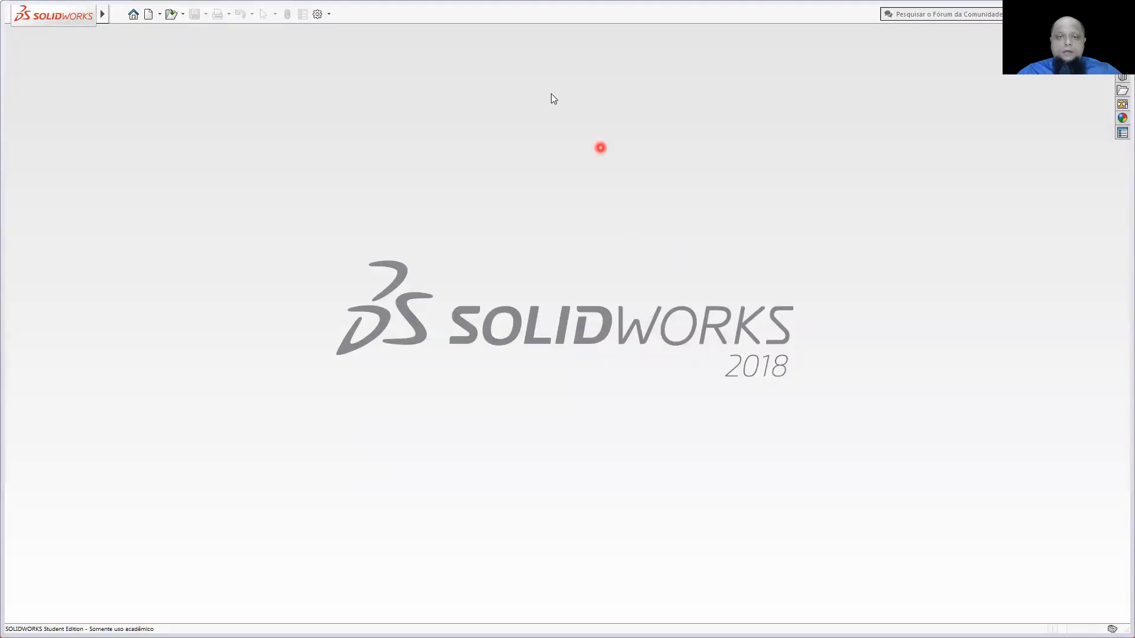
# - Create a new empty assembly document without inserting any component
pyautogui.click(148, 14)
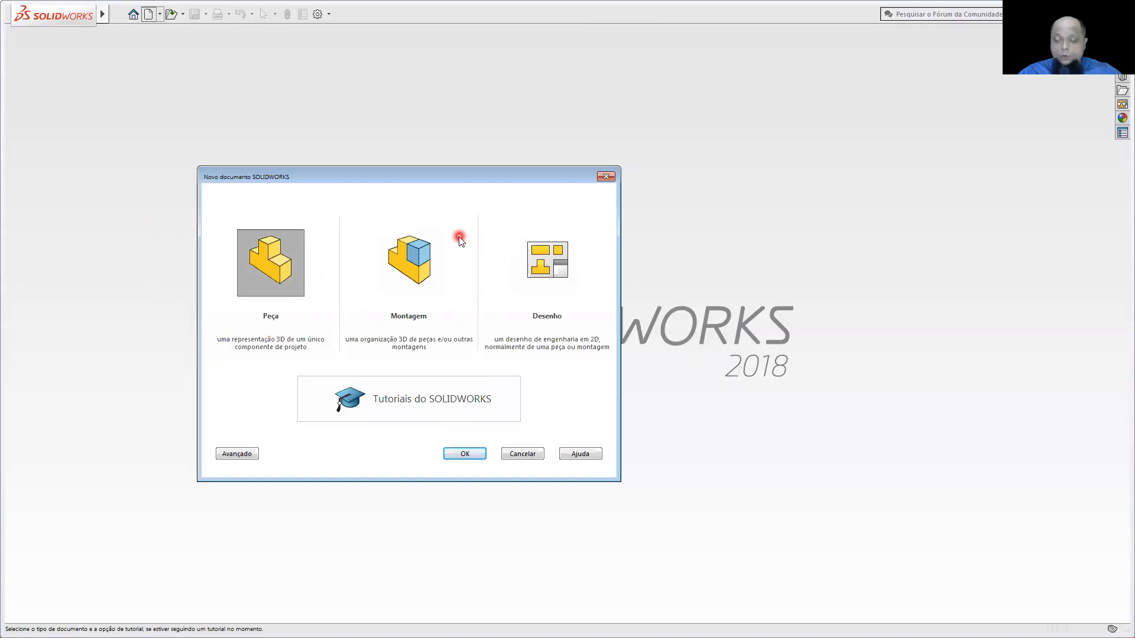
pyautogui.click(436, 257)
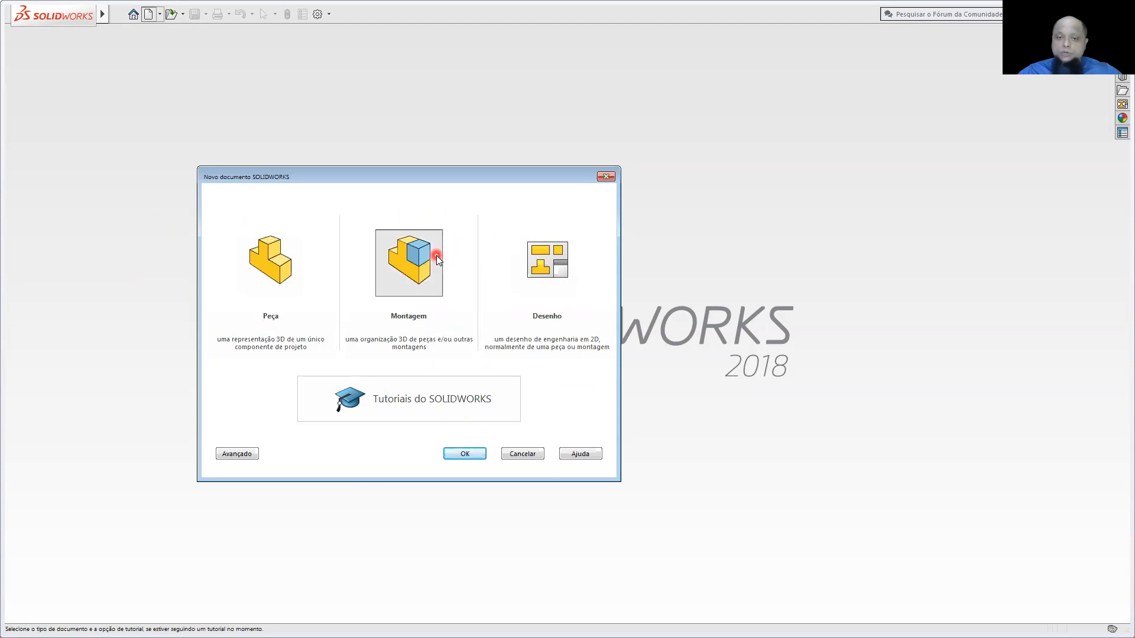
pyautogui.click(463, 453)
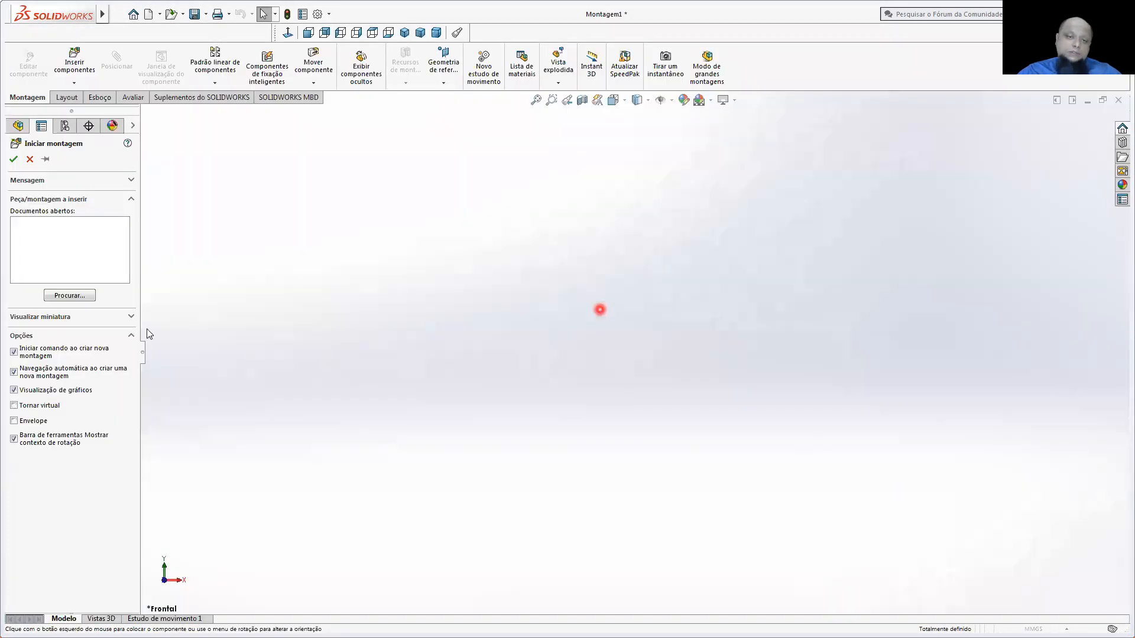
pyautogui.click(30, 160)
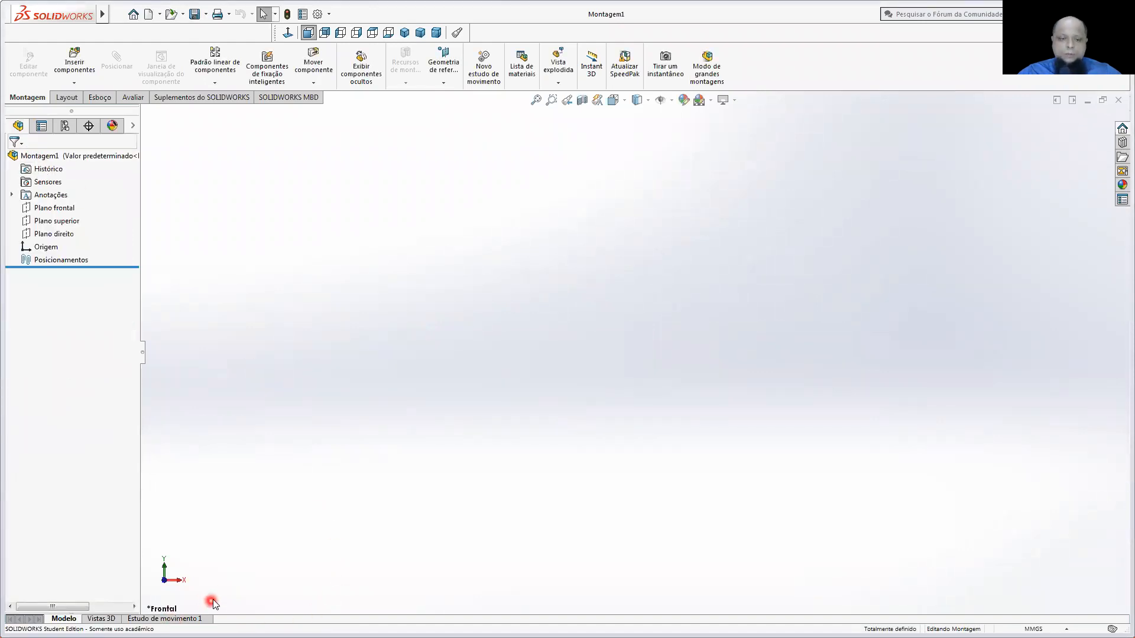
# - Open the assembly's Estudo de movimento 1 and check the available study types, keeping Animação
pyautogui.click(190, 618)
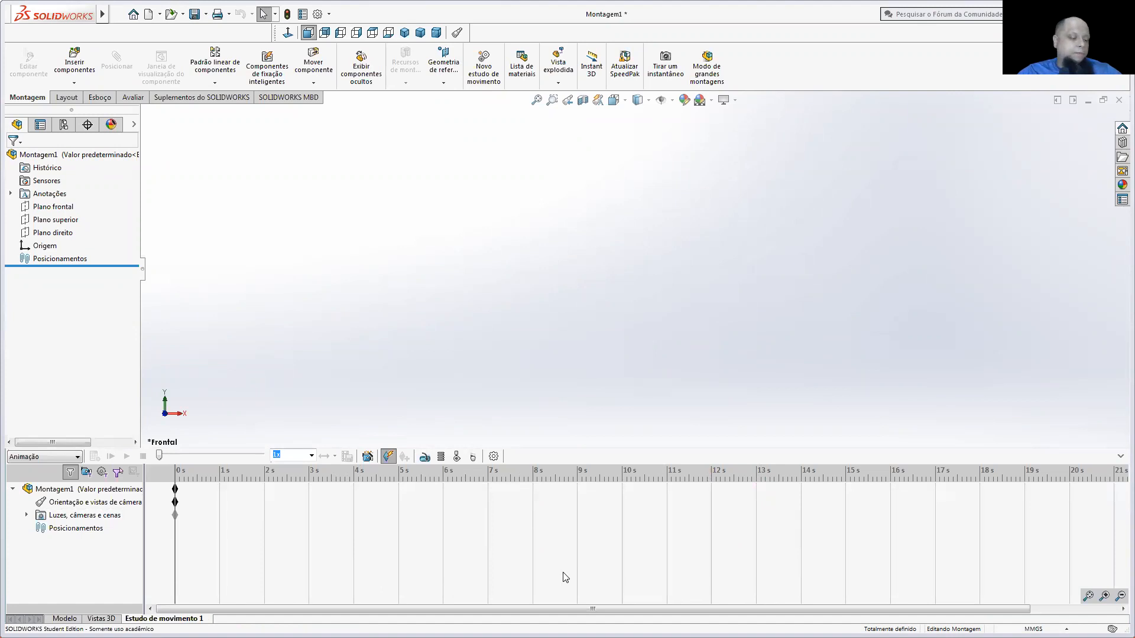
pyautogui.click(38, 458)
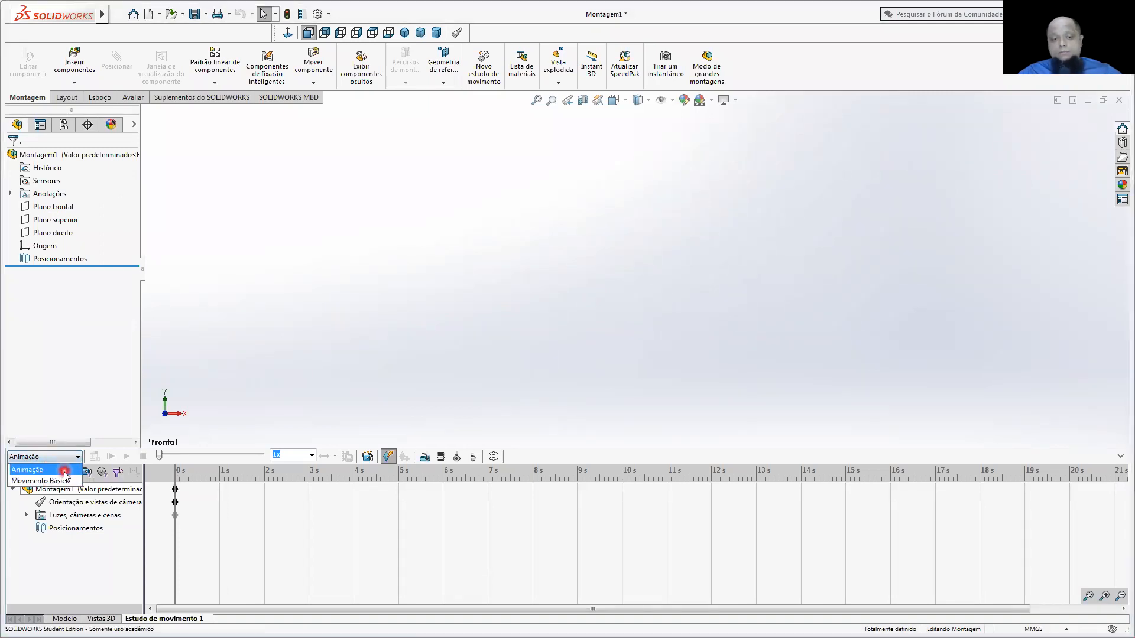
pyautogui.click(325, 388)
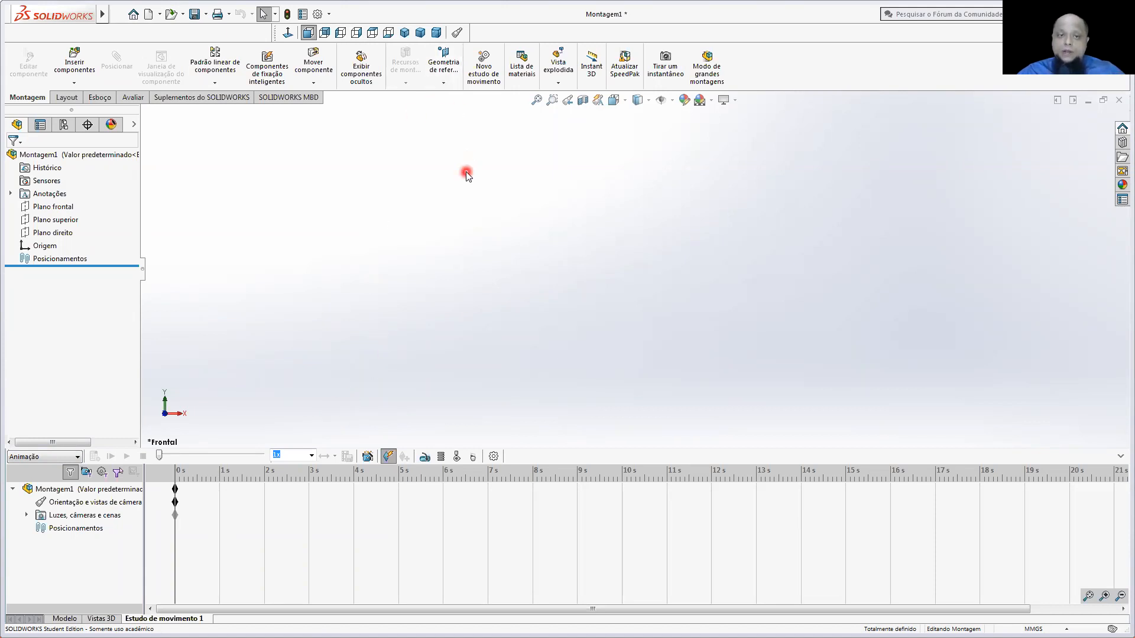
# - Review the SOLIDWORKS add-ins offered, such as Motion, Simulation, Flow Simulation and Plastics
pyautogui.click(204, 99)
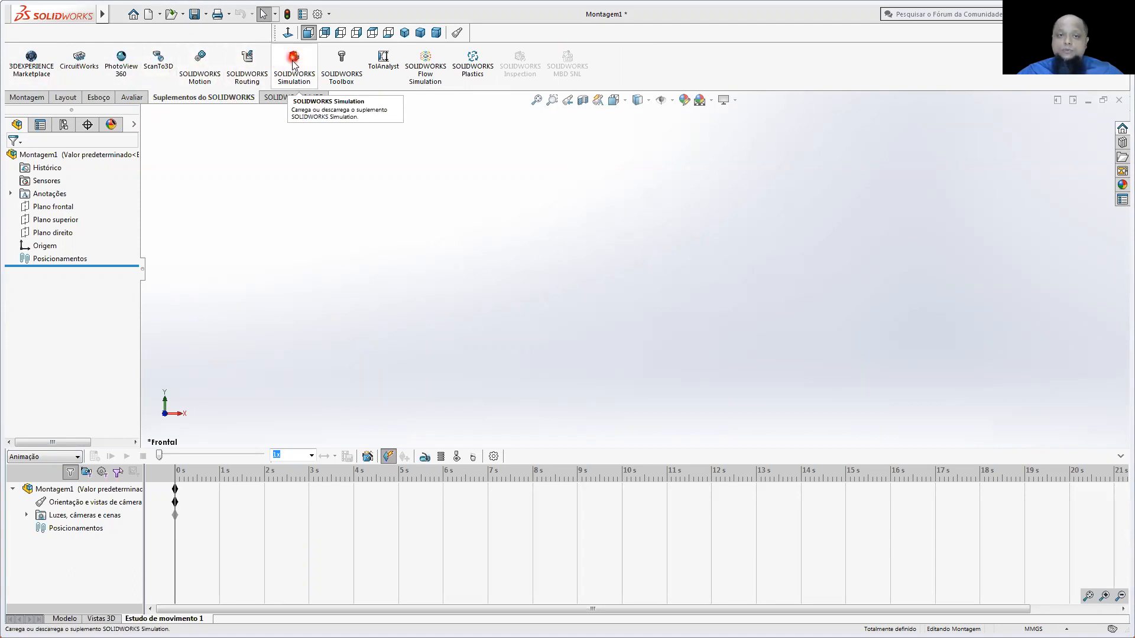
pyautogui.click(434, 59)
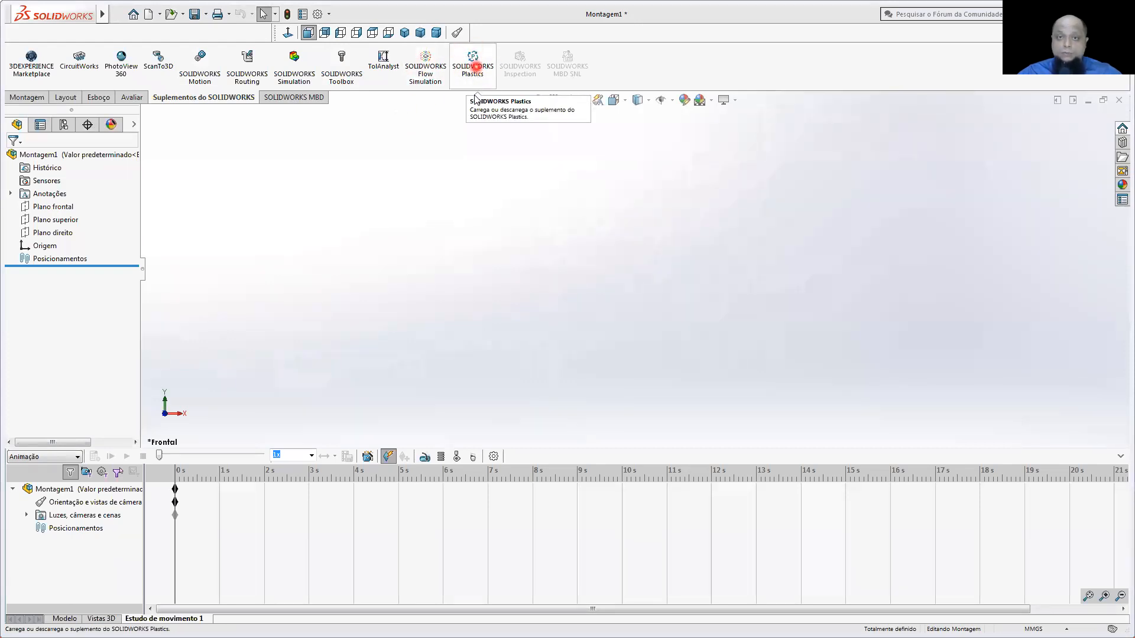
pyautogui.click(513, 180)
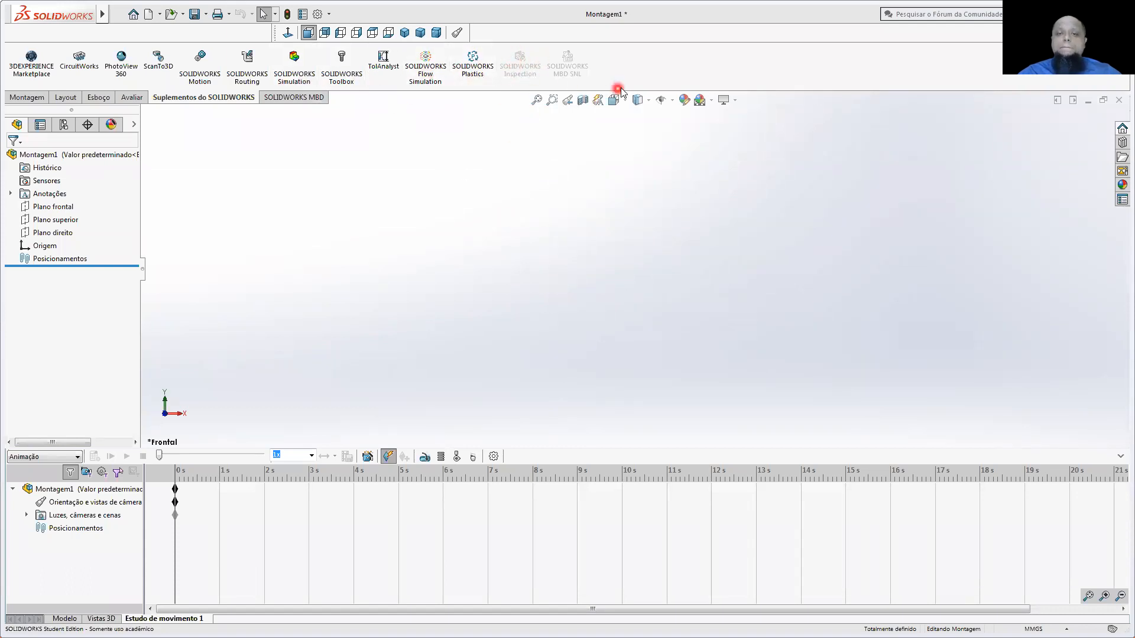
pyautogui.click(295, 218)
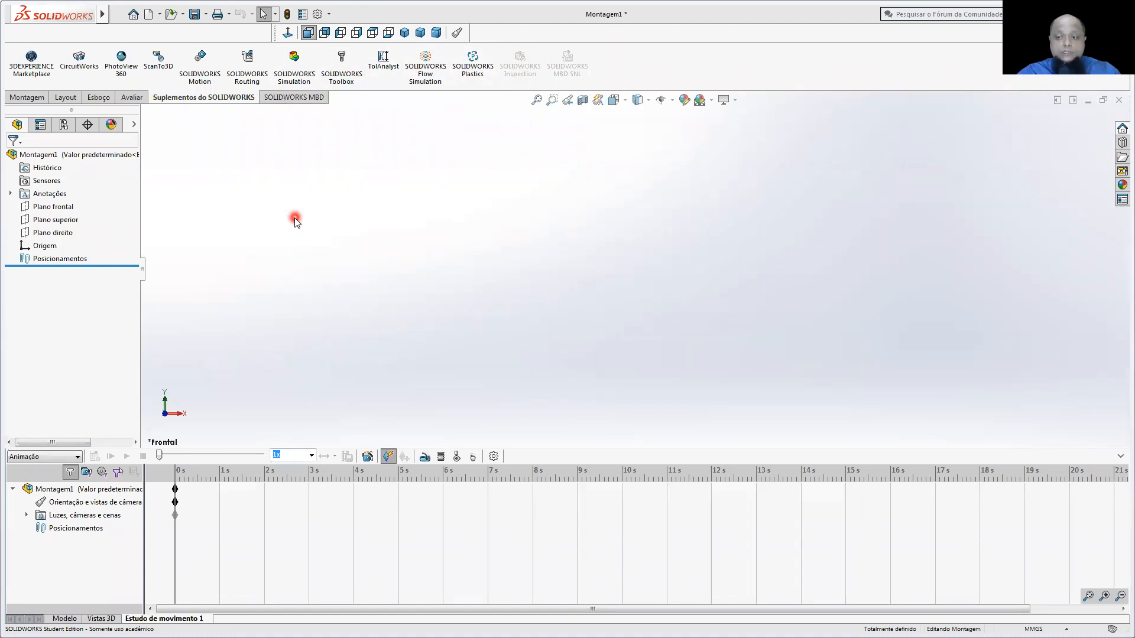
# - Activate the SOLIDWORKS Motion add-in and check the motion study type list for Análise de Movimento, keeping Animação
pyautogui.click(329, 13)
pyautogui.click(384, 58)
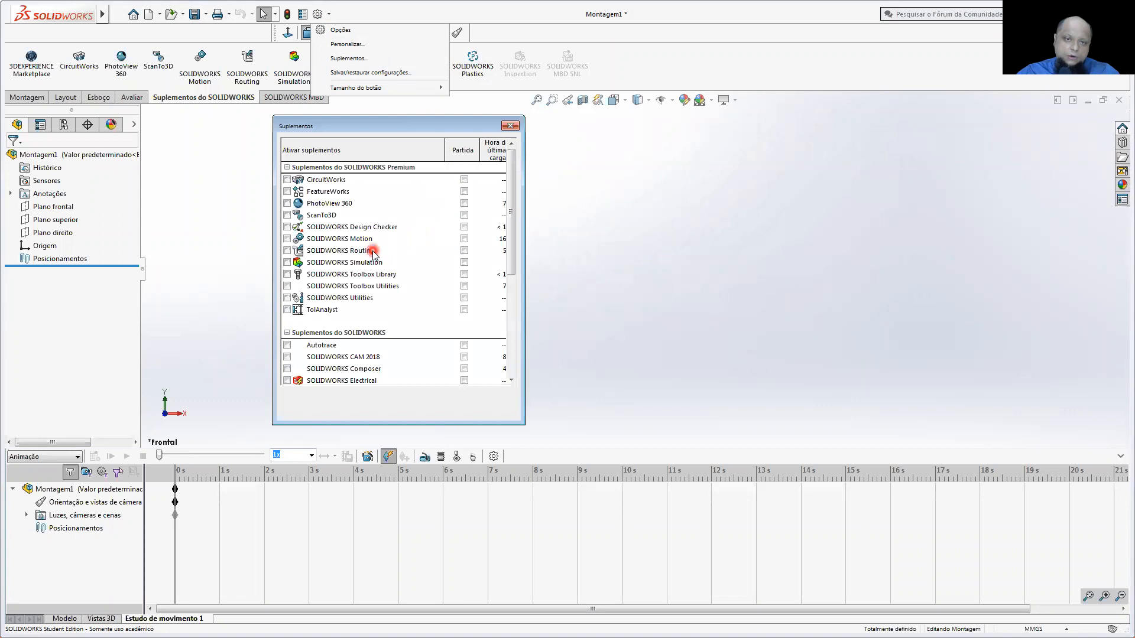
pyautogui.click(287, 238)
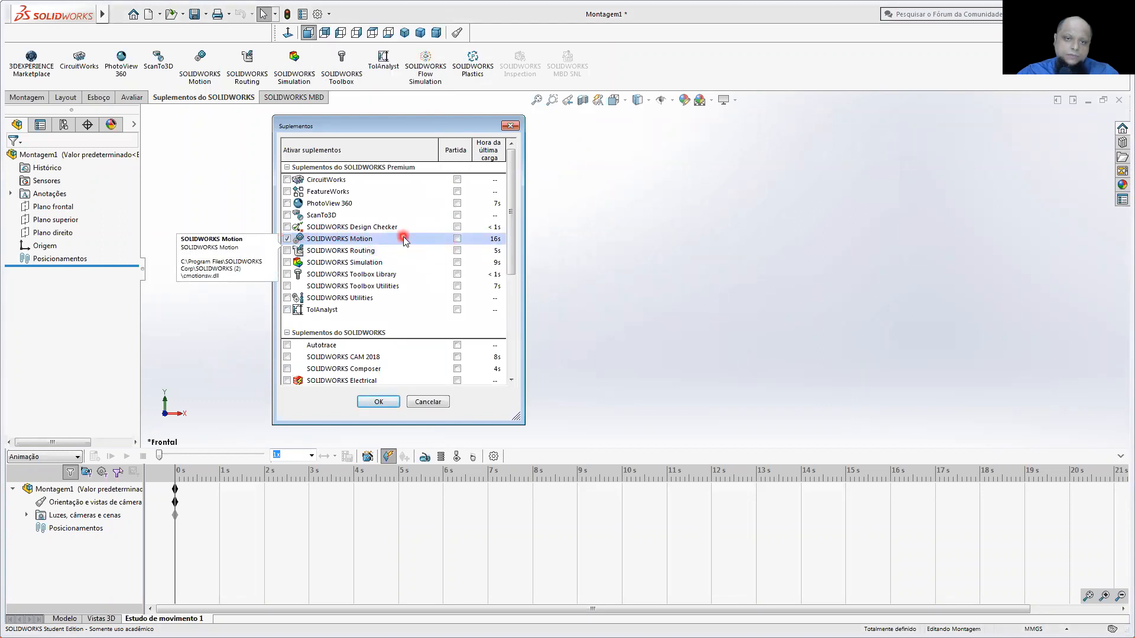
pyautogui.click(376, 401)
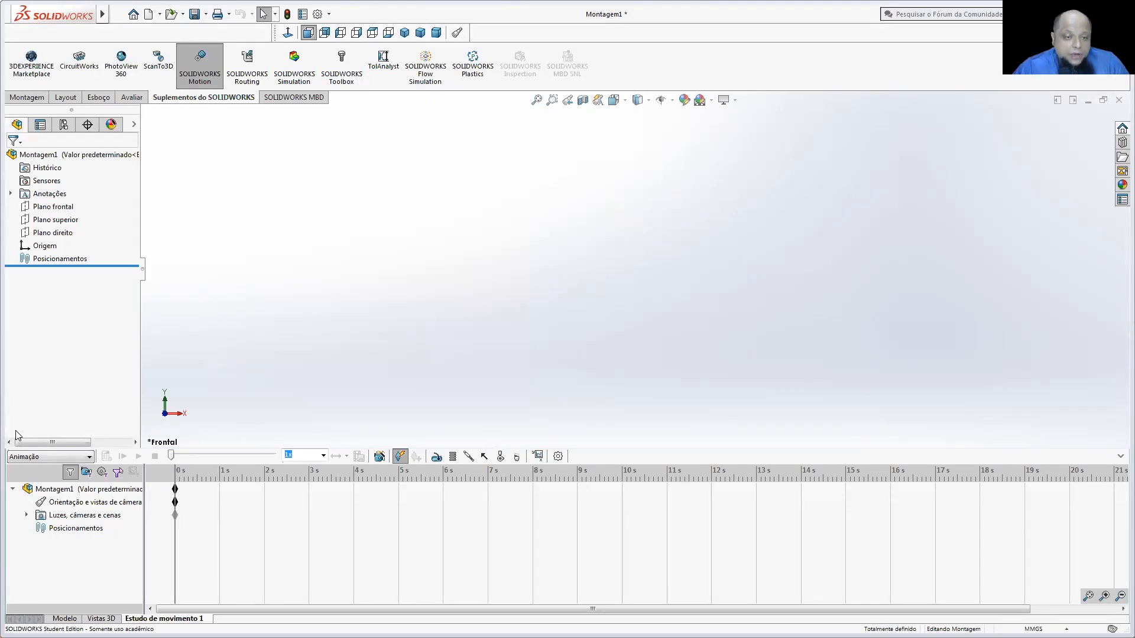
pyautogui.click(26, 457)
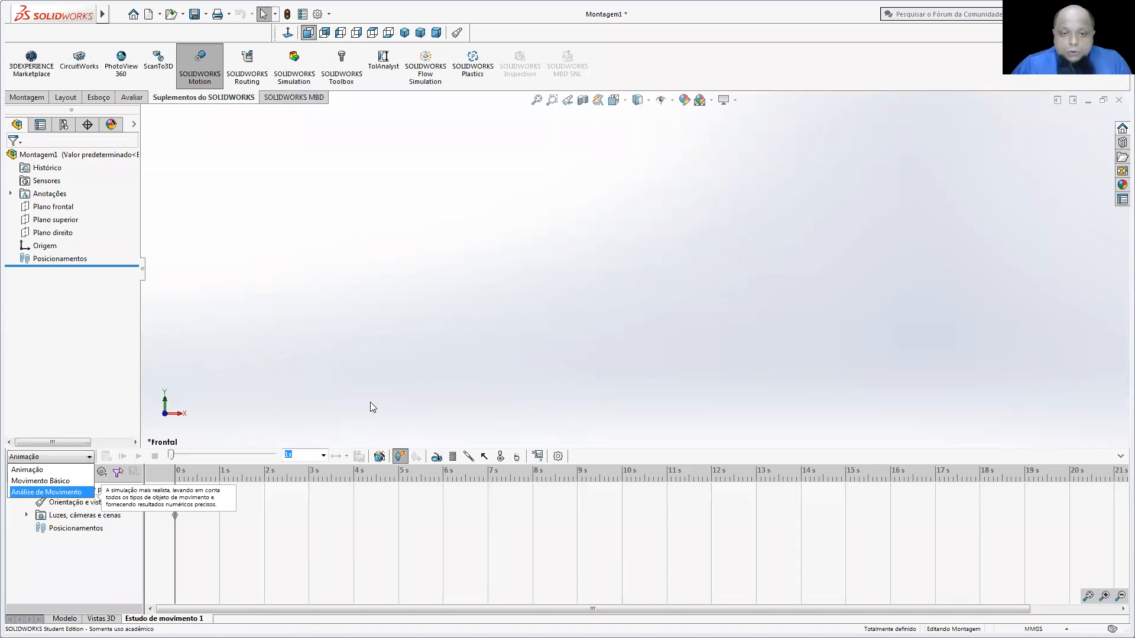
pyautogui.click(525, 305)
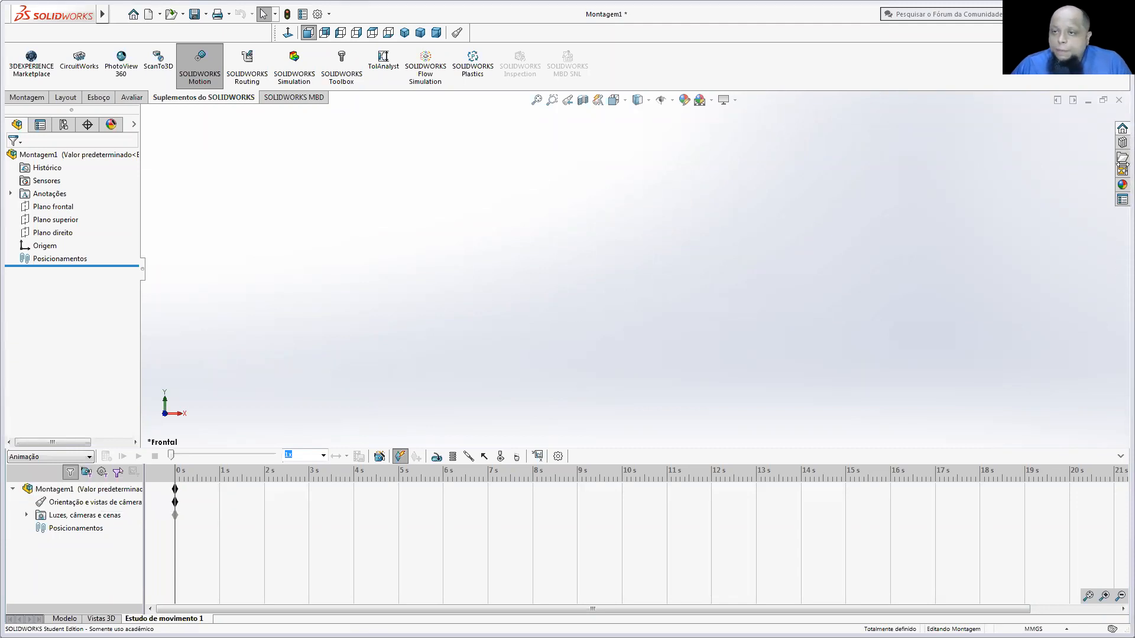
# - Add the SOLIDWORKS Toolbox to the session from the design library
pyautogui.click(1122, 143)
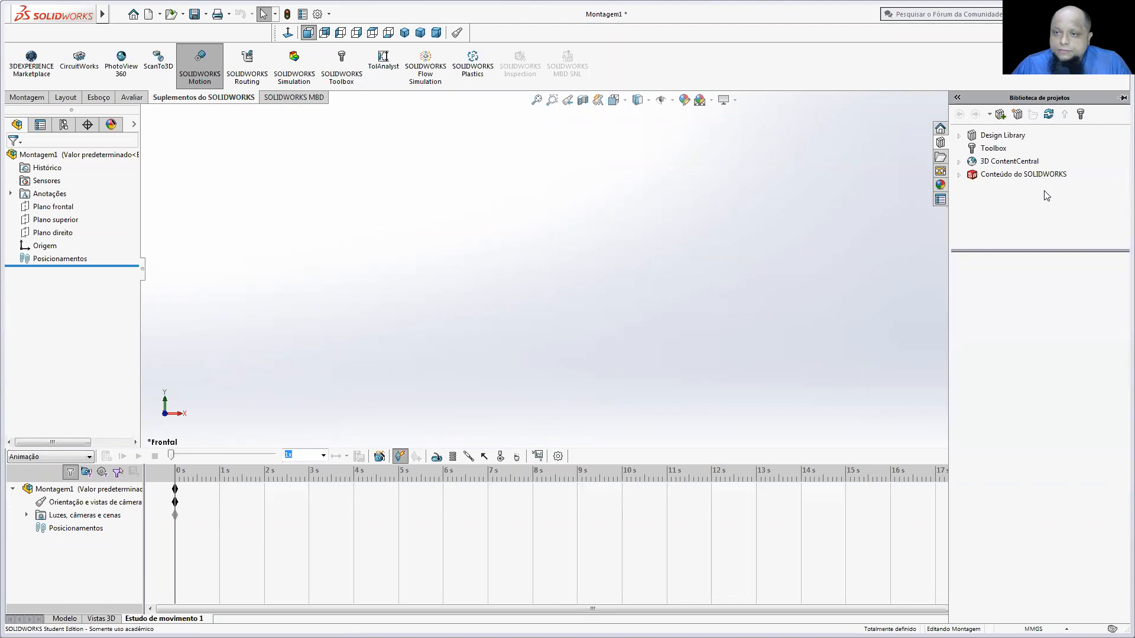
pyautogui.click(994, 149)
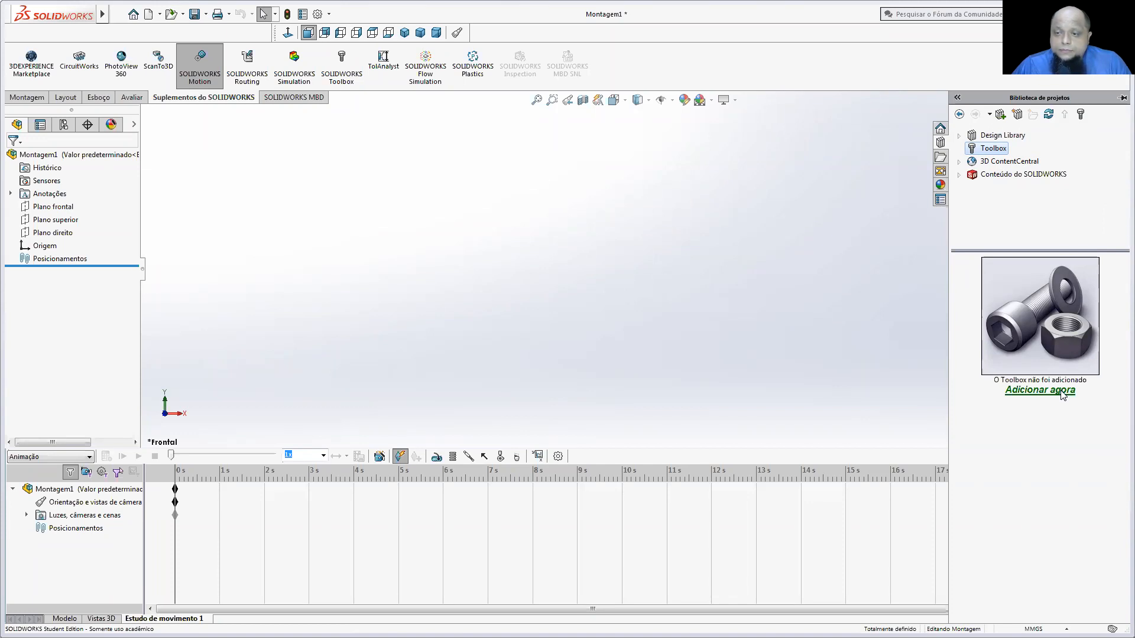
pyautogui.click(1062, 392)
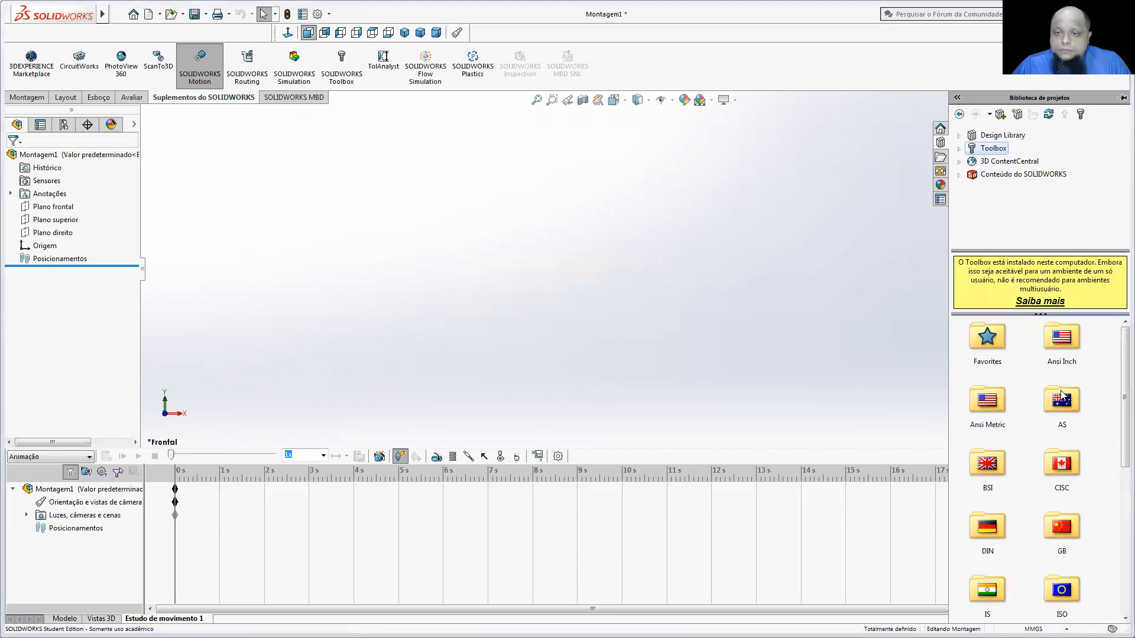
# - Insert the heavy hex bolt (Parafuso sextavado pesado) from the Toolbox's Ansi Metric, Parafusos, Cabeça sextavada folder into the assembly
pyautogui.doubleClick(992, 403)
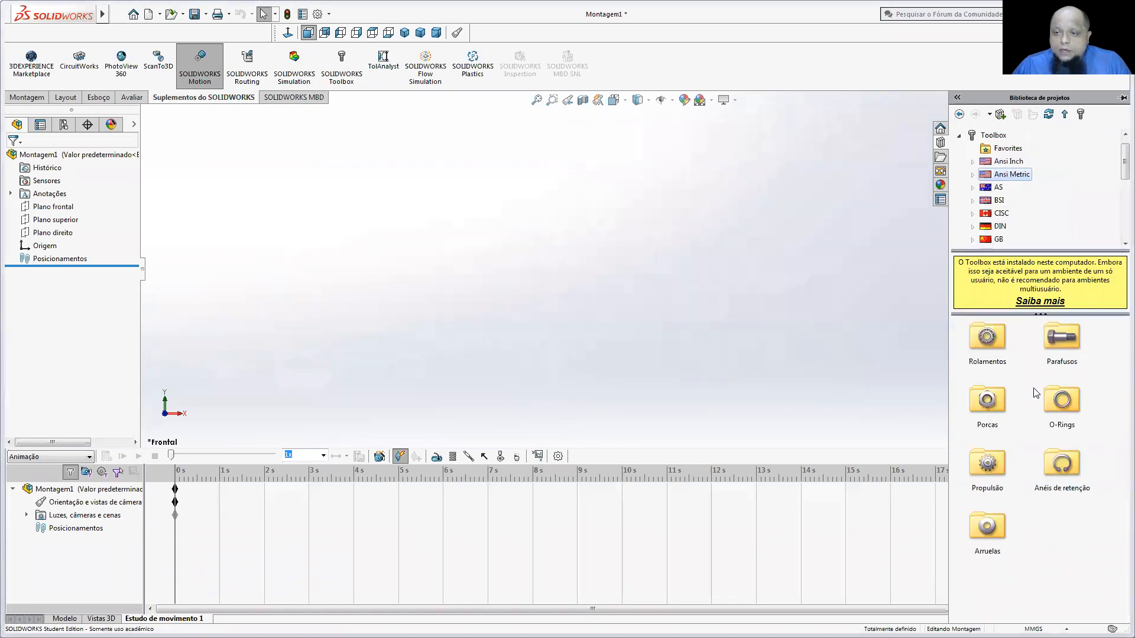
pyautogui.doubleClick(1062, 337)
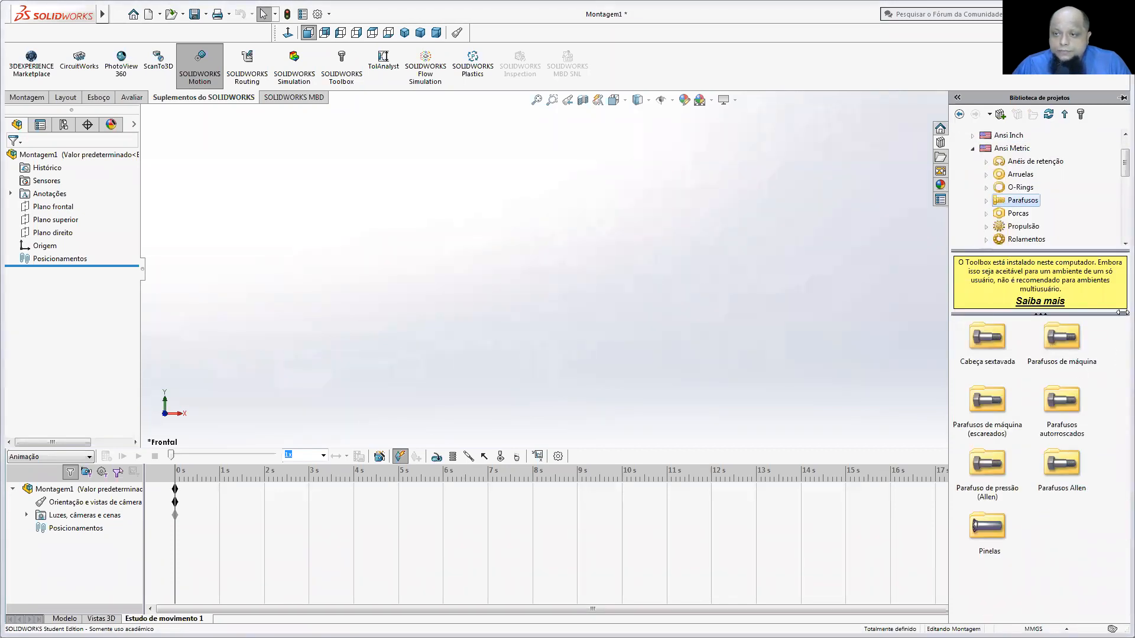
pyautogui.doubleClick(1001, 343)
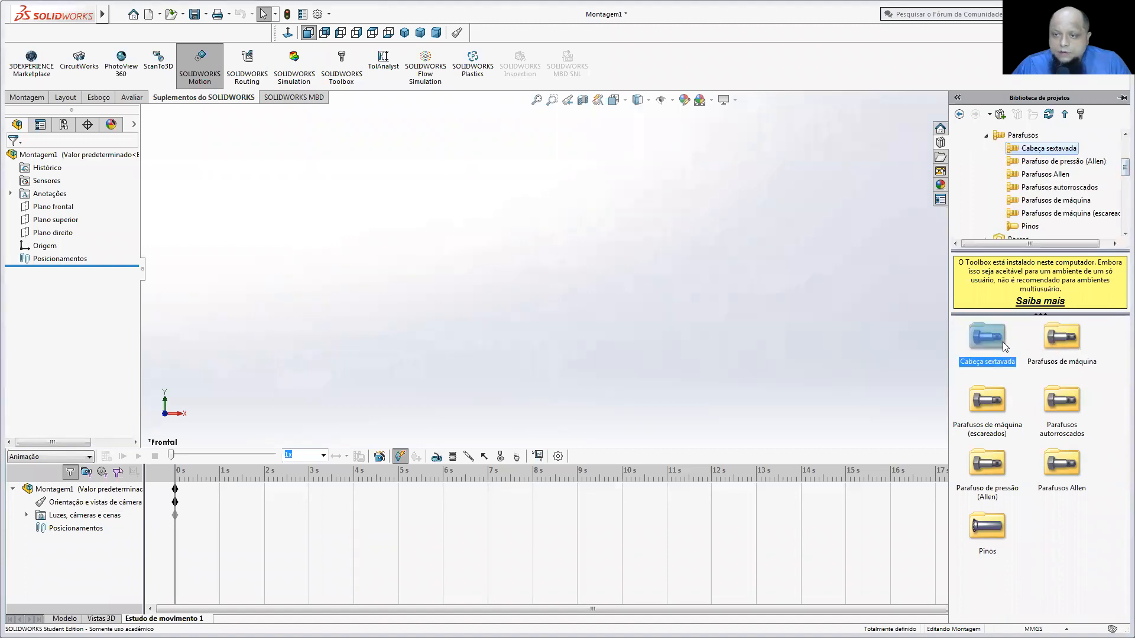
pyautogui.moveTo(1051, 348); pyautogui.dragTo(507, 257)
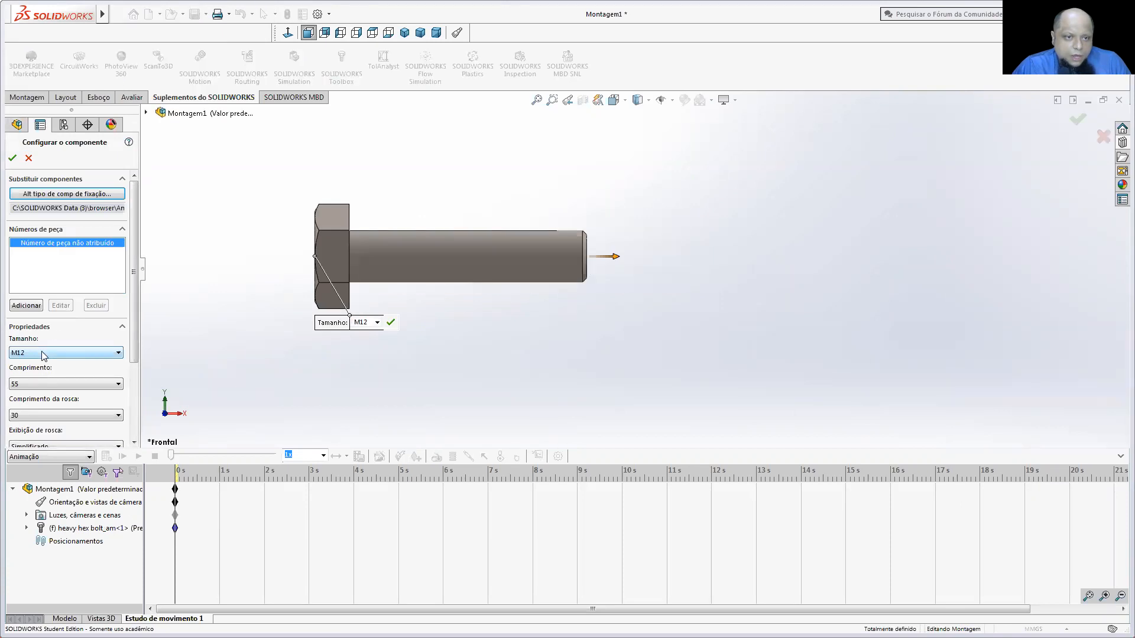
# - Configure the bolt with size M12, length 60 and thread display Esquemático
pyautogui.click(56, 353)
pyautogui.click(56, 356)
pyautogui.click(44, 383)
pyautogui.click(36, 405)
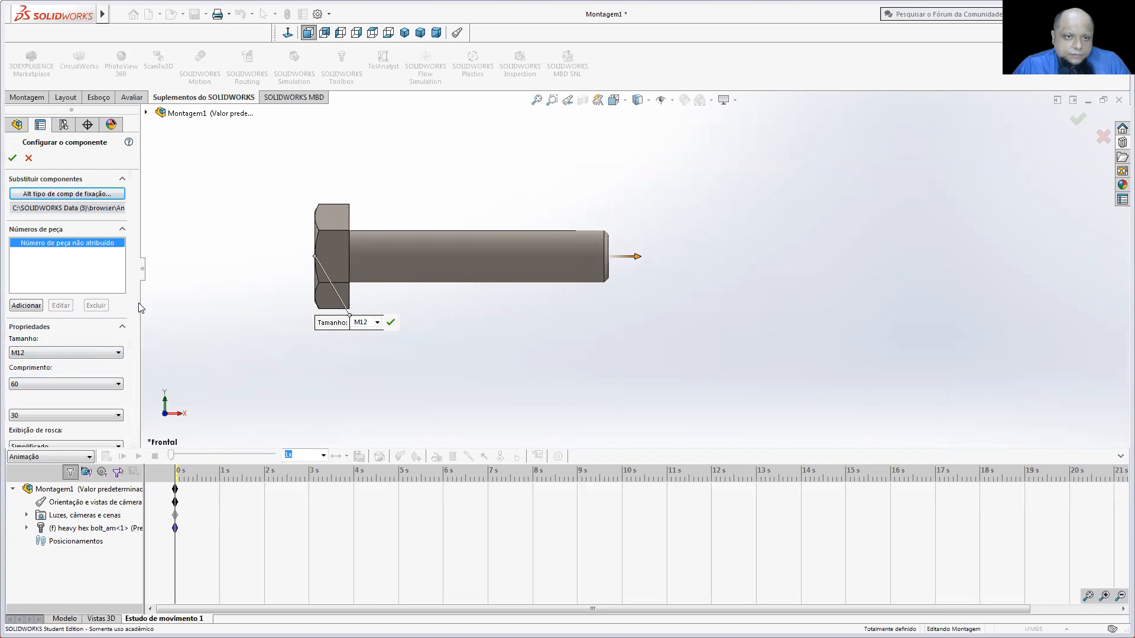
pyautogui.moveTo(136, 277); pyautogui.dragTo(138, 360)
pyautogui.click(52, 337)
pyautogui.click(44, 361)
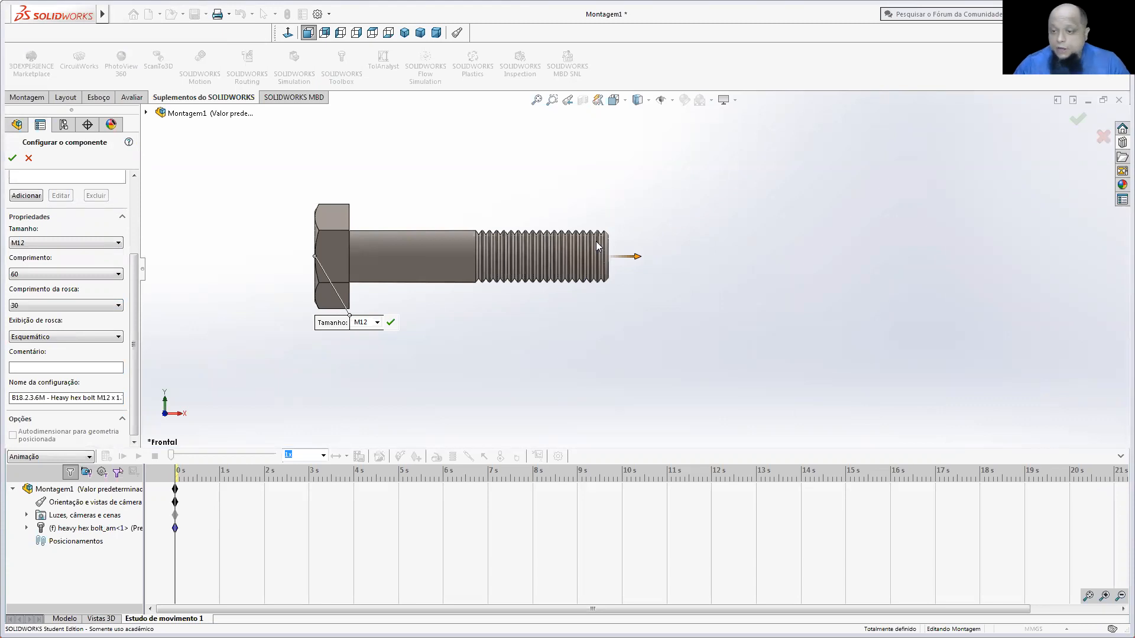
# - Try a thread length of 60 on the bolt, set it back to 30, and finish inserting this single bolt
pyautogui.click(61, 305)
pyautogui.click(50, 320)
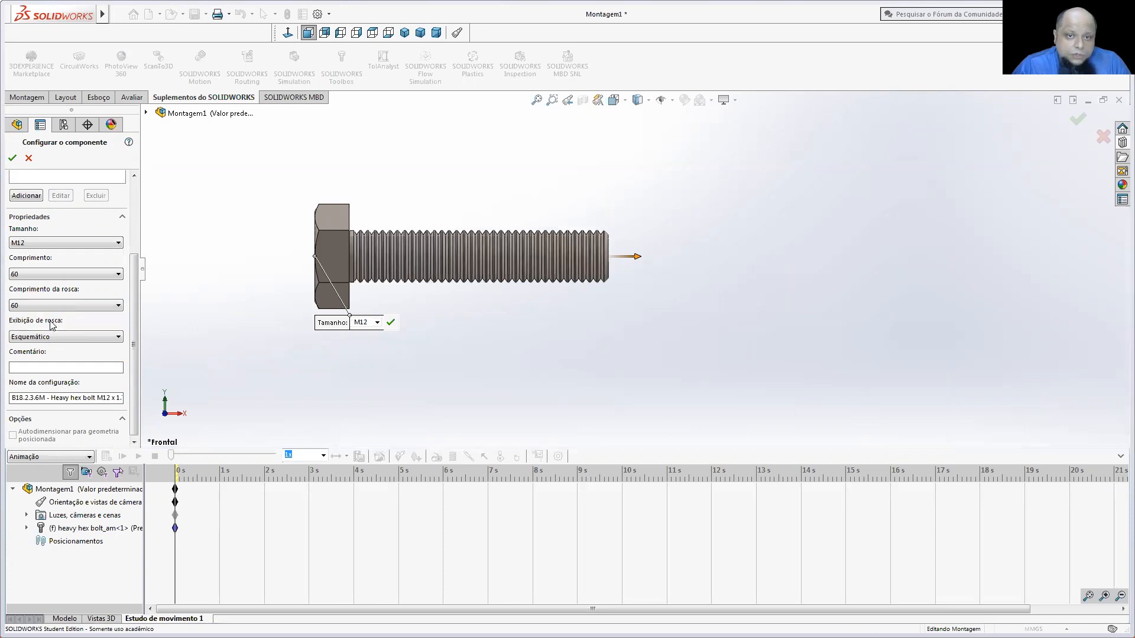
pyautogui.click(49, 306)
pyautogui.click(42, 316)
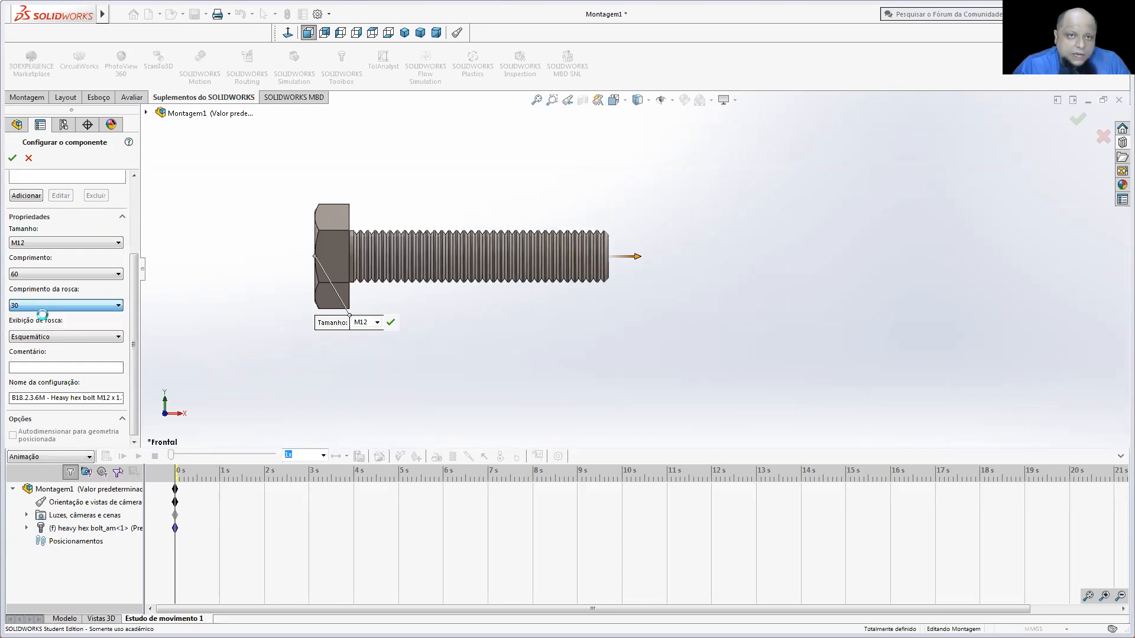
pyautogui.click(12, 157)
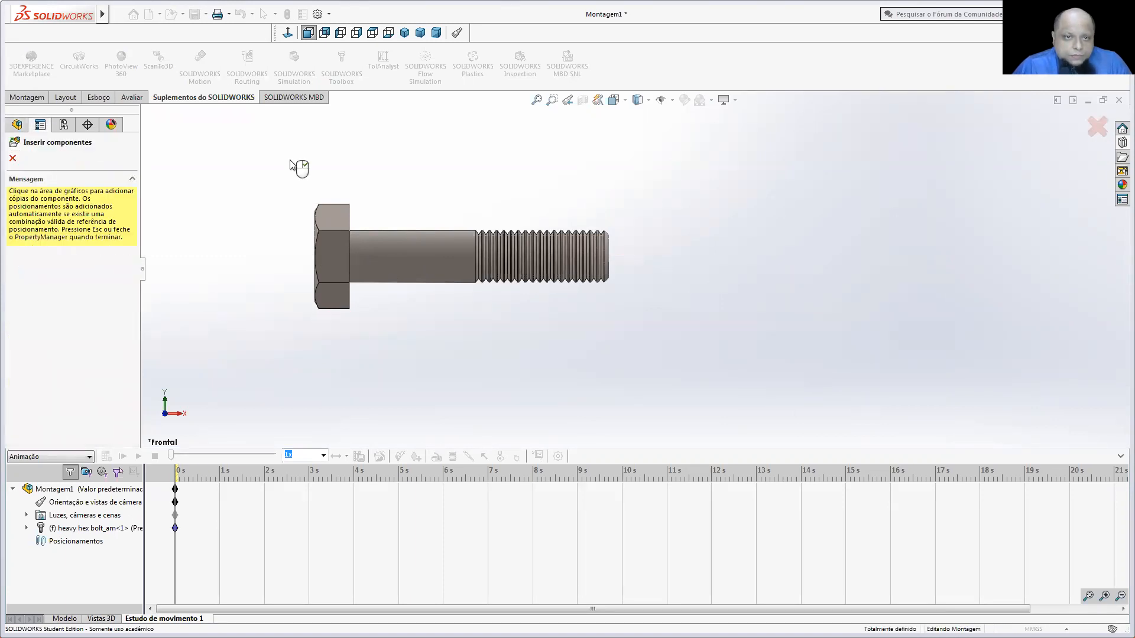
pyautogui.click(13, 158)
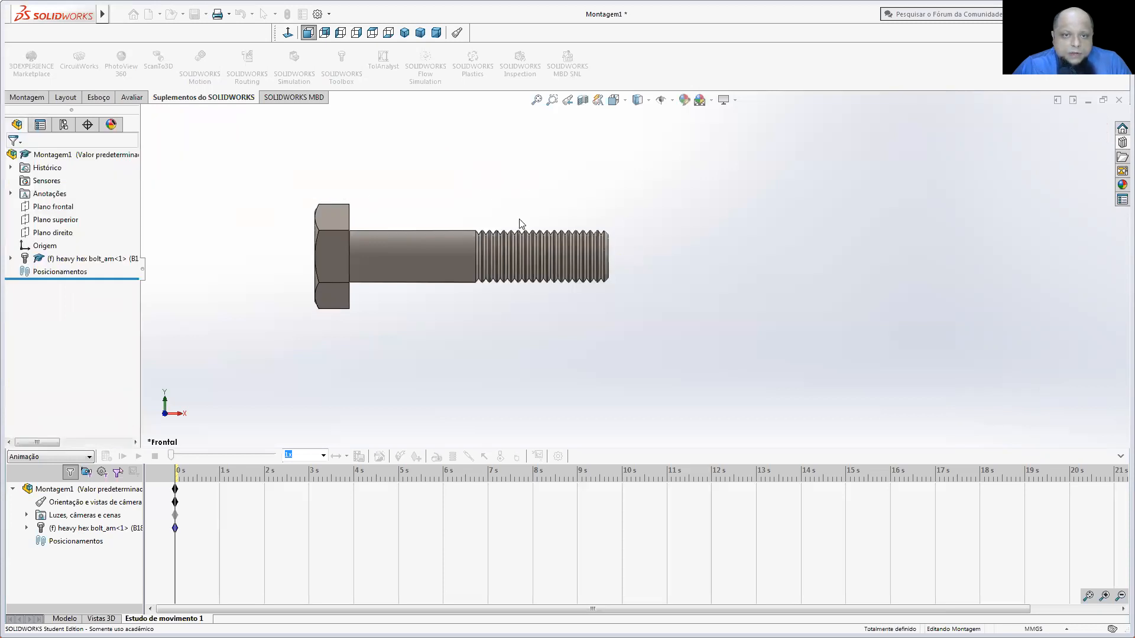
# - Insert a heavy hex nut from the Ansi Metric Porcas sextavadas folder, placing it beyond the bolt's threaded end
pyautogui.click(1121, 147)
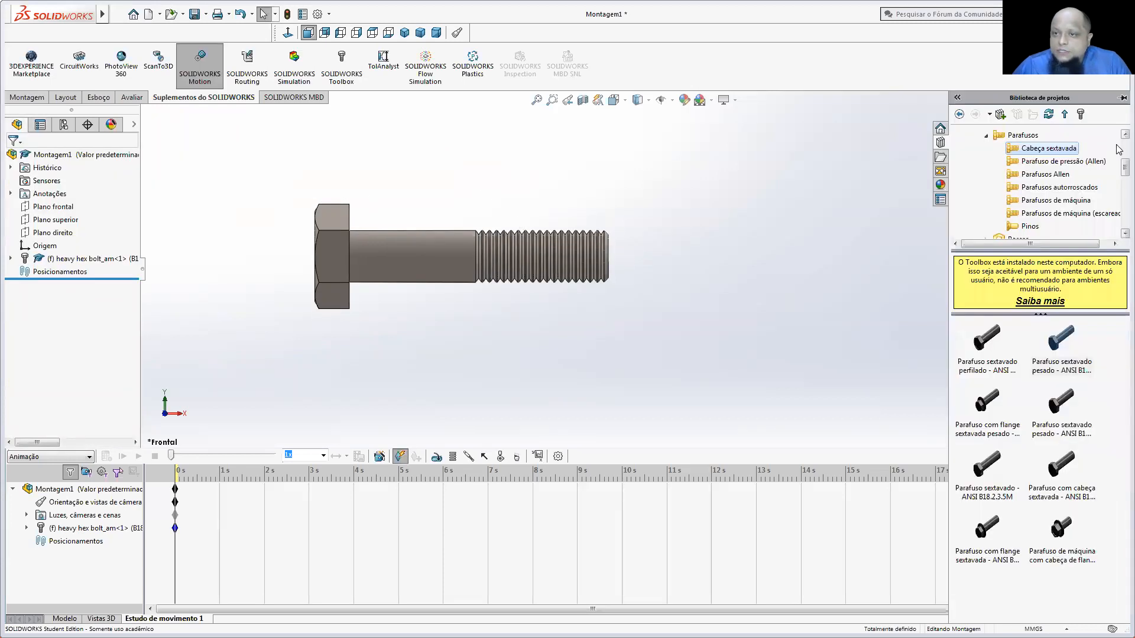
pyautogui.click(985, 136)
pyautogui.click(1004, 149)
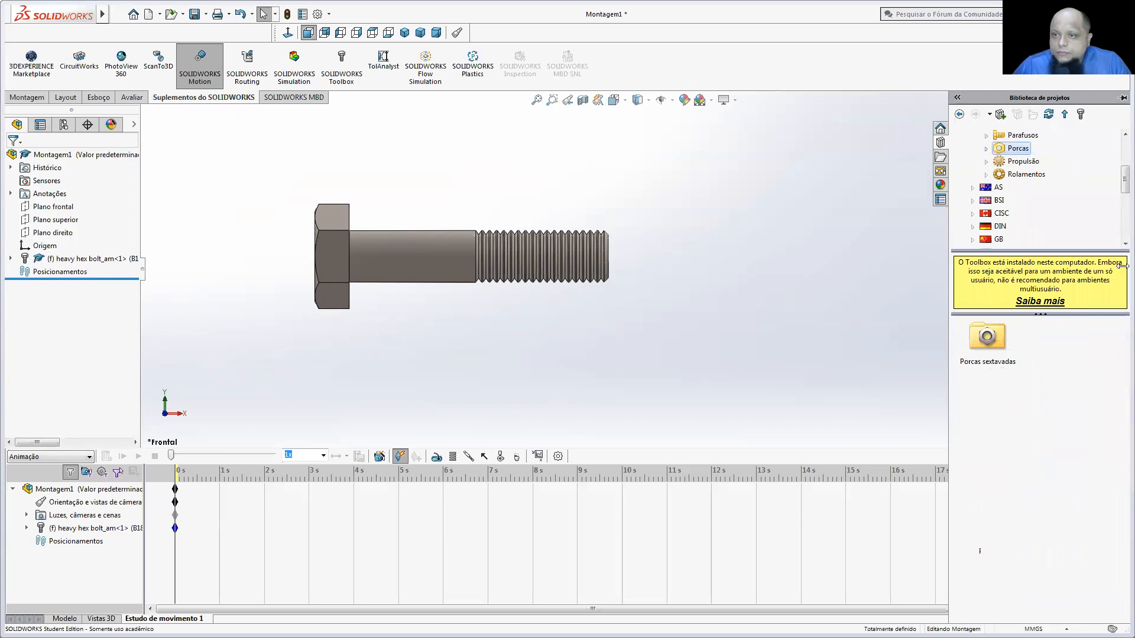
pyautogui.doubleClick(971, 340)
pyautogui.moveTo(1067, 349); pyautogui.dragTo(768, 269)
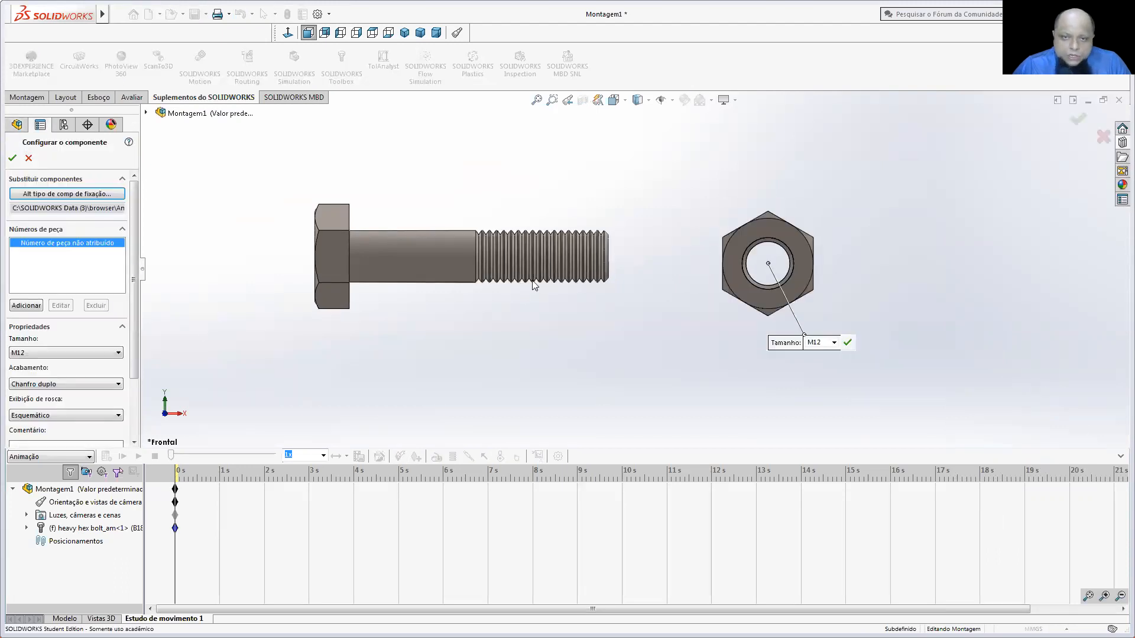
# - Set the M12 nut's thread display to Esquemático and finish inserting this single nut
pyautogui.click(70, 416)
pyautogui.click(68, 443)
pyautogui.moveTo(677, 284); pyautogui.dragTo(786, 313, button='middle')
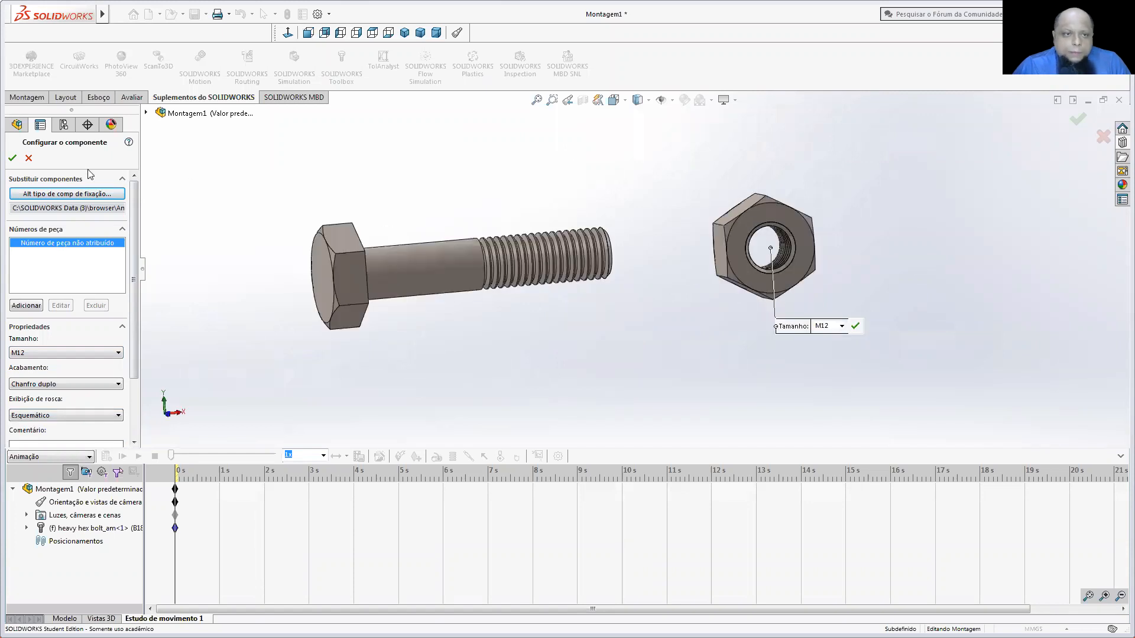
pyautogui.click(11, 157)
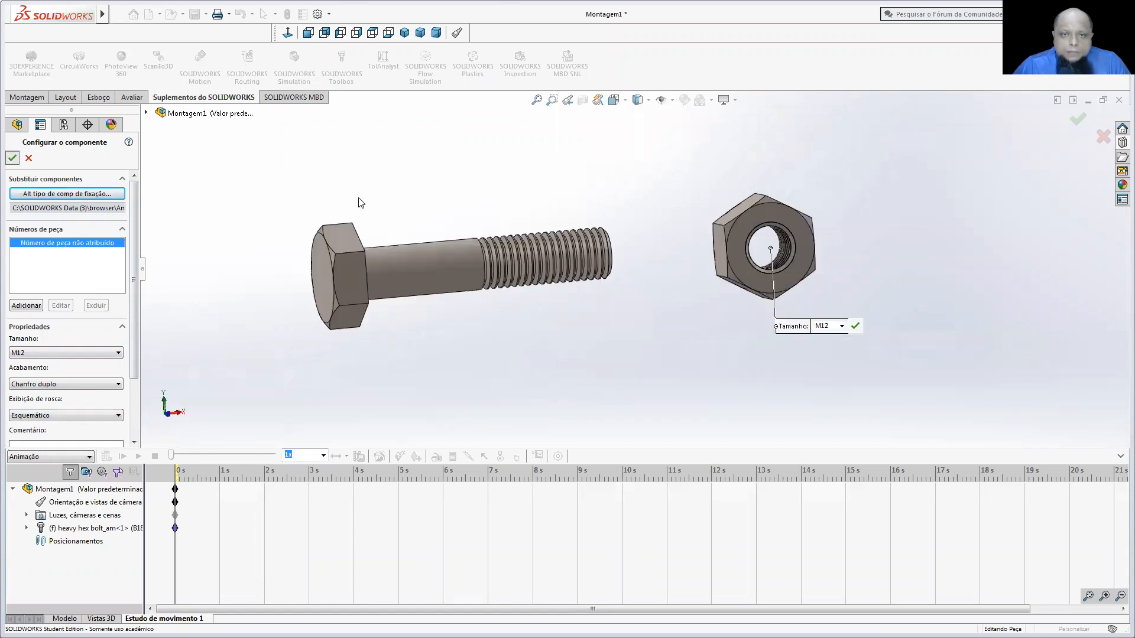
pyautogui.press('Escape')
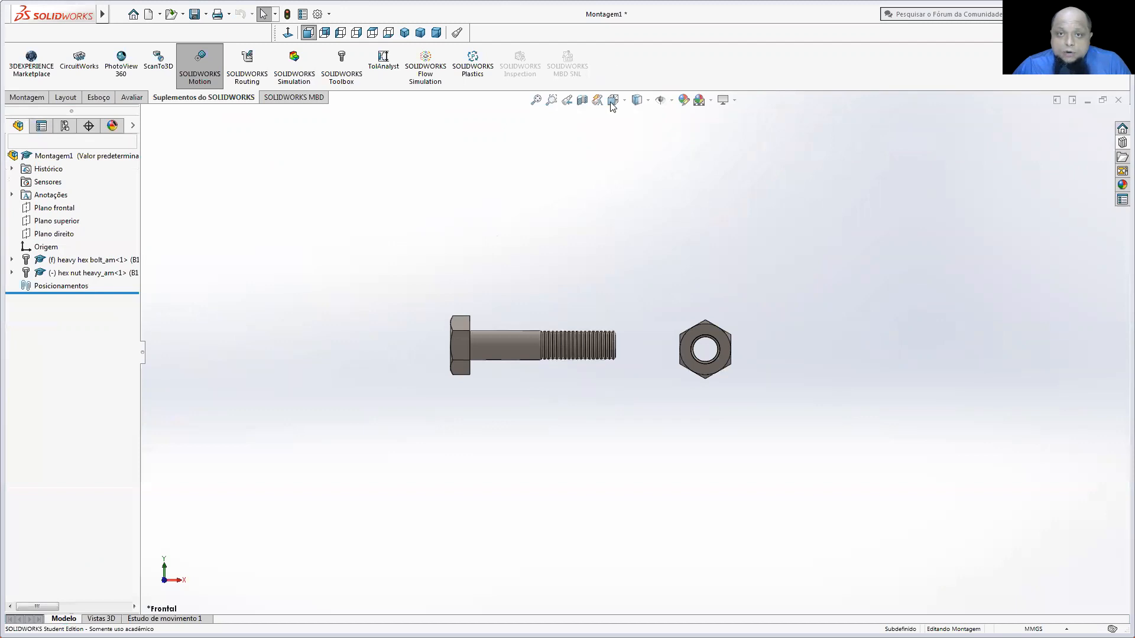
# - In isometric view, try a concentric mate between the nut's inner face and a thread groove face on the bolt
pyautogui.click(612, 101)
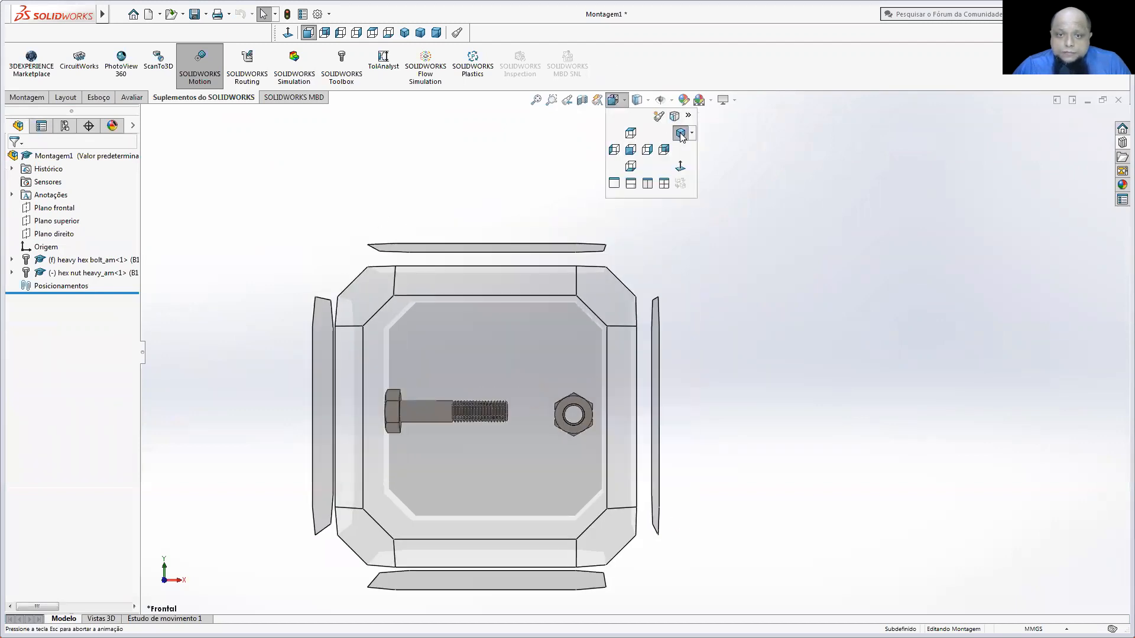
pyautogui.click(665, 170)
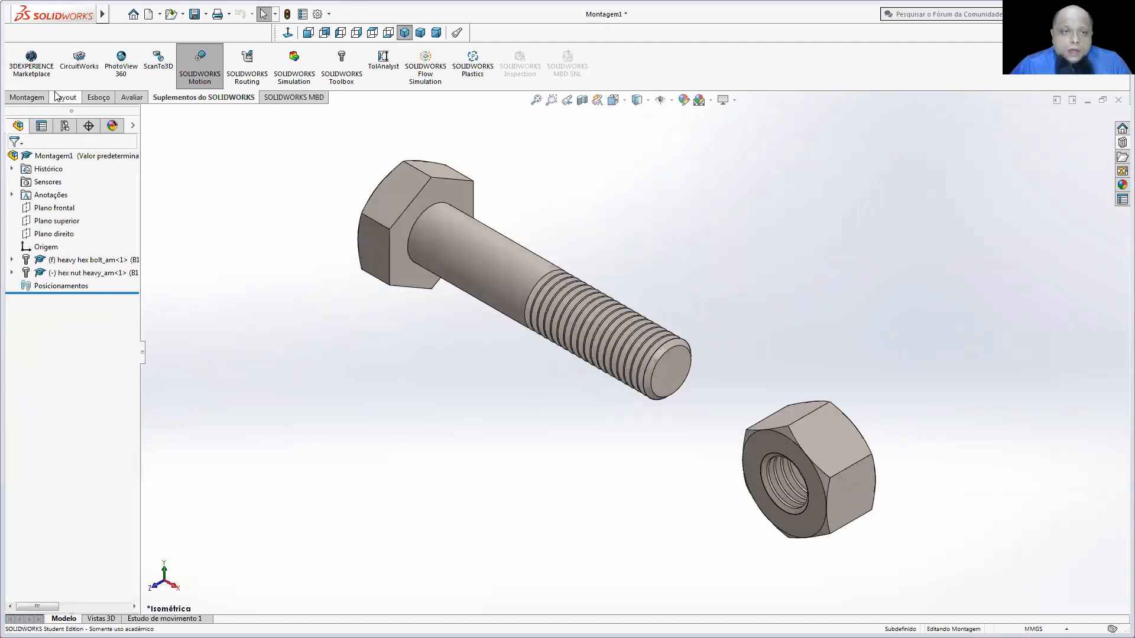
pyautogui.click(27, 97)
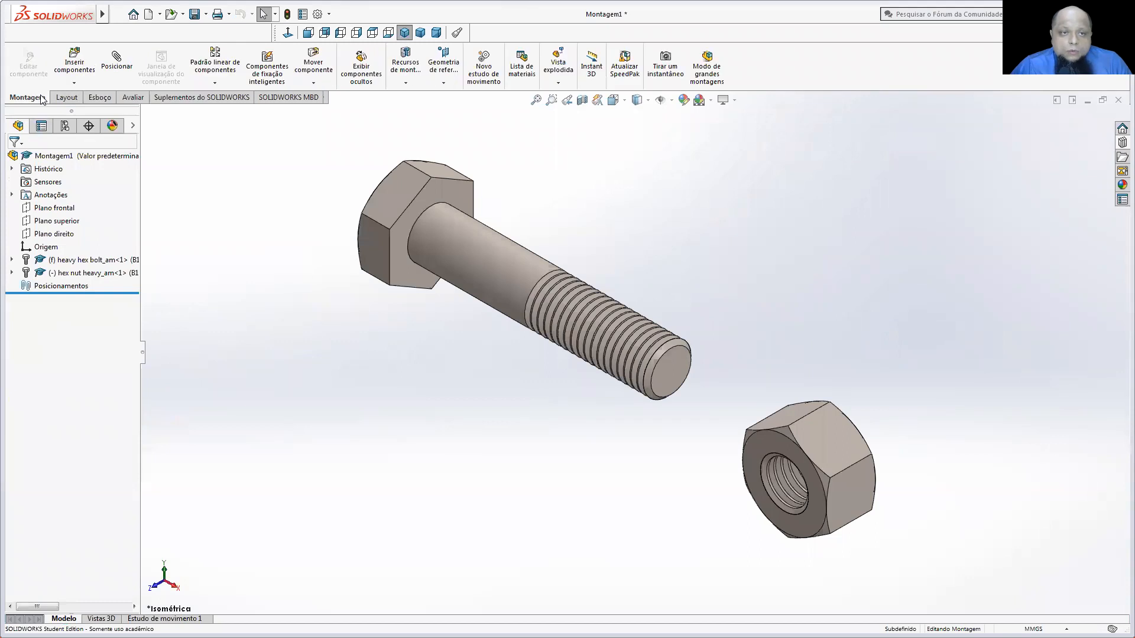
pyautogui.click(109, 64)
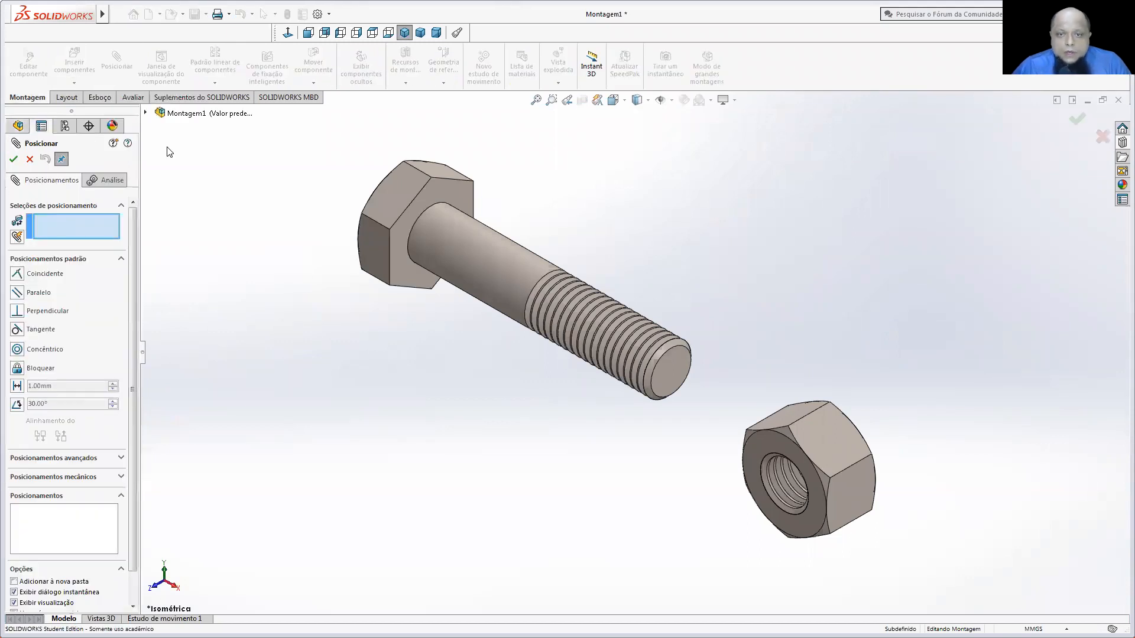
pyautogui.scroll(-5, 773, 486)
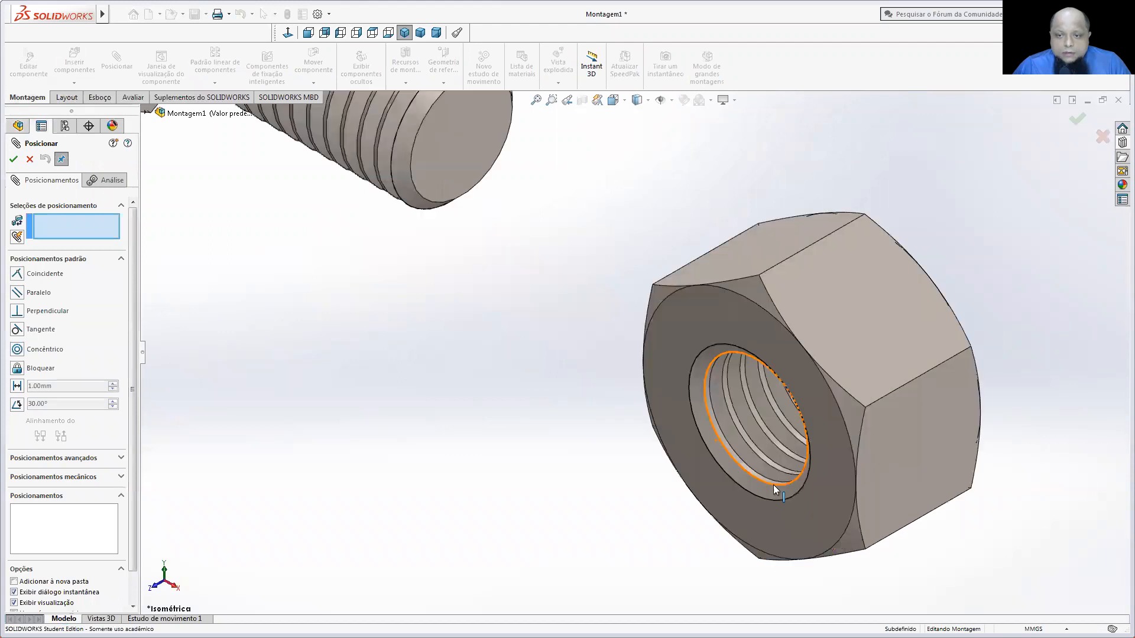
pyautogui.scroll(-3, 705, 437)
pyautogui.click(706, 438)
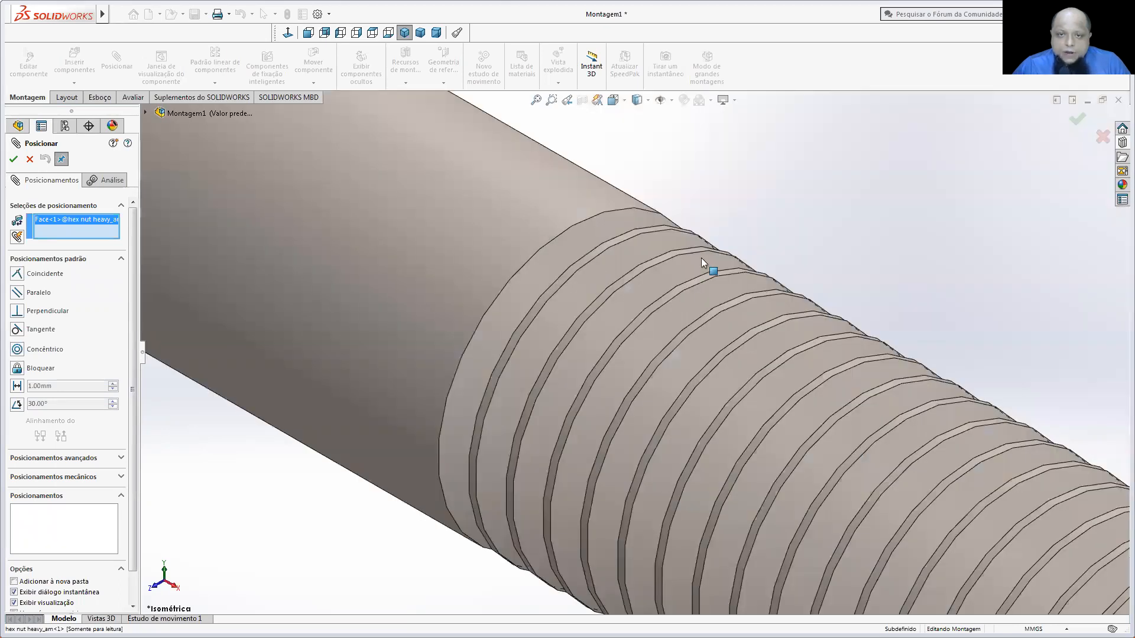
pyautogui.click(743, 262)
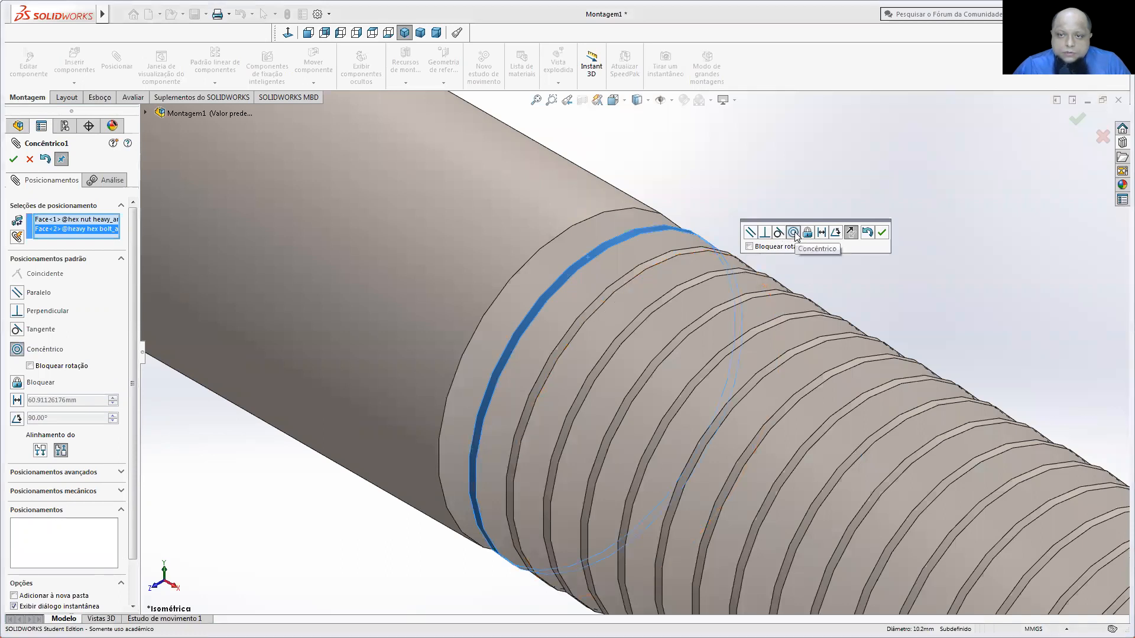
pyautogui.click(881, 233)
# - Add a concentric mate between the nut's inner hole edge and the bolt's smooth cylindrical shank
pyautogui.scroll(2, 778, 281)
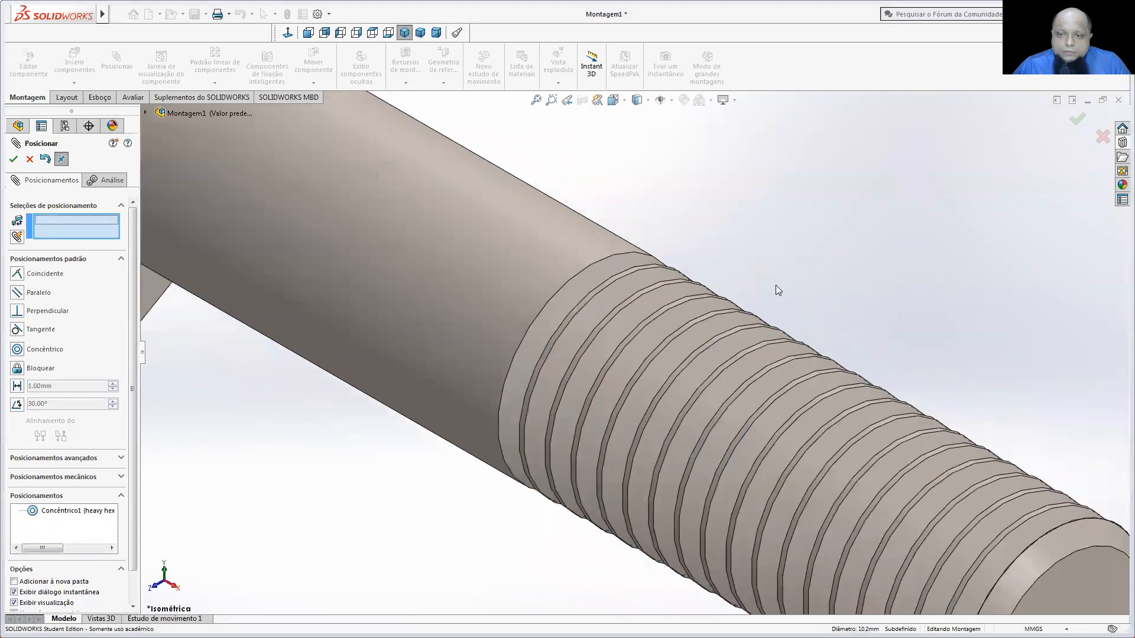
pyautogui.moveTo(775, 285); pyautogui.dragTo(789, 309, button='middle')
pyautogui.press('f')
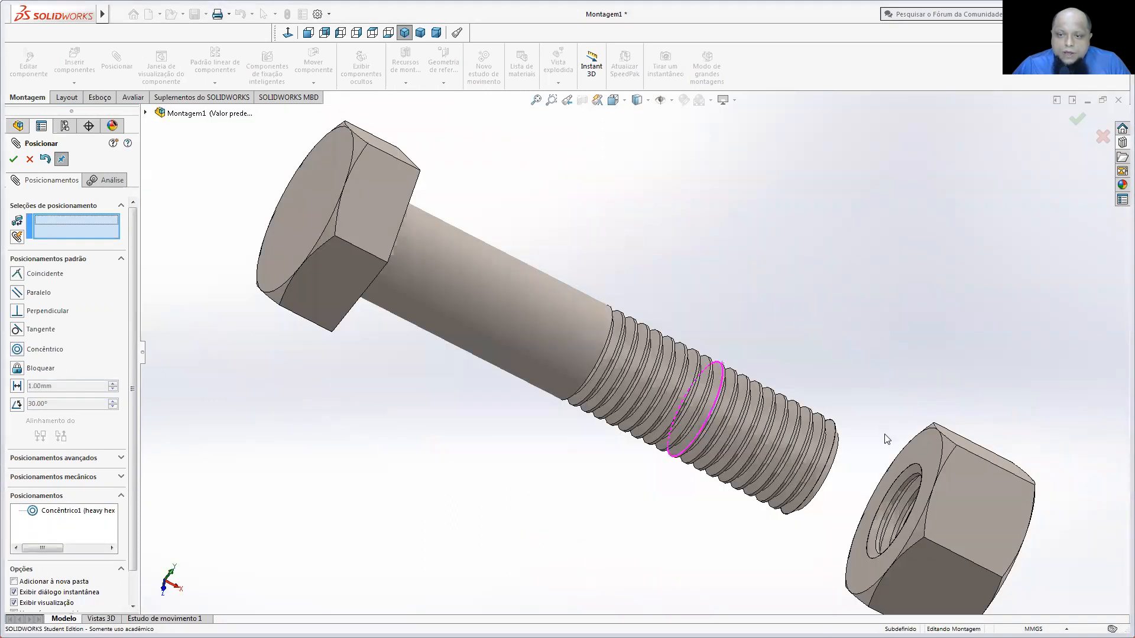
pyautogui.scroll(-1, 881, 437)
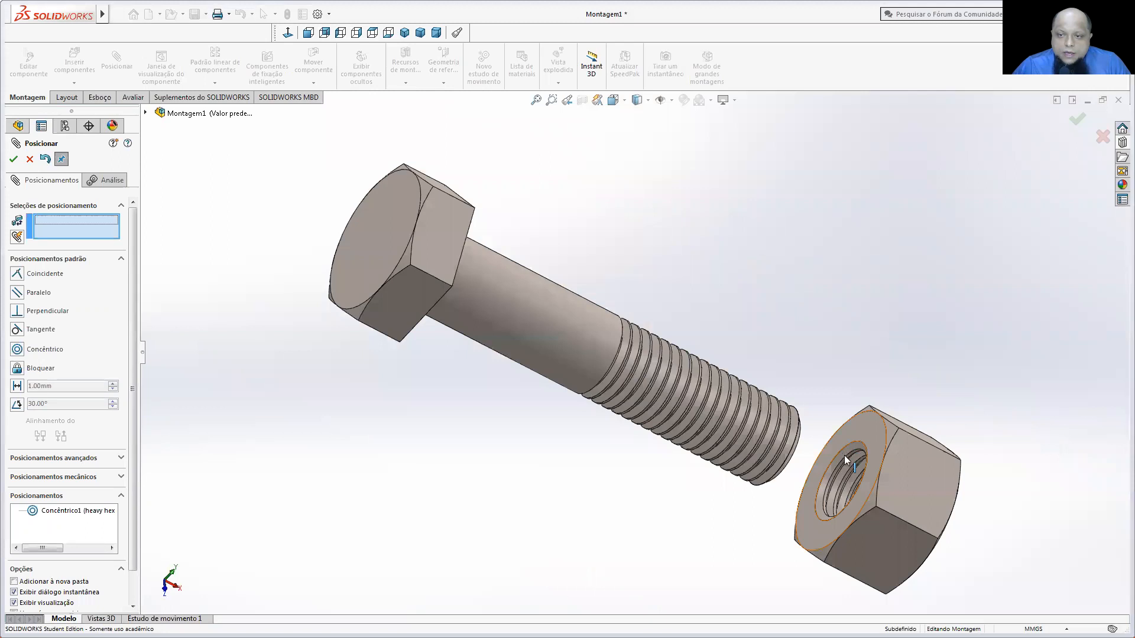
pyautogui.scroll(-2, 843, 455)
pyautogui.scroll(-2, 778, 426)
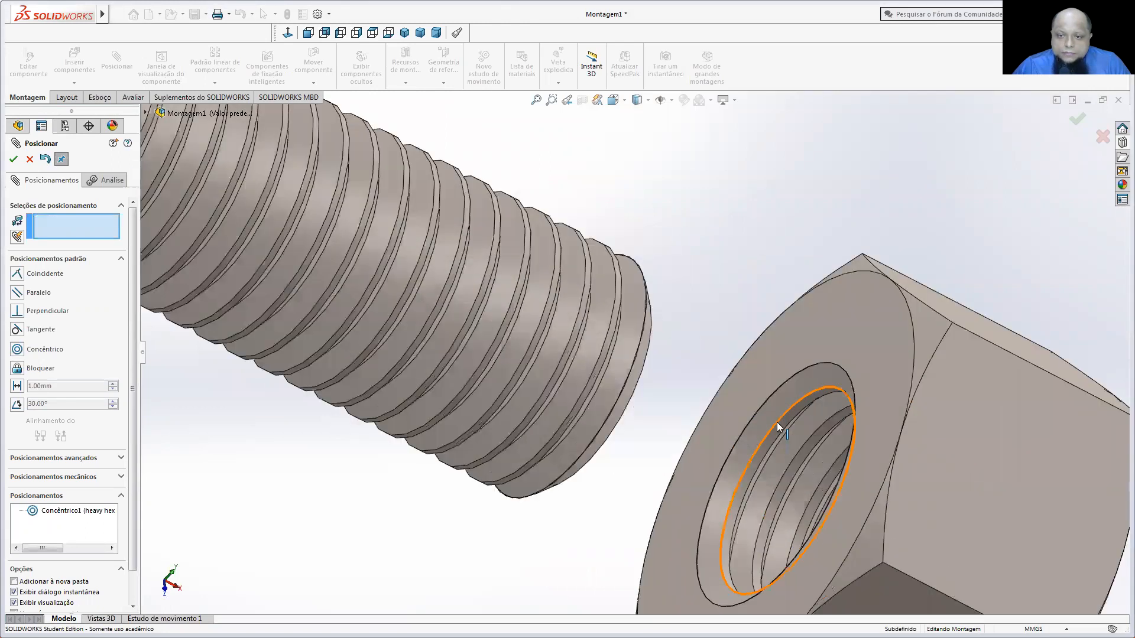
pyautogui.click(777, 422)
pyautogui.scroll(2, 416, 291)
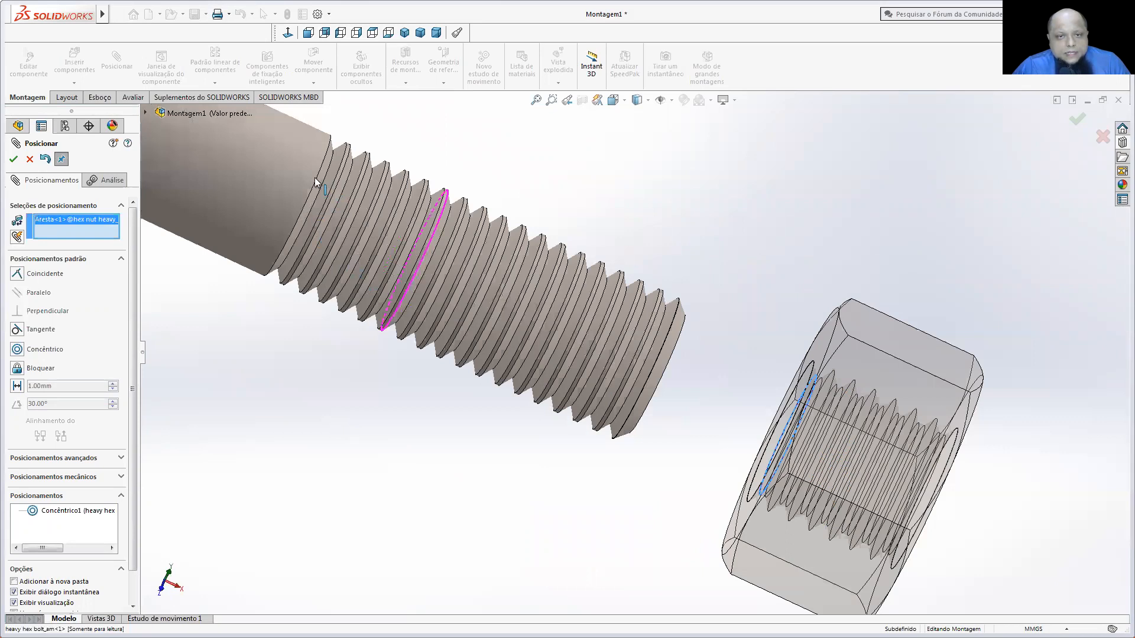
pyautogui.scroll(-2, 316, 299)
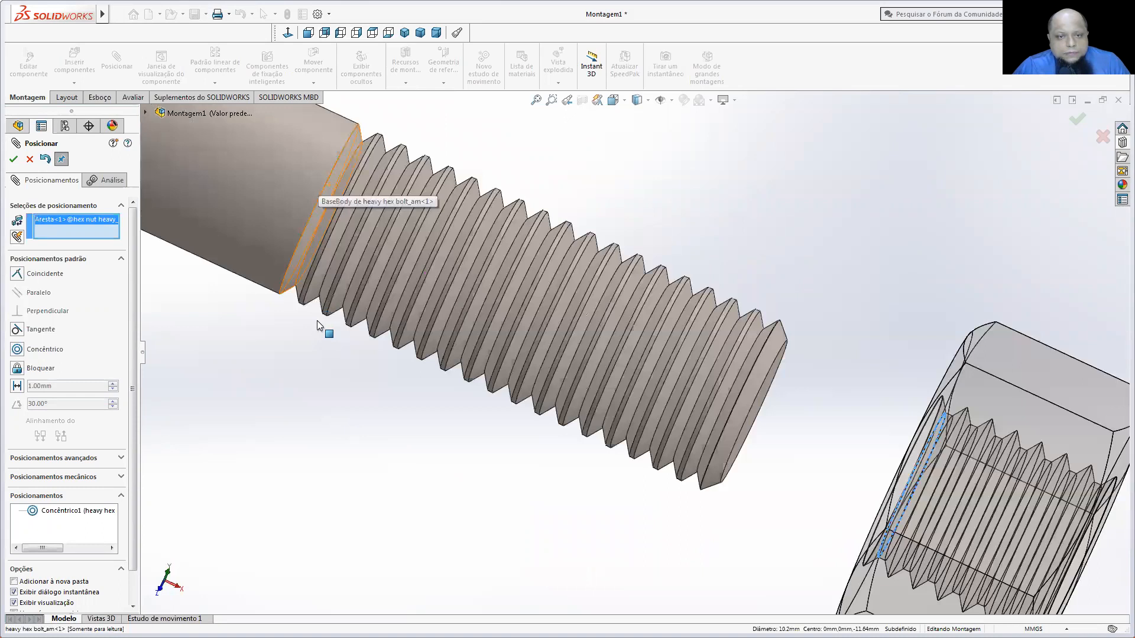
pyautogui.scroll(-3, 320, 322)
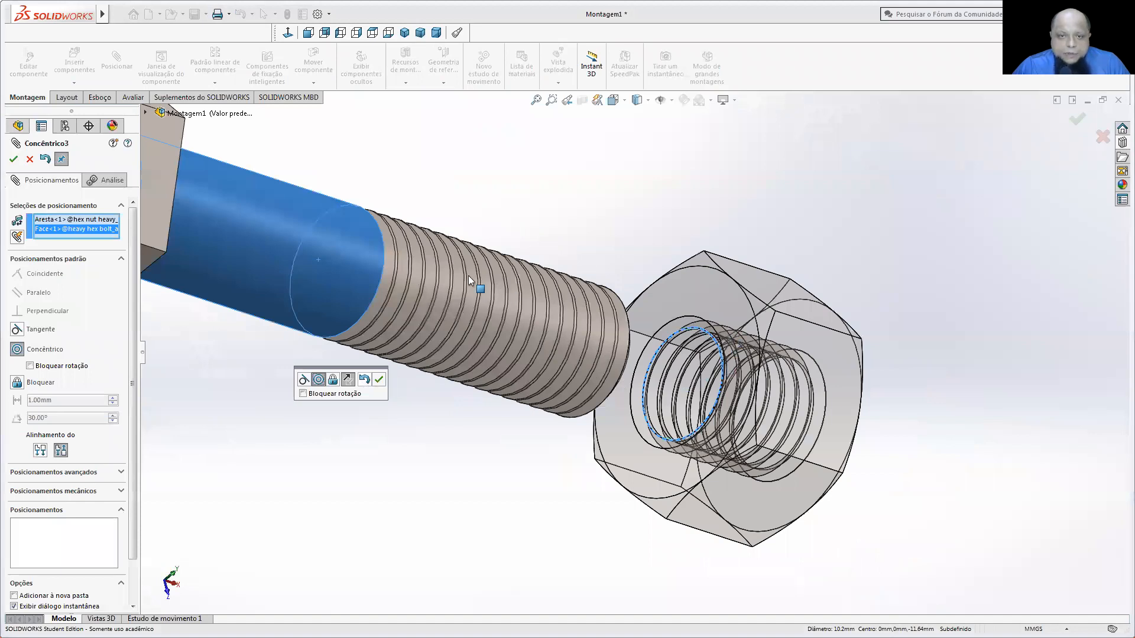
pyautogui.press('Return')
# - Slide the nut along the bolt axis to where the thread meets the smooth shank
pyautogui.moveTo(390, 257); pyautogui.dragTo(392, 281)
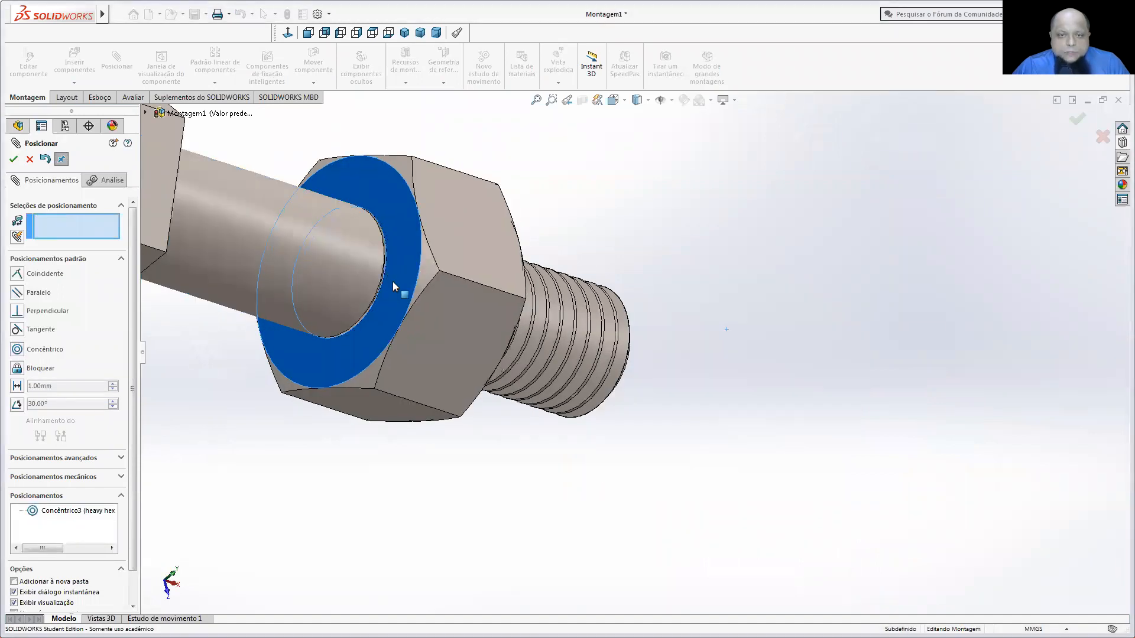
pyautogui.scroll(6, 489, 470)
pyautogui.moveTo(434, 437); pyautogui.dragTo(412, 403, button='middle')
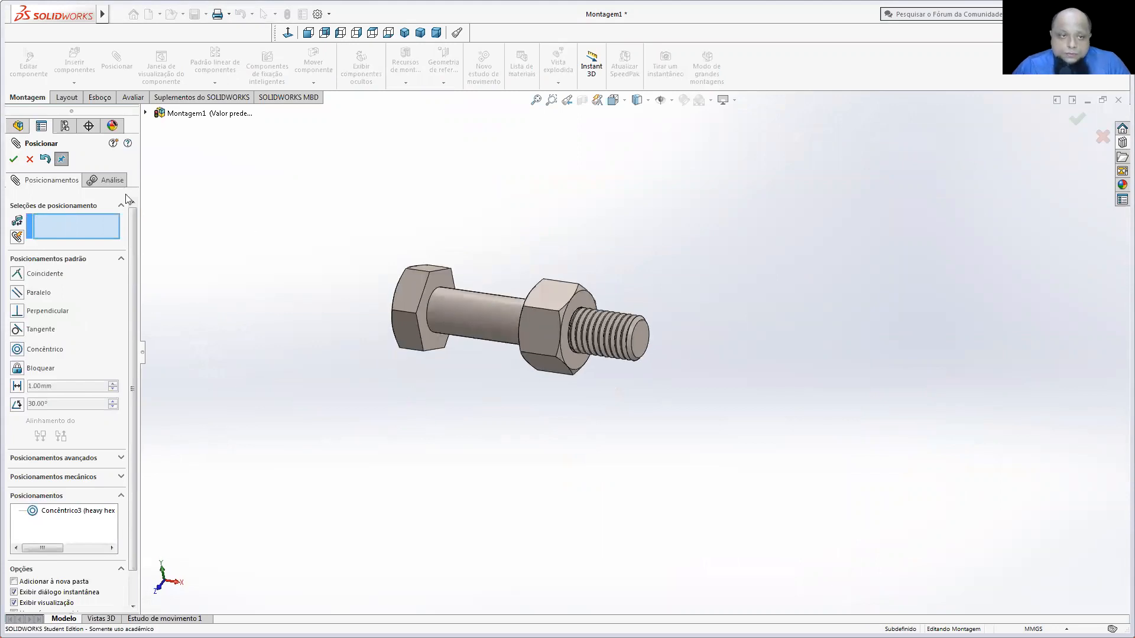
# - Finish mating, open motion study Estudo de movimento 1 and accept updating the animation's start with the nut's new position
pyautogui.click(13, 159)
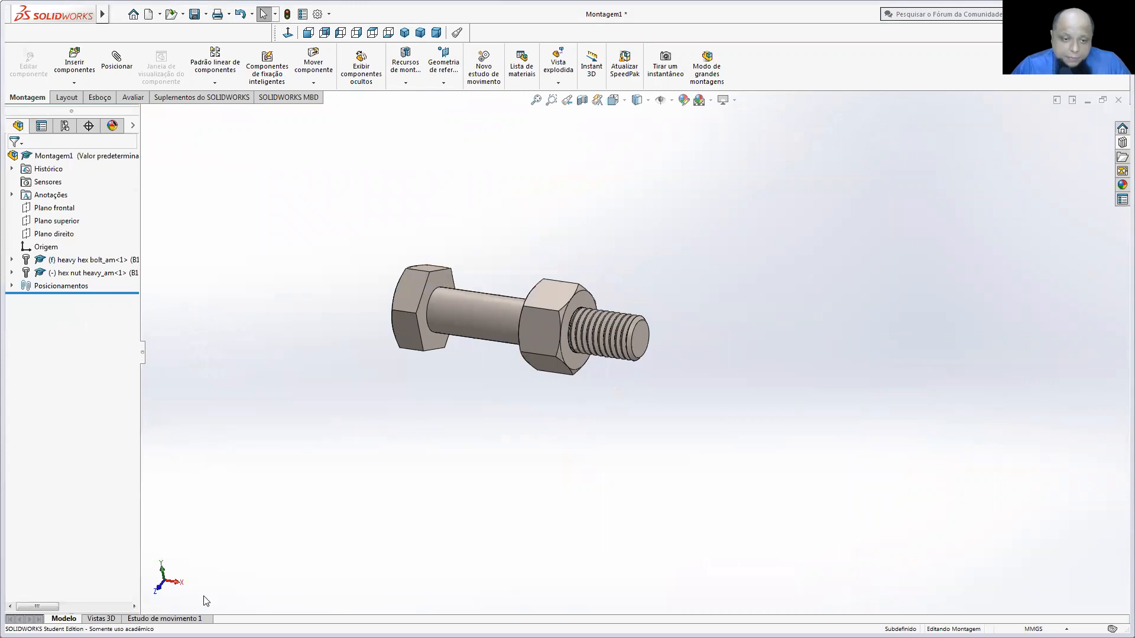
pyautogui.click(164, 618)
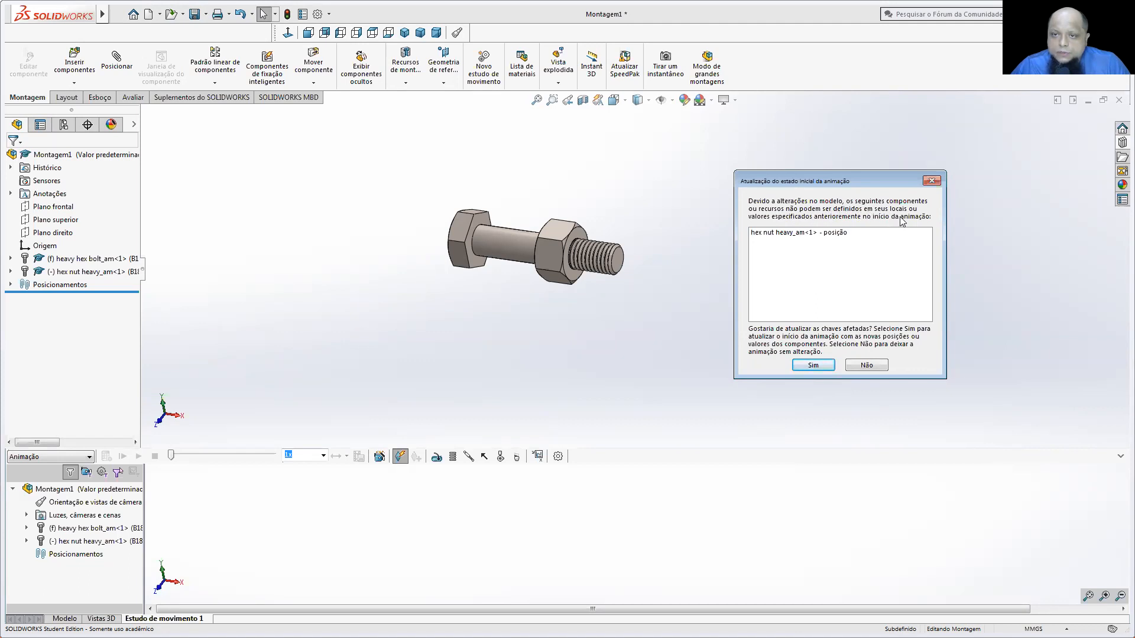
pyautogui.click(818, 367)
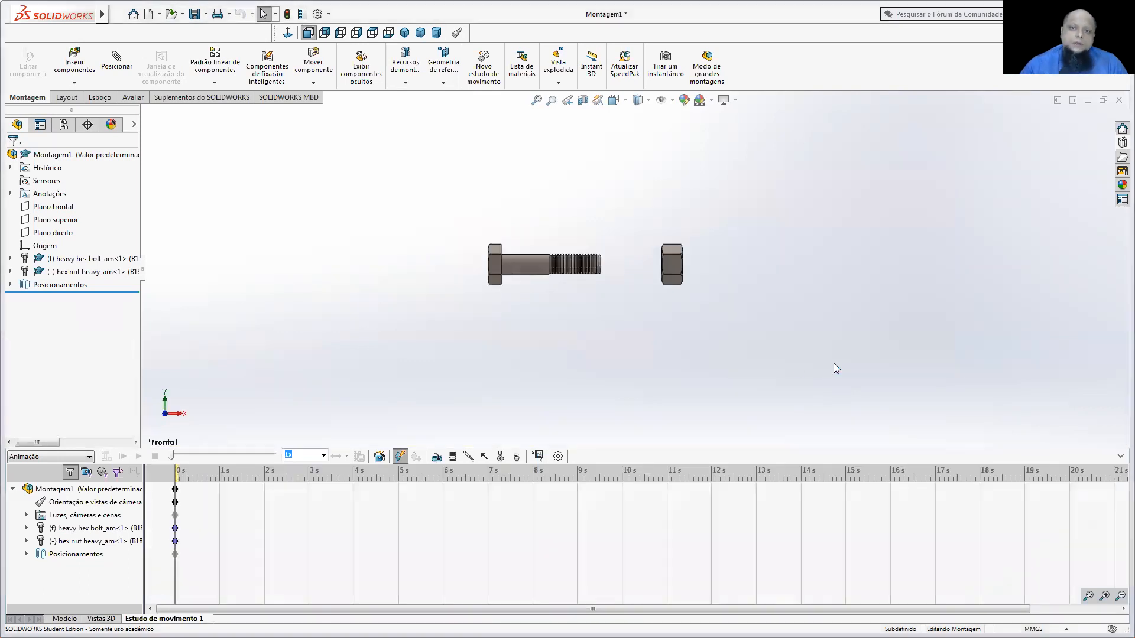
# - Slide the nut along the bolt axis to where the thread meets the smooth shank in the motion study
pyautogui.scroll(-2, 680, 296)
pyautogui.click(655, 255)
pyautogui.moveTo(650, 255); pyautogui.dragTo(496, 265)
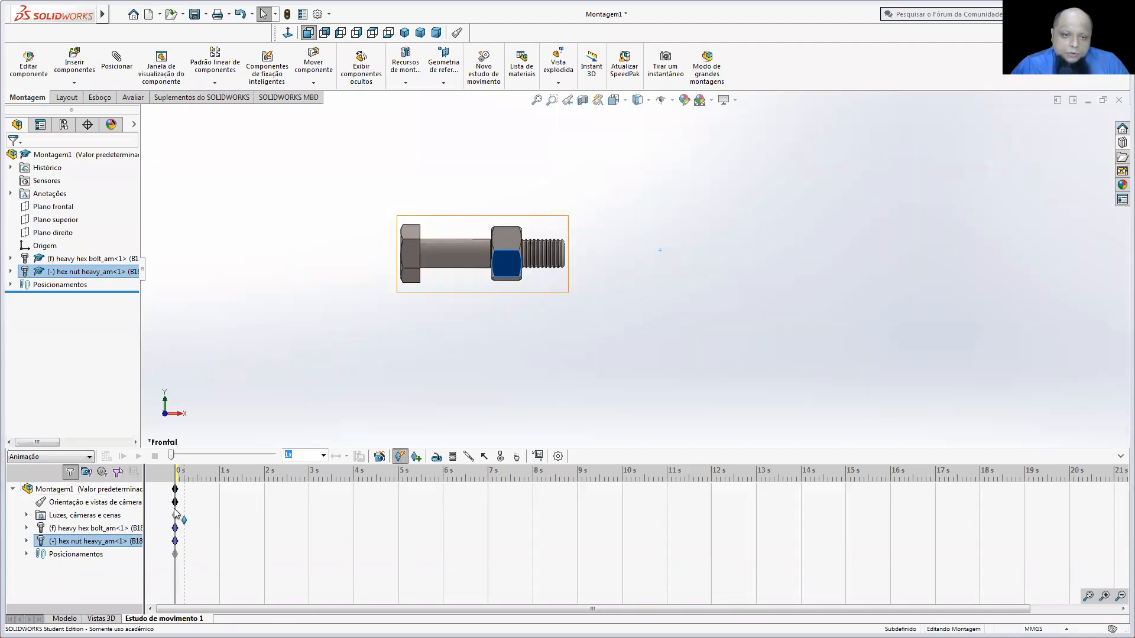
# - Toggle Desativar criação de chaves na vista for the study's orientation and camera views, and deselect the nut
pyautogui.rightClick(101, 506)
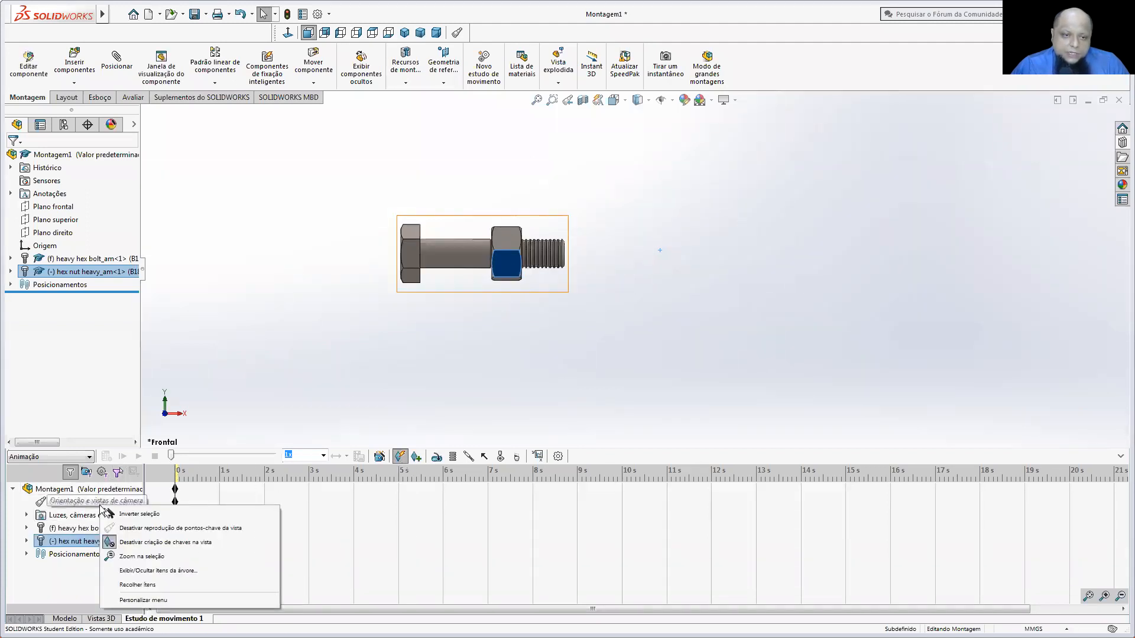
pyautogui.click(126, 543)
pyautogui.scroll(-4, 459, 265)
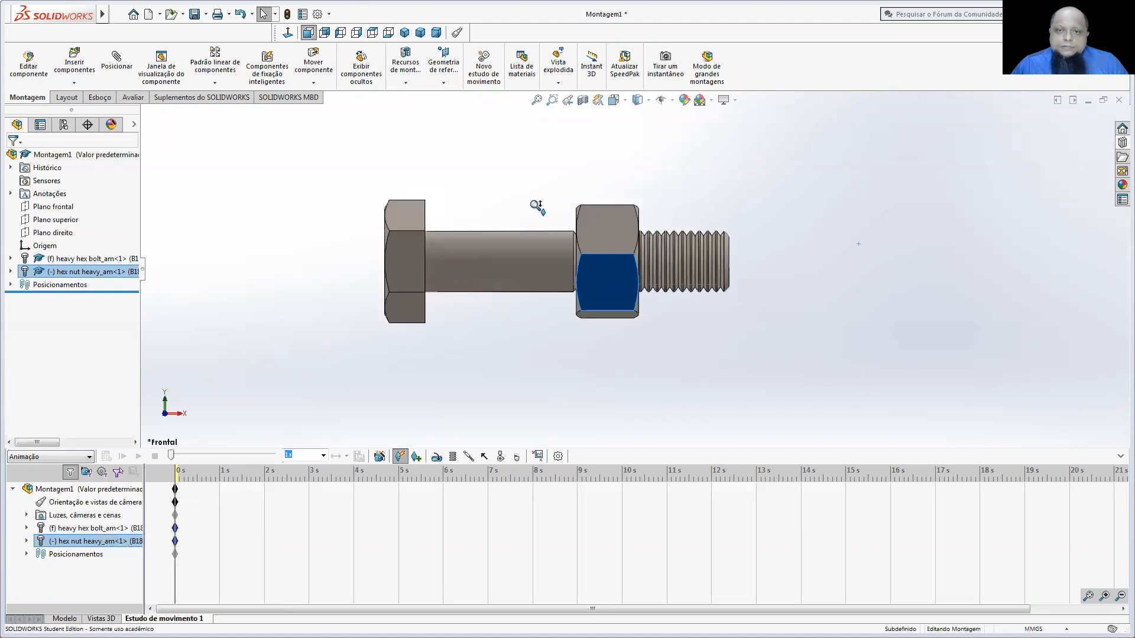
pyautogui.click(534, 208)
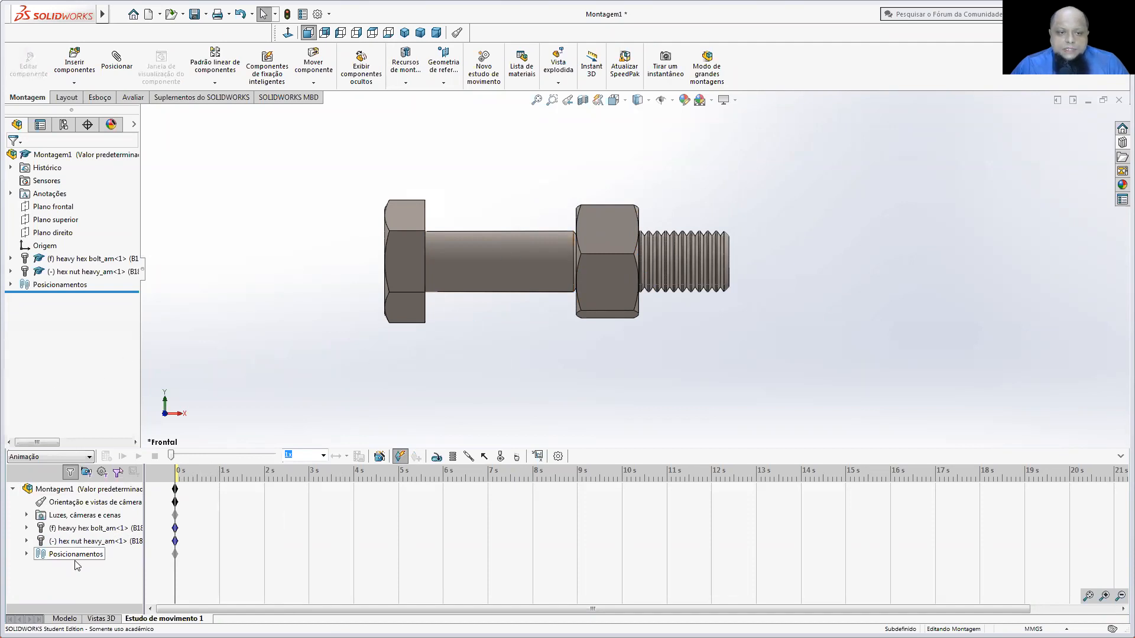
# - Review the motion study's type, playback speed and automatic key options without changing them
pyautogui.click(49, 459)
pyautogui.click(50, 464)
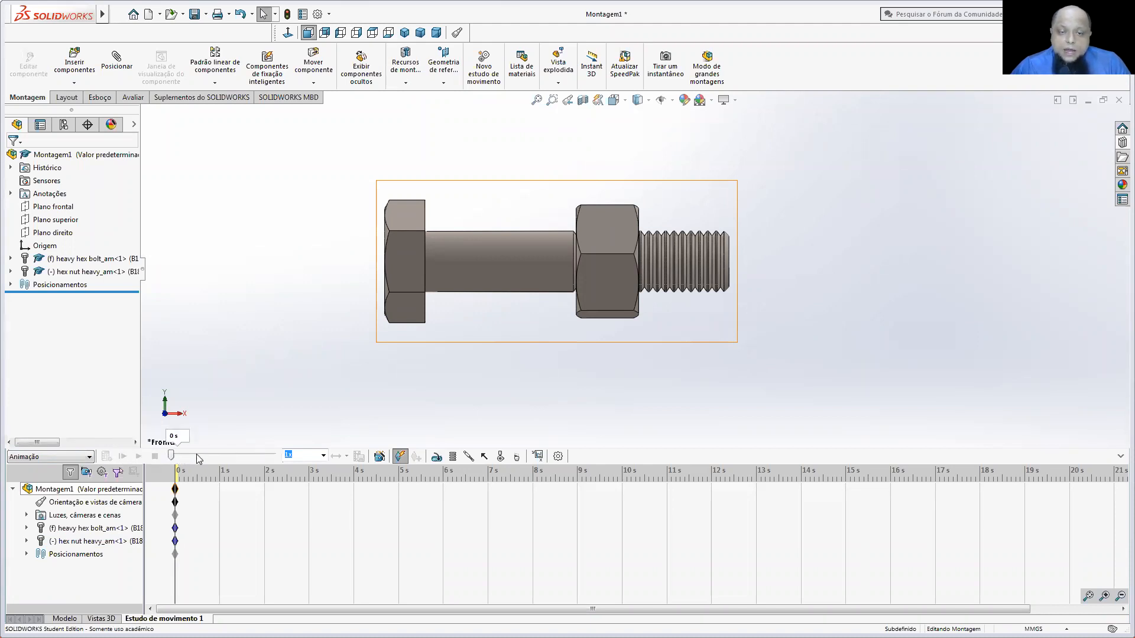
pyautogui.click(324, 456)
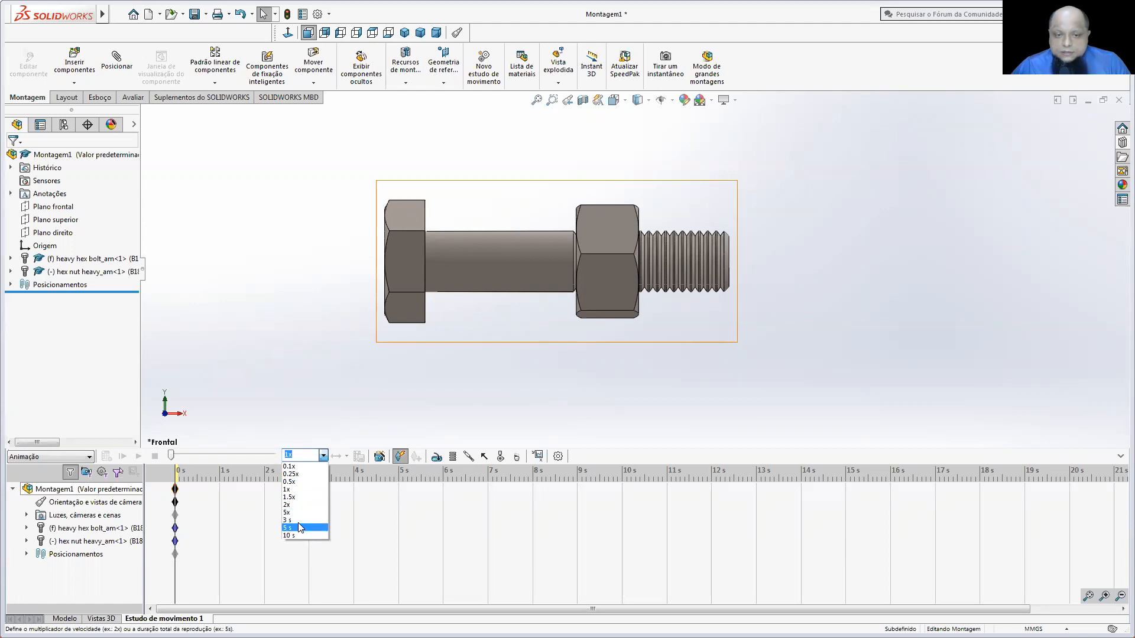
pyautogui.click(295, 391)
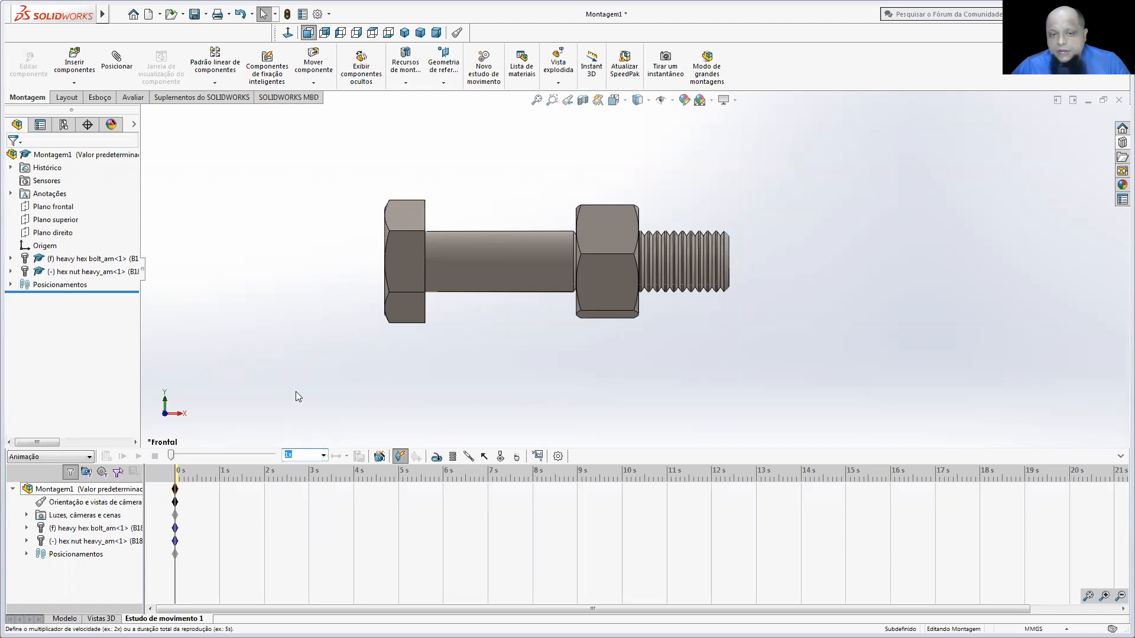
pyautogui.click(400, 457)
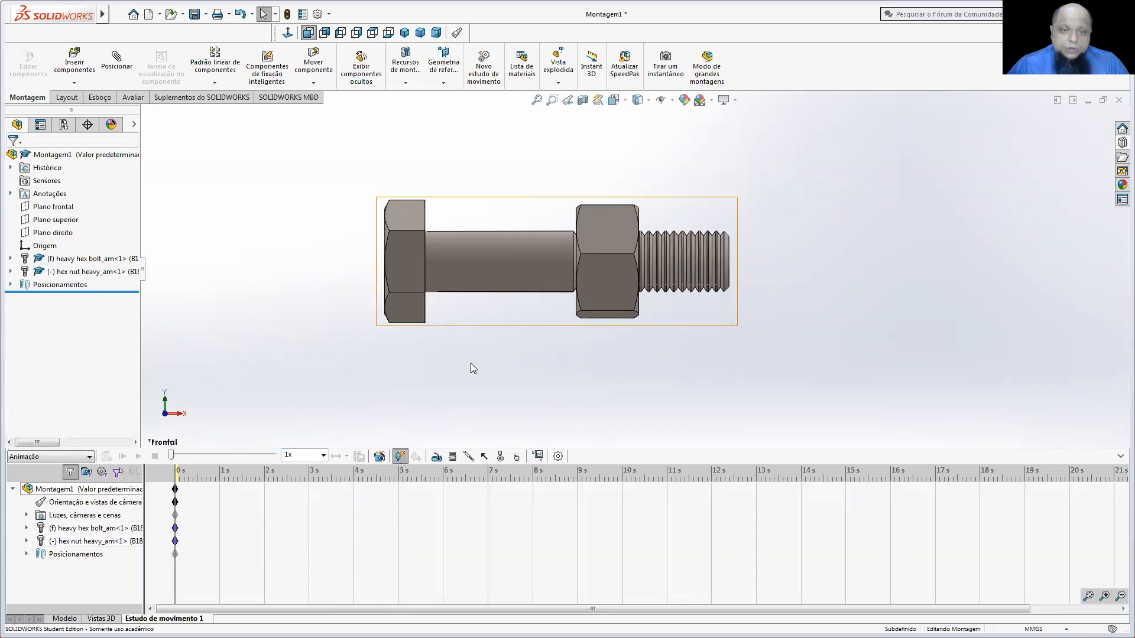
pyautogui.click(471, 362)
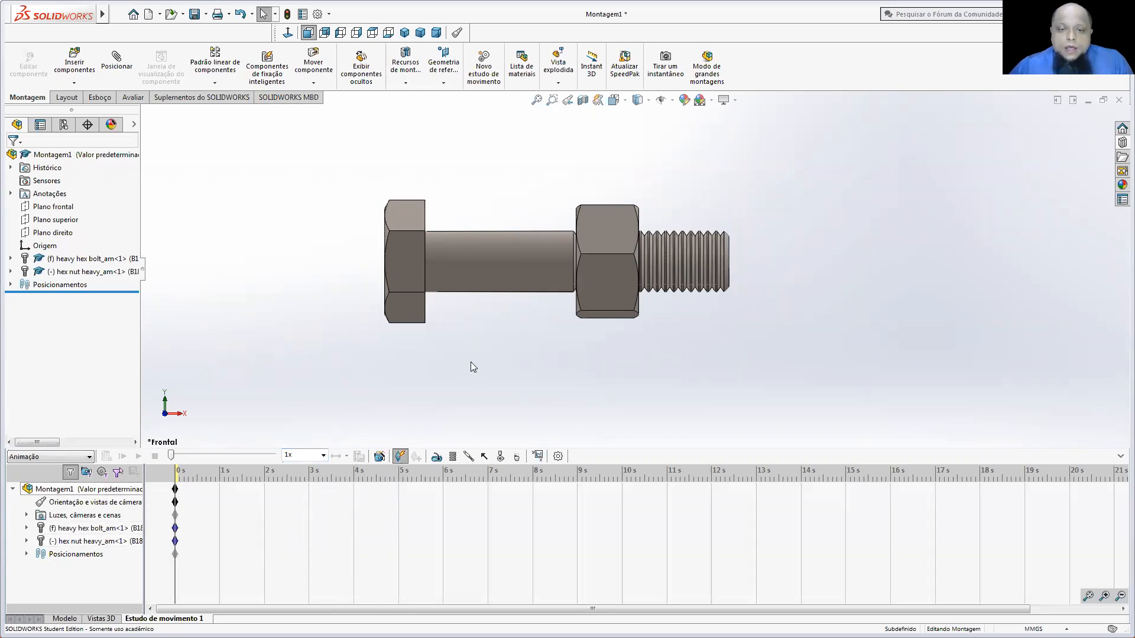
# - Examine the movement functions offered for rotary and linear motors, and leave without adding a motor
pyautogui.click(436, 457)
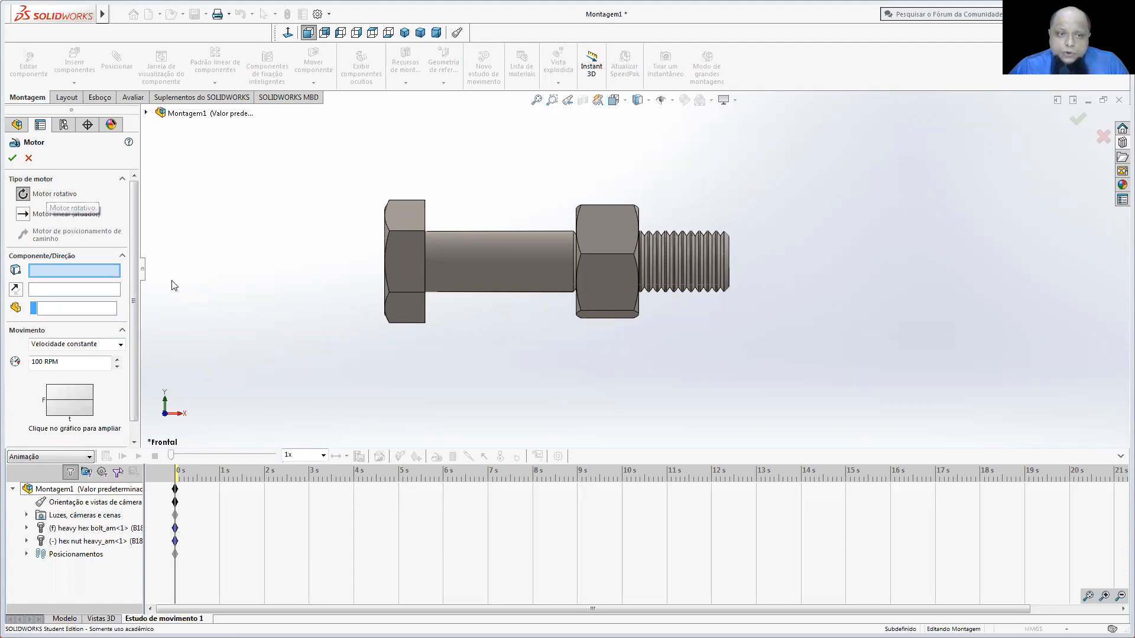
pyautogui.click(120, 345)
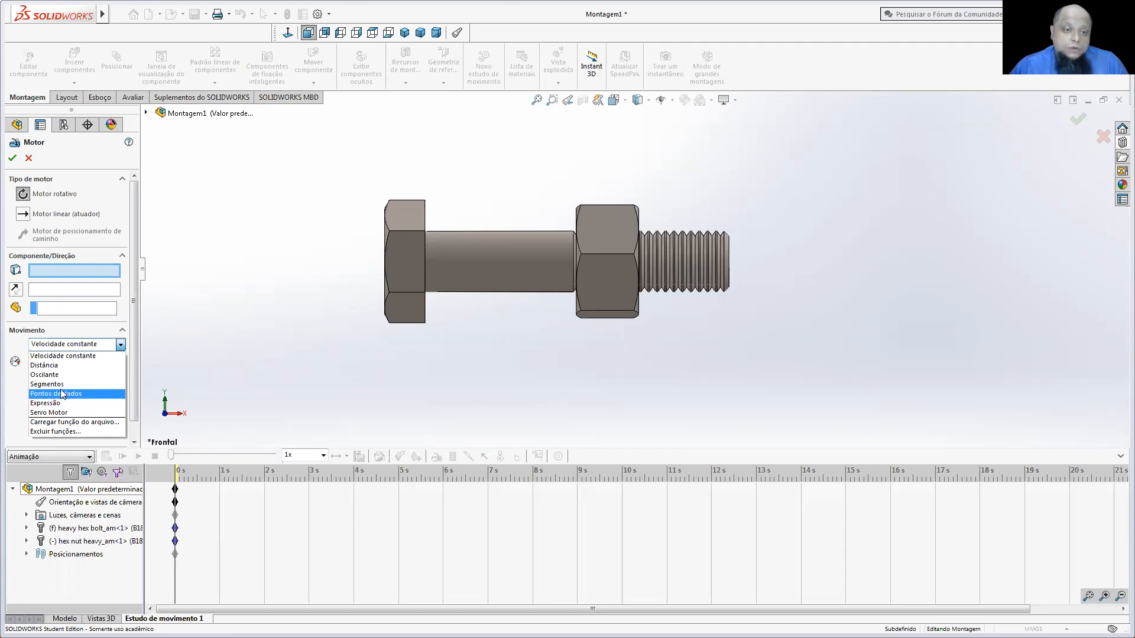
pyautogui.click(224, 337)
pyautogui.click(55, 218)
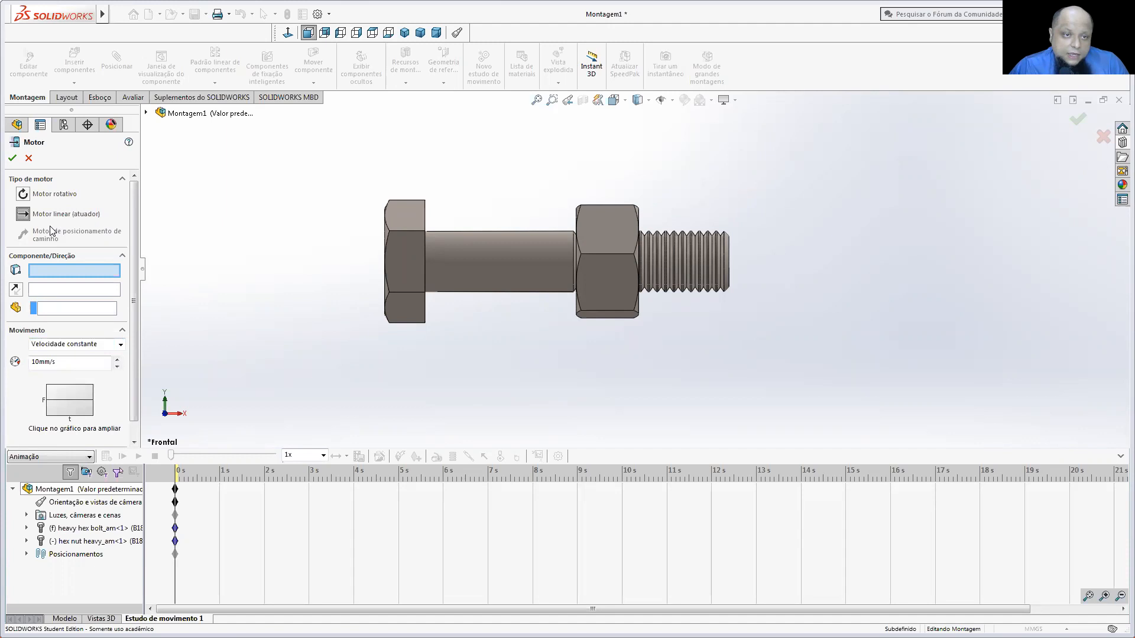
pyautogui.click(72, 344)
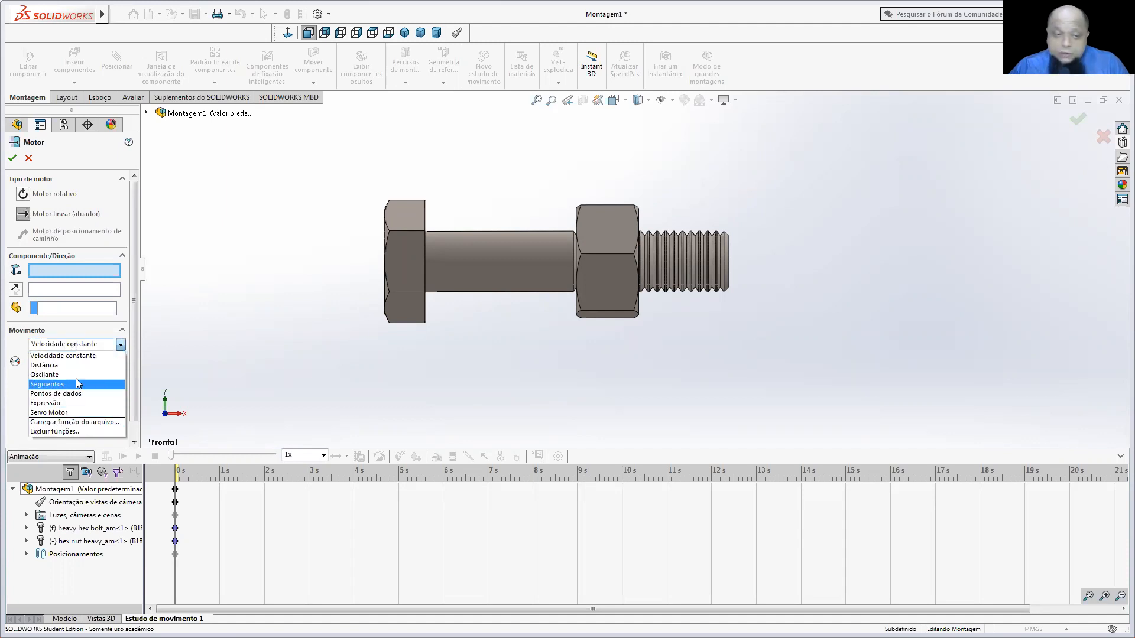
pyautogui.click(155, 333)
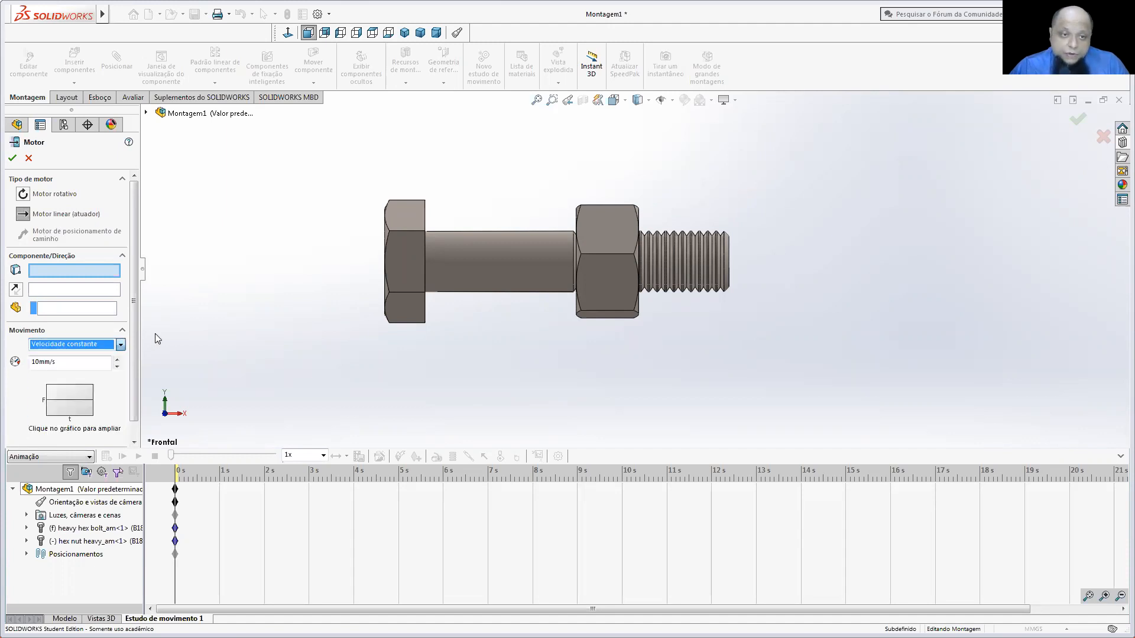
pyautogui.click(28, 158)
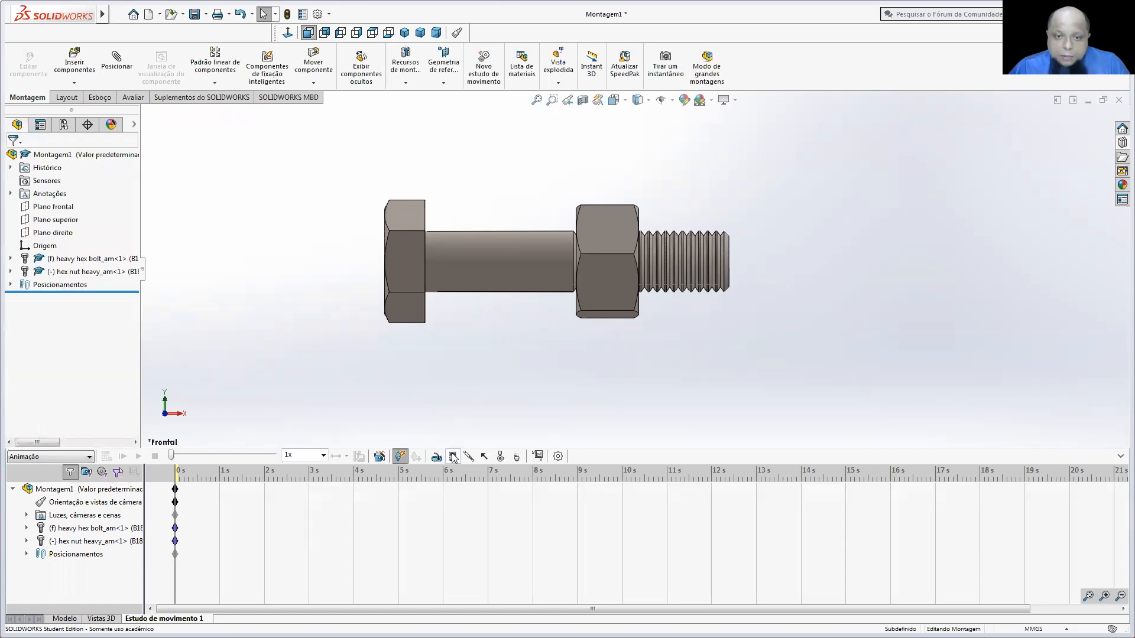
# - Inspect the spring (Mola) and damper (Amortecedor) settings, leaving each without adding an element
pyautogui.click(453, 458)
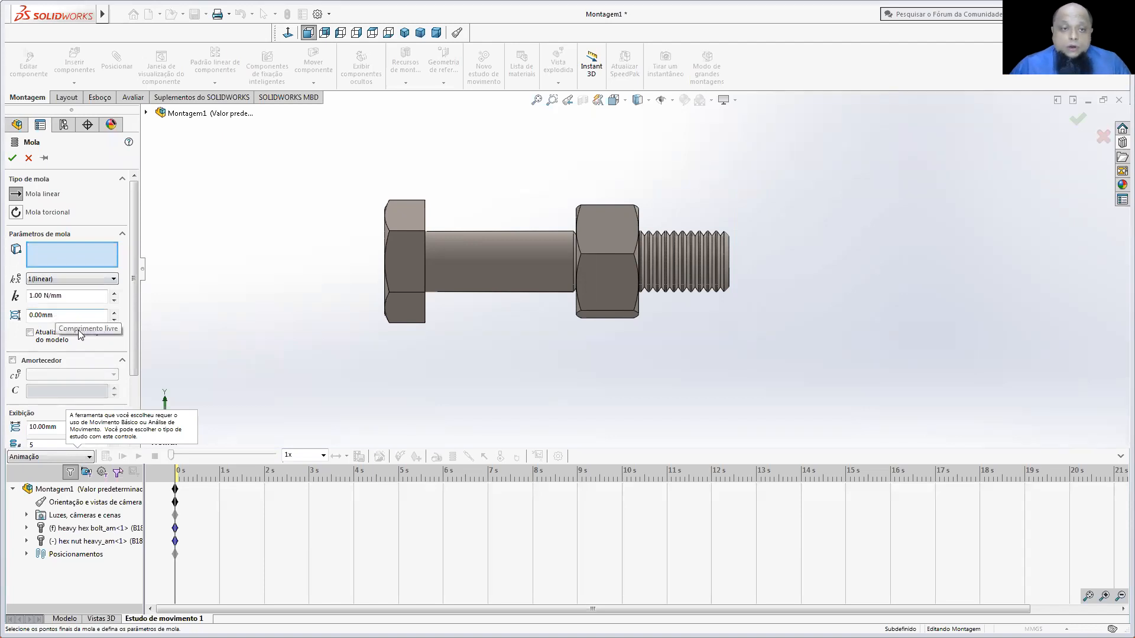
pyautogui.click(28, 158)
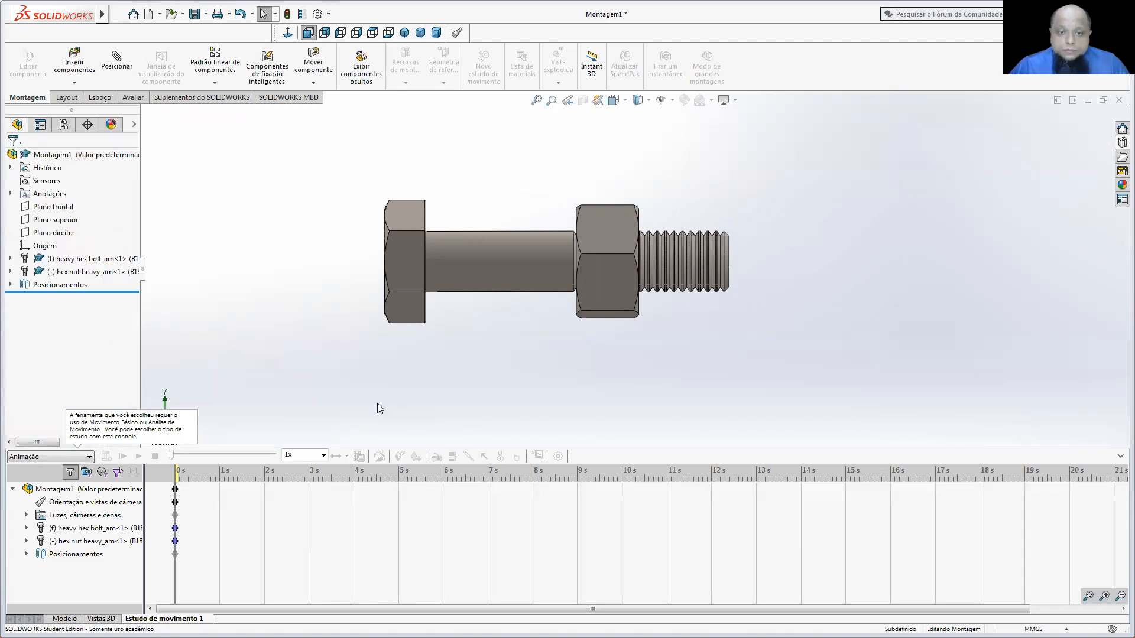
pyautogui.click(478, 456)
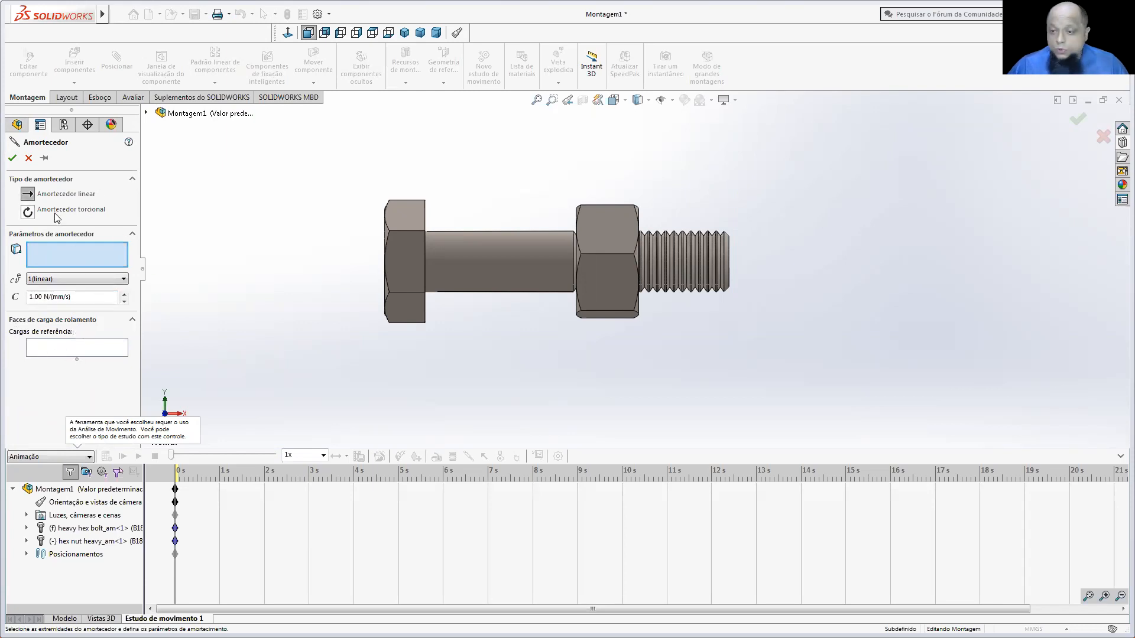
pyautogui.click(28, 158)
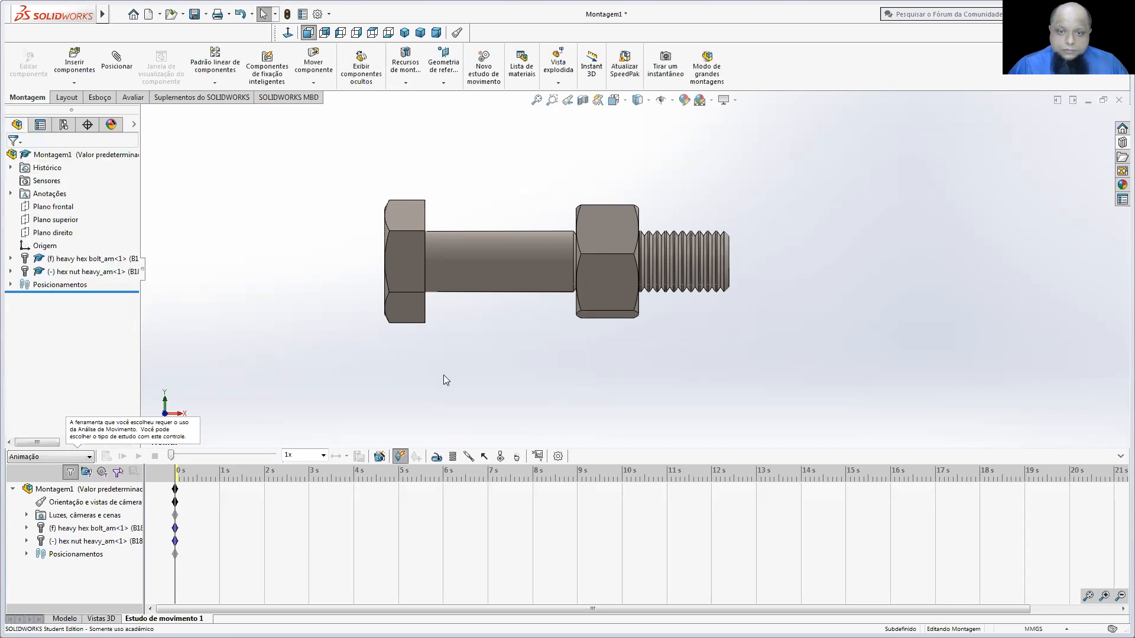
# - Inspect the Força/Torque settings with the Harmônico force function, and leave without adding a force
pyautogui.click(487, 457)
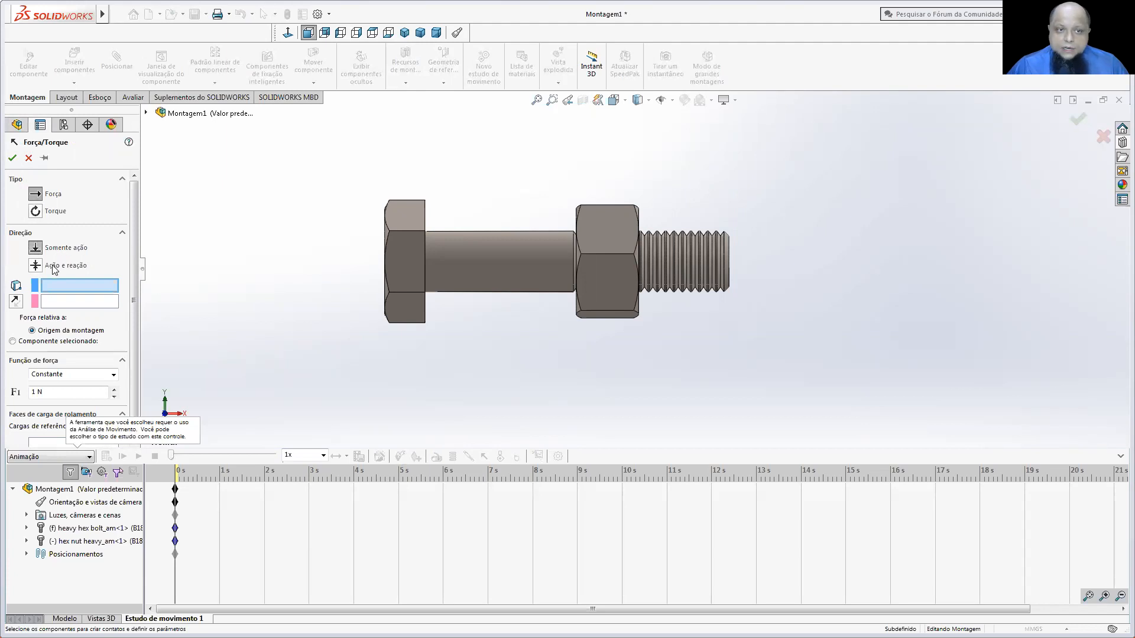
pyautogui.click(89, 377)
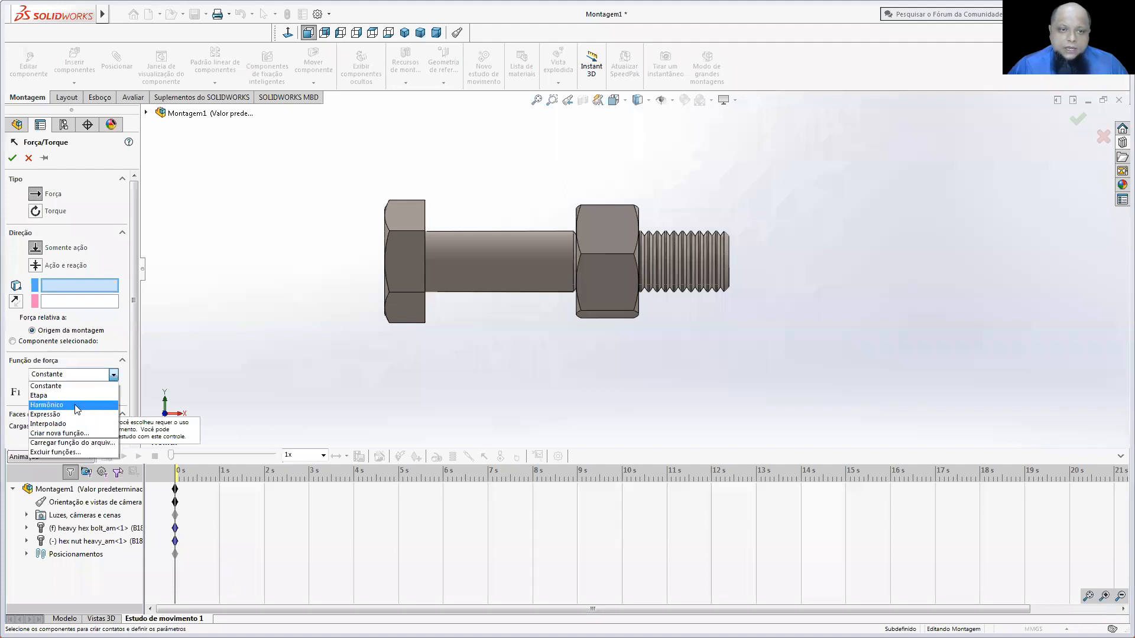
pyautogui.click(74, 405)
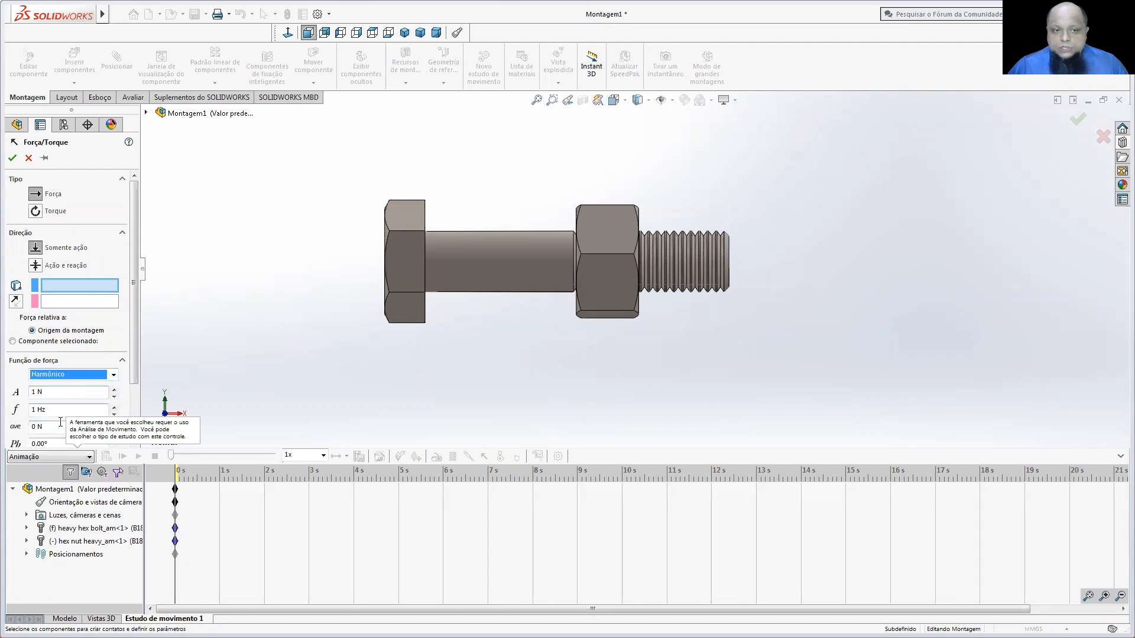
pyautogui.click(29, 158)
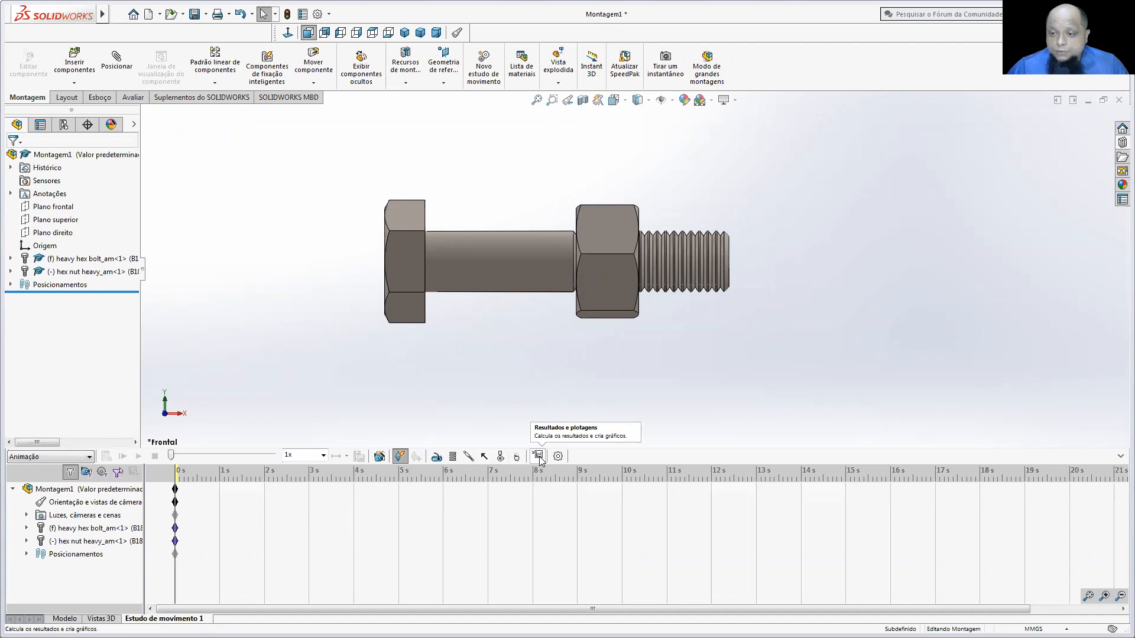
# - Start a rotary motor on the nut's flat end face towards the thread end, and try reversing its rotation direction
pyautogui.scroll(2, 512, 360)
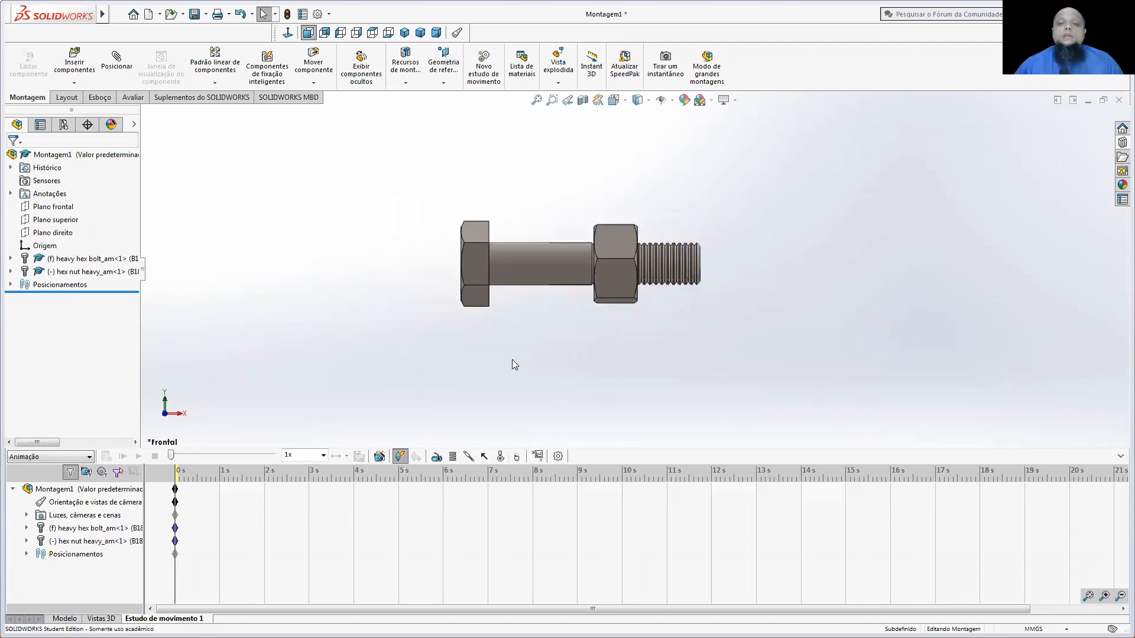
pyautogui.moveTo(589, 311); pyautogui.dragTo(554, 342, button='middle')
pyautogui.moveTo(552, 351); pyautogui.dragTo(551, 356, button='middle')
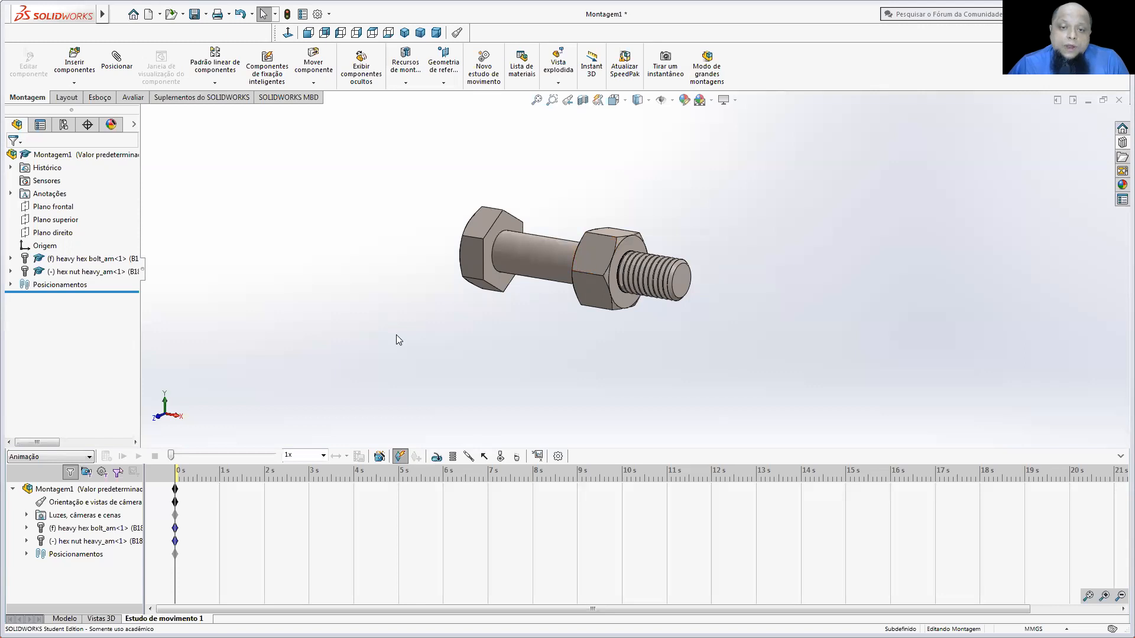
pyautogui.click(436, 457)
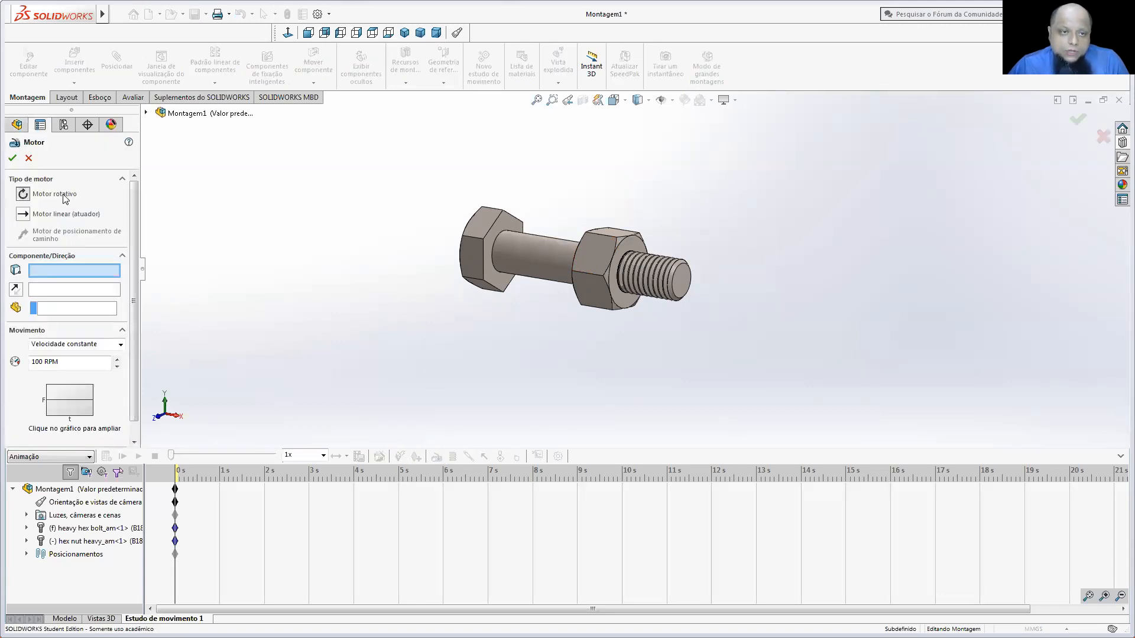
pyautogui.click(636, 241)
pyautogui.moveTo(663, 212); pyautogui.dragTo(699, 243, button='middle')
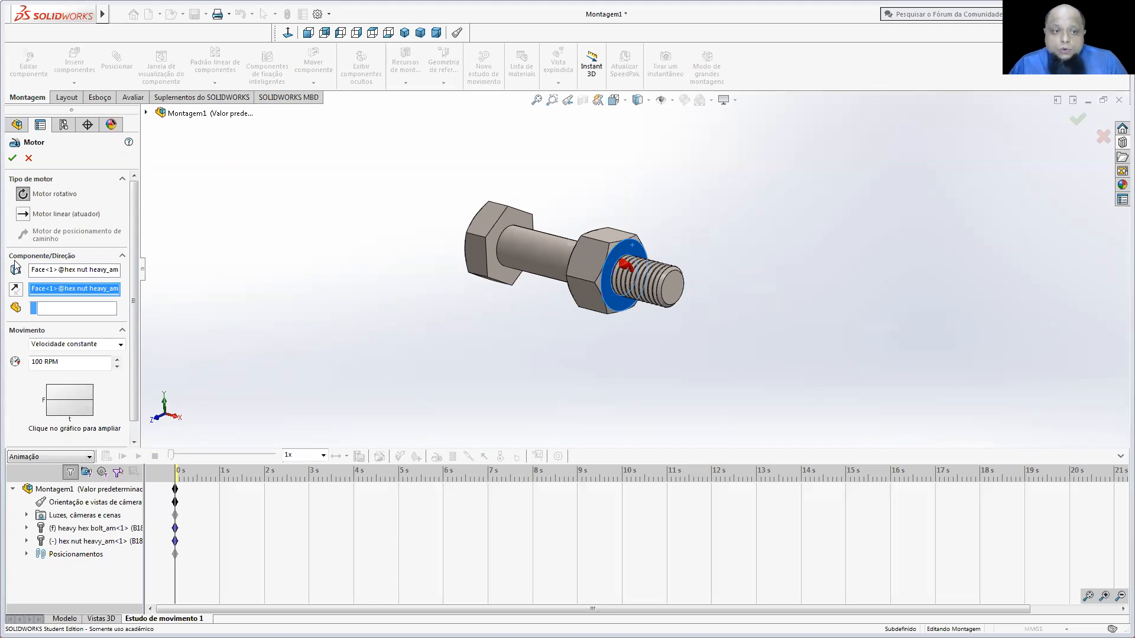
pyautogui.click(16, 289)
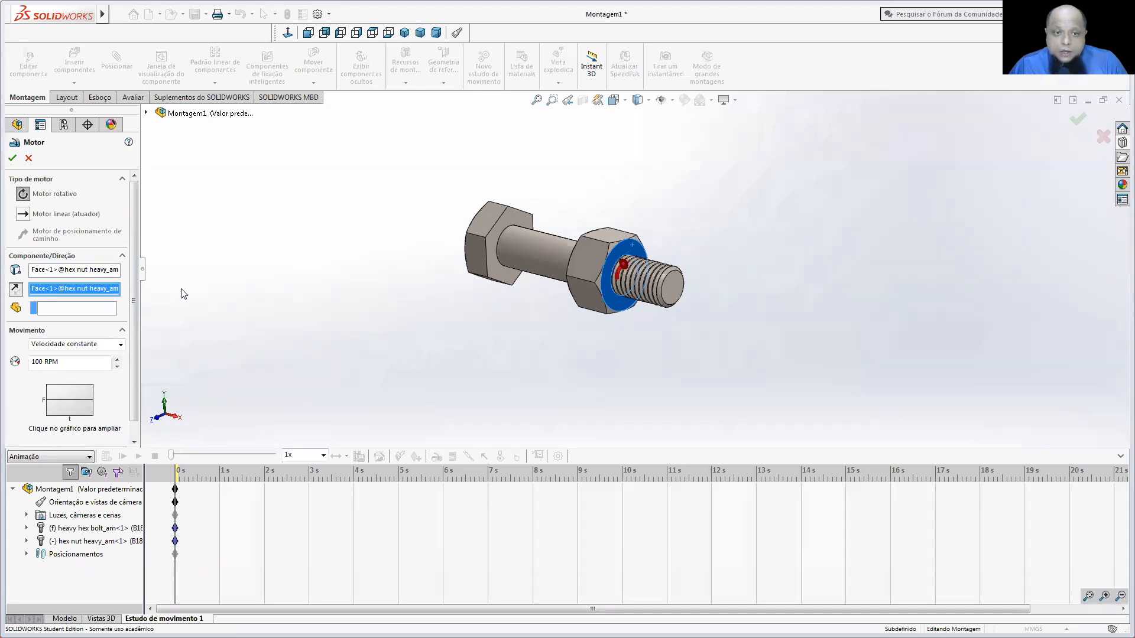
# - Set the nut's rotary motor to Velocidade constante at 35 RPM and apply it
pyautogui.click(64, 349)
pyautogui.click(64, 348)
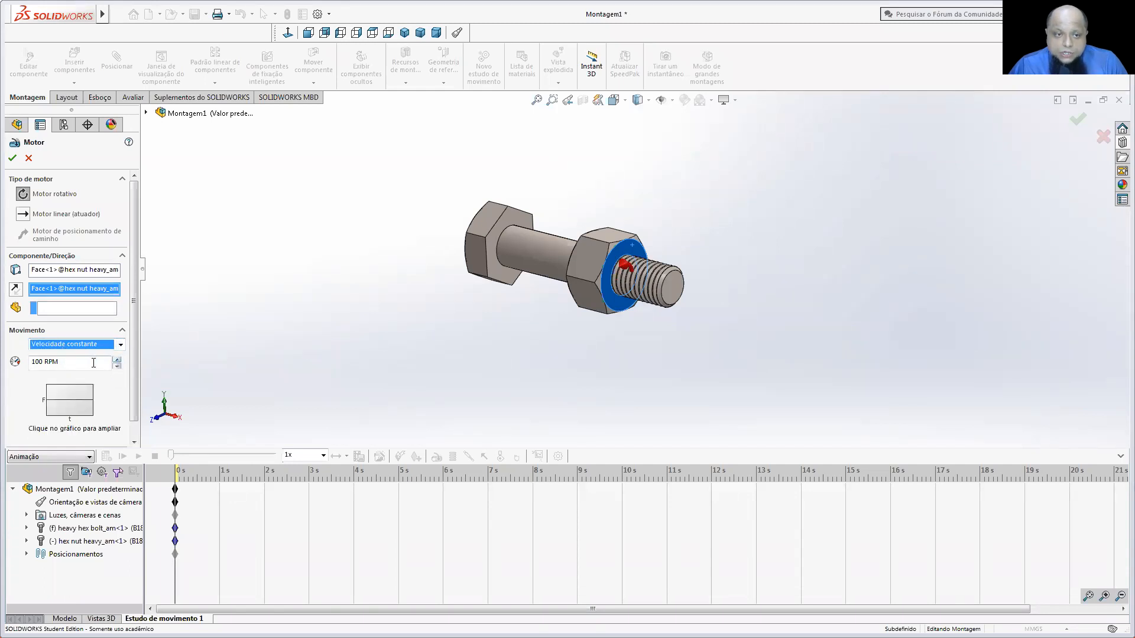
pyautogui.moveTo(89, 362); pyautogui.dragTo(10, 363)
pyautogui.write('35')
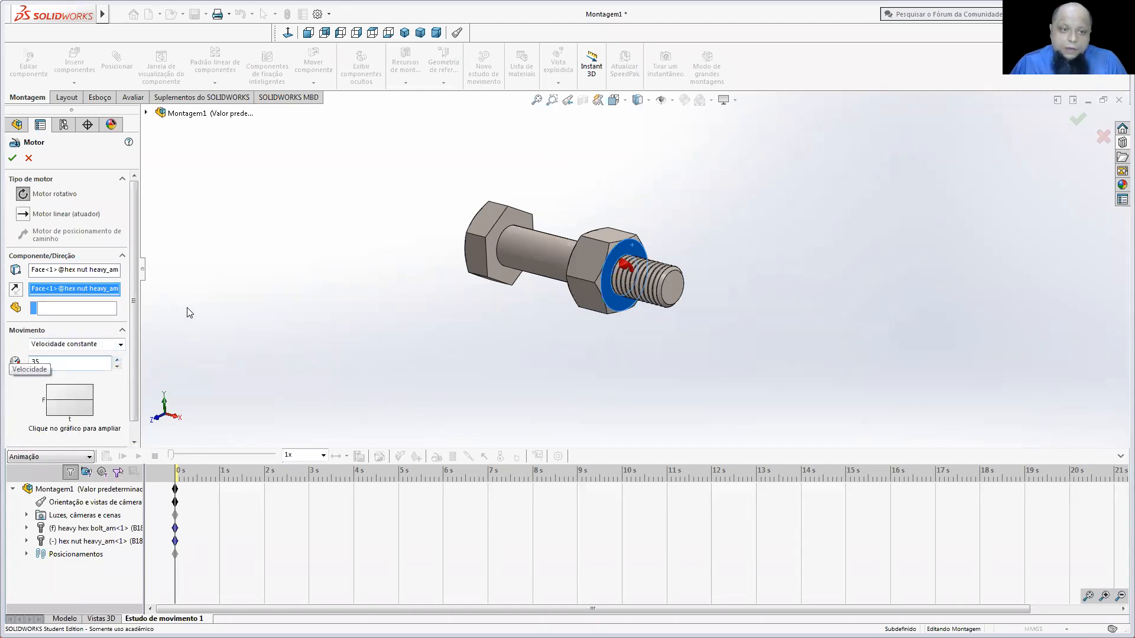
pyautogui.moveTo(136, 340); pyautogui.dragTo(134, 362)
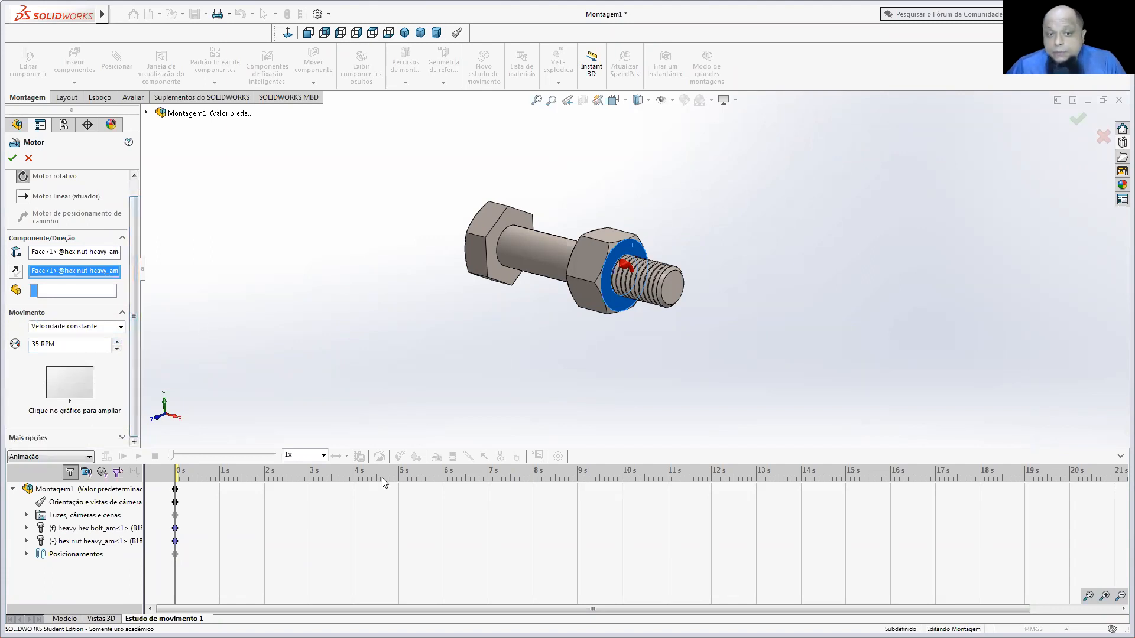
pyautogui.click(12, 158)
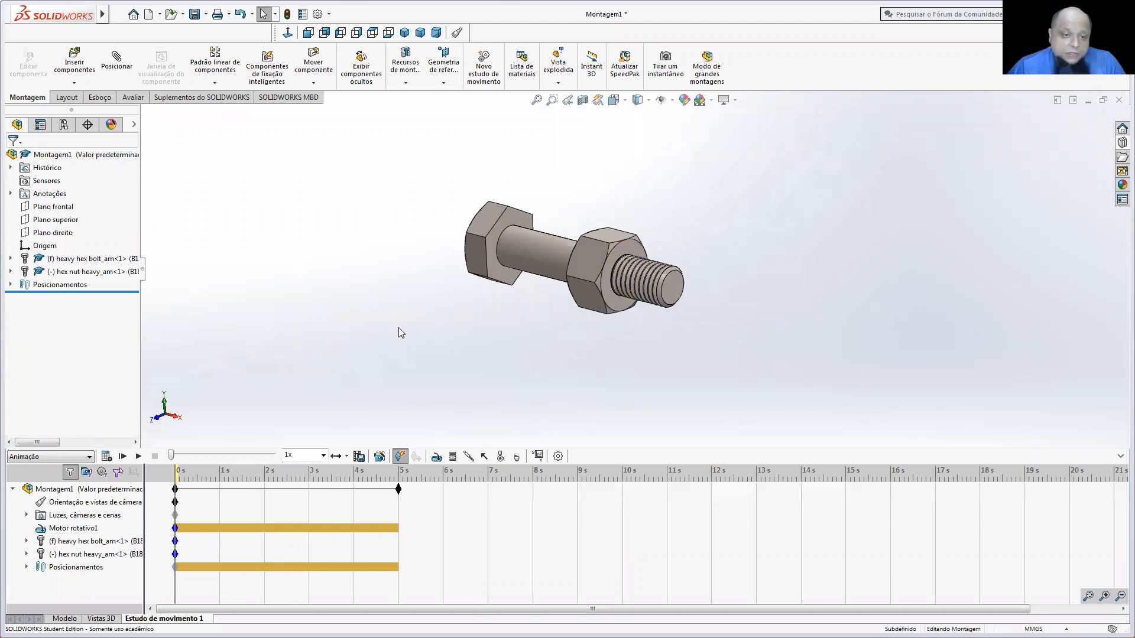
# - Calculate the motion study and change playback from back-and-forth to a single forward run, then play it
pyautogui.click(107, 457)
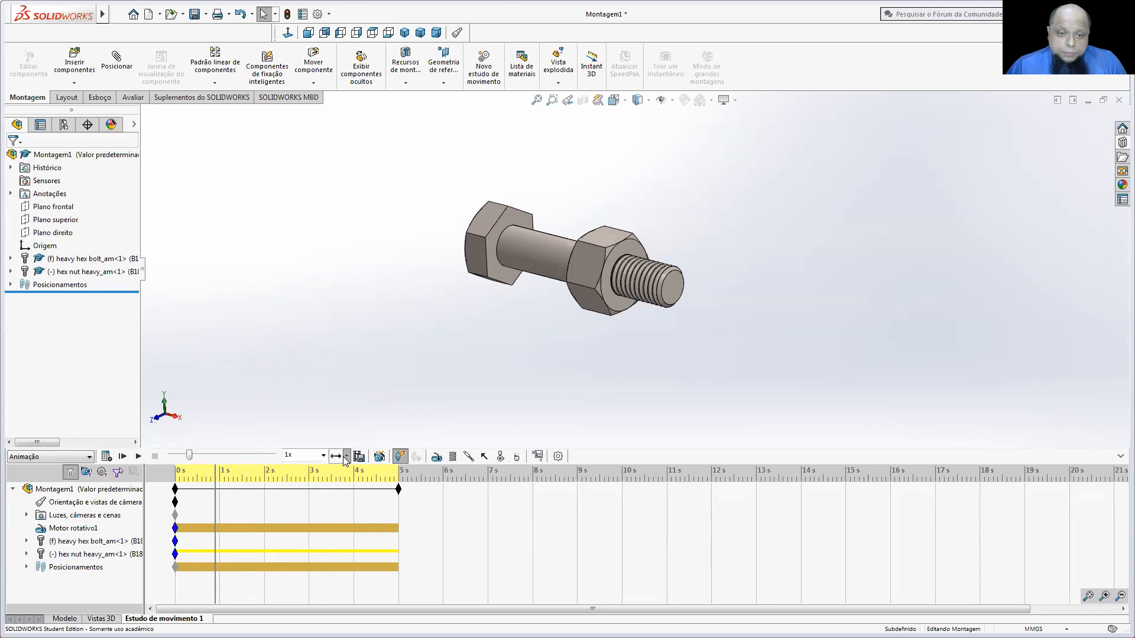
pyautogui.click(346, 456)
pyautogui.click(372, 471)
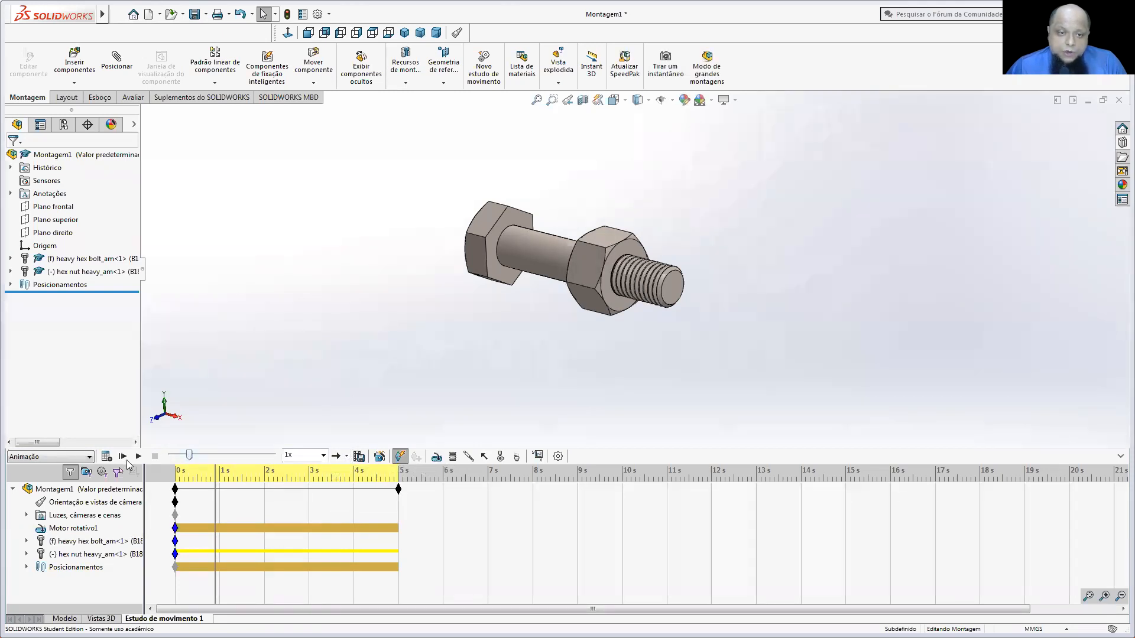
pyautogui.press('space')
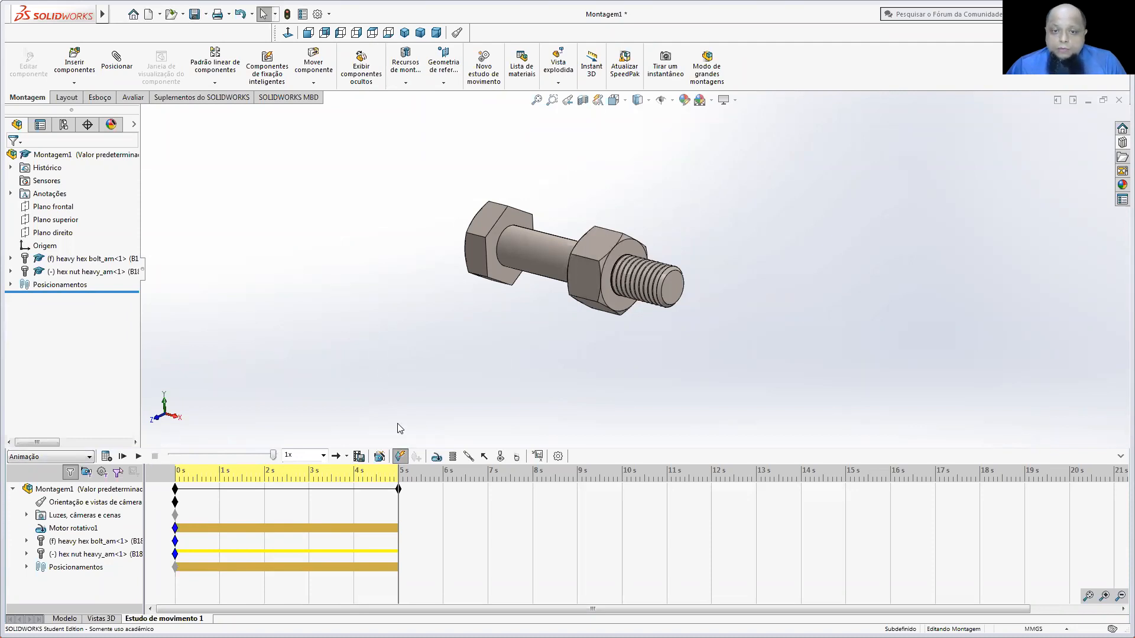
# - Add a linear motor on the nut's thread-side end face with Distância motion of 45 mm, and calculate the study
pyautogui.click(436, 456)
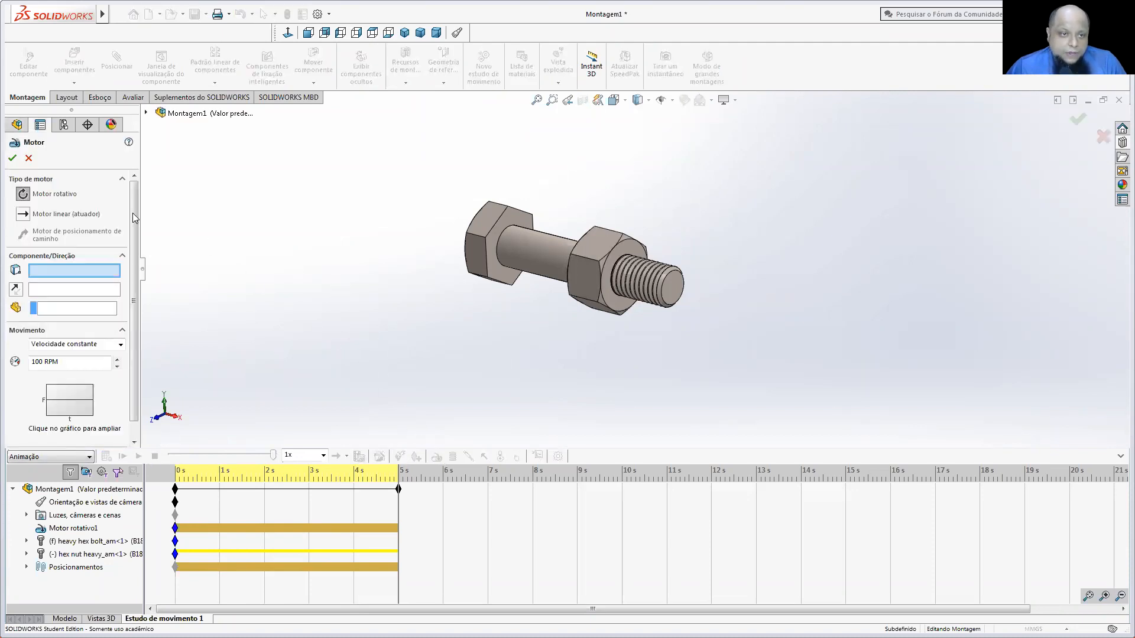
pyautogui.click(83, 214)
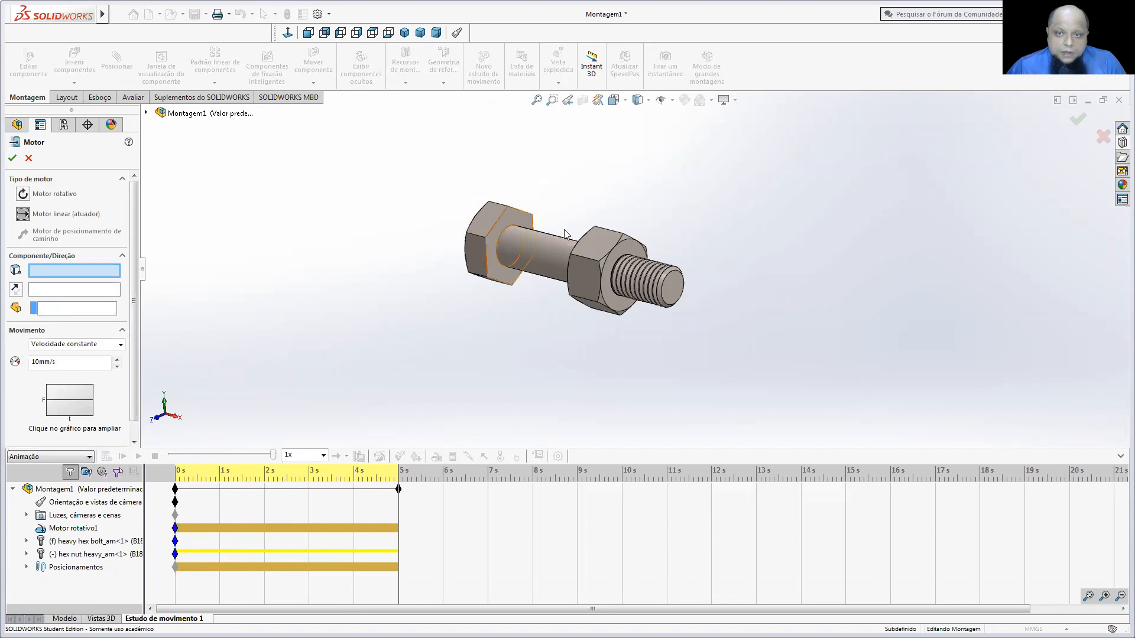
pyautogui.click(629, 251)
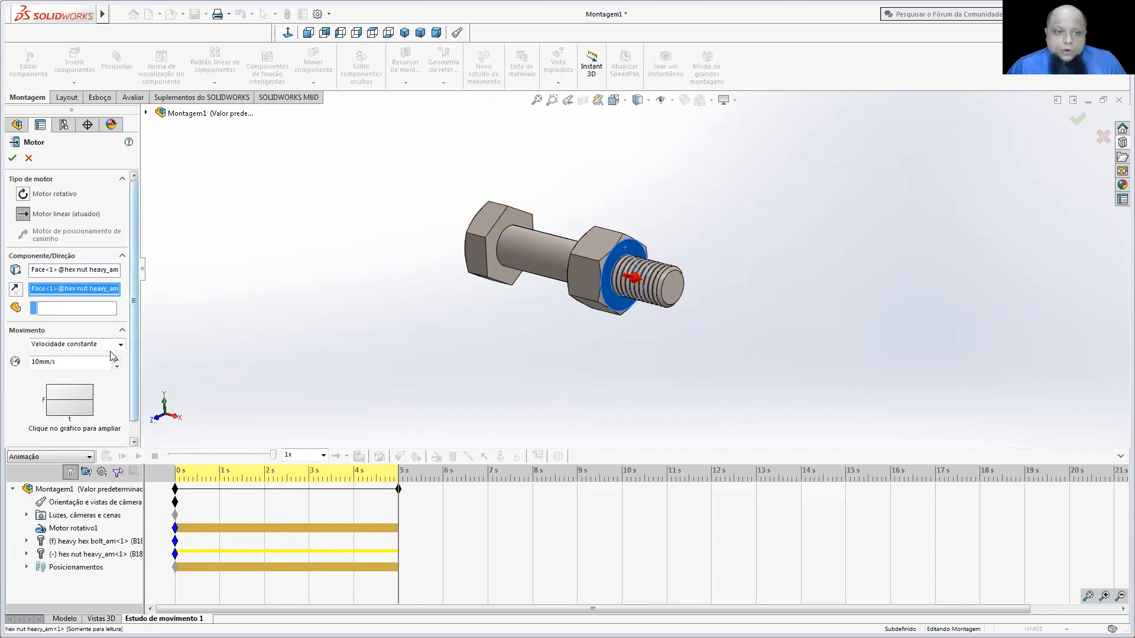
pyautogui.click(78, 345)
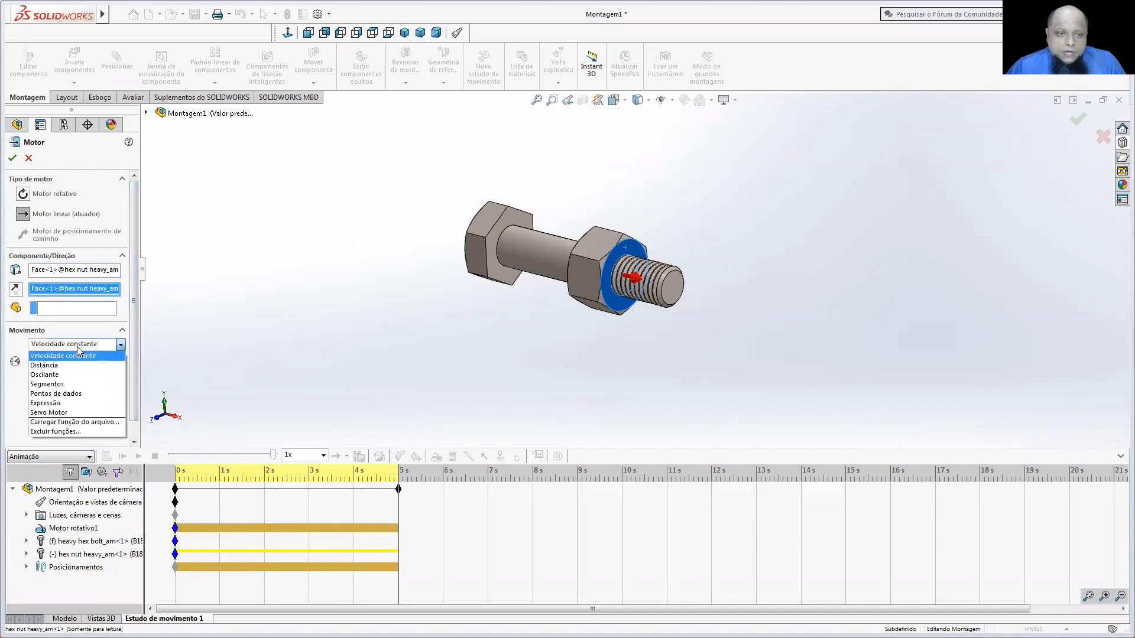
pyautogui.click(70, 364)
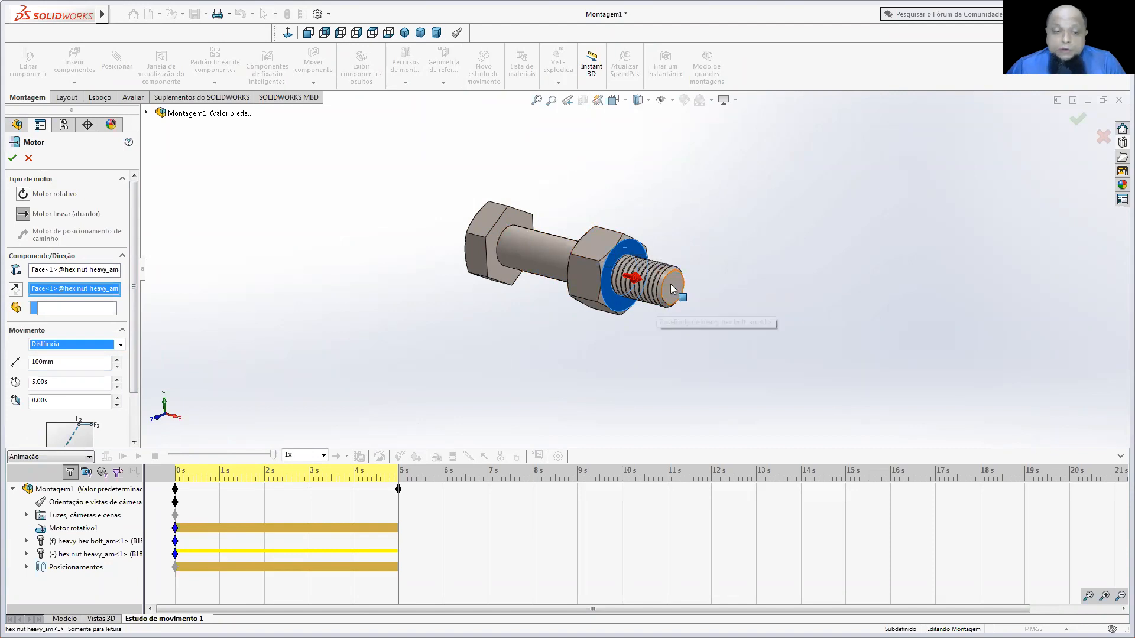
pyautogui.click(66, 364)
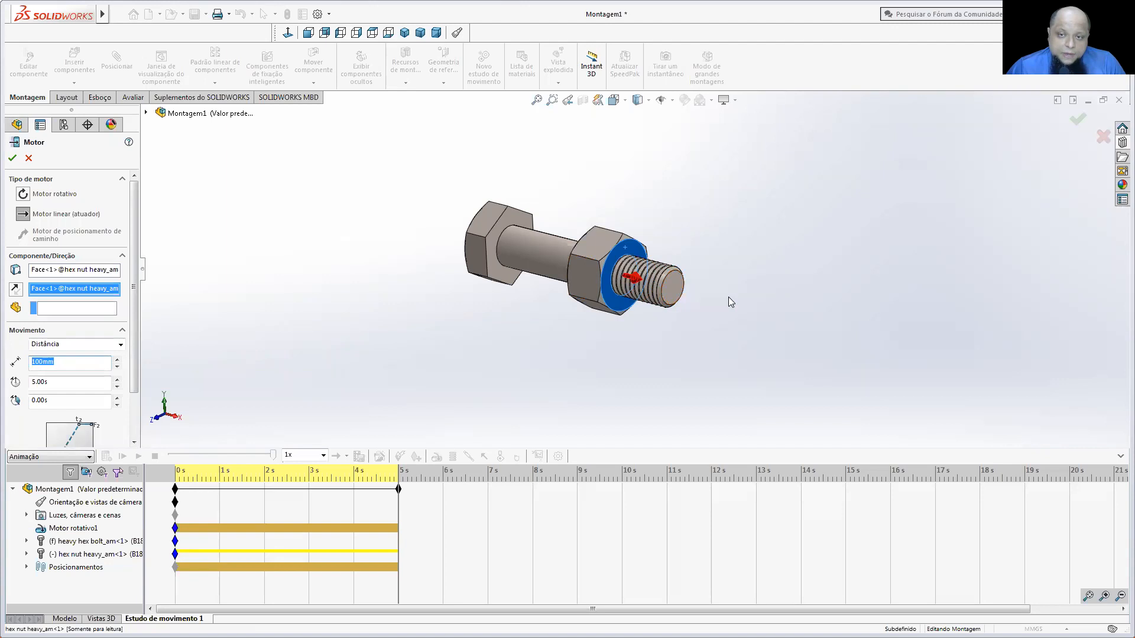
pyautogui.write('45mm')
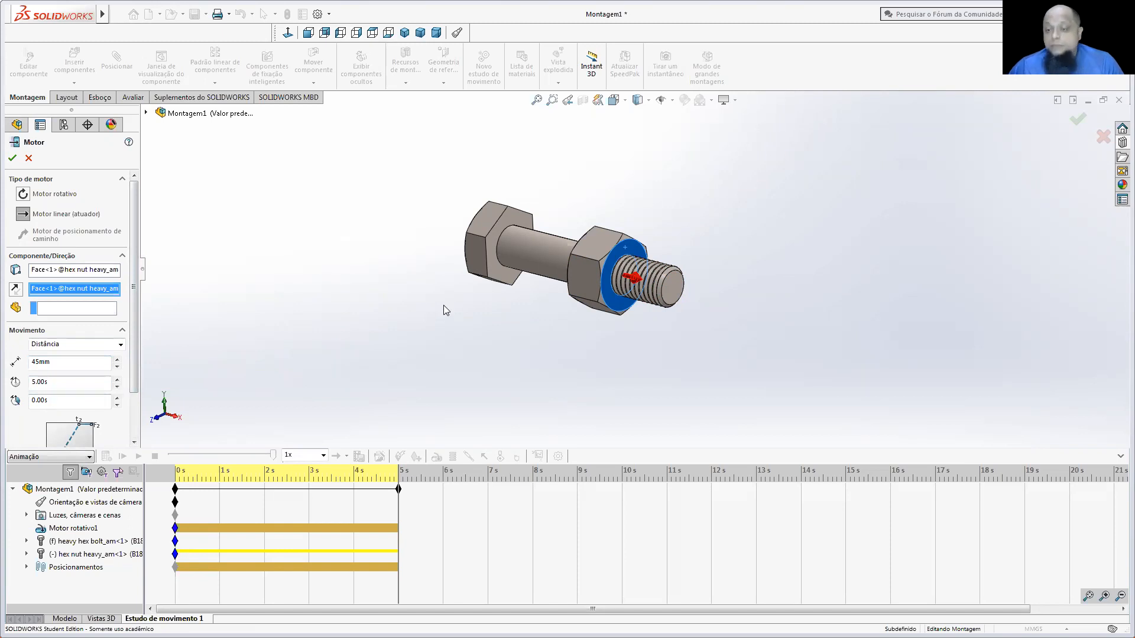
pyautogui.click(12, 157)
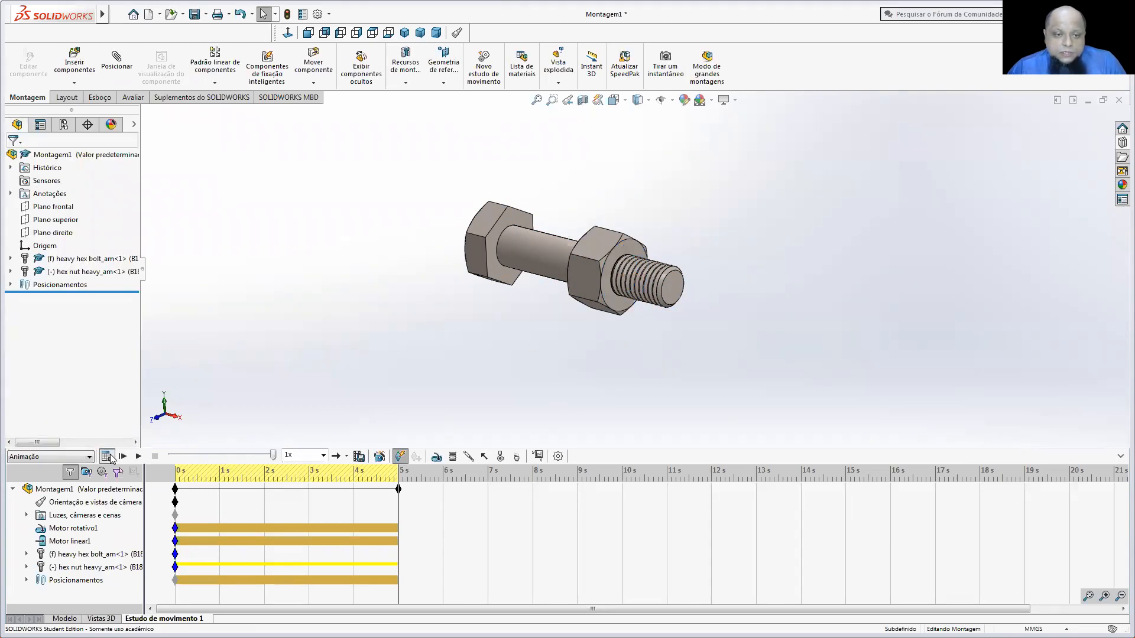
pyautogui.click(108, 457)
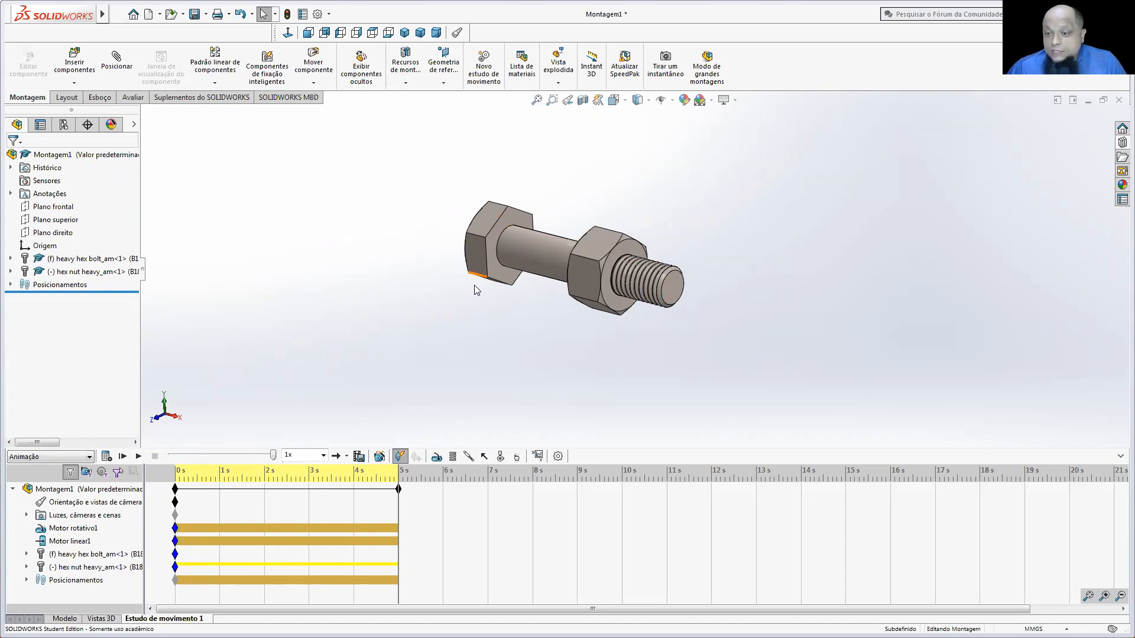
# - Delete the Concêntrico3 mate between the bolt and nut, and recalculate the motion study
pyautogui.click(63, 618)
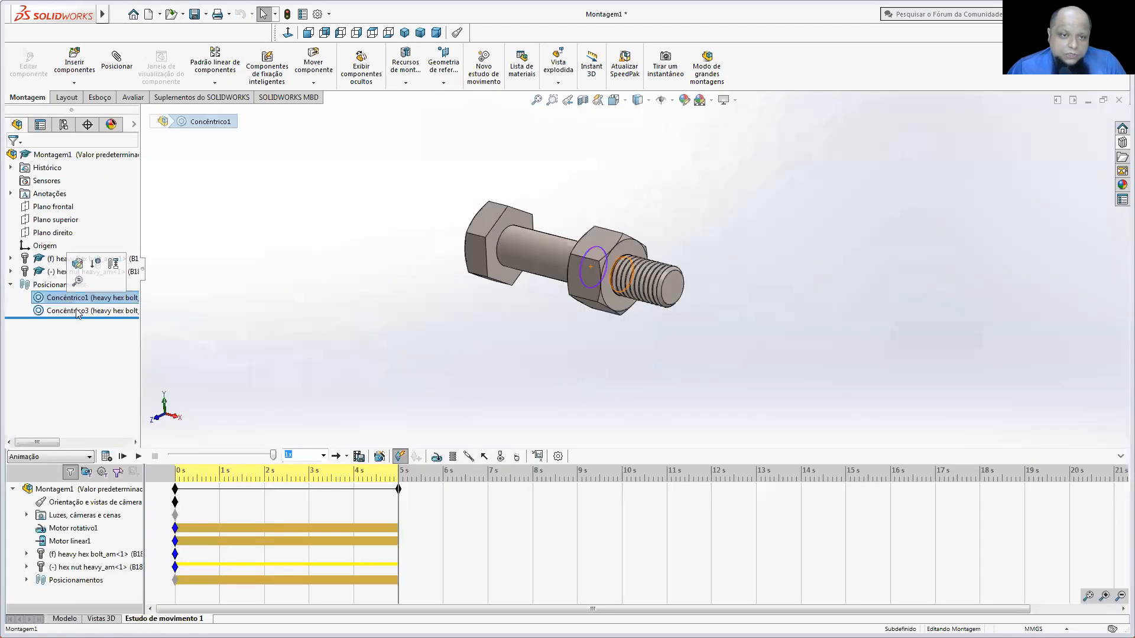
pyautogui.click(76, 311)
pyautogui.rightClick(77, 312)
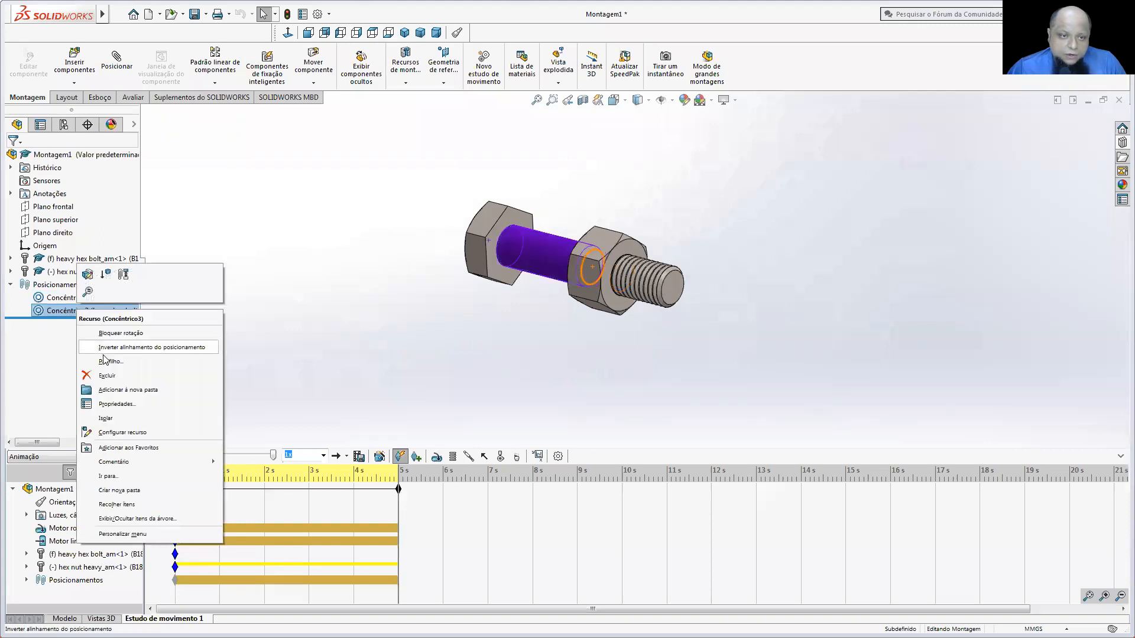
pyautogui.click(107, 375)
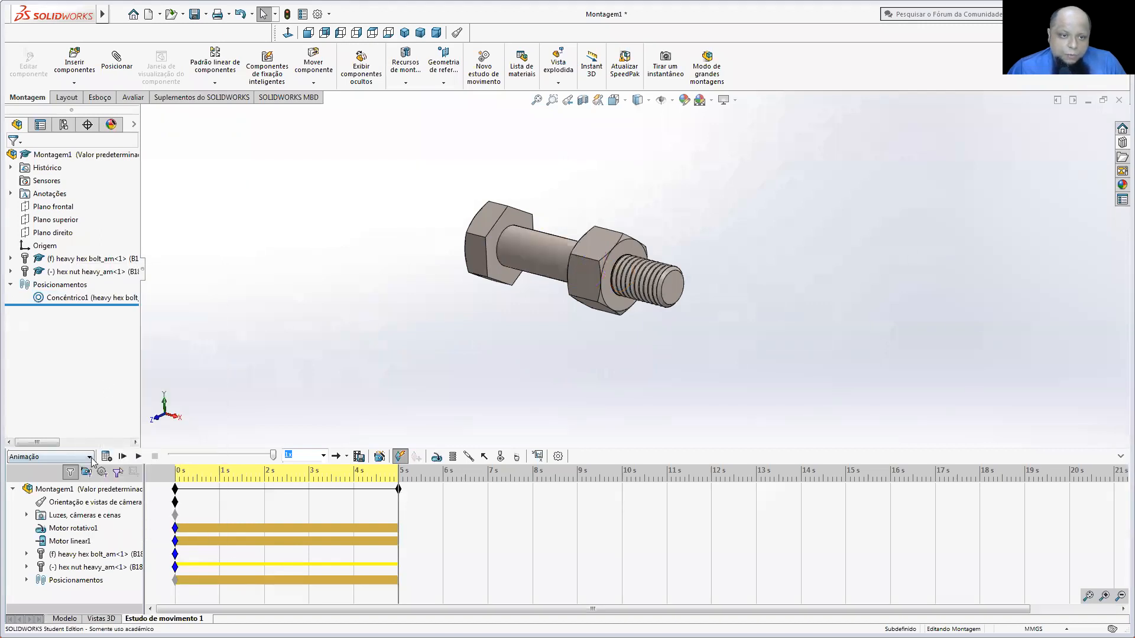
pyautogui.click(106, 457)
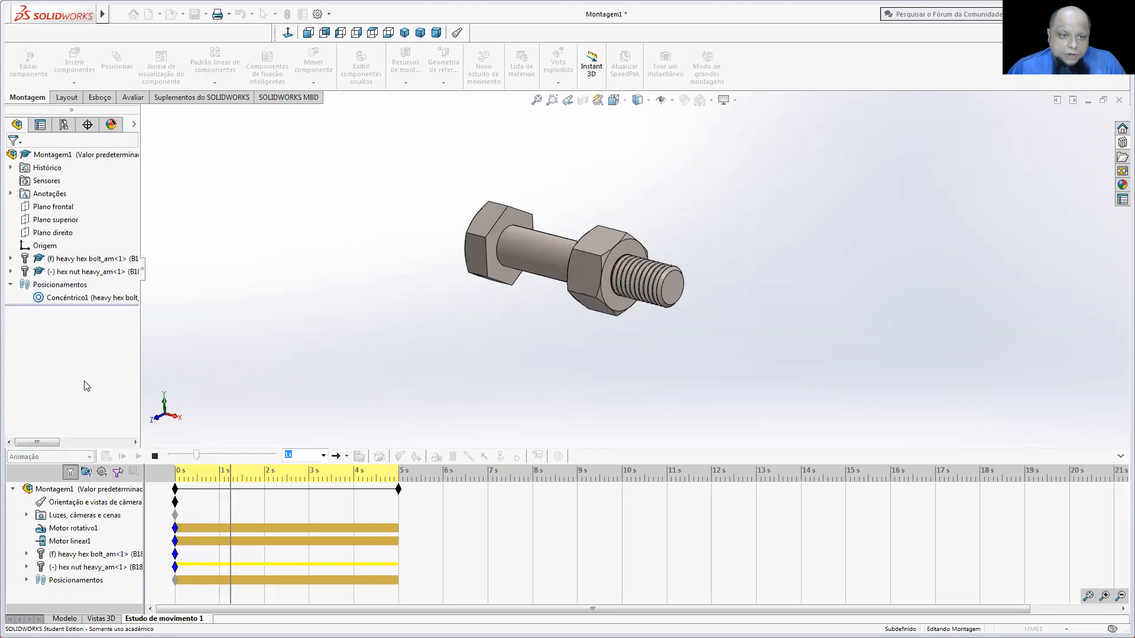
# - Delete the remaining Concêntrico1 mate, recalculate the study, and return the timeline to 0 s
pyautogui.click(57, 297)
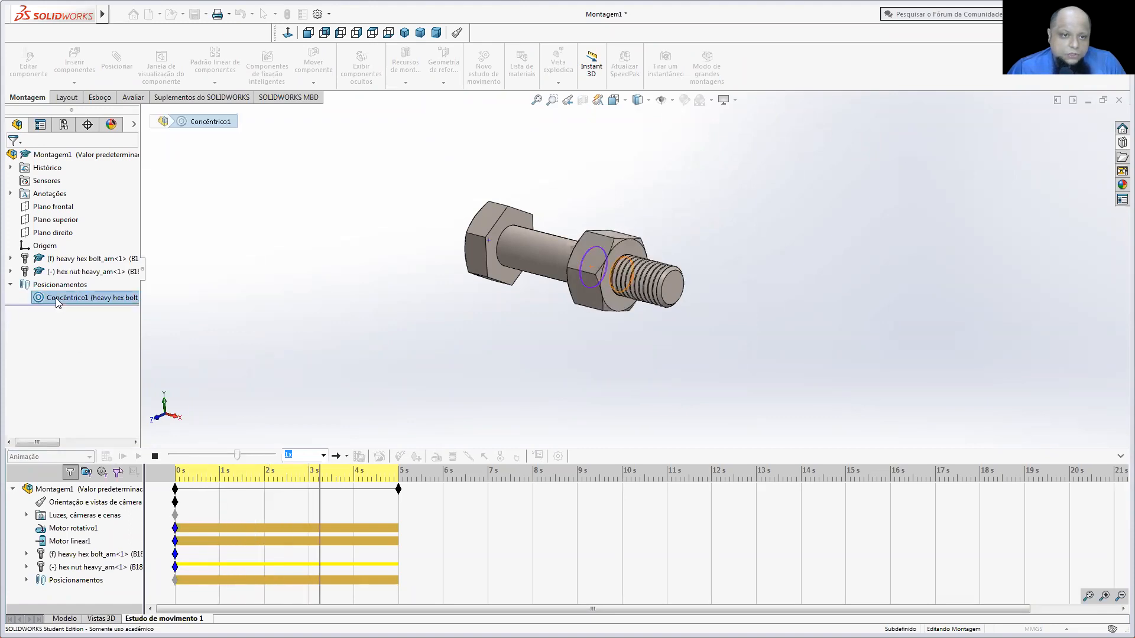
pyautogui.rightClick(57, 299)
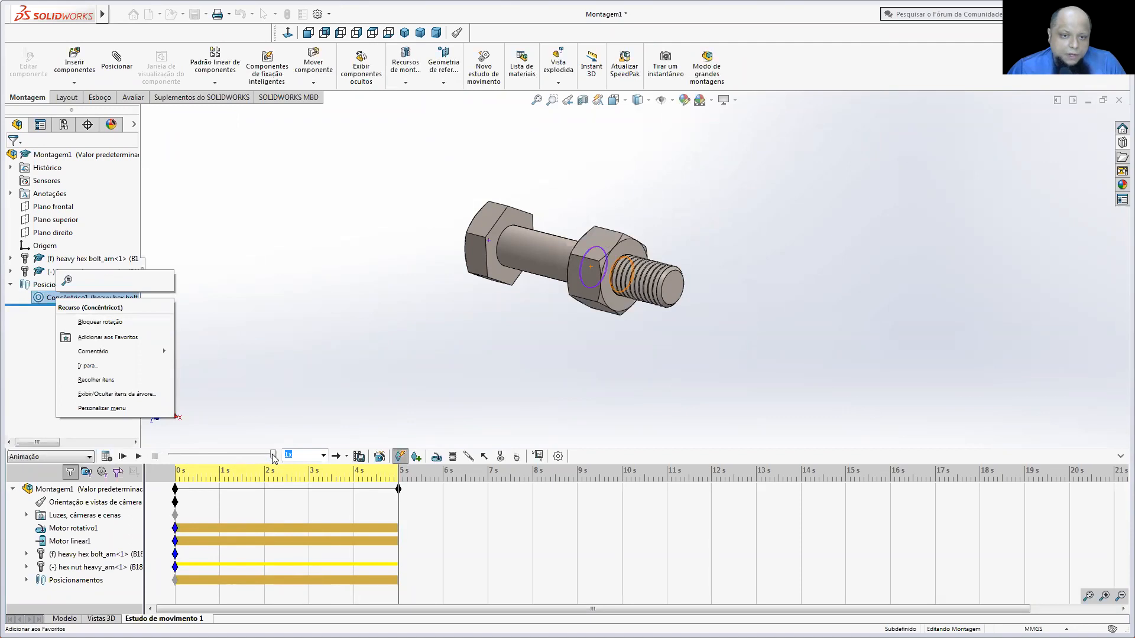
pyautogui.rightClick(54, 298)
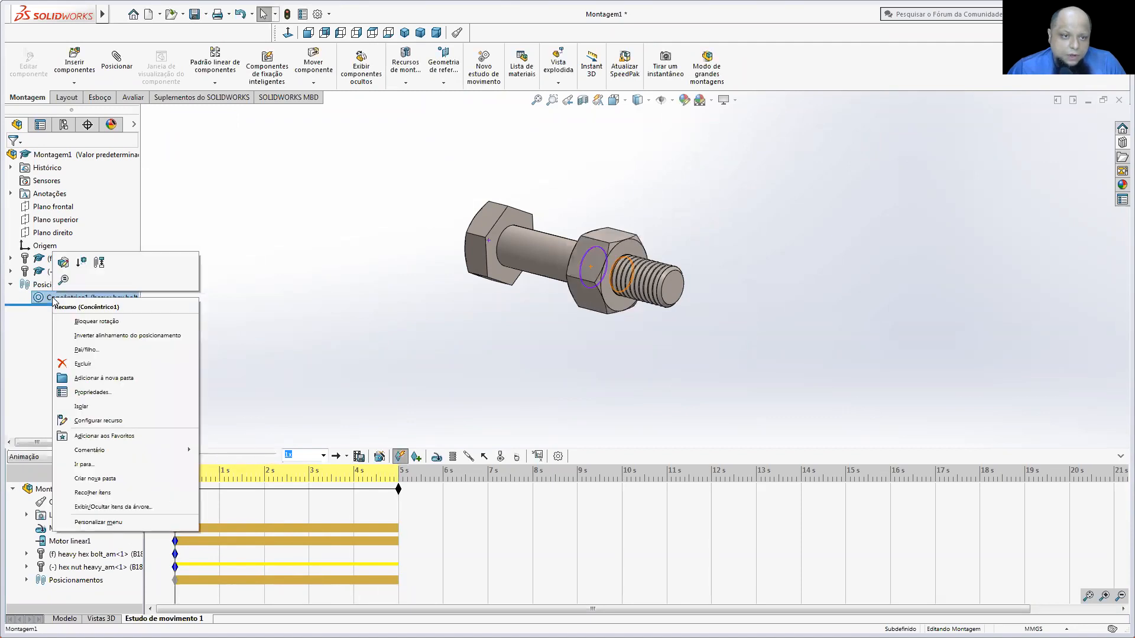
pyautogui.click(81, 364)
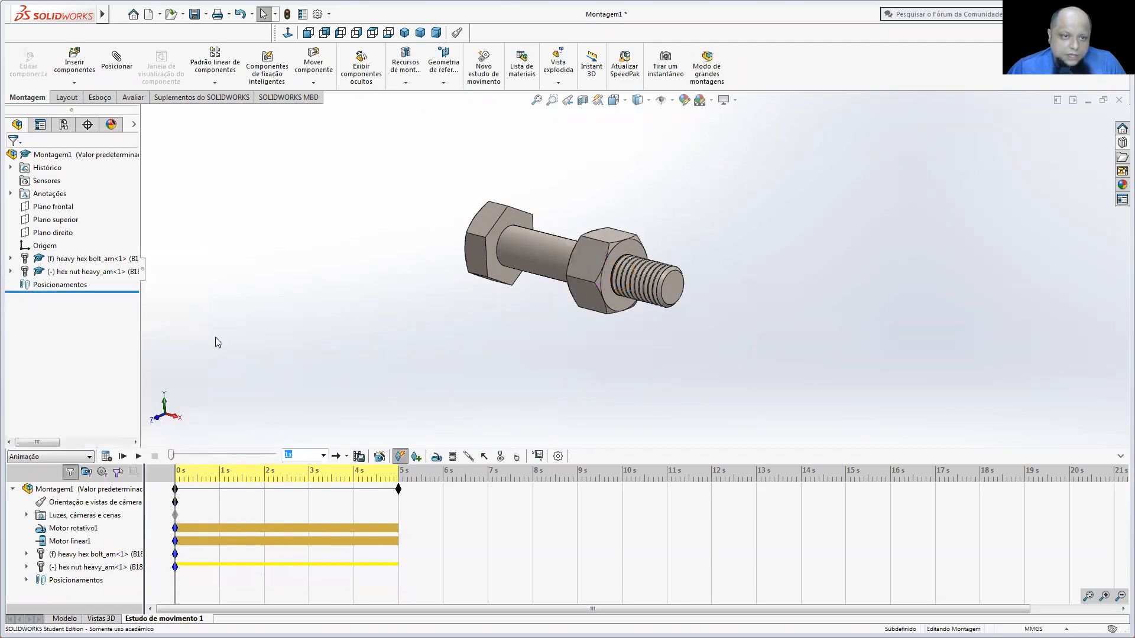
pyautogui.click(107, 457)
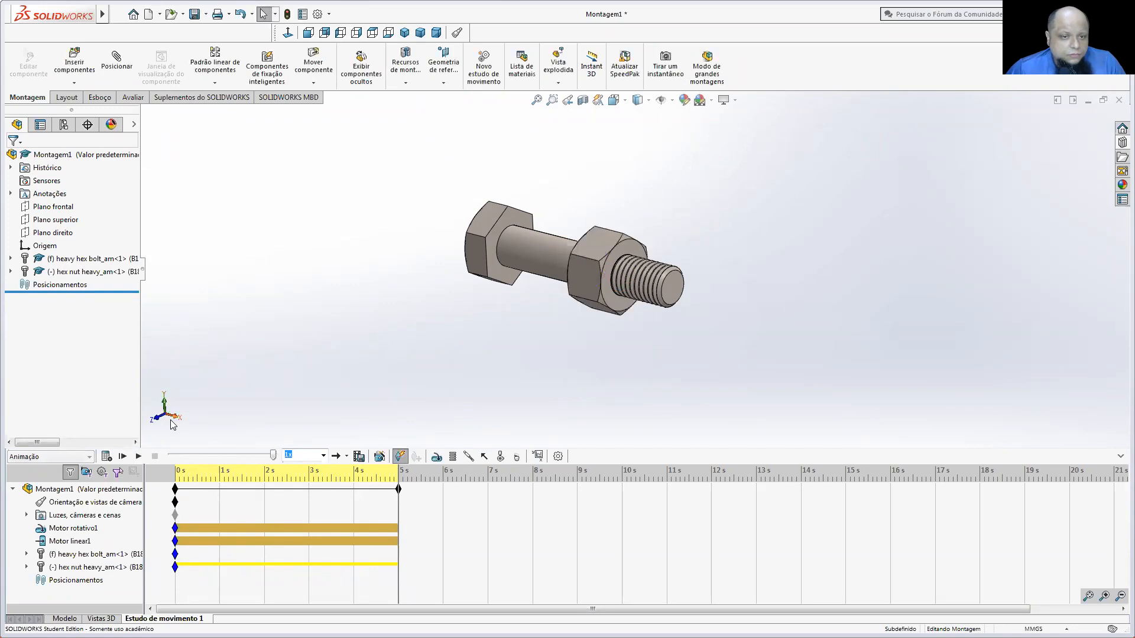
pyautogui.moveTo(274, 456); pyautogui.dragTo(171, 455)
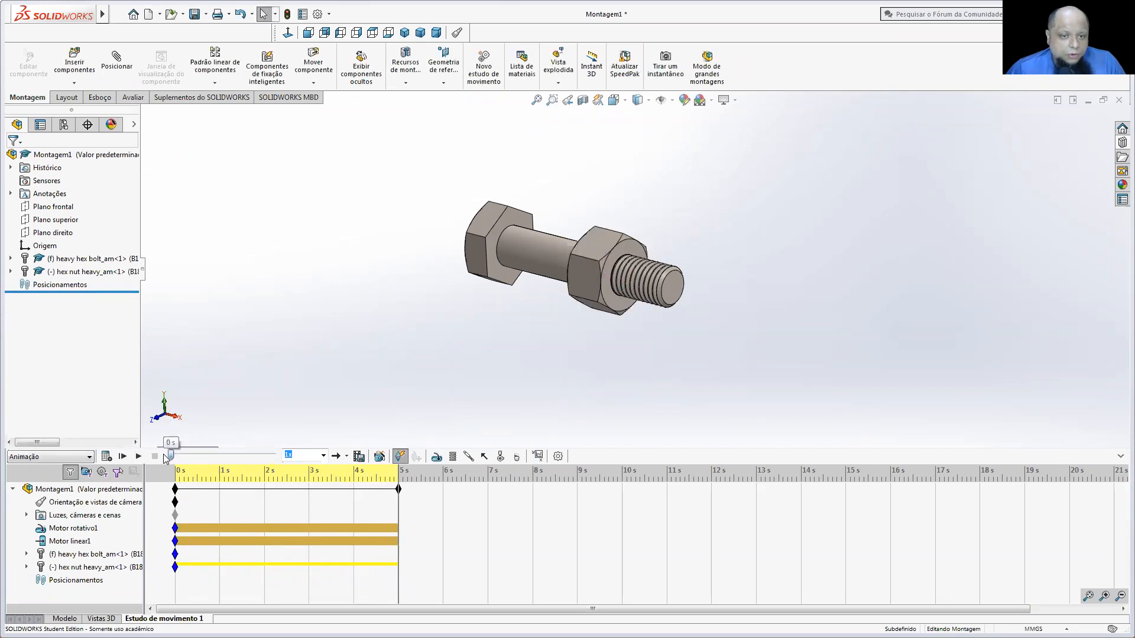
# - Edit the nut's linear motor to start at 0 s and run for 5 s
pyautogui.click(69, 542)
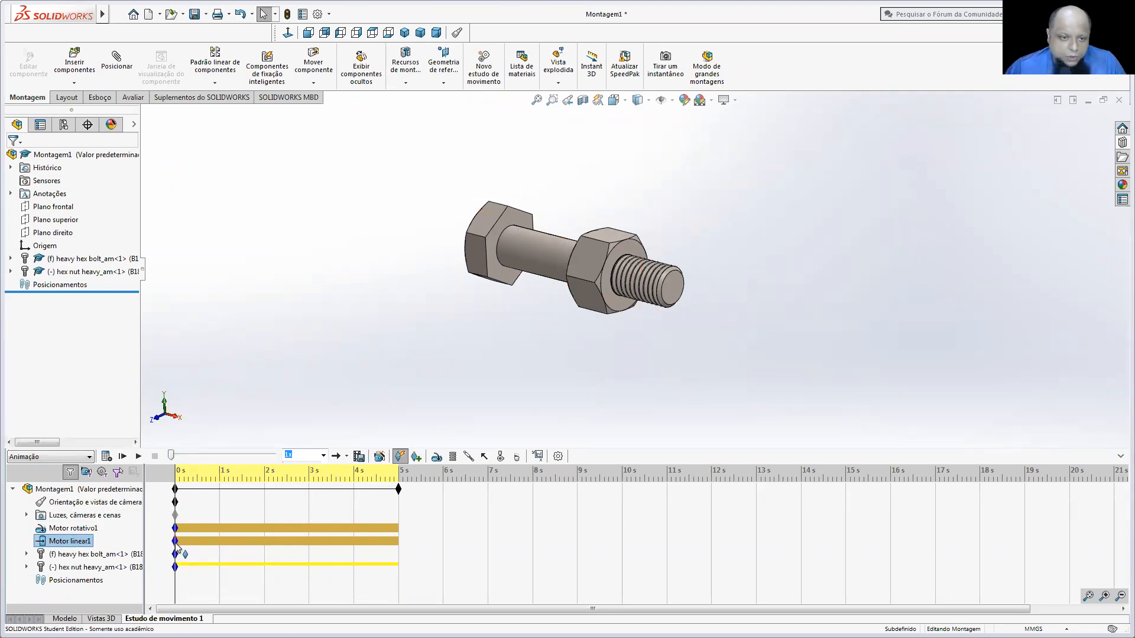
pyautogui.rightClick(79, 542)
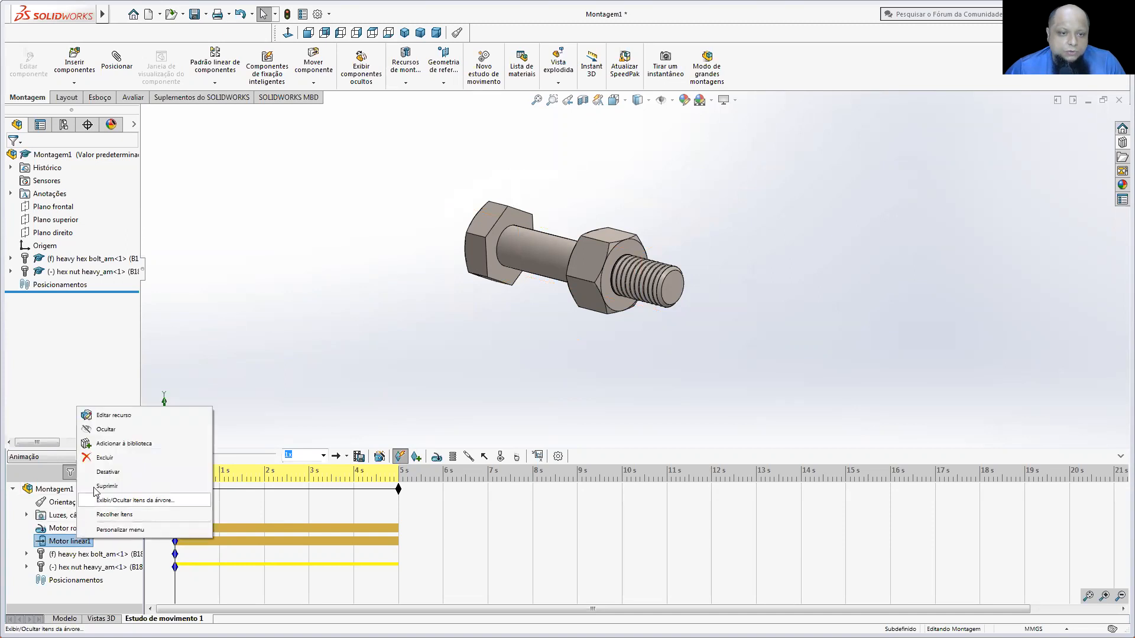
pyautogui.click(98, 414)
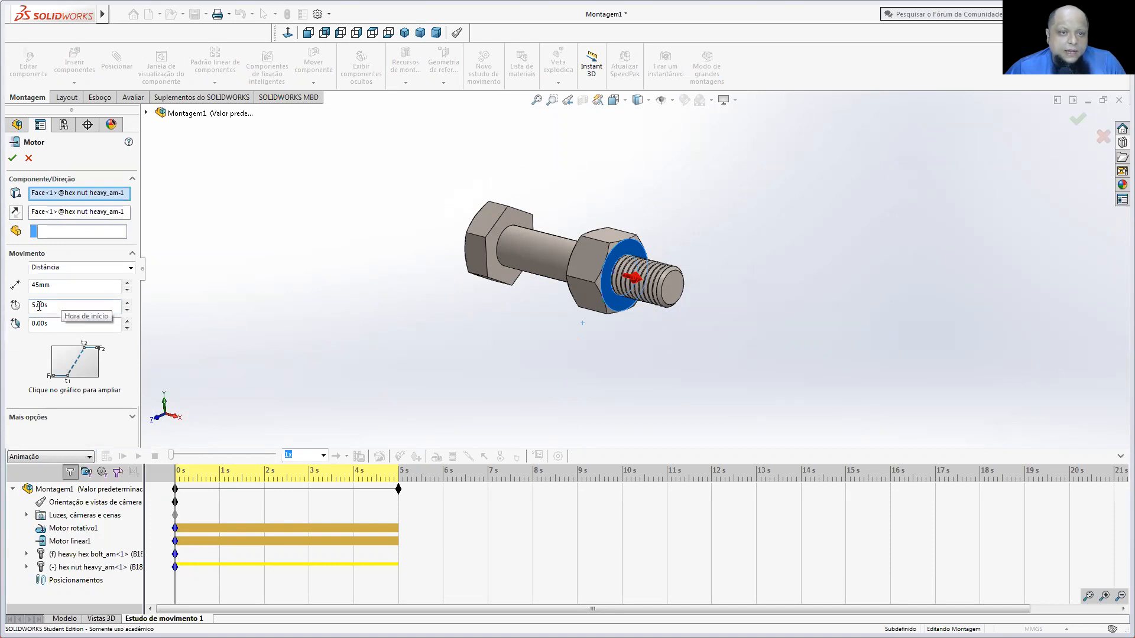
pyautogui.moveTo(49, 306); pyautogui.dragTo(12, 301)
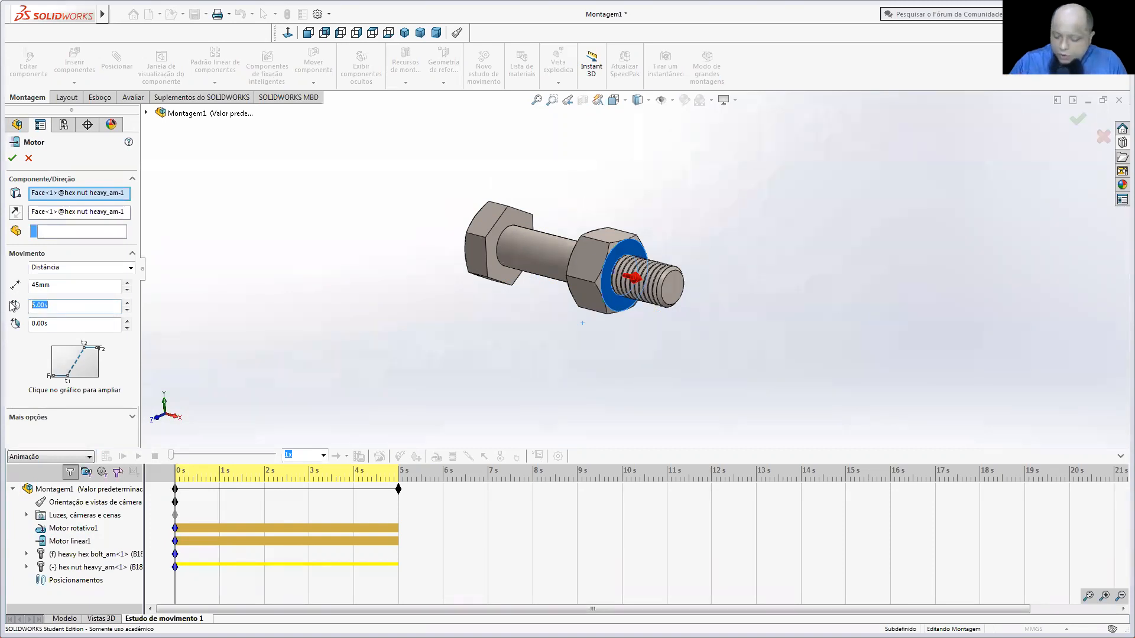
pyautogui.write('0')
pyautogui.moveTo(48, 323); pyautogui.dragTo(30, 323)
pyautogui.write('5')
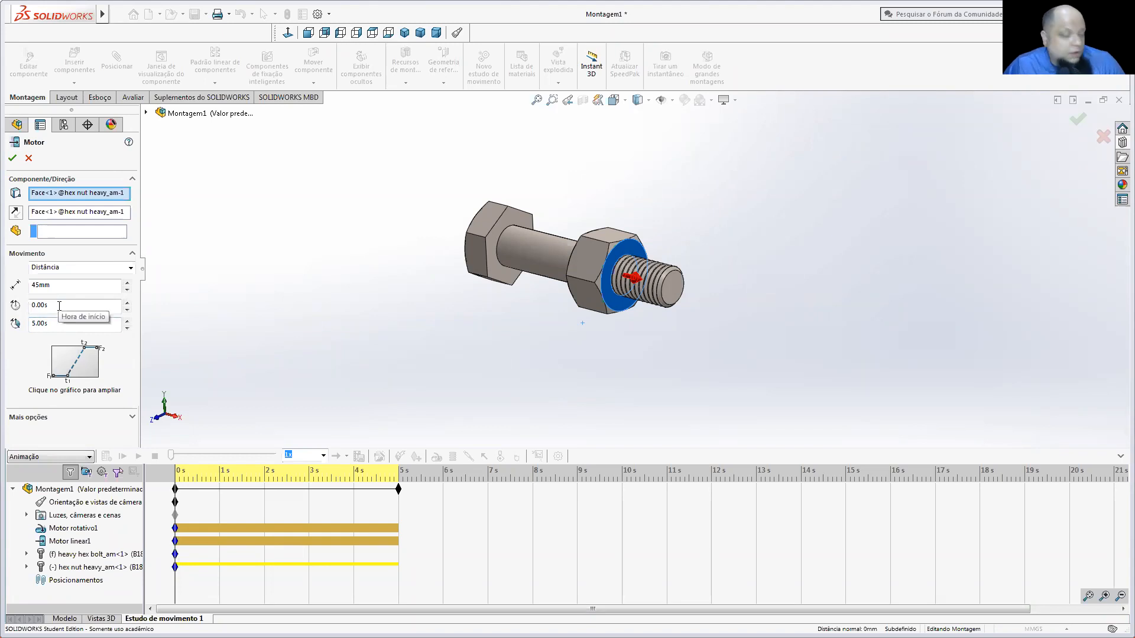
pyautogui.click(12, 158)
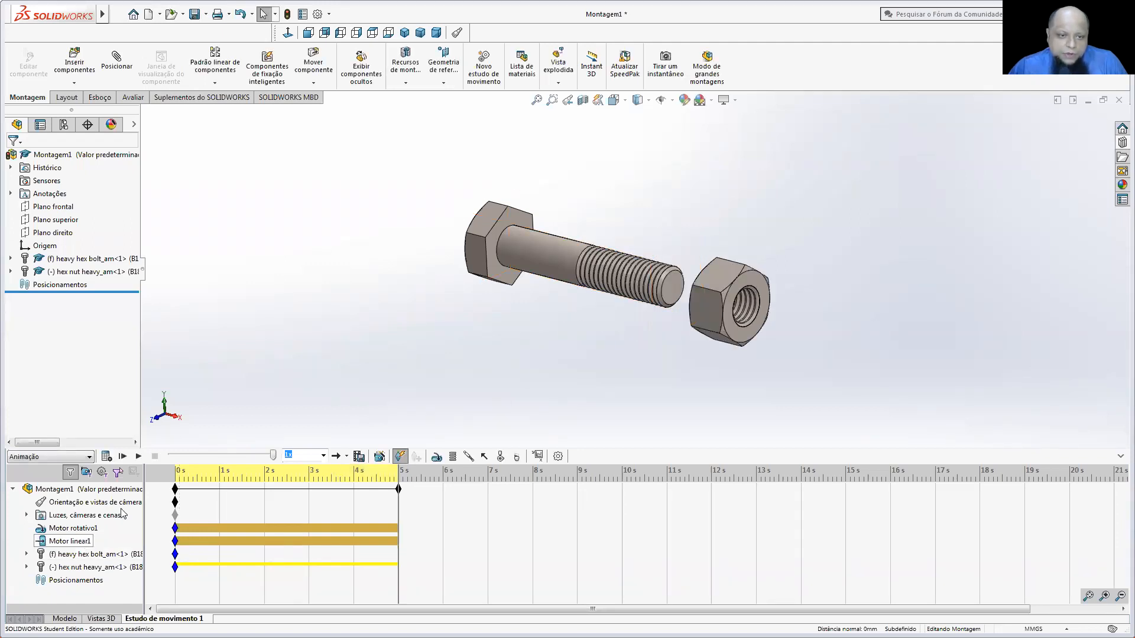
# - Return the timeline to 0 s, set the linear motor's displacement to 35 mm, and recalculate the study
pyautogui.moveTo(273, 455); pyautogui.dragTo(151, 464)
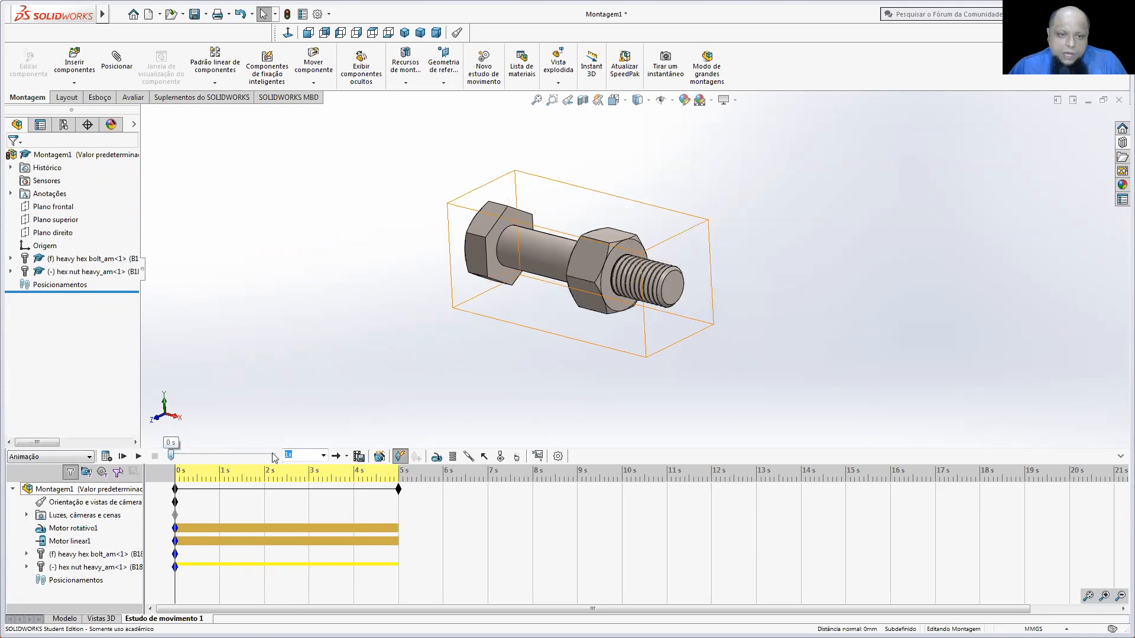
pyautogui.rightClick(71, 540)
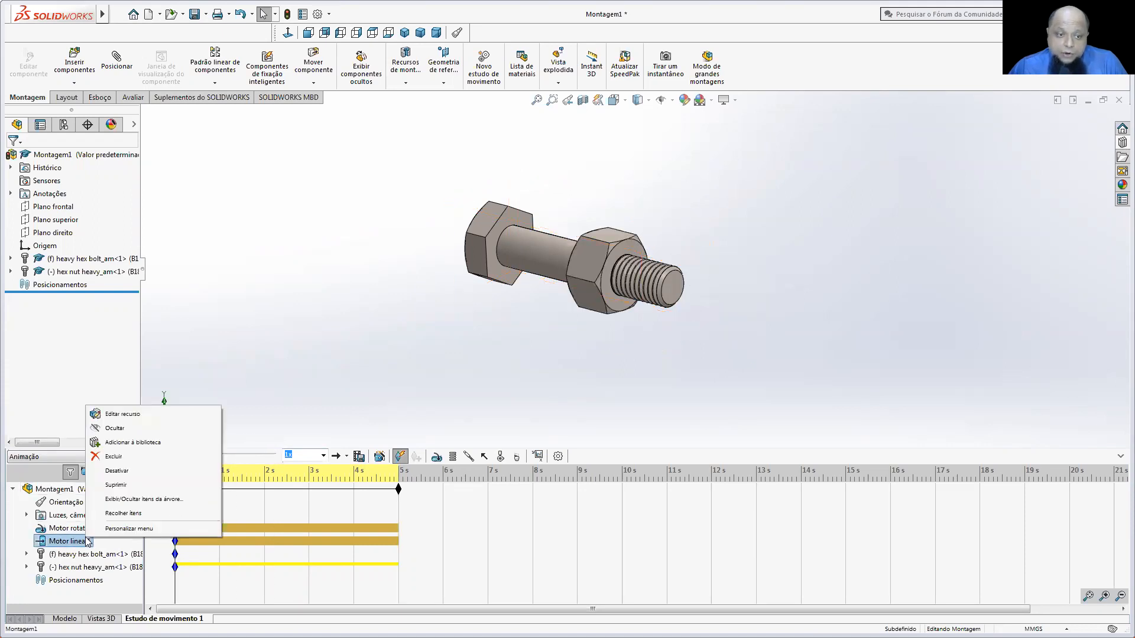
pyautogui.click(125, 415)
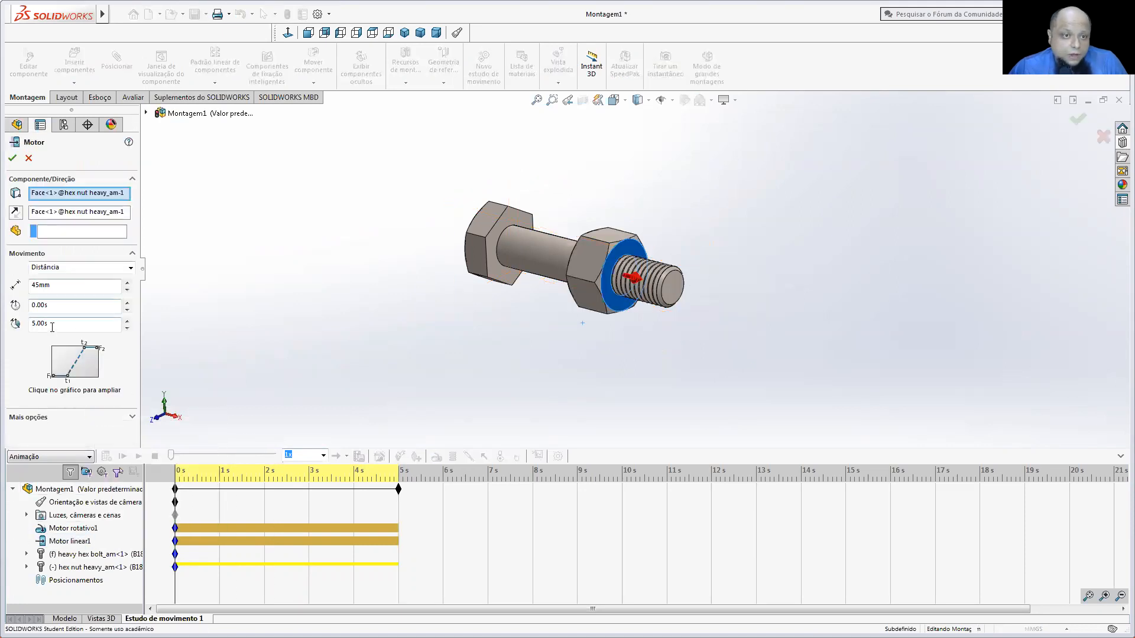
pyautogui.write('35')
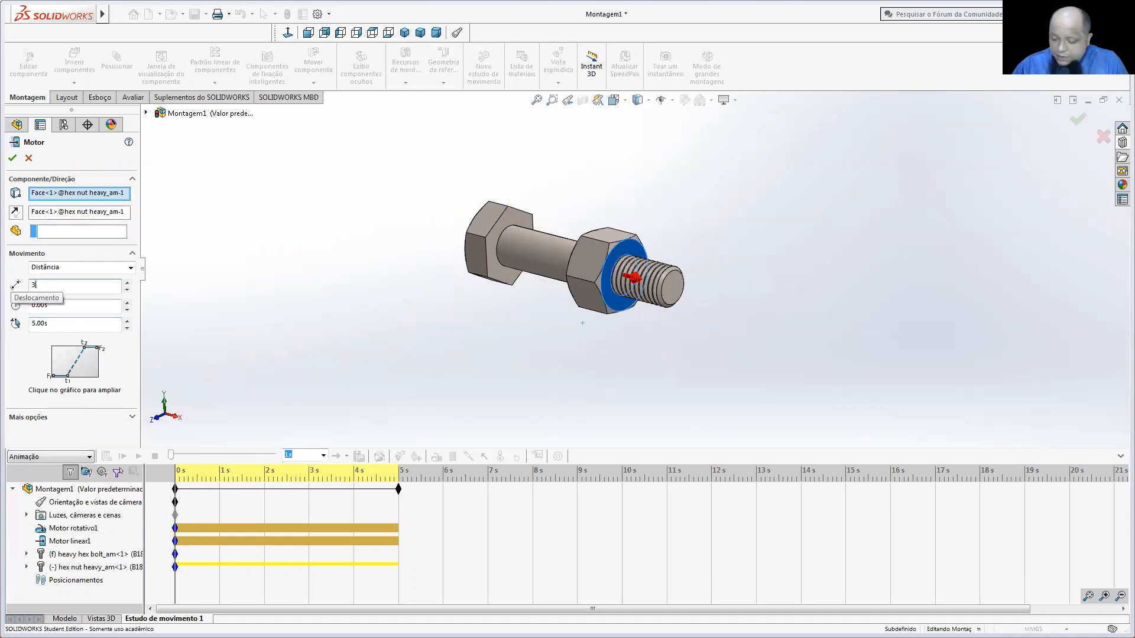
pyautogui.press('Return')
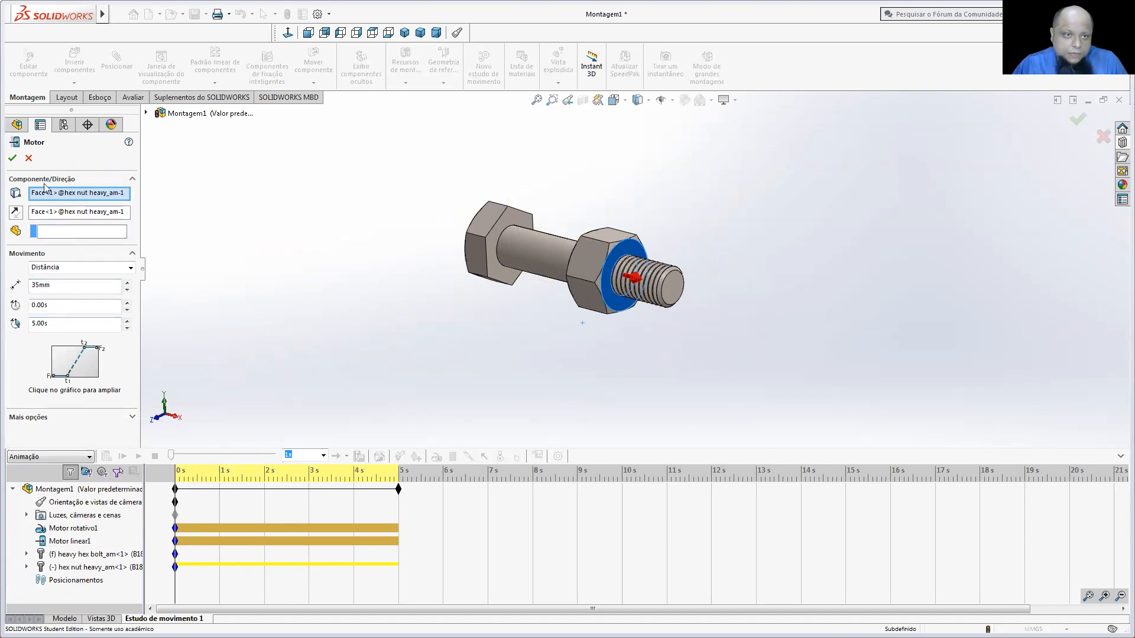
pyautogui.click(12, 158)
pyautogui.click(106, 457)
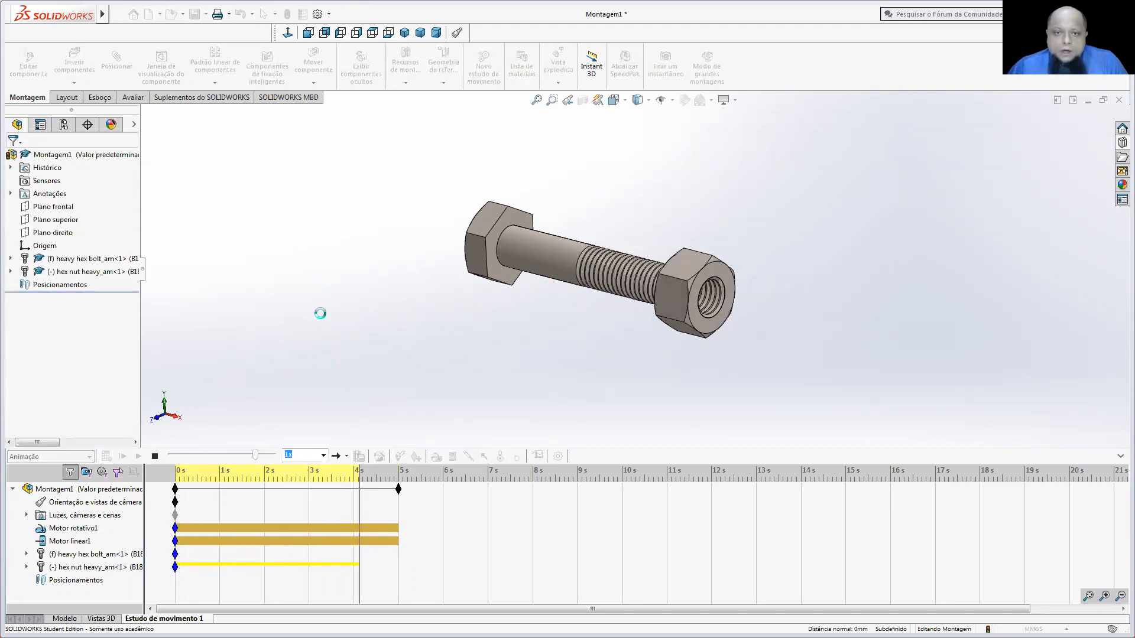
# - Switch to the left and front views at 5 s, return the timeline to 0 s, and recalculate the motion study
pyautogui.click(340, 33)
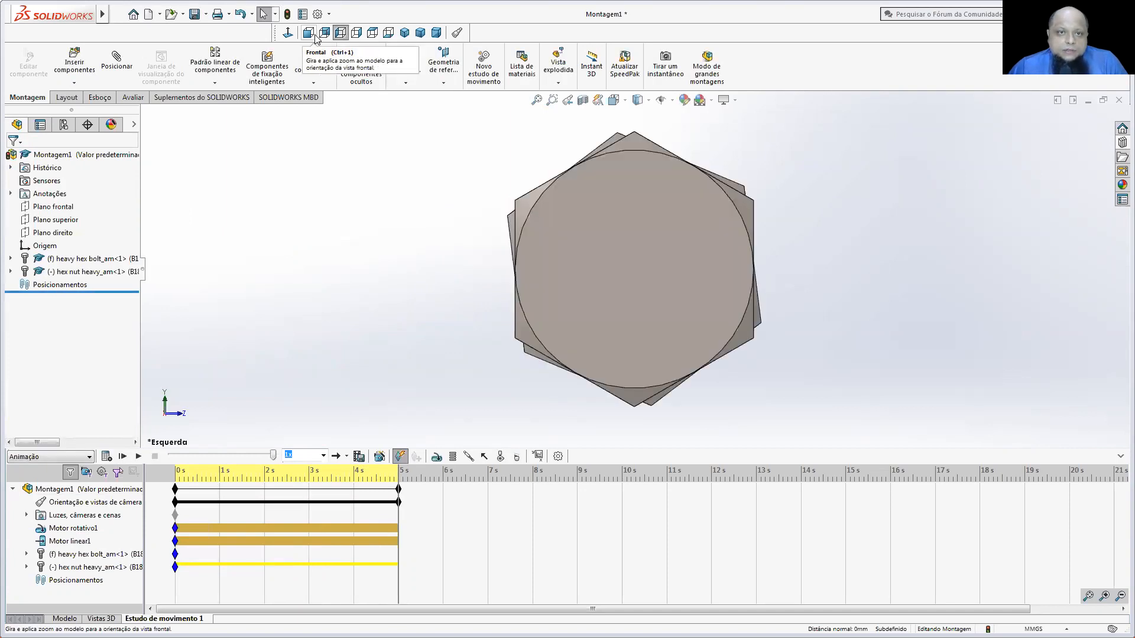
pyautogui.click(315, 37)
pyautogui.moveTo(273, 455); pyautogui.dragTo(171, 455)
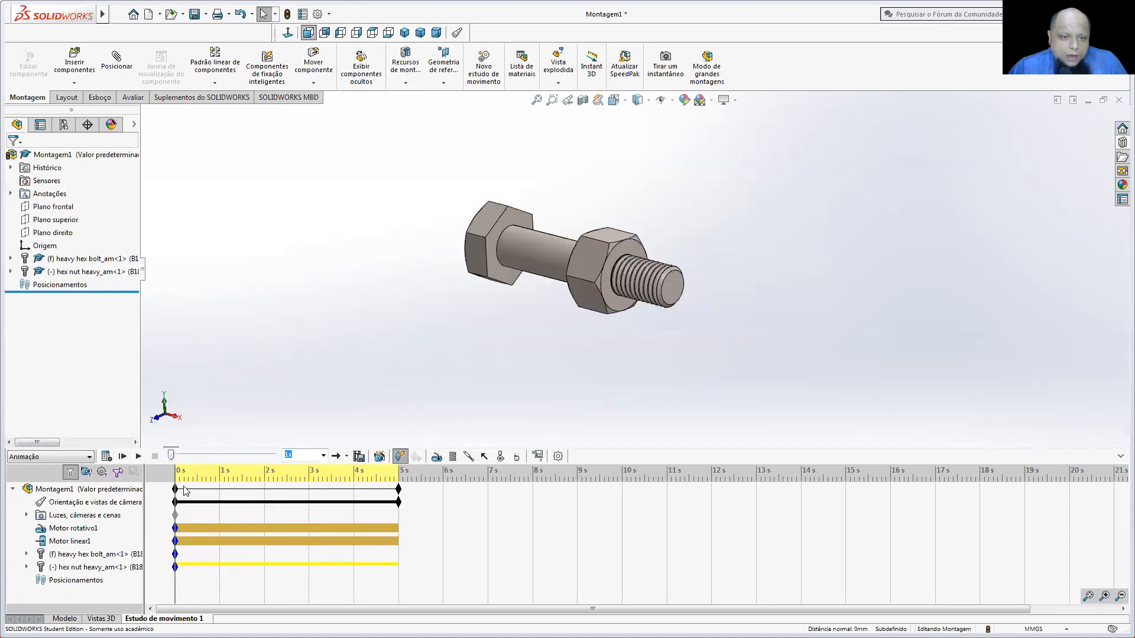
pyautogui.click(398, 503)
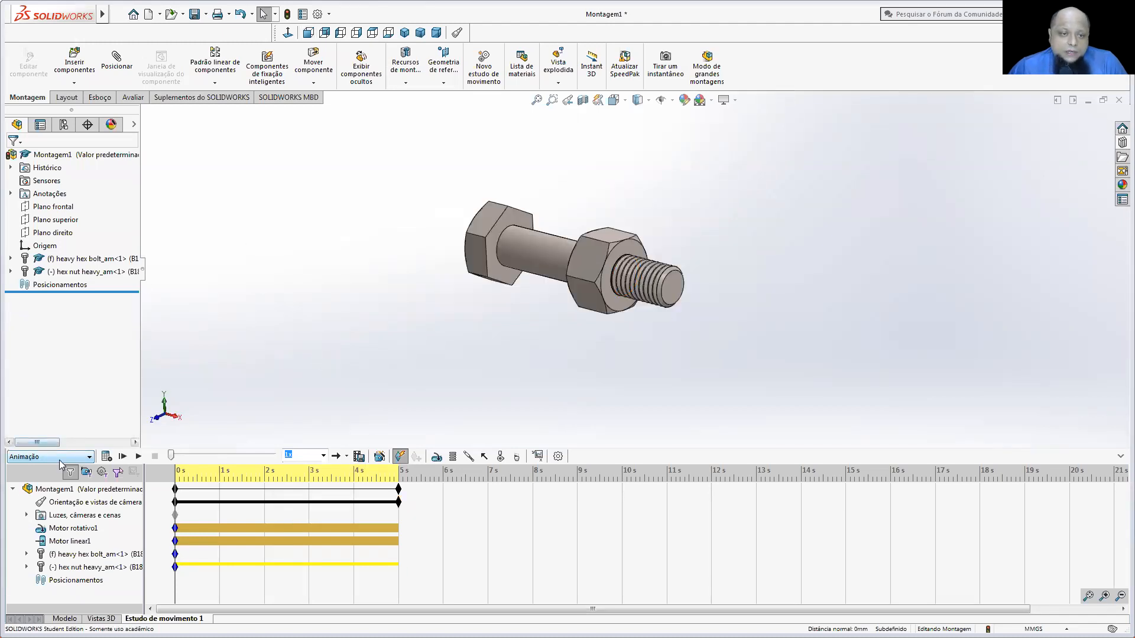
pyautogui.click(115, 455)
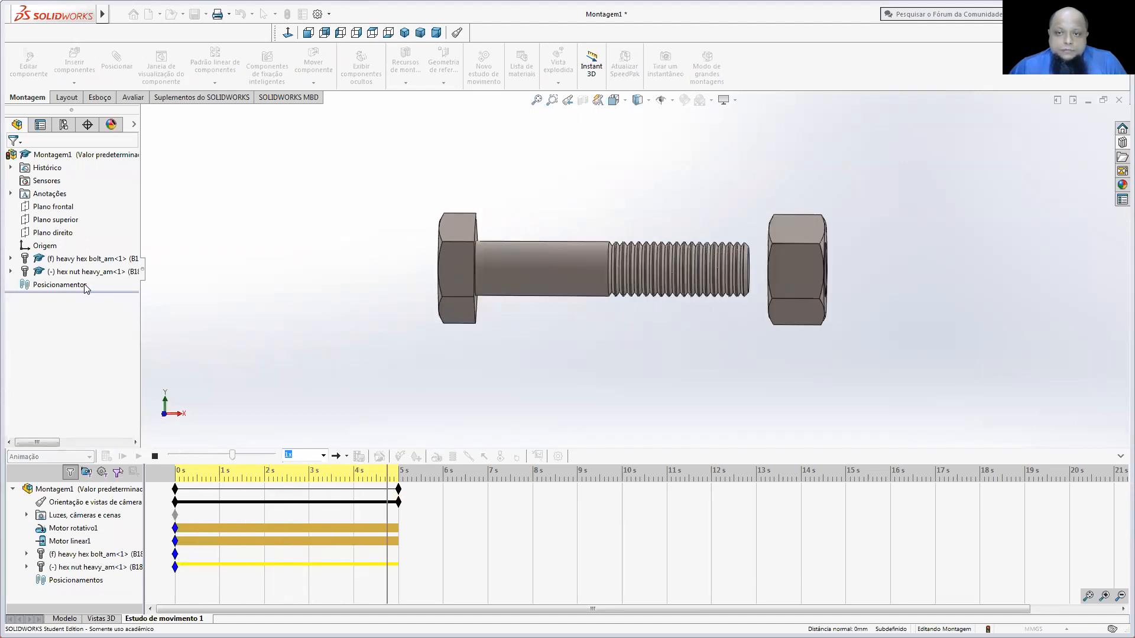
# - Delete the camera orientation key point at 5 s and return the timeline to 0 s
pyautogui.rightClick(398, 503)
pyautogui.click(407, 447)
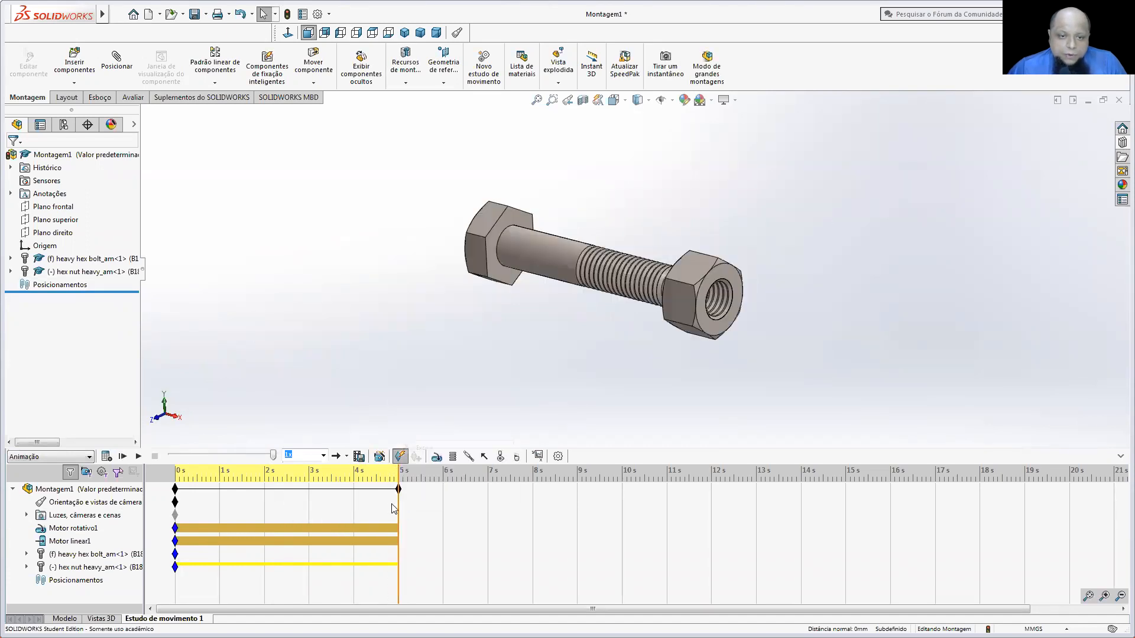
pyautogui.moveTo(398, 520); pyautogui.dragTo(165, 520)
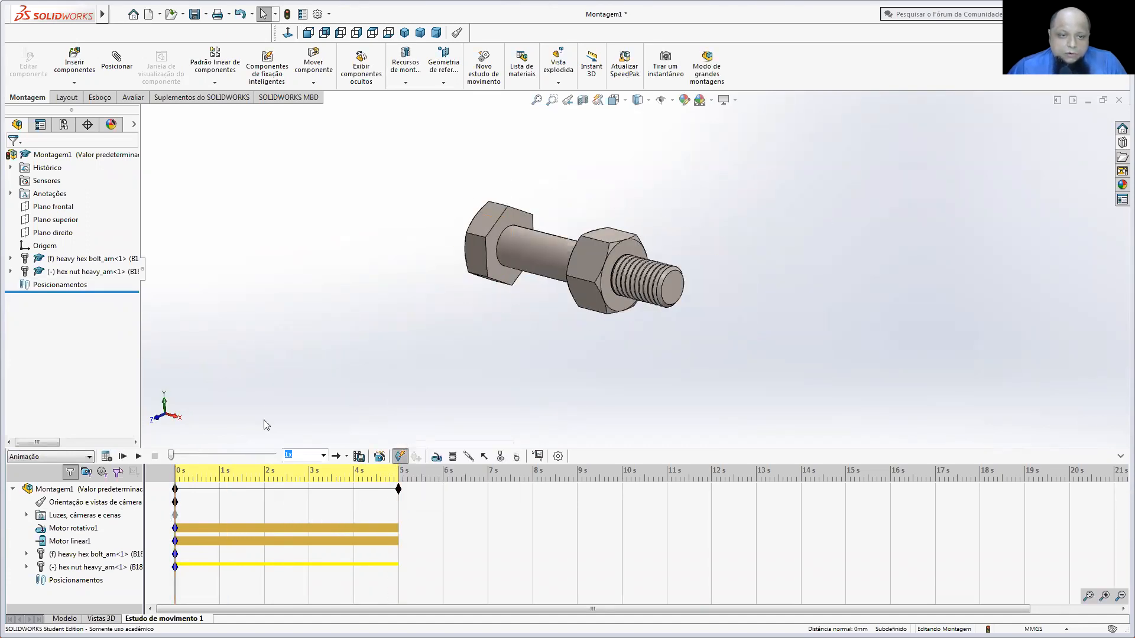
# - Orient the assembly to the front view at 0 s and recalculate the motion study
pyautogui.rightClick(77, 505)
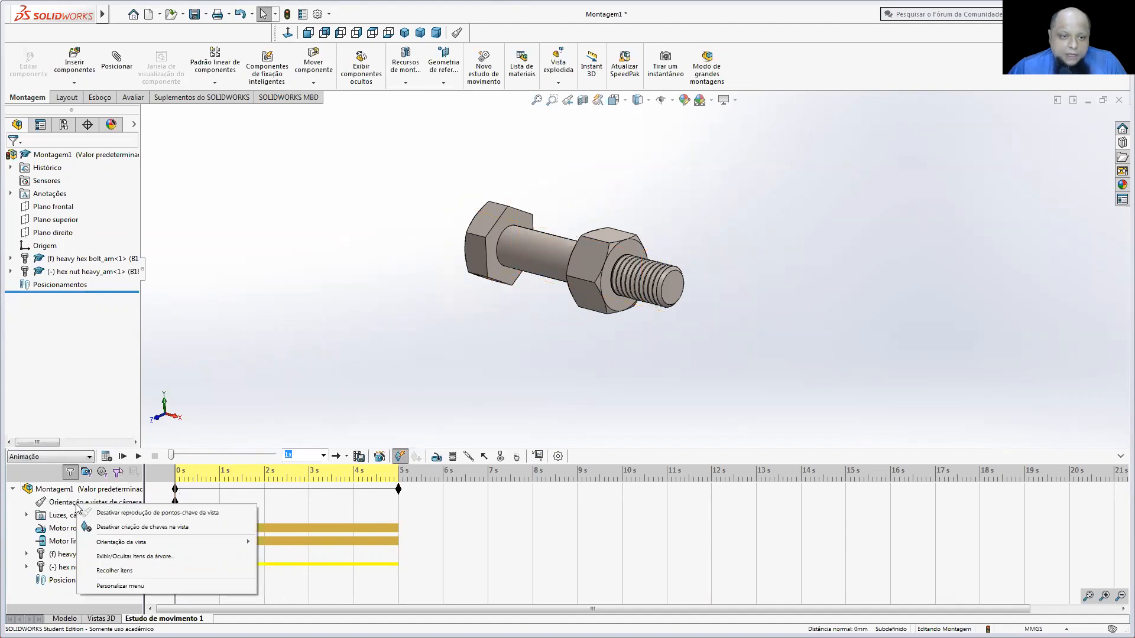
pyautogui.click(252, 306)
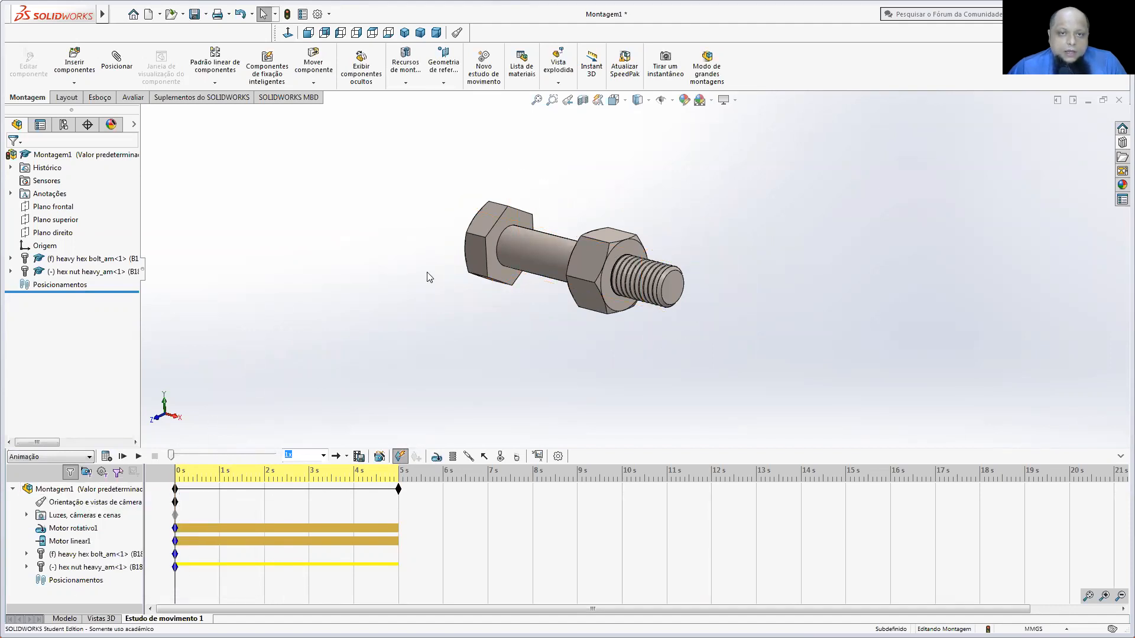
pyautogui.click(306, 33)
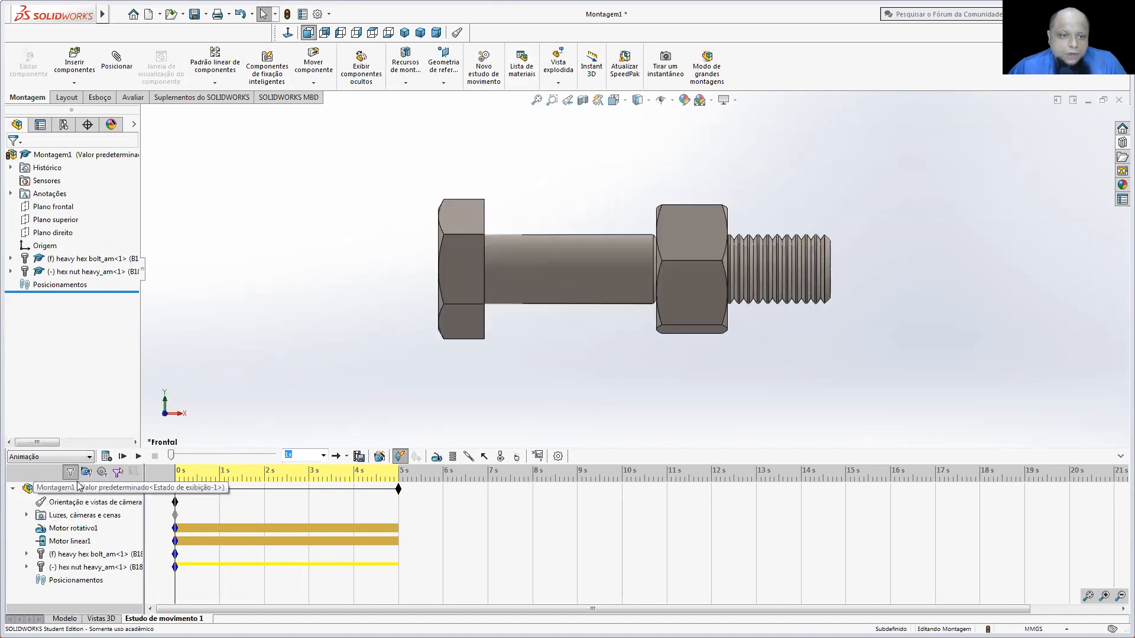
pyautogui.click(106, 456)
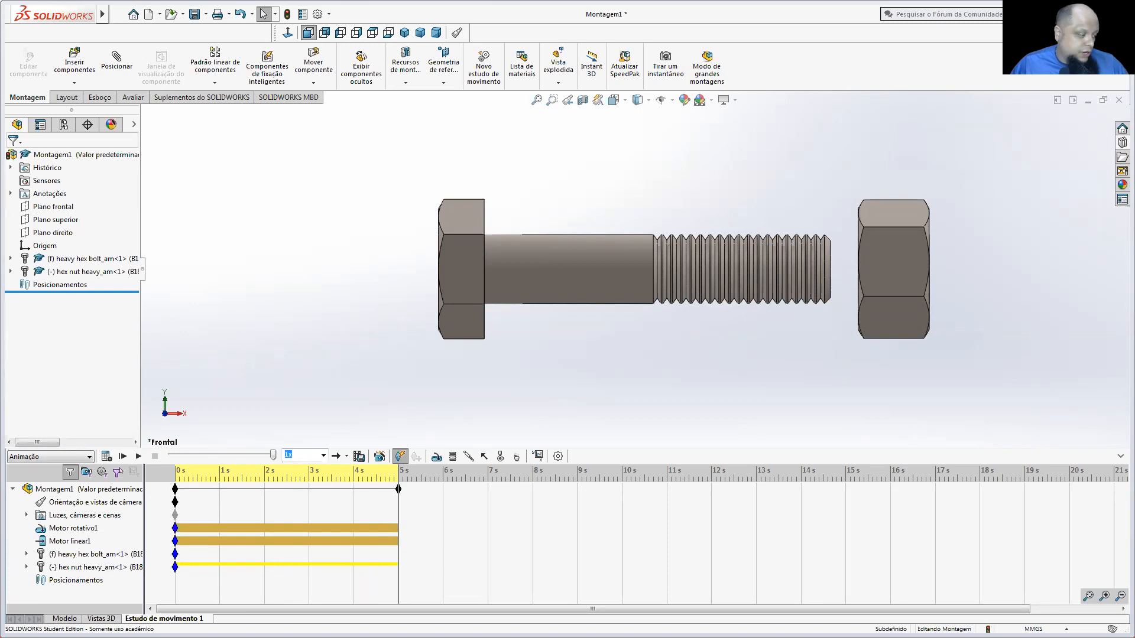
# - Switch to the PowerPoint presentation and go back to the slide on the engineering workflow for motion study simulation
pyautogui.hotkey('alt', 'Tab')
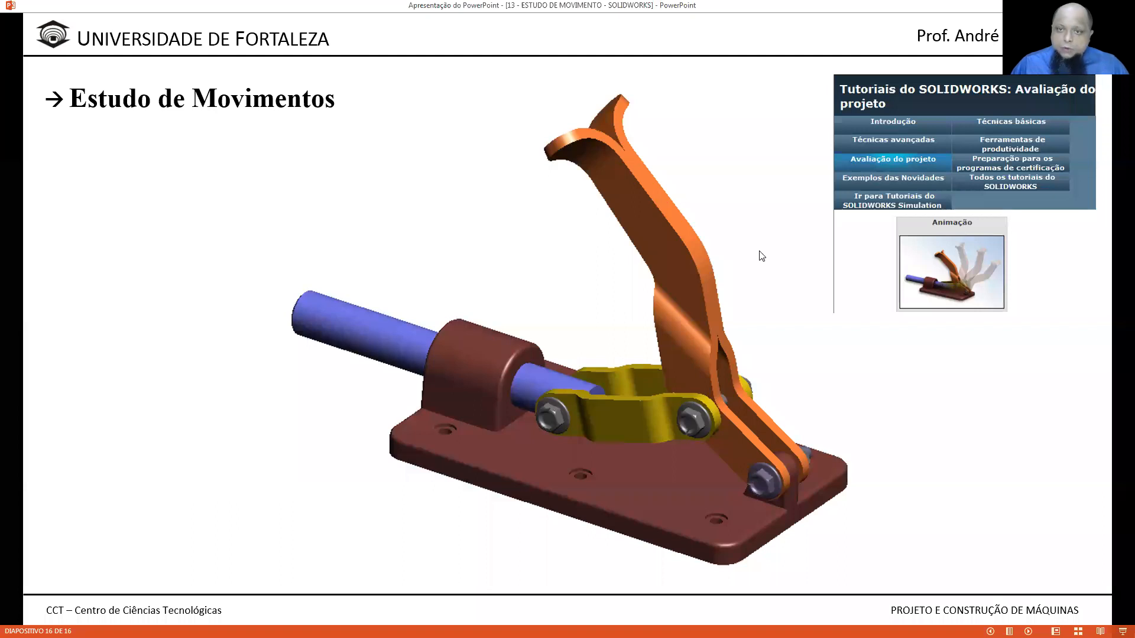
pyautogui.scroll(11, 657, 106)
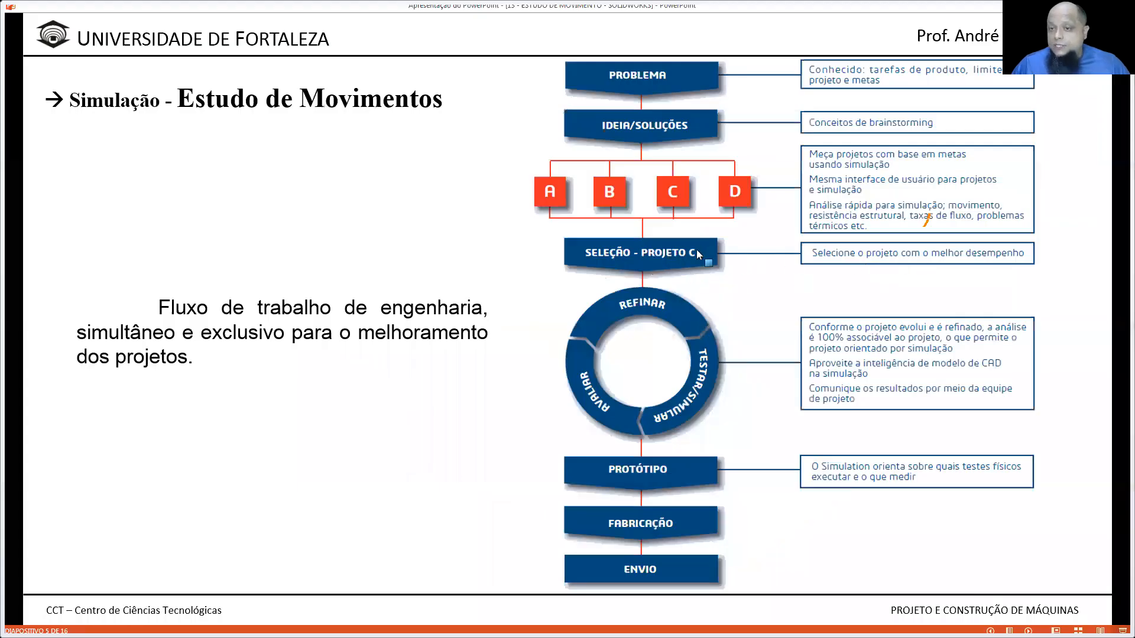
# - Switch back to SOLIDWORKS and return the motion study timeline to 0 s
pyautogui.hotkey('alt', 'Tab')
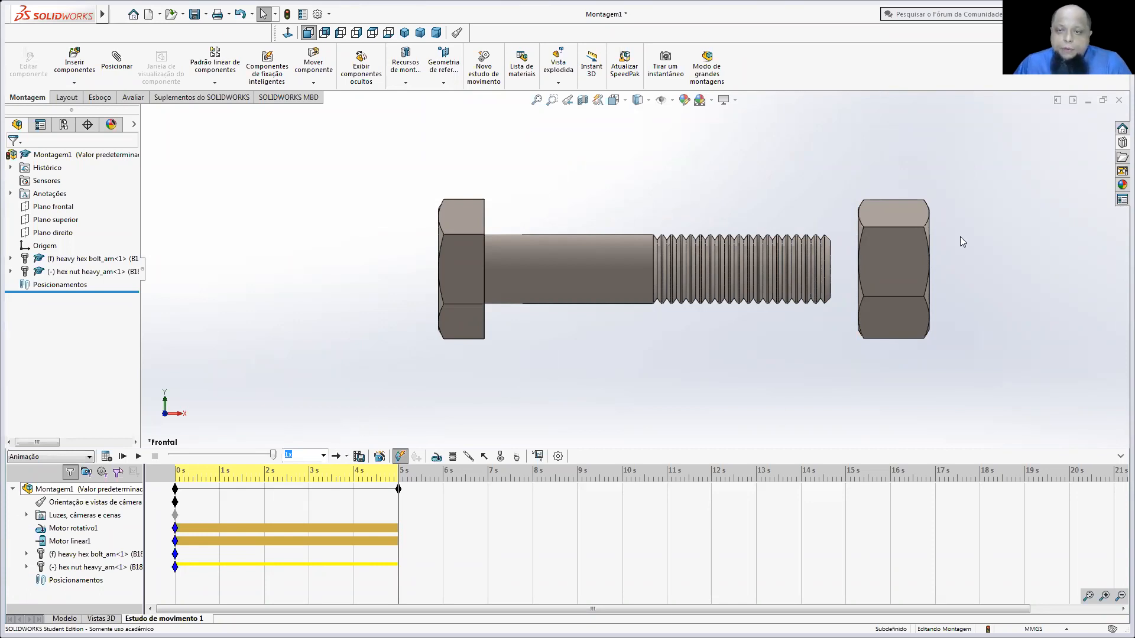
pyautogui.moveTo(398, 487); pyautogui.dragTo(161, 493)
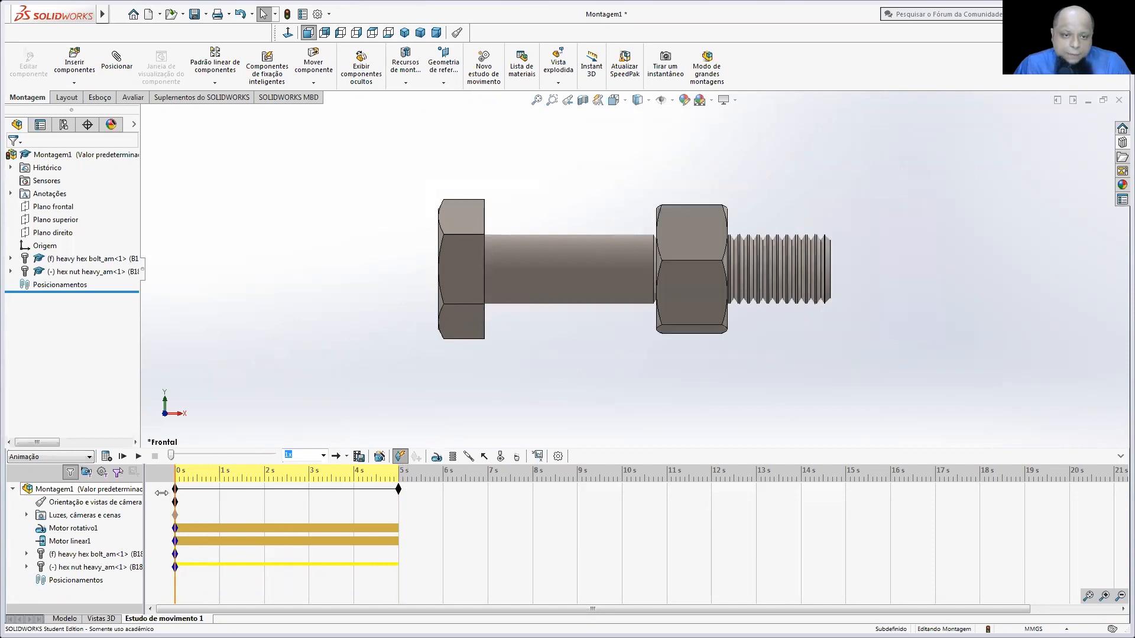
pyautogui.click(358, 456)
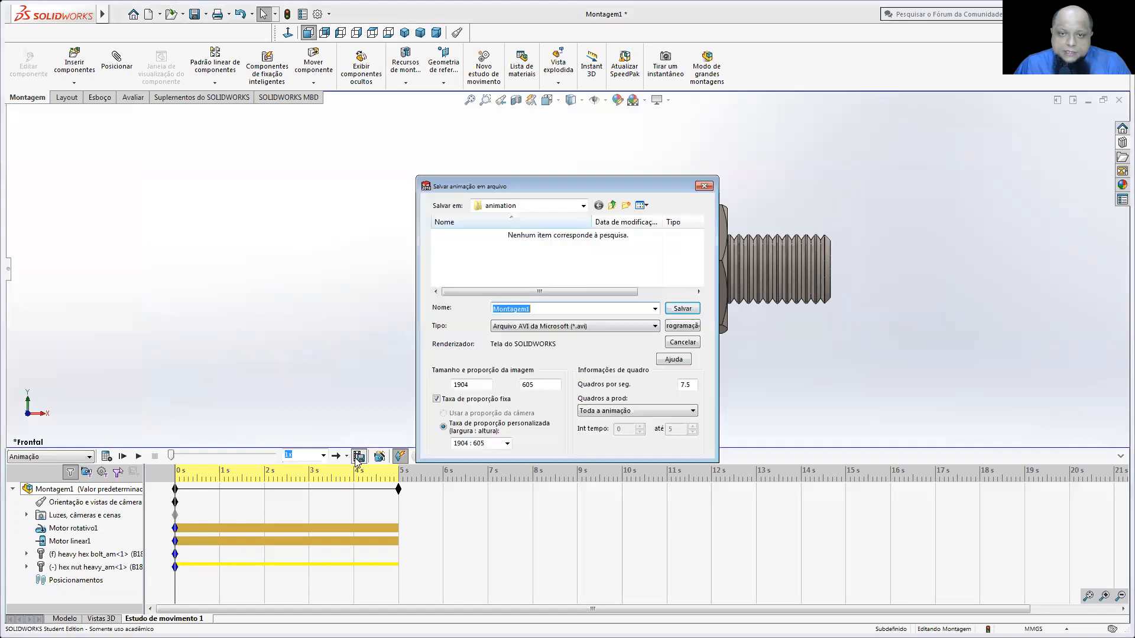
pyautogui.moveTo(501, 188); pyautogui.dragTo(125, 139)
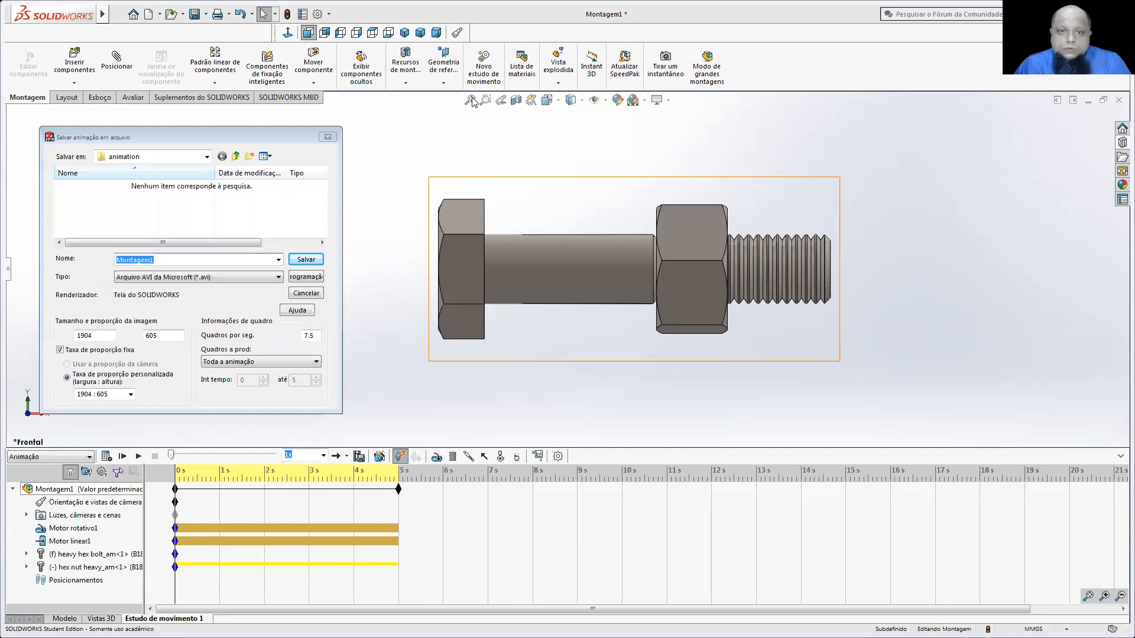
pyautogui.click(327, 137)
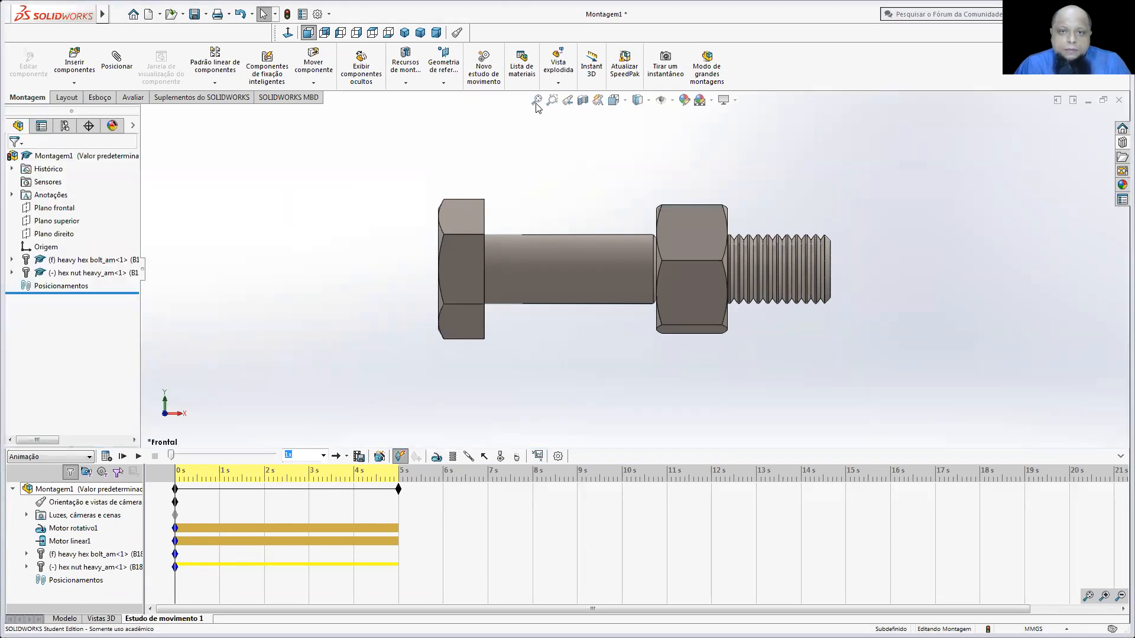
# - Collapse the feature tree and fit the bolt and nut assembly to the graphics area
pyautogui.click(143, 268)
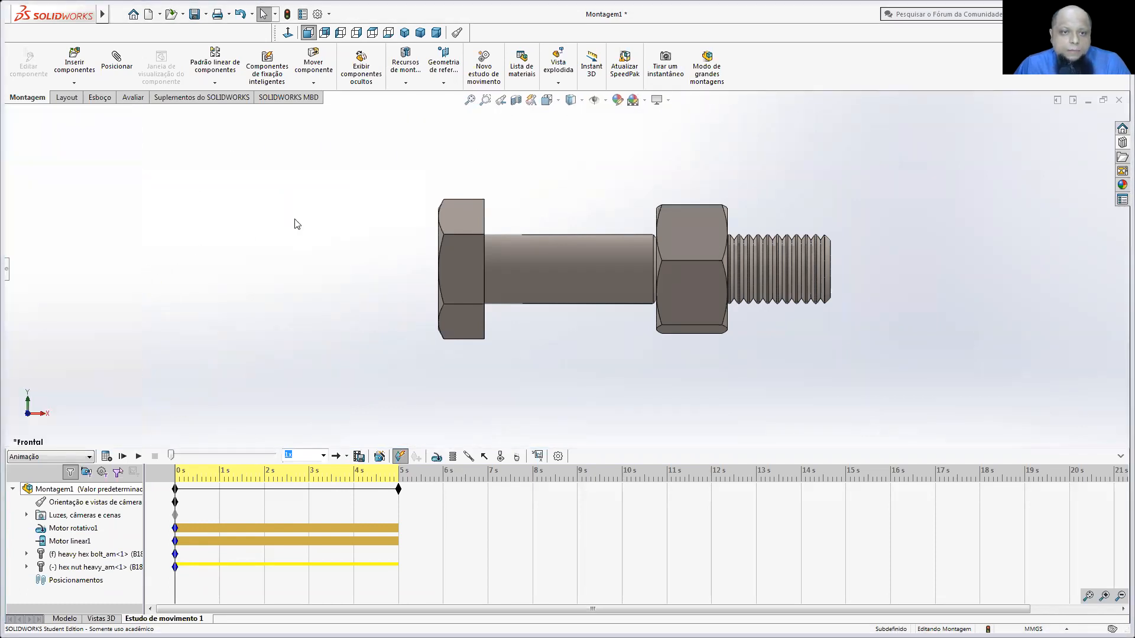
pyautogui.click(470, 100)
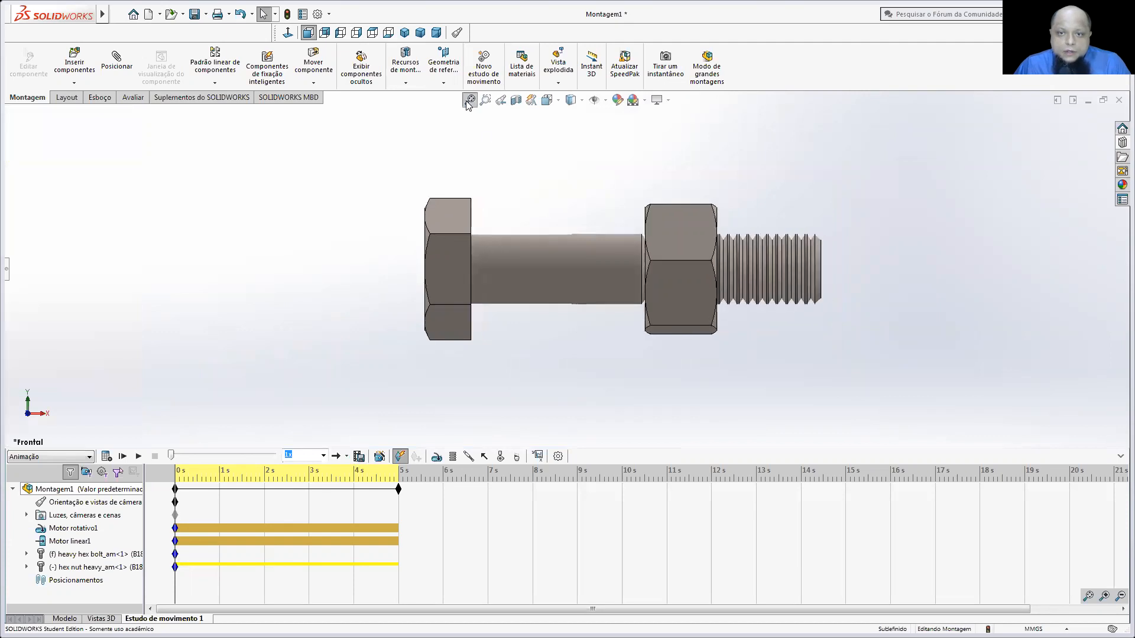
# - Start saving the animation to a file named parafuro in the Downloads folder
pyautogui.click(359, 457)
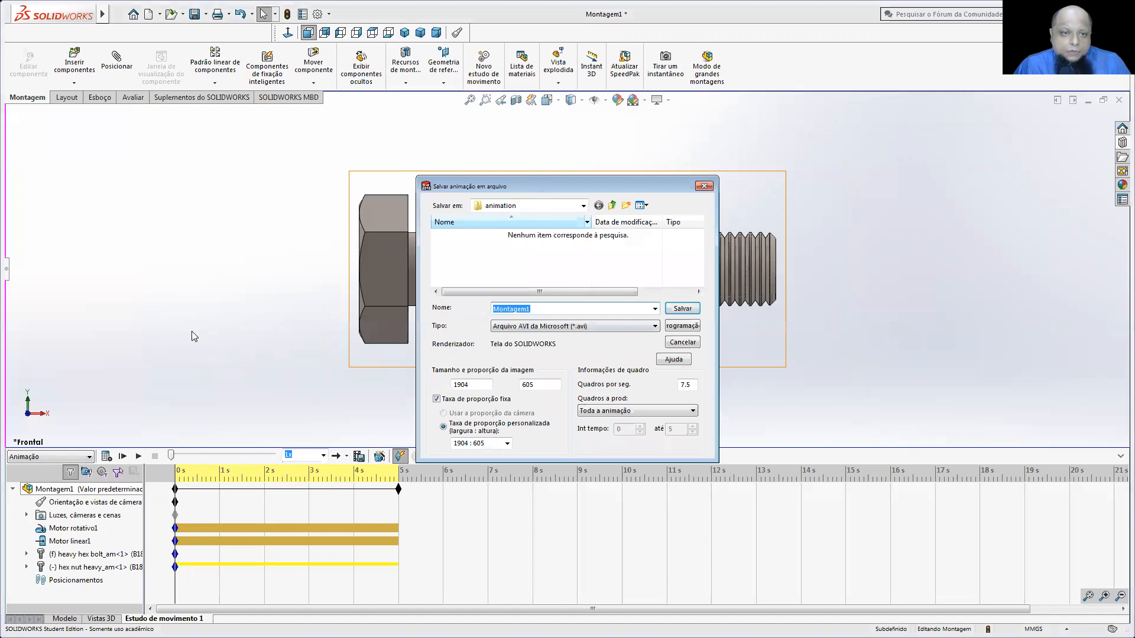
pyautogui.write('parafuro')
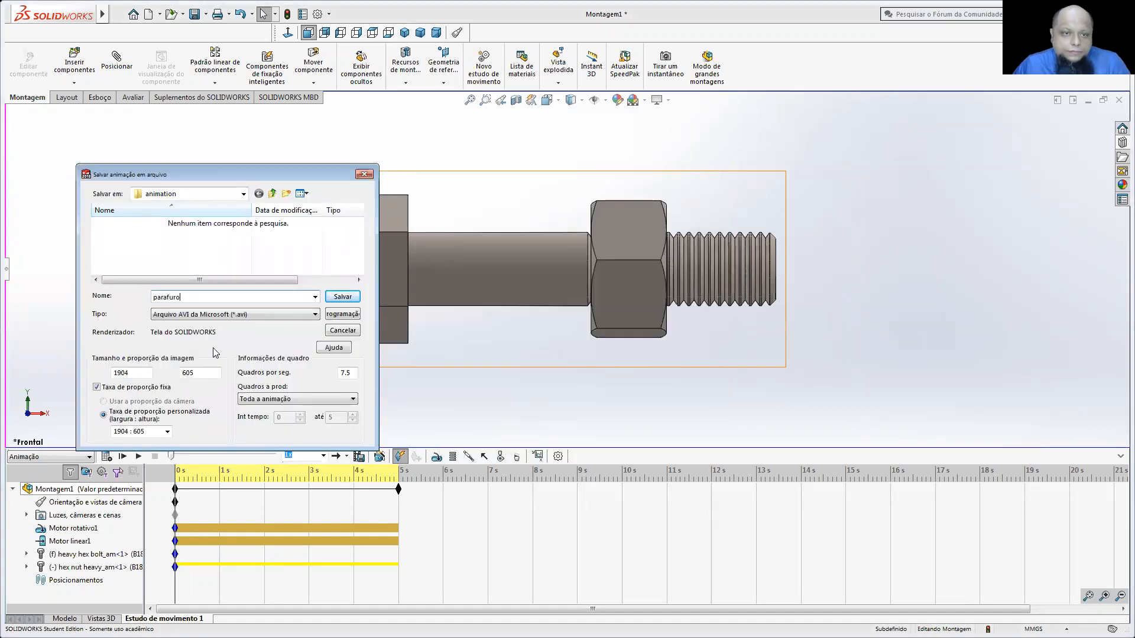
pyautogui.click(243, 195)
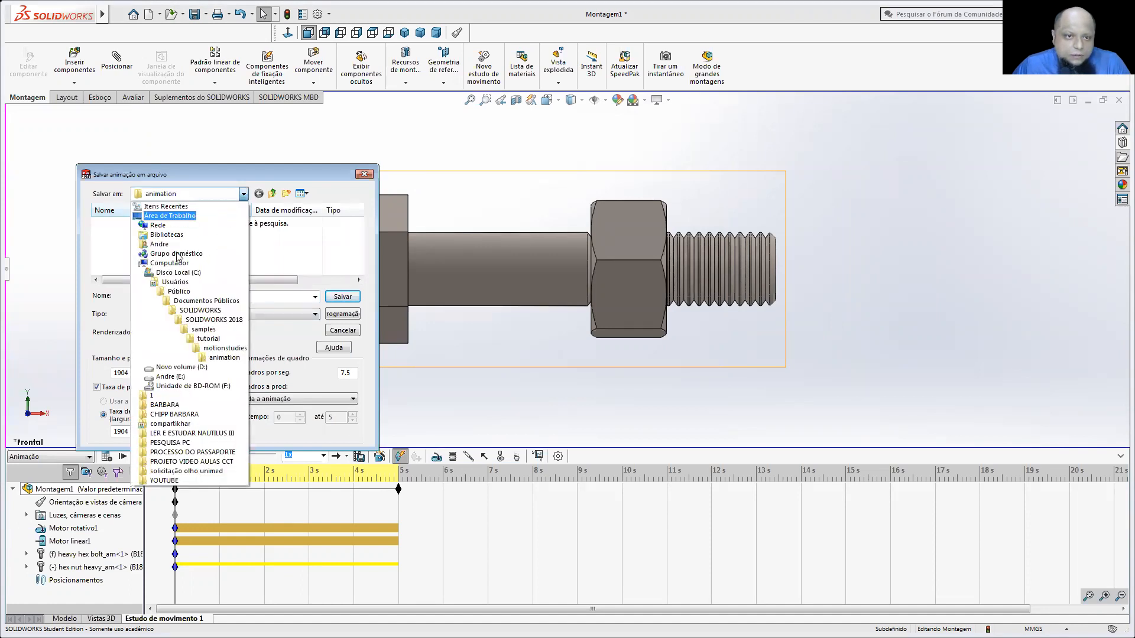
pyautogui.click(173, 244)
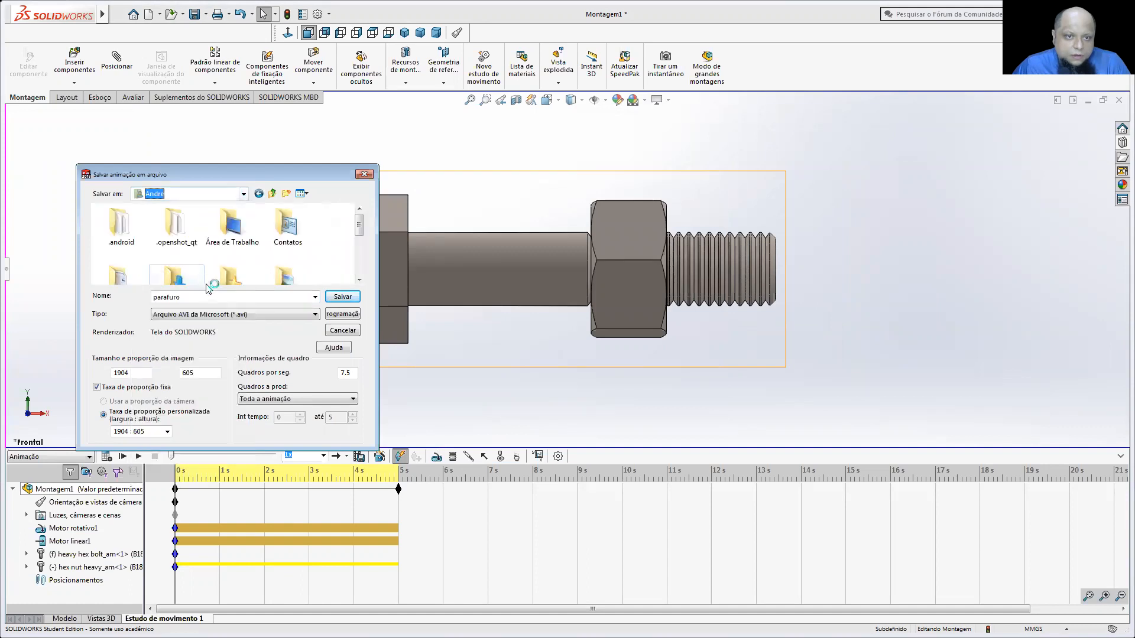
pyautogui.moveTo(358, 231); pyautogui.dragTo(359, 238)
pyautogui.scroll(-3, 364, 243)
pyautogui.doubleClick(181, 238)
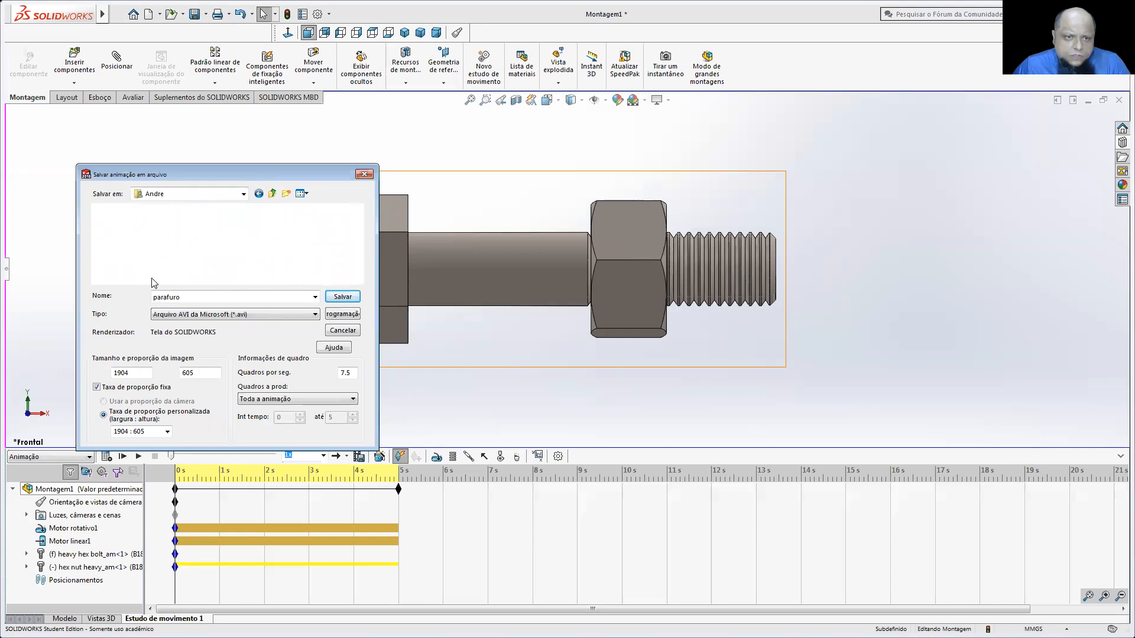
# - Set the exported animation's aspect ratio to 16:9 and its image width to 920
pyautogui.click(211, 321)
pyautogui.click(210, 323)
pyautogui.click(167, 431)
pyautogui.click(149, 458)
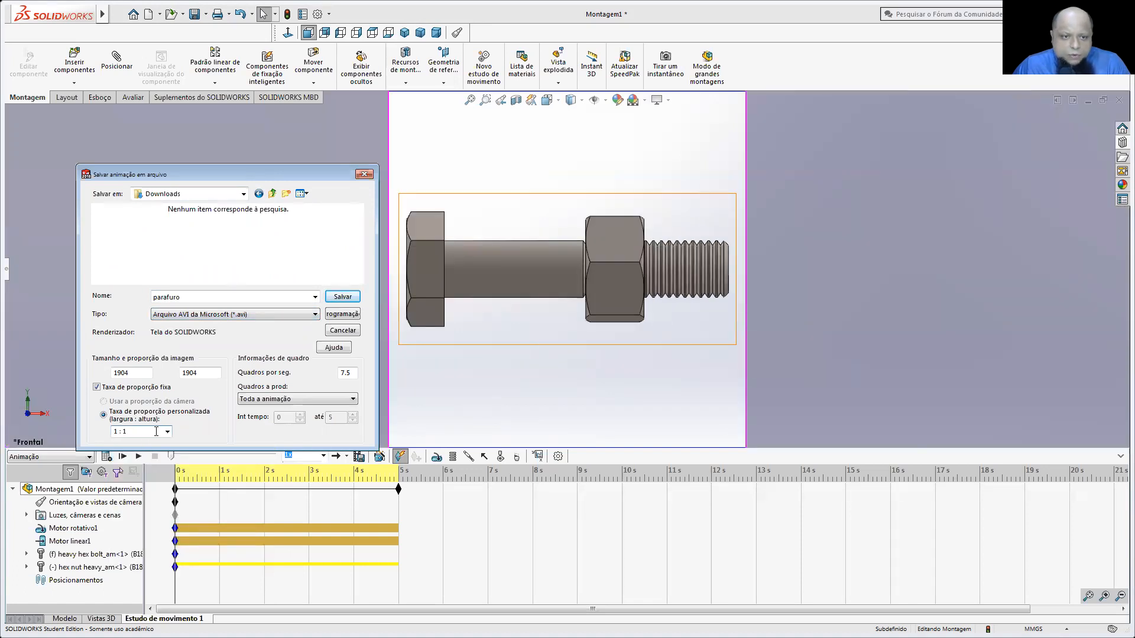
pyautogui.press('Down')
pyautogui.press('Down')
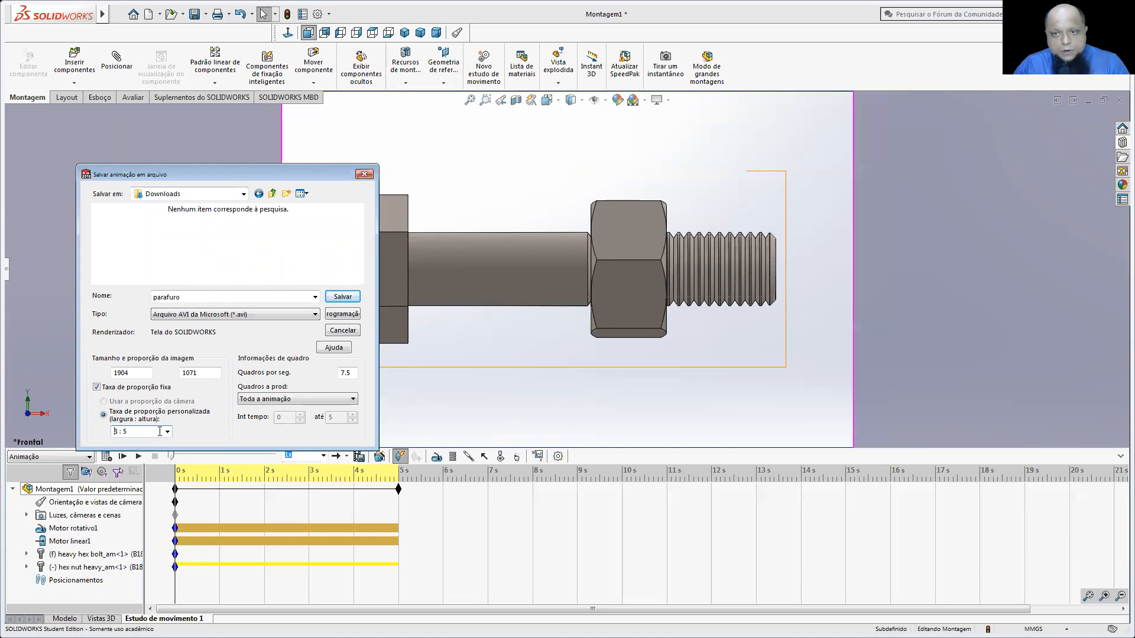
pyautogui.doubleClick(127, 373)
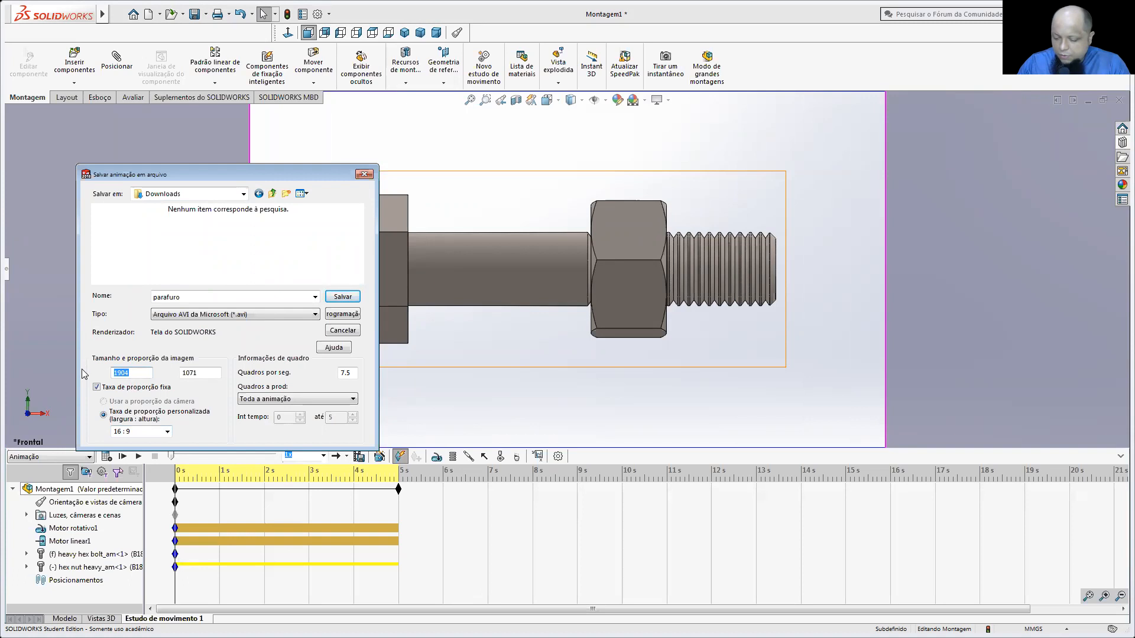
pyautogui.write('9')
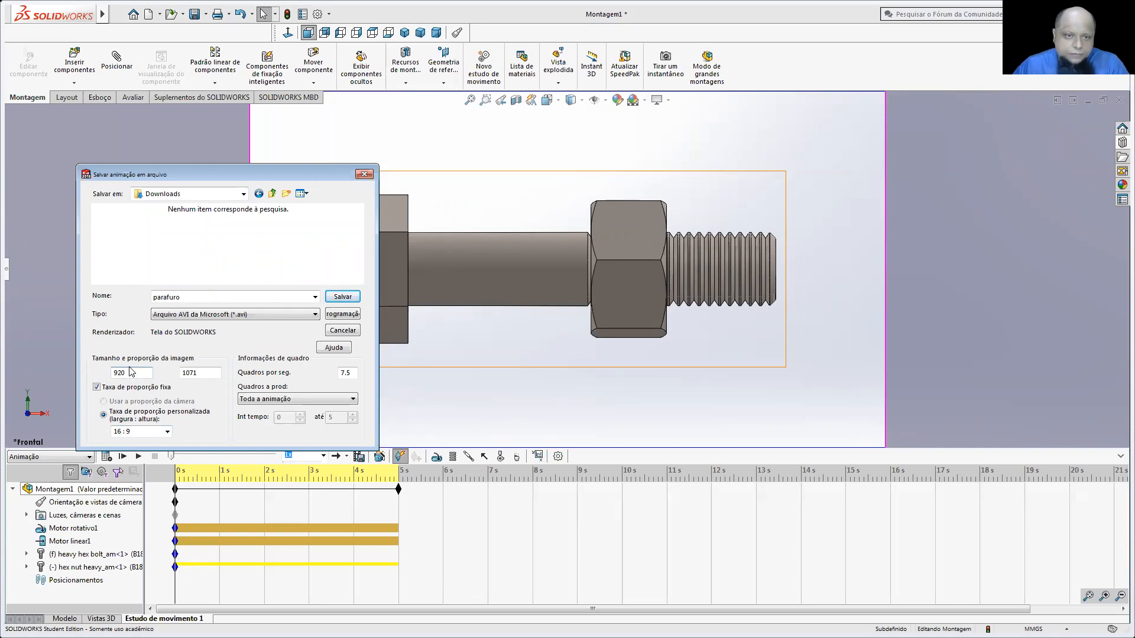
pyautogui.click(199, 371)
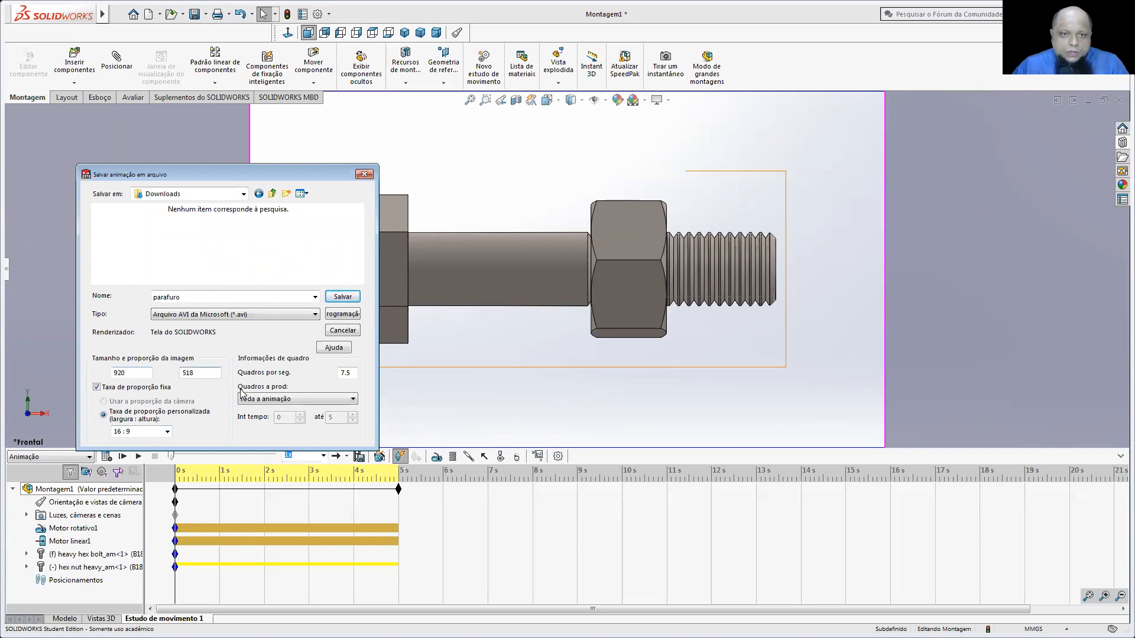
# - Set the frame rate to 12 and save the video with Microsoft Video 1 compression, without recalculating the study
pyautogui.doubleClick(353, 372)
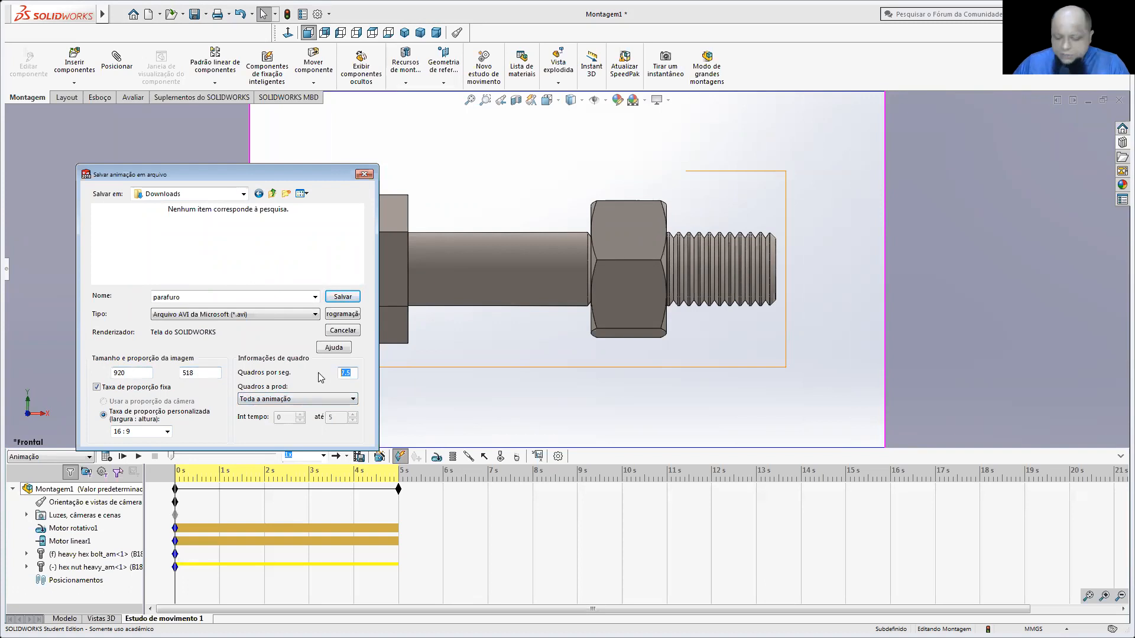
pyautogui.write('12')
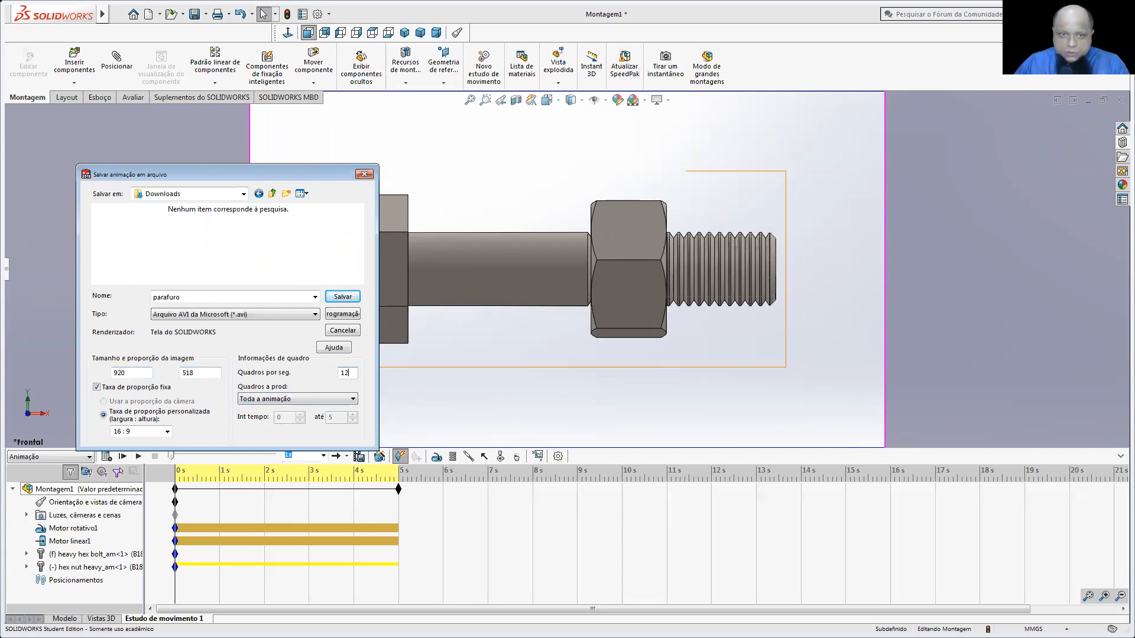
pyautogui.click(334, 297)
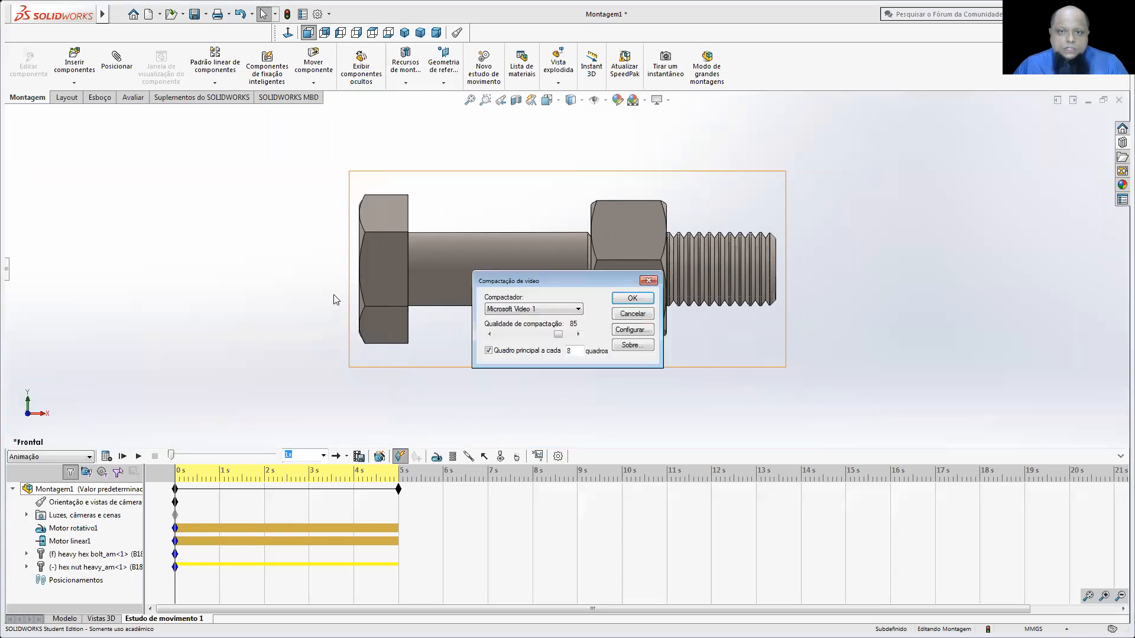
pyautogui.click(622, 299)
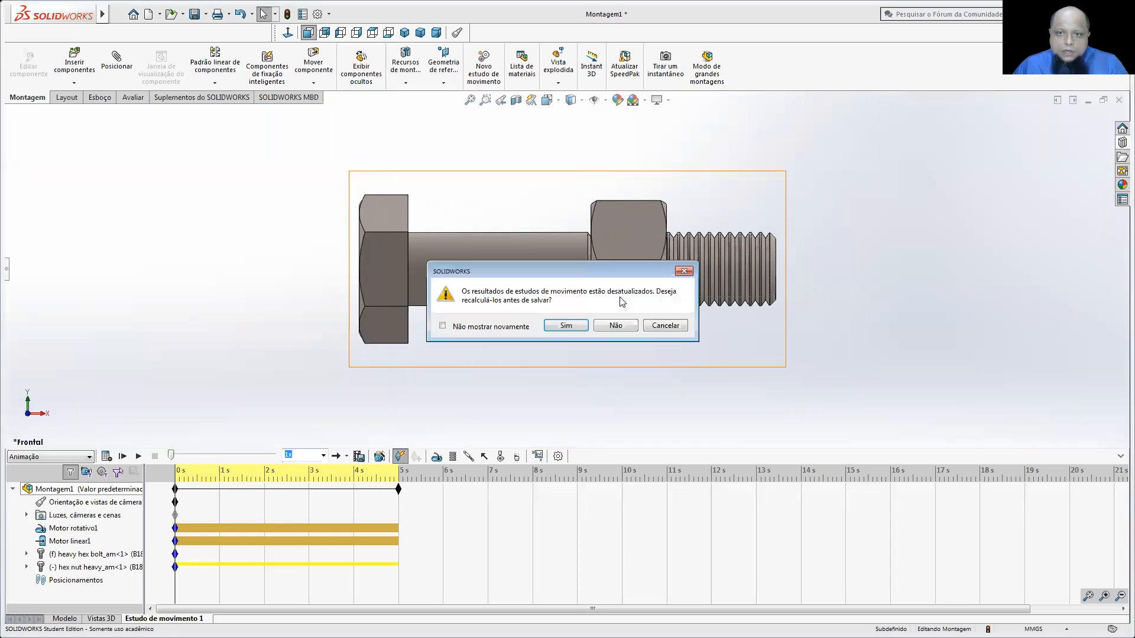
pyautogui.click(611, 326)
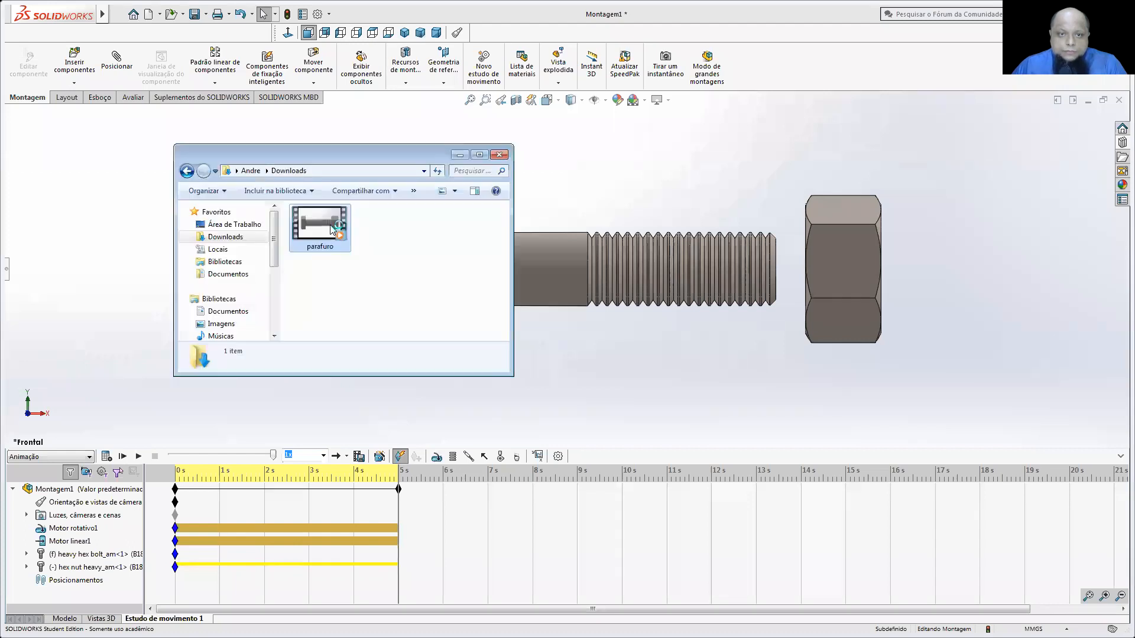
# - Play the saved parafuro video from the Downloads folder
pyautogui.doubleClick(333, 229)
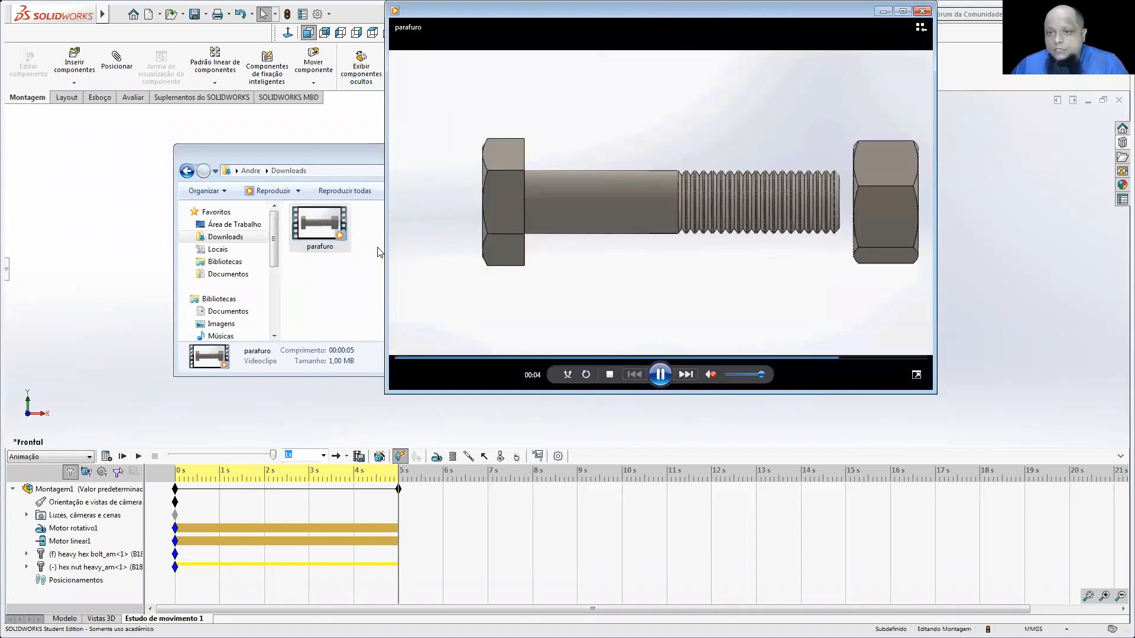
# - Close the parafuro video playback and minimize the Downloads folder window
pyautogui.click(923, 12)
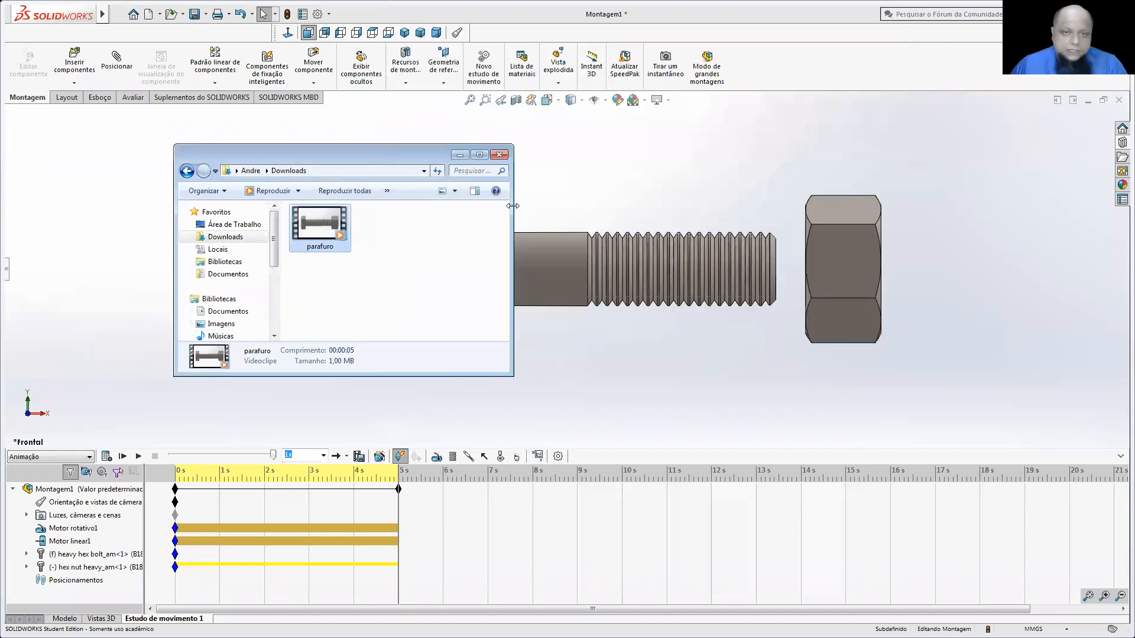
pyautogui.moveTo(336, 223); pyautogui.dragTo(0, 338)
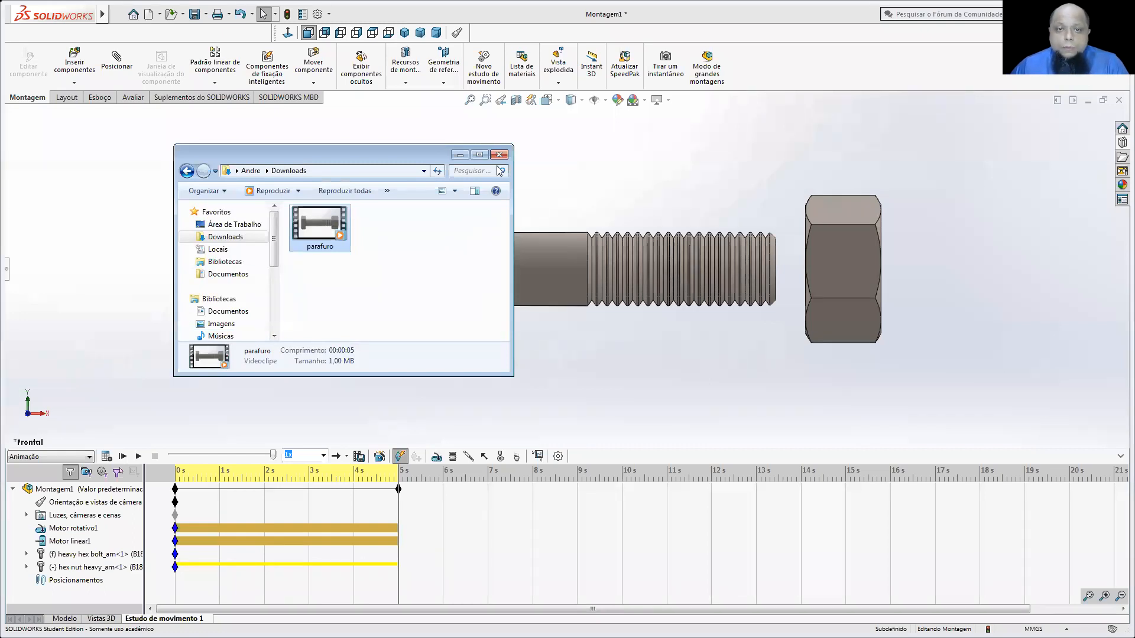
pyautogui.click(460, 155)
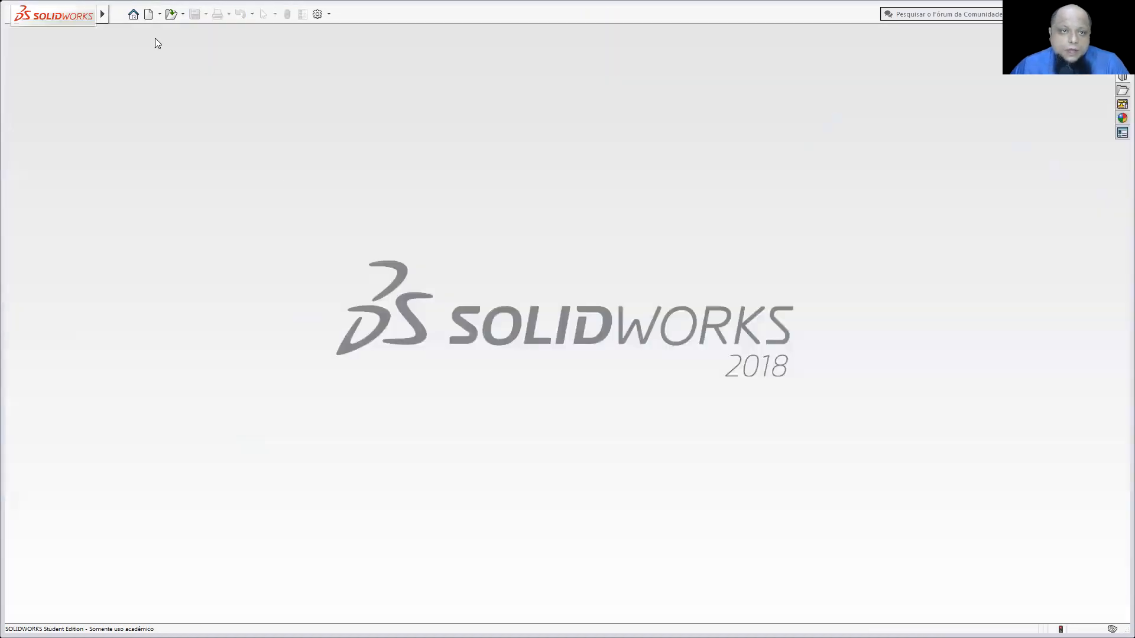
# - Create a new part document and orient it to the isometric view
pyautogui.click(148, 17)
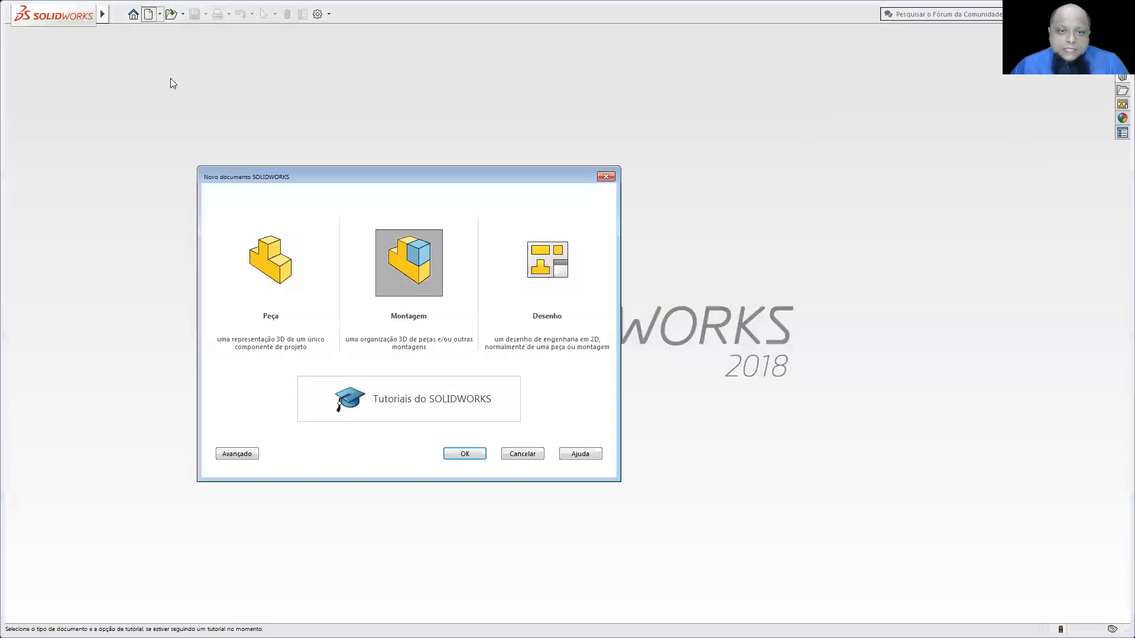
pyautogui.click(268, 264)
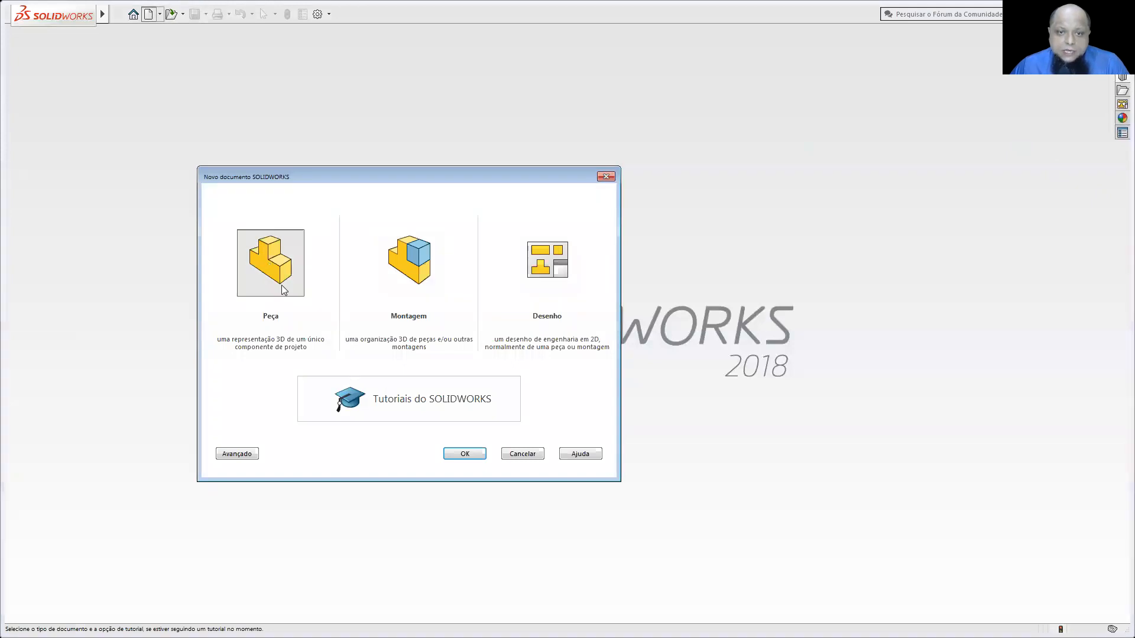
pyautogui.click(463, 457)
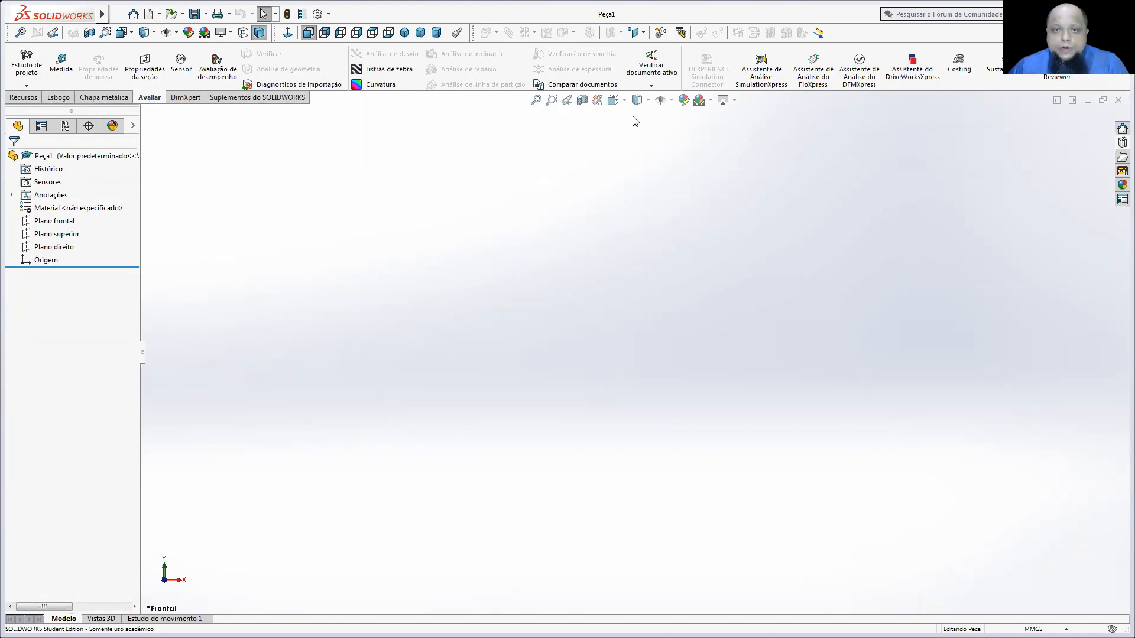
pyautogui.click(581, 102)
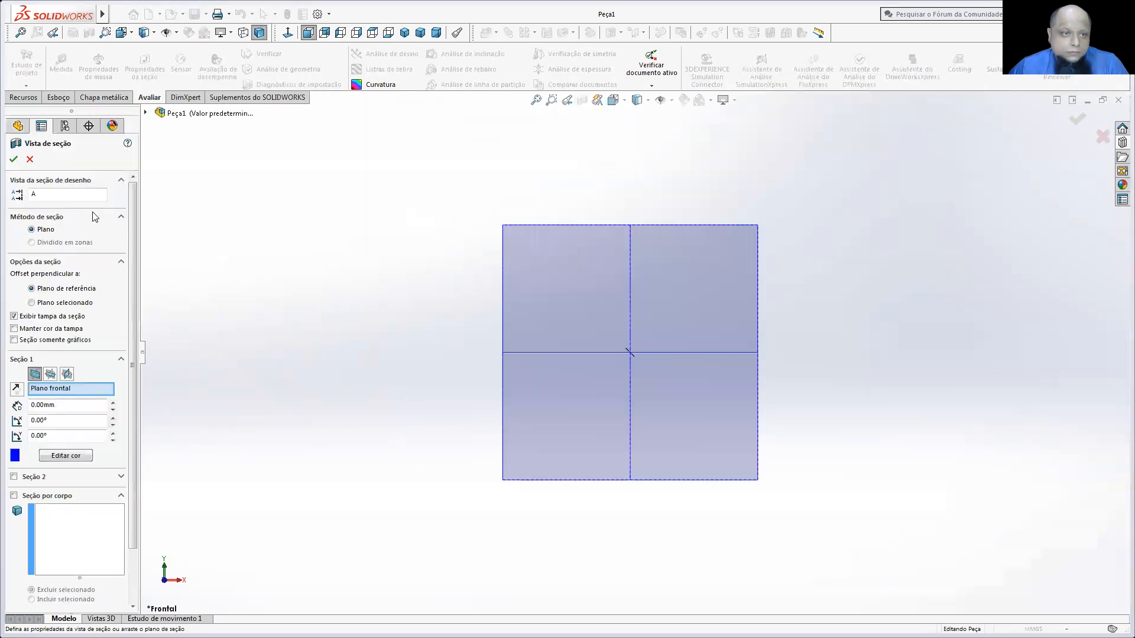
pyautogui.click(626, 100)
pyautogui.click(684, 136)
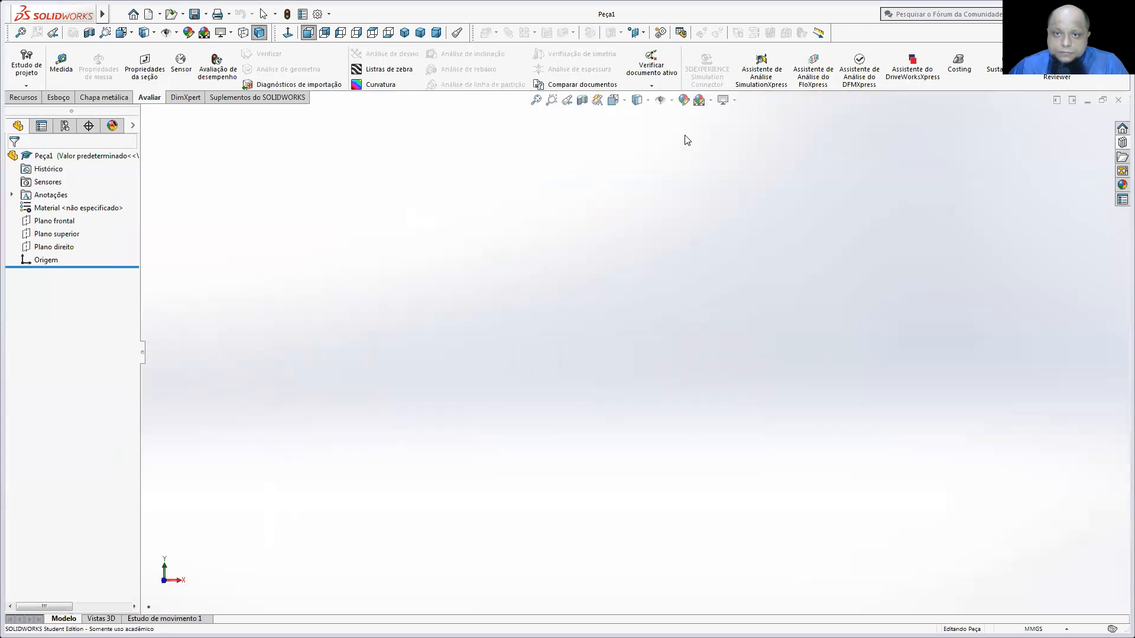
# - Sketch a circle centred on the origin of the front plane and set its diameter to 25 mm
pyautogui.click(25, 97)
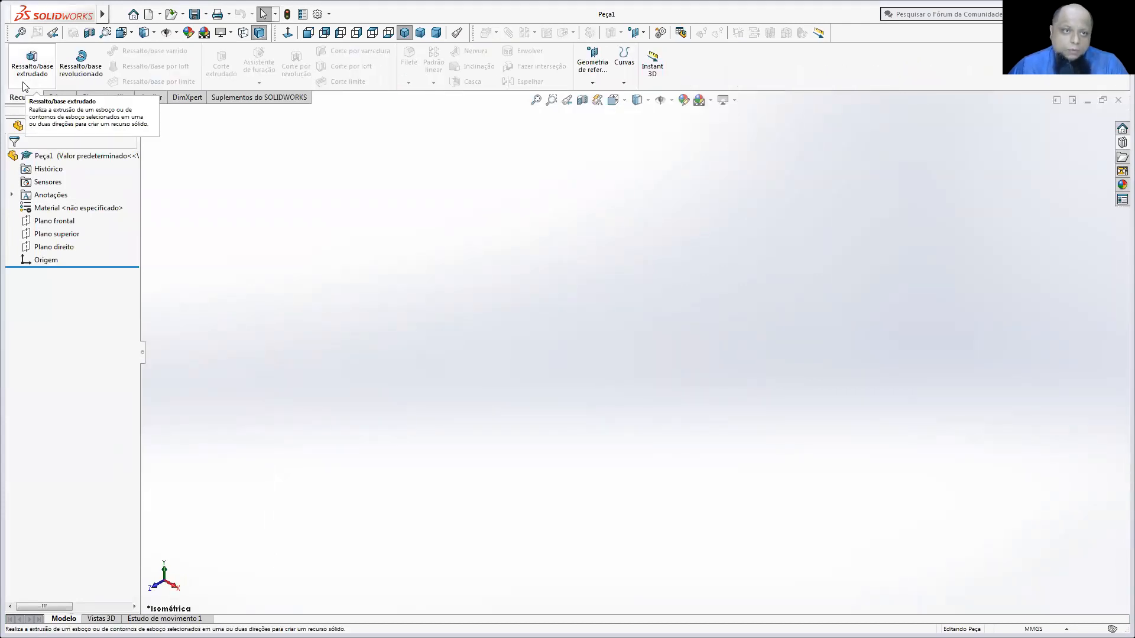
pyautogui.click(24, 86)
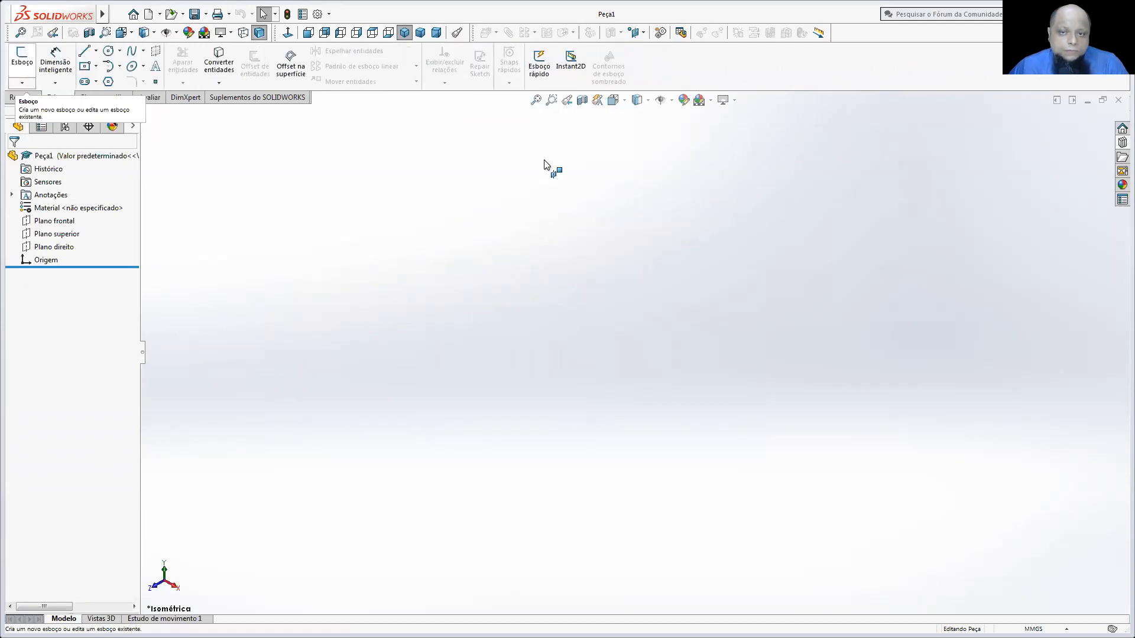
pyautogui.click(524, 218)
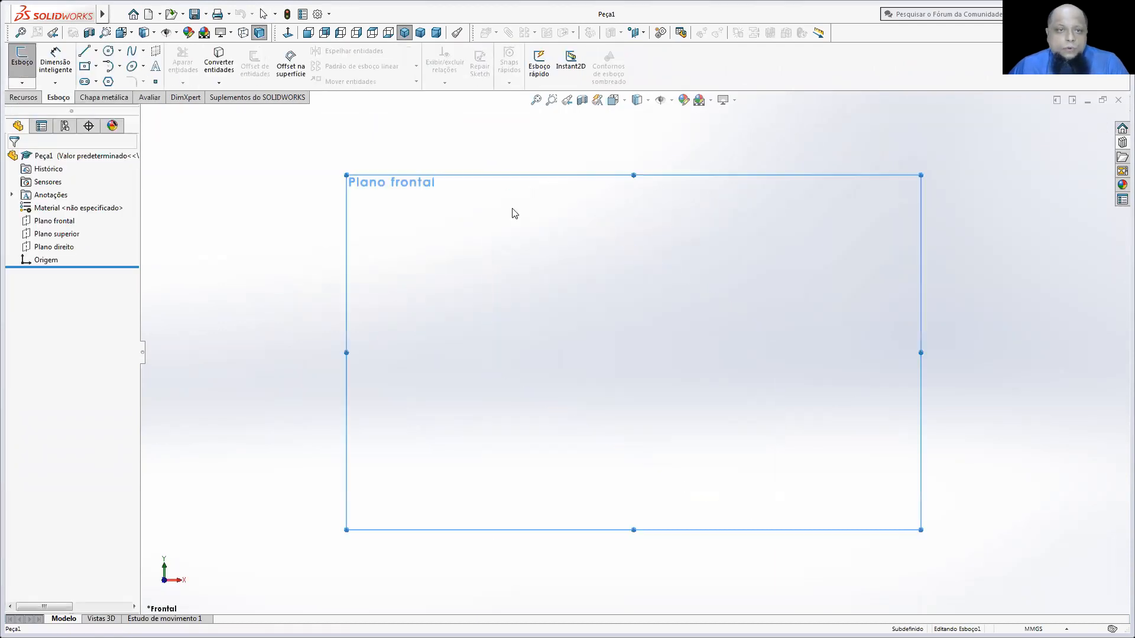
pyautogui.click(133, 66)
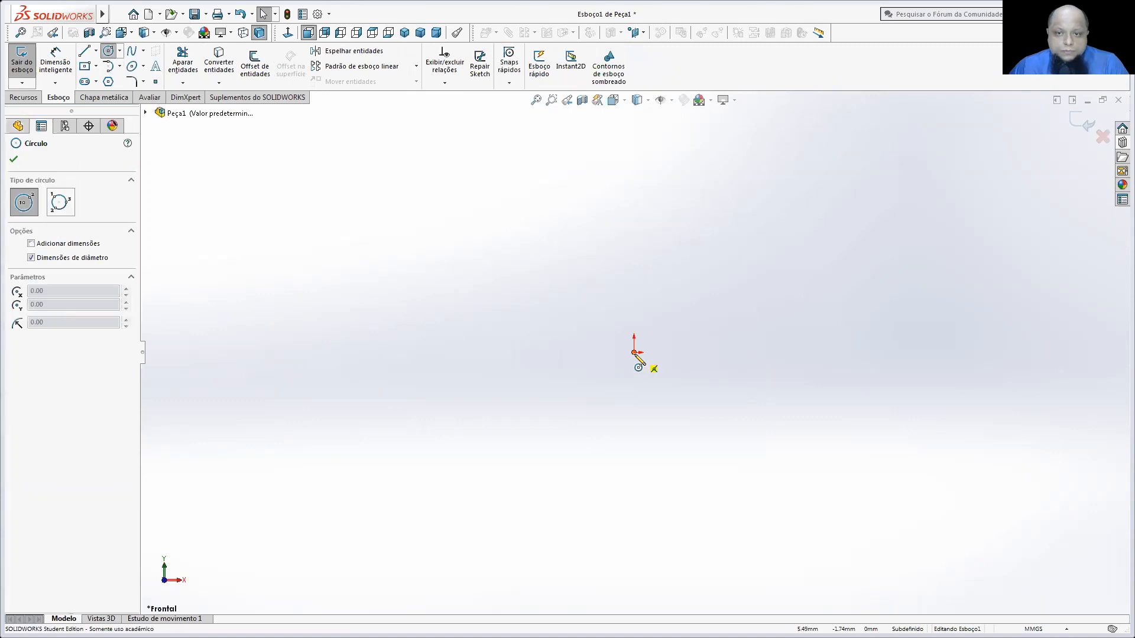
pyautogui.click(635, 353)
pyautogui.click(608, 185)
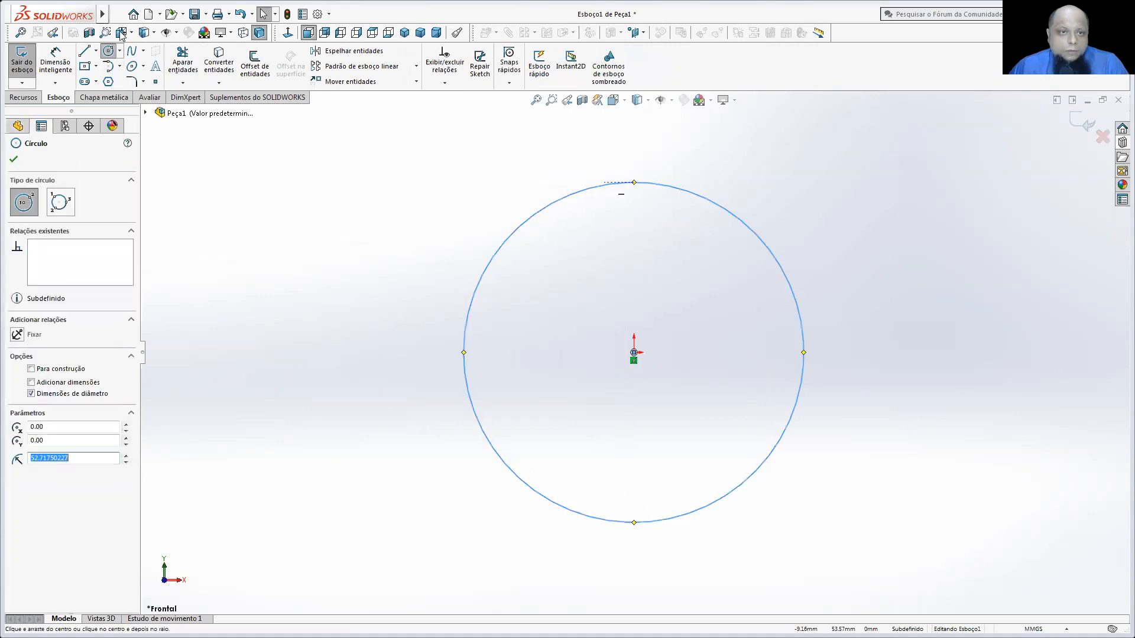
pyautogui.click(743, 222)
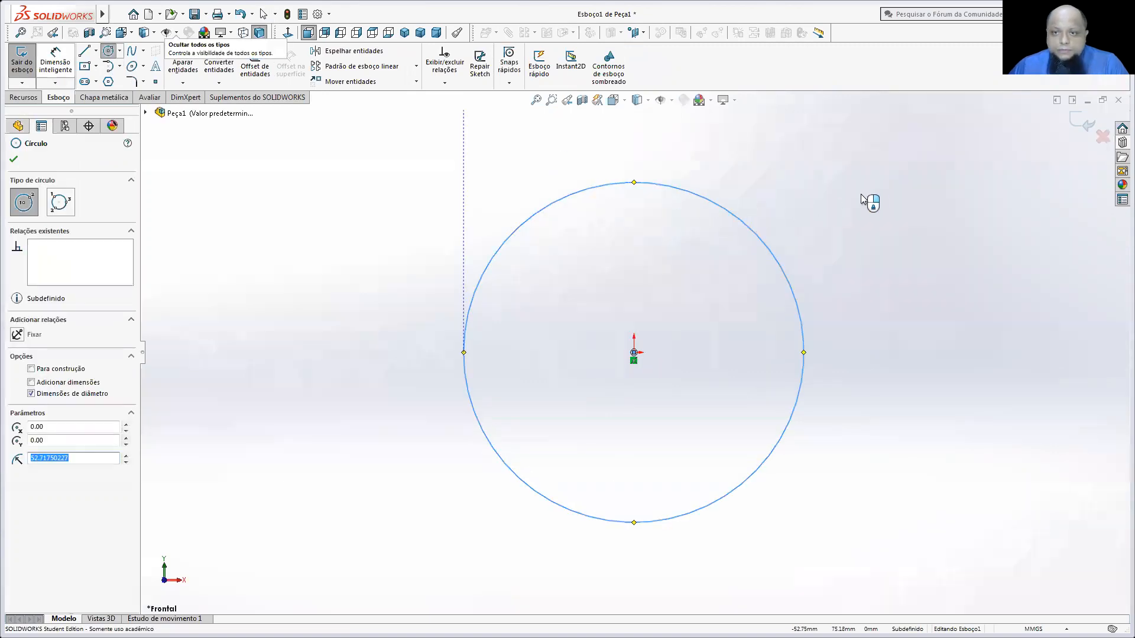
pyautogui.click(873, 201)
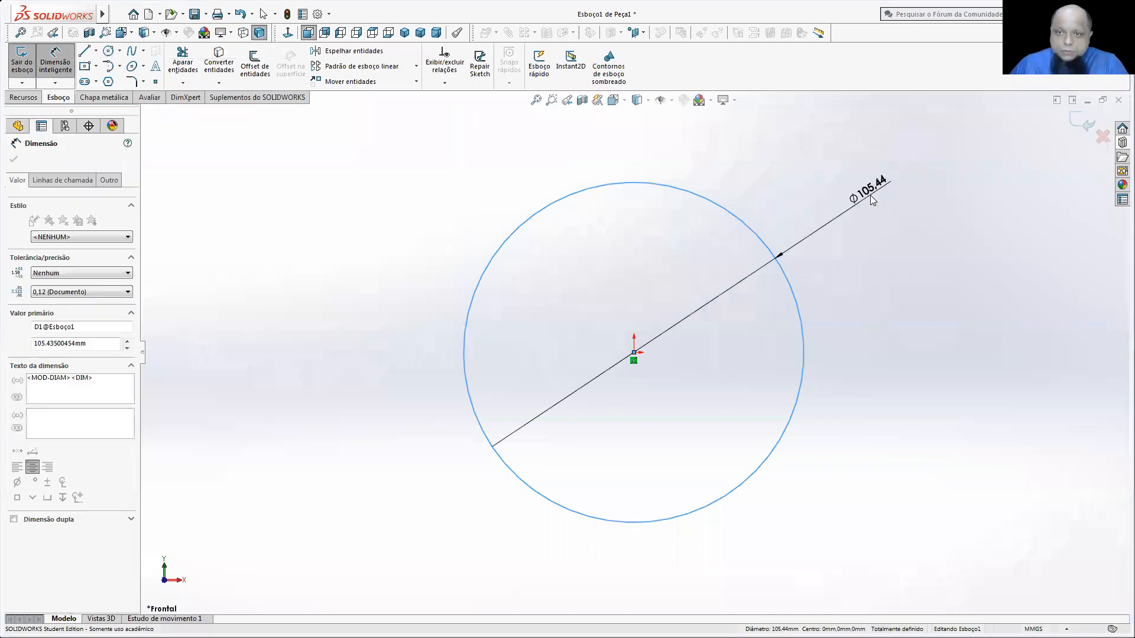
# - Draw a line from the circle's top to its bottom point and trim away the left half of the circle
pyautogui.click(85, 50)
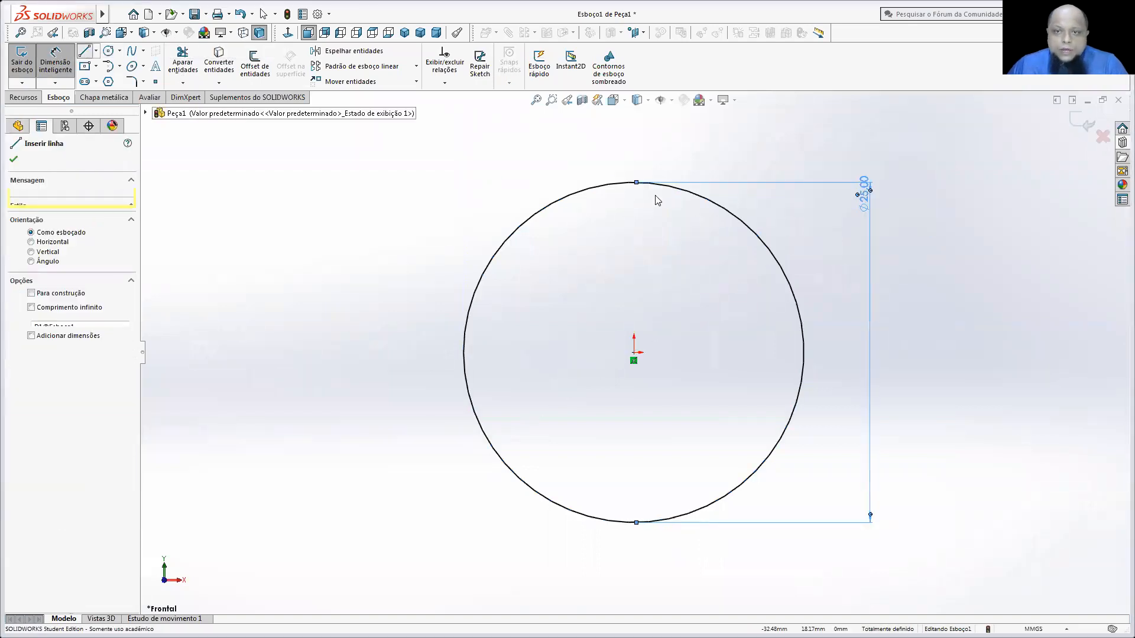
pyautogui.click(636, 183)
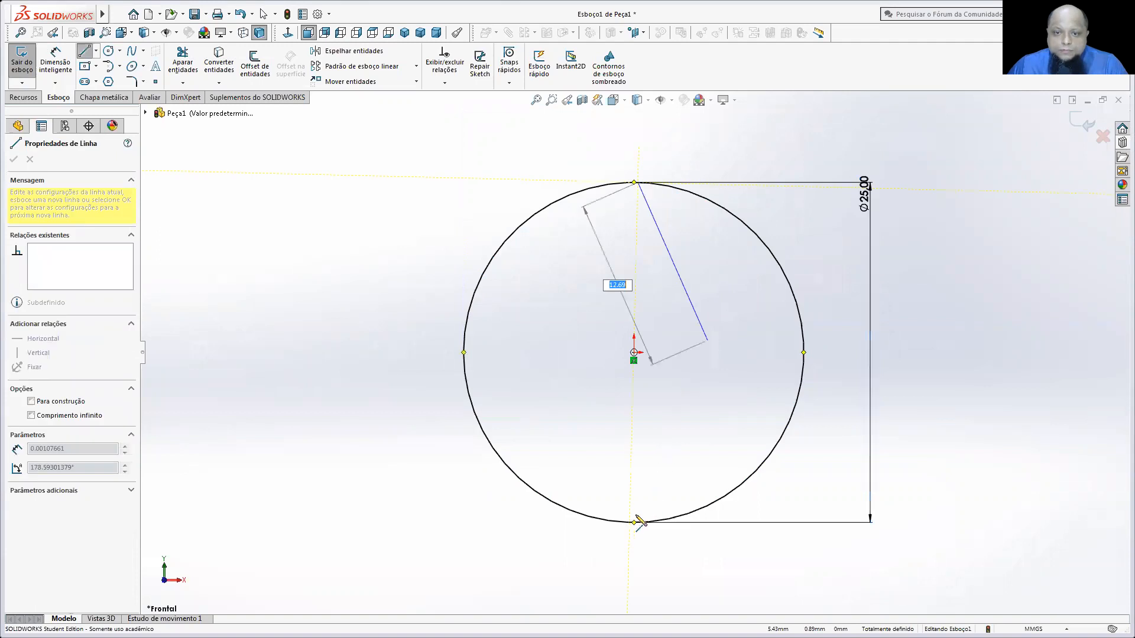
pyautogui.click(634, 522)
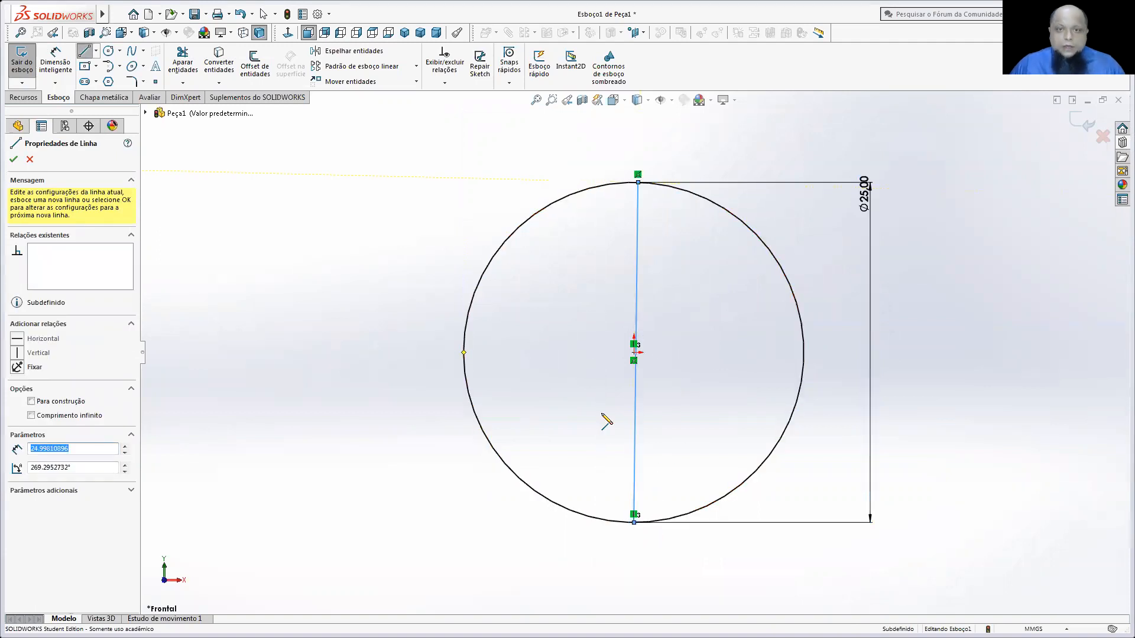
pyautogui.press('Escape')
pyautogui.click(173, 56)
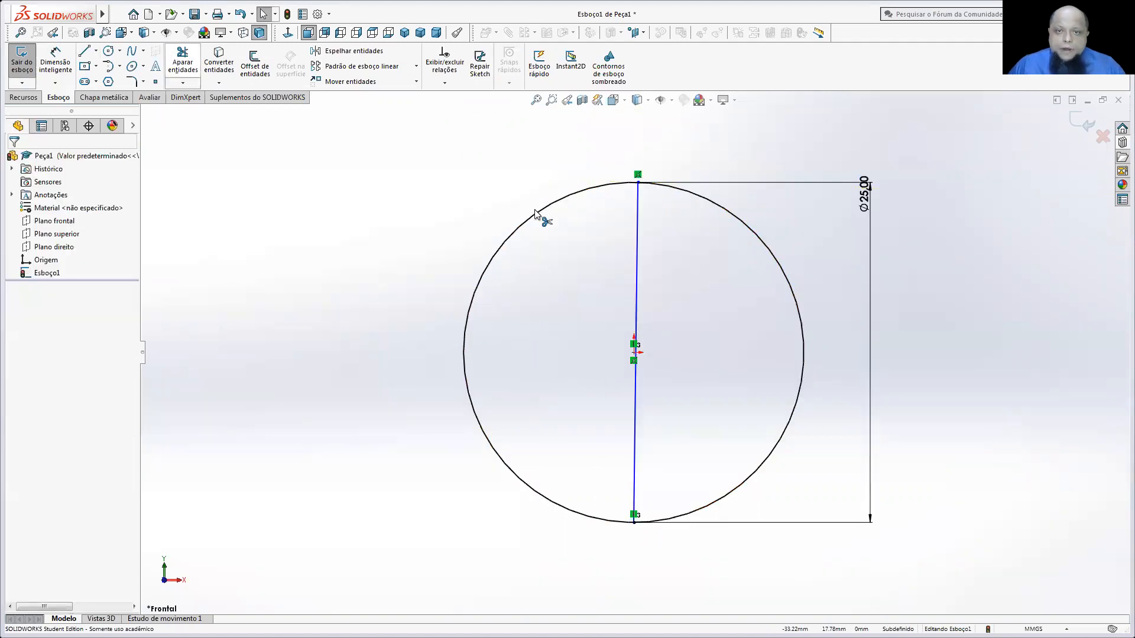
pyautogui.moveTo(434, 281); pyautogui.dragTo(588, 277)
pyautogui.press('Escape')
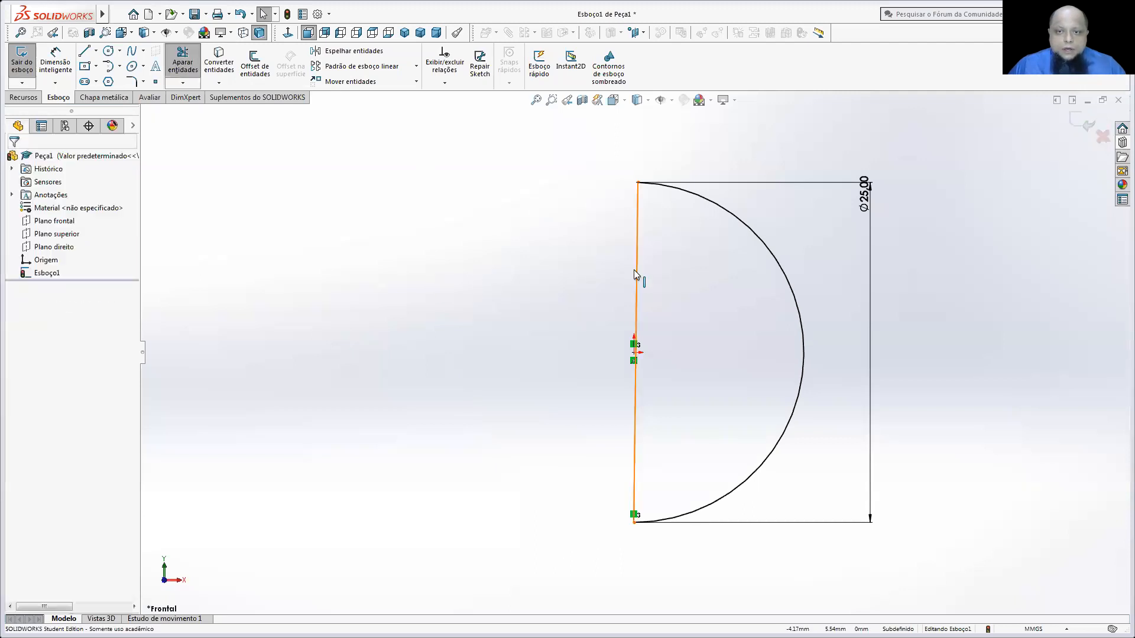
# - Constrain the half-circle's straight line to the origin so it passes exactly through the centre
pyautogui.click(635, 274)
pyautogui.keyDown('ctrl'); pyautogui.click(634, 352); pyautogui.keyUp('ctrl')
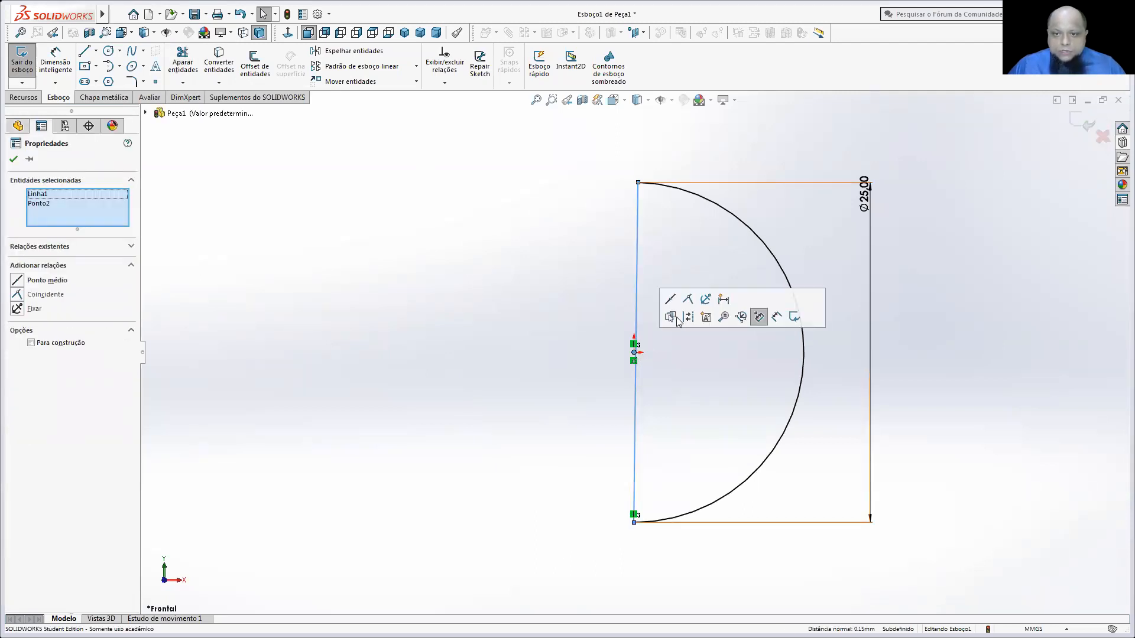
pyautogui.click(670, 317)
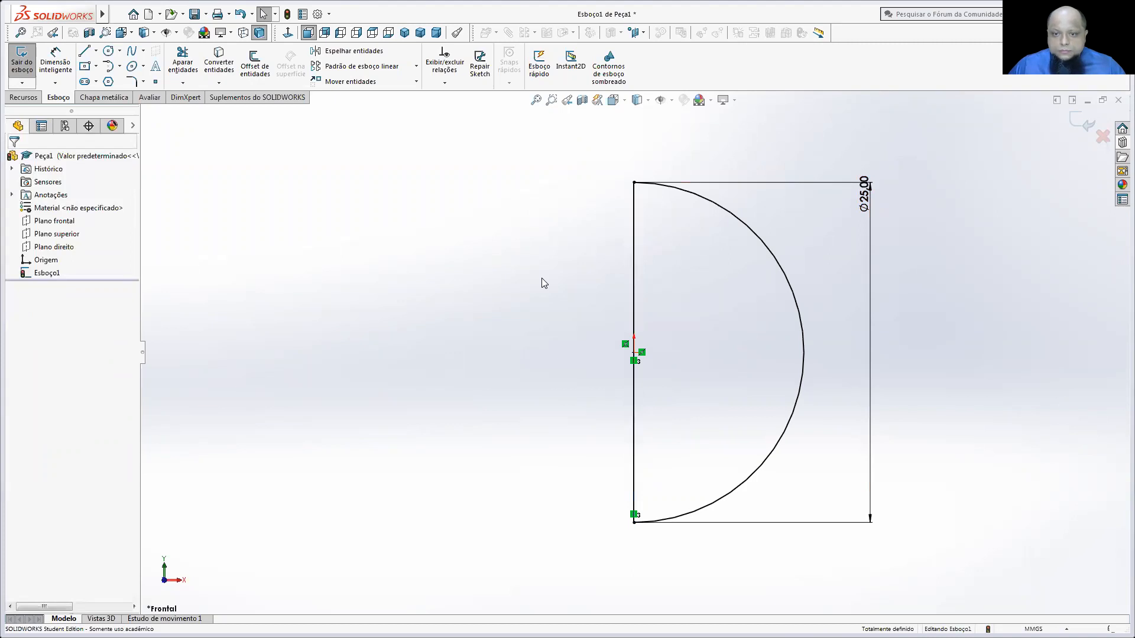
# - Revolve the half-circle 360° around its straight line to make a solid sphere
pyautogui.click(17, 98)
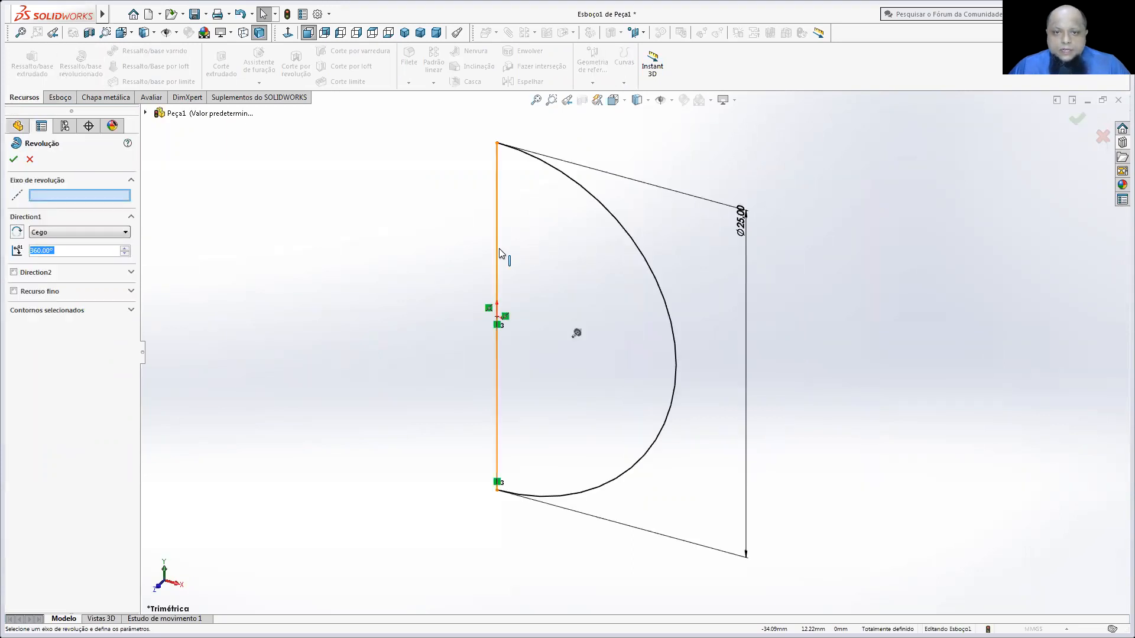
pyautogui.click(498, 248)
pyautogui.moveTo(579, 298); pyautogui.dragTo(408, 227, button='middle')
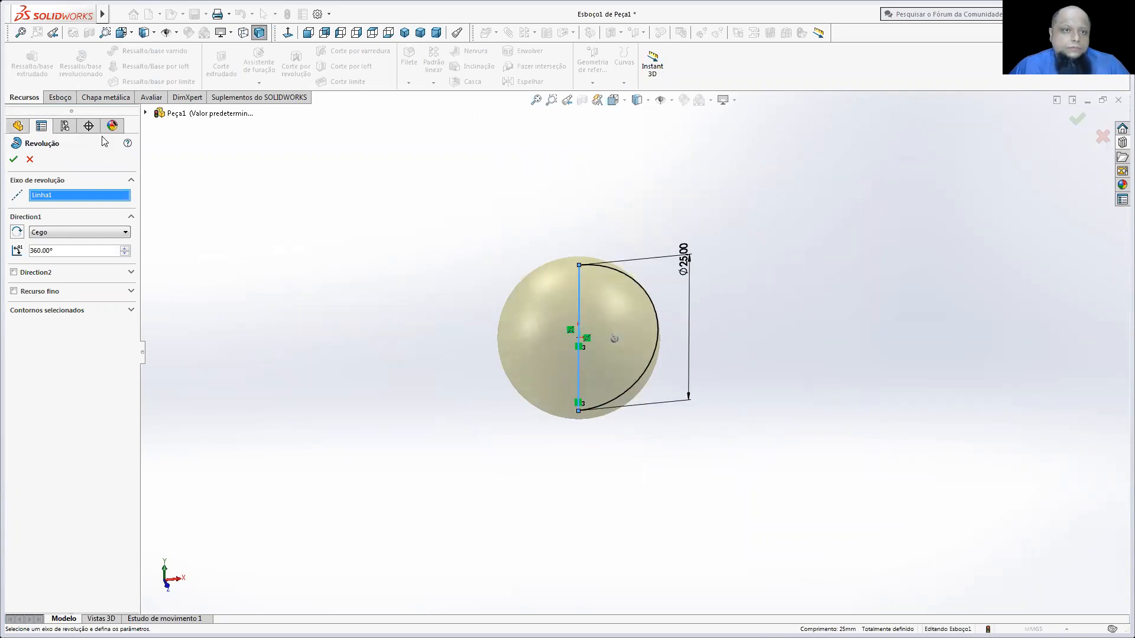
pyautogui.click(13, 160)
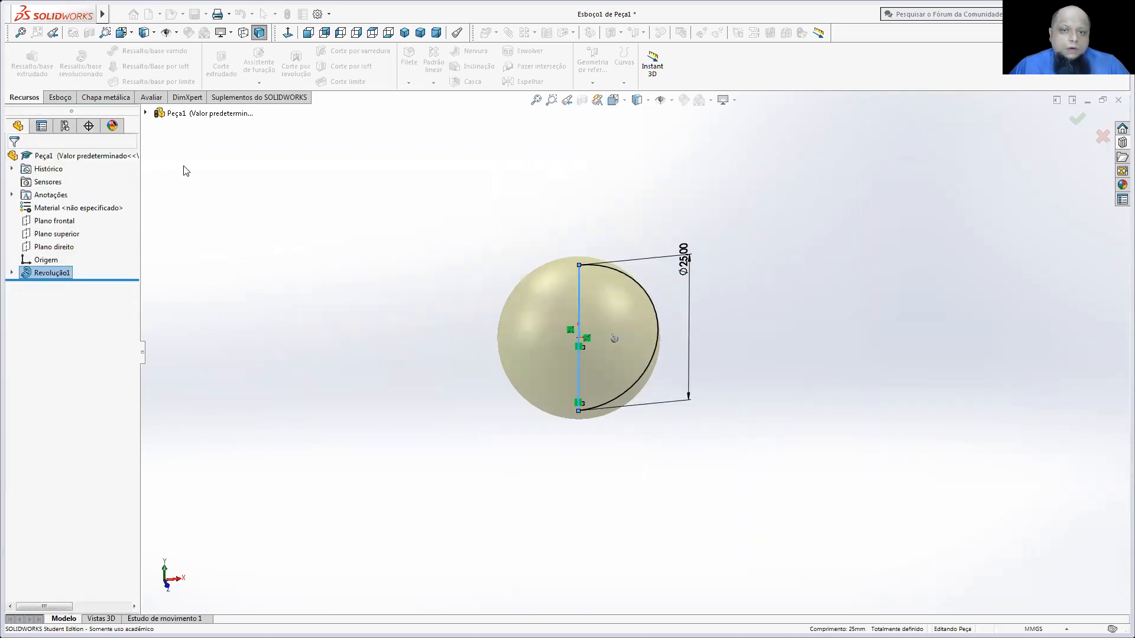
# - Save the part as "esfera 25 mm" in the Downloads folder
pyautogui.click(194, 14)
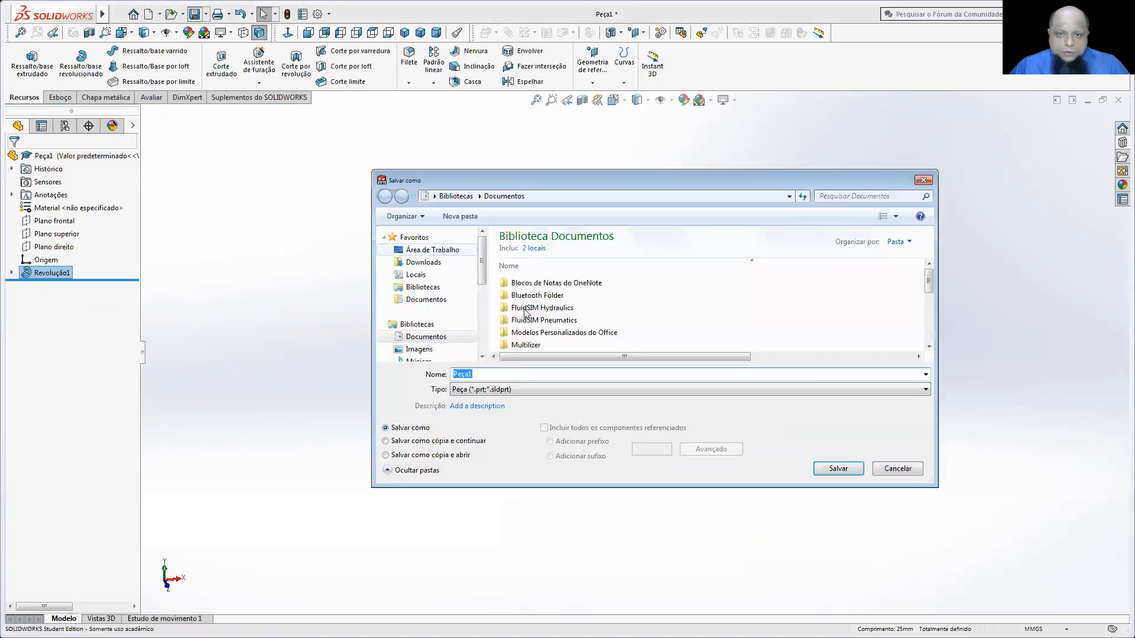
pyautogui.click(423, 261)
pyautogui.click(472, 374)
pyautogui.write('esfera 25 mm')
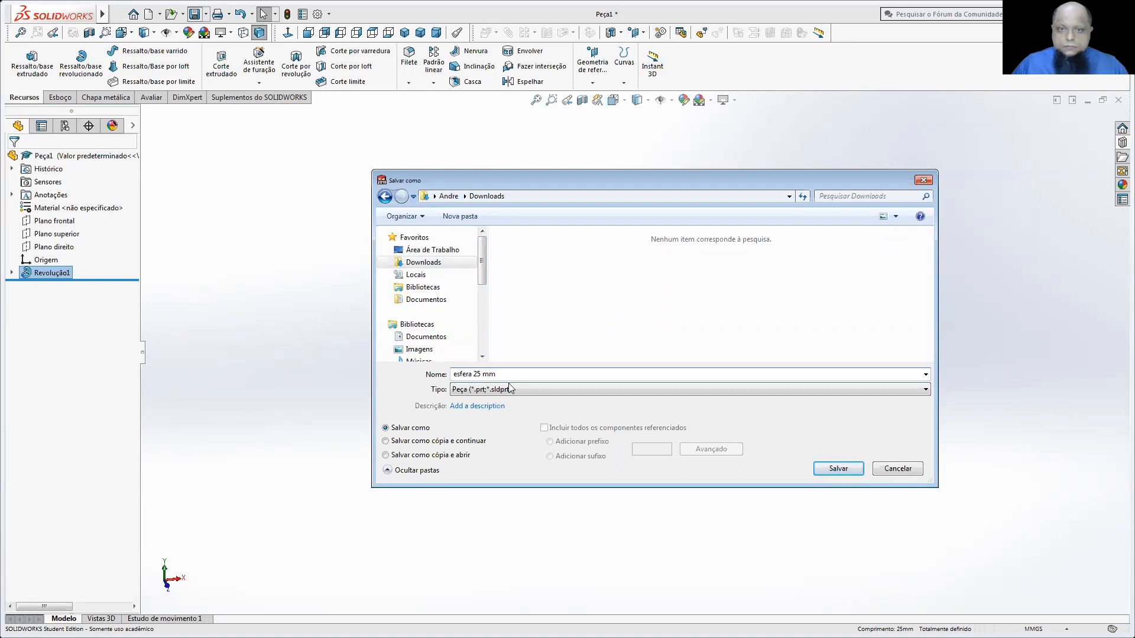
pyautogui.click(837, 468)
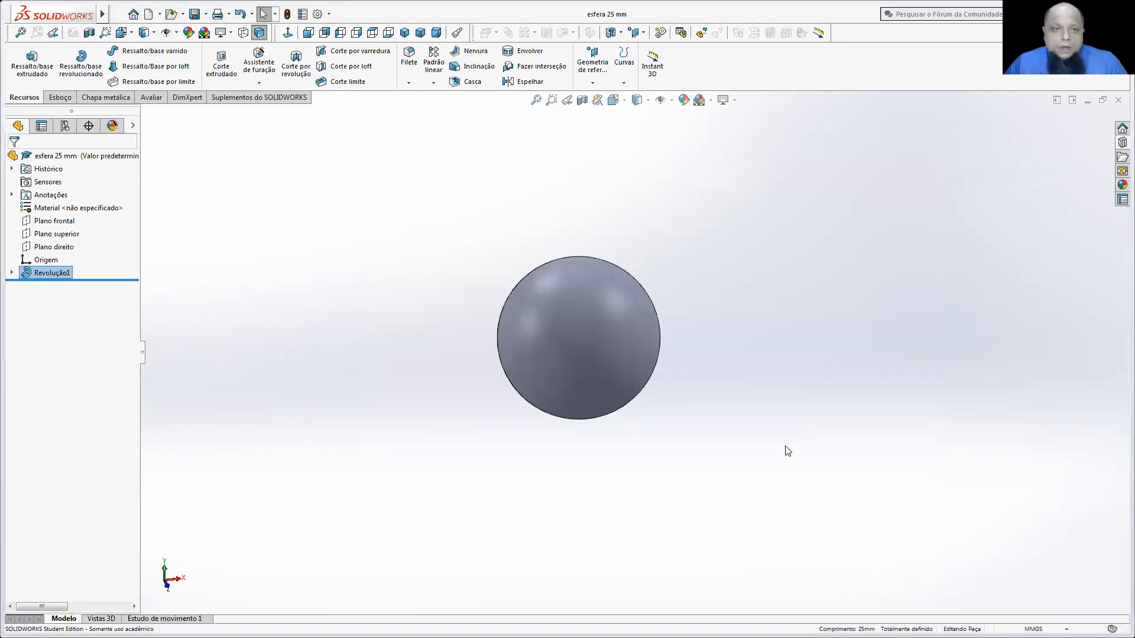
# - Create a second new part document and show it in isometric view
pyautogui.click(147, 19)
pyautogui.click(465, 452)
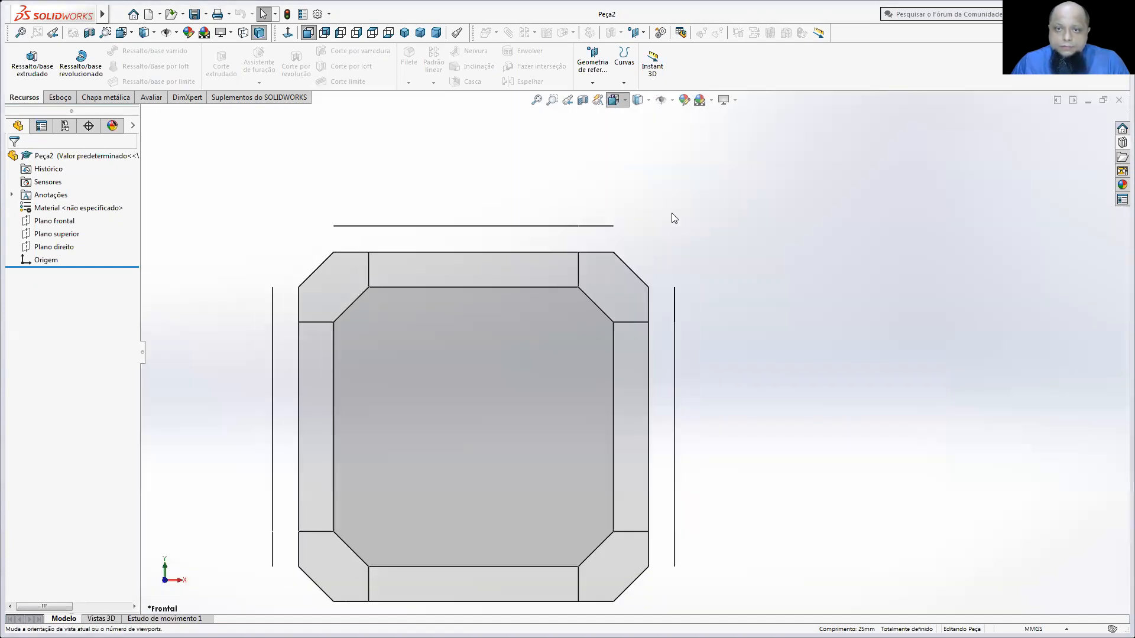
pyautogui.press('space')
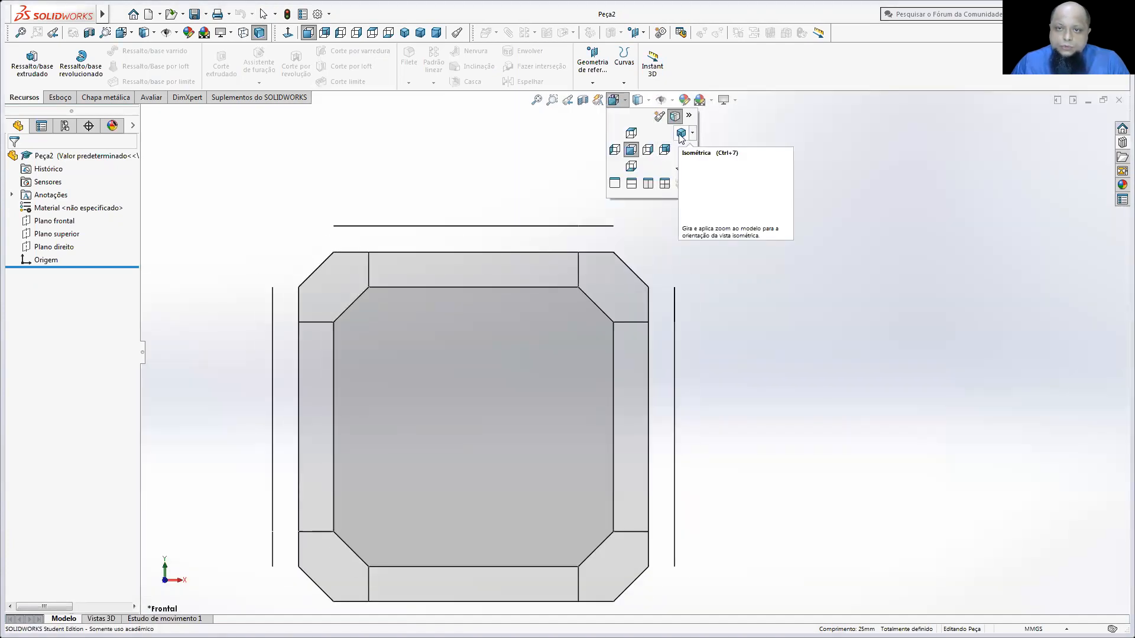
pyautogui.click(681, 135)
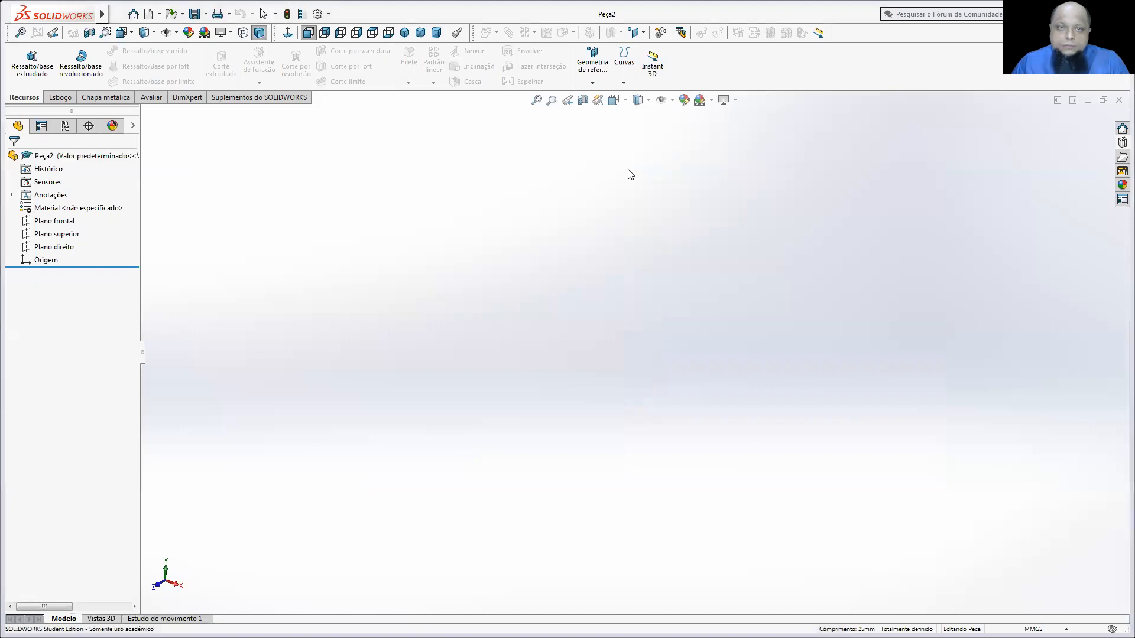
# - Sketch a horizontal straight slot around the origin on the front plane, leaving its centre off the origin
pyautogui.click(59, 97)
pyautogui.click(12, 70)
pyautogui.click(520, 191)
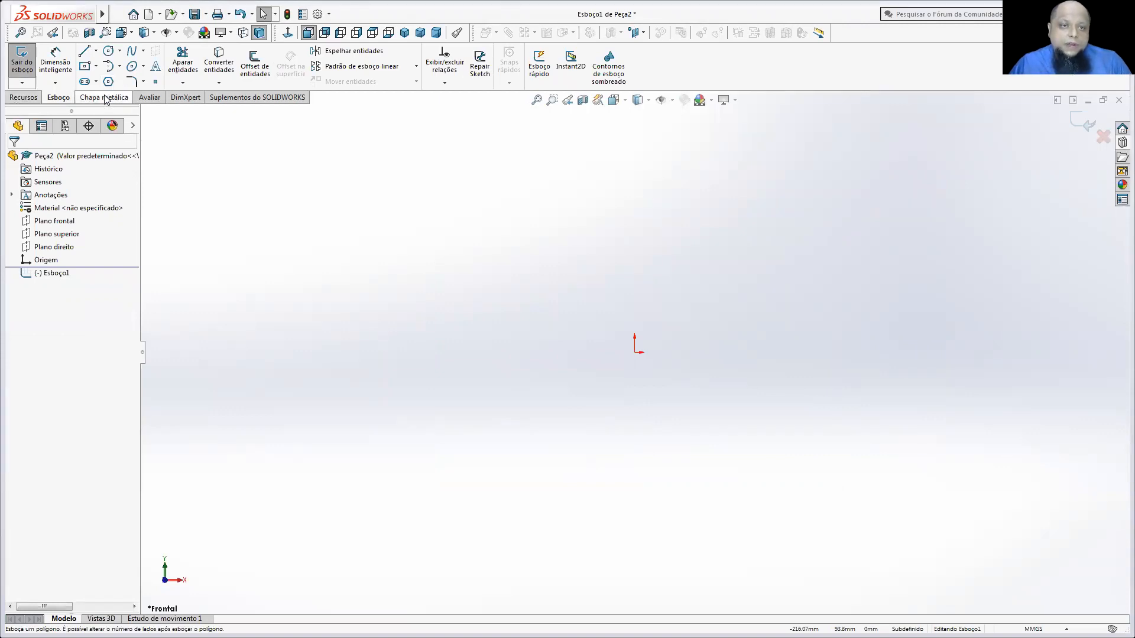
pyautogui.click(84, 81)
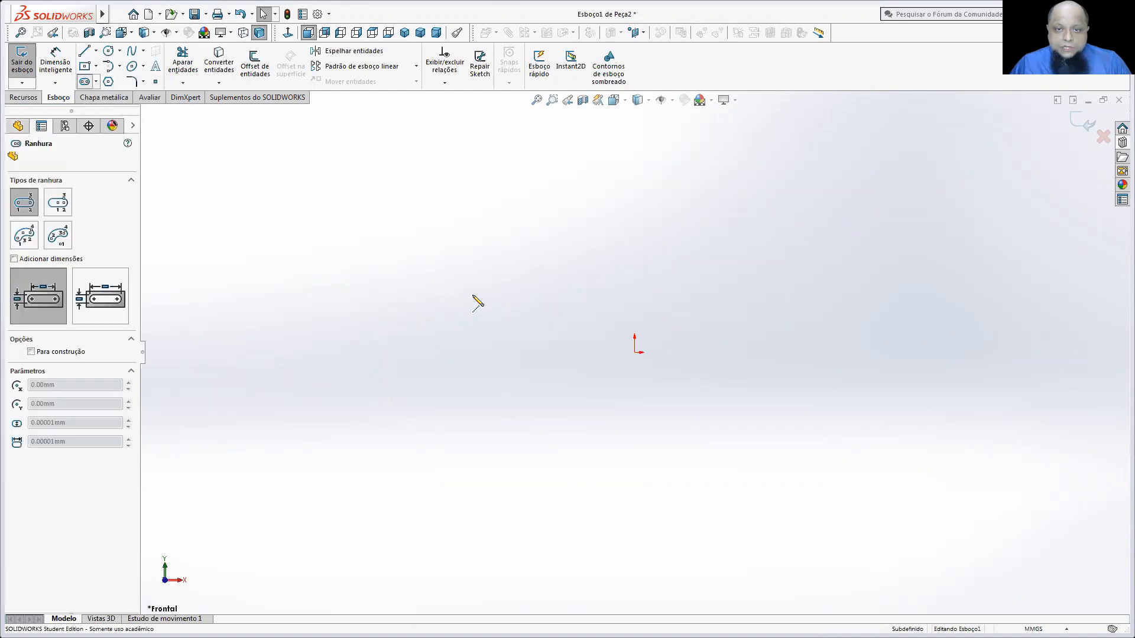
pyautogui.click(486, 322)
pyautogui.click(888, 323)
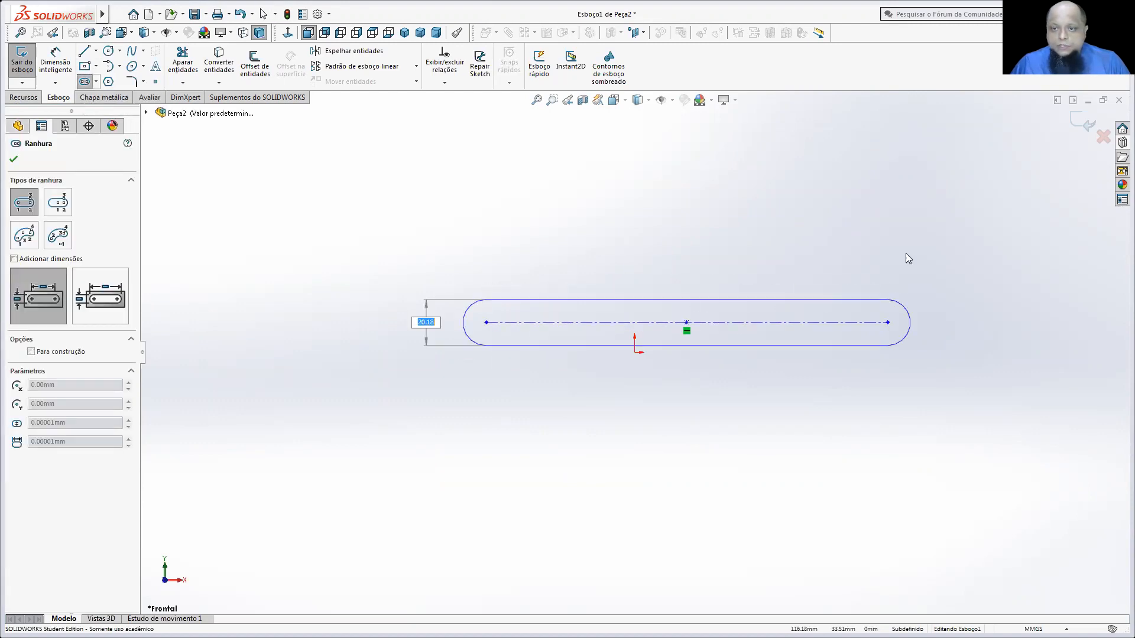
pyautogui.click(920, 228)
pyautogui.press('Escape')
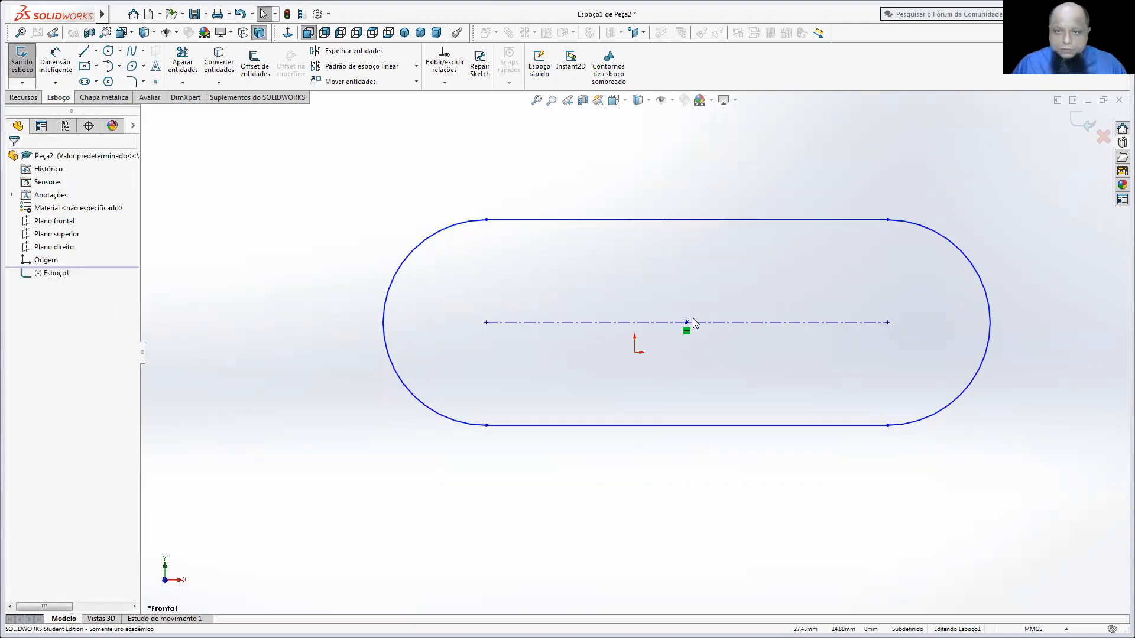
# - Make the slot's centre point coincident with the origin and set its centre-to-centre length to 100 mm
pyautogui.keyDown('ctrl'); pyautogui.click(634, 354); pyautogui.keyUp('ctrl')
pyautogui.click(668, 303)
pyautogui.click(43, 70)
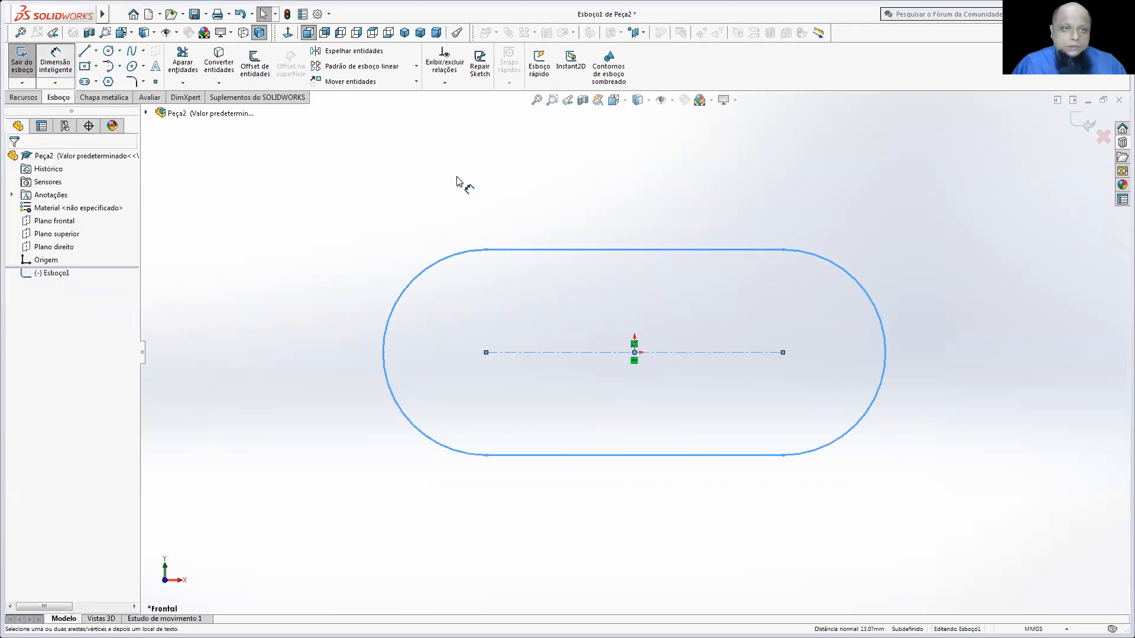
pyautogui.click(654, 352)
pyautogui.click(654, 201)
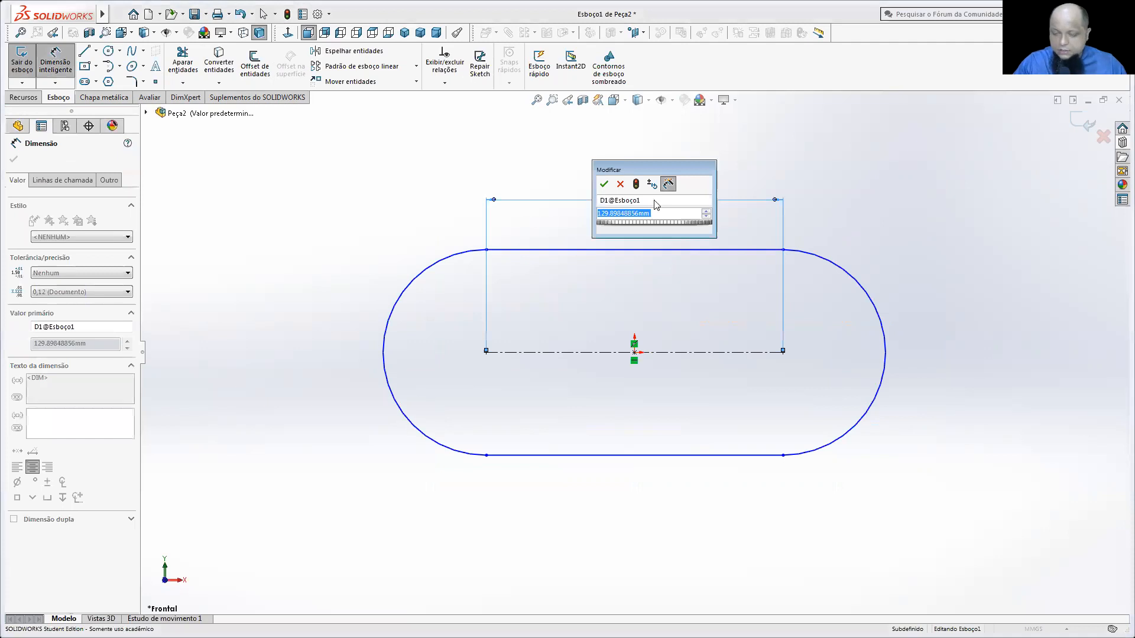
pyautogui.write('100')
pyautogui.press('Return')
# - Dimension the radius of the slot's rounded end as 50 mm
pyautogui.click(838, 265)
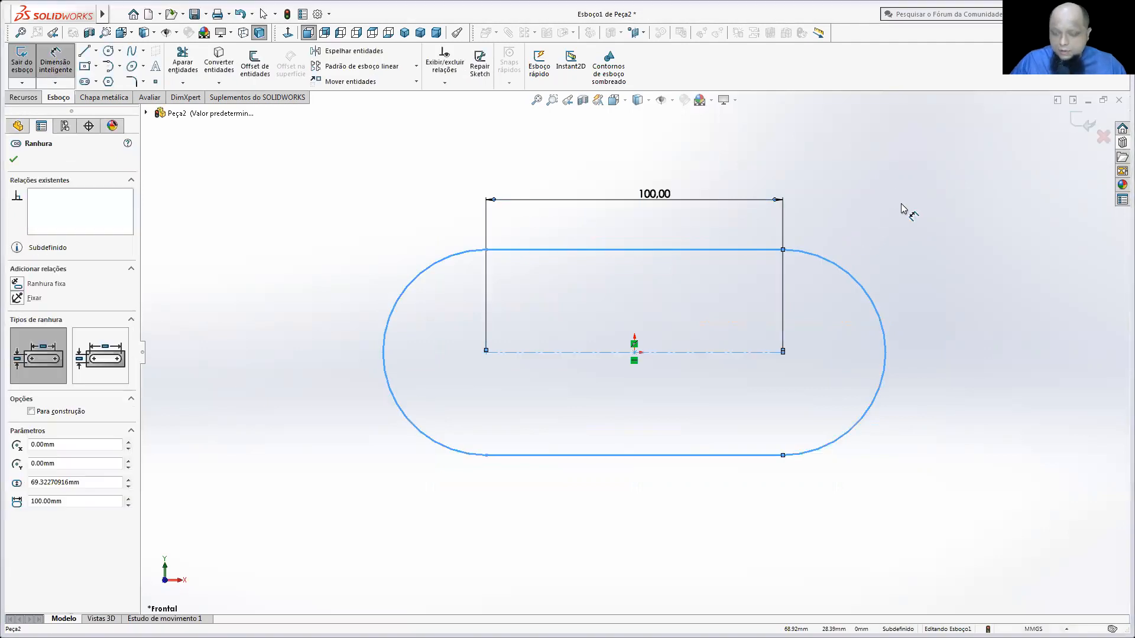
pyautogui.click(902, 210)
pyautogui.write('50')
pyautogui.press('Return')
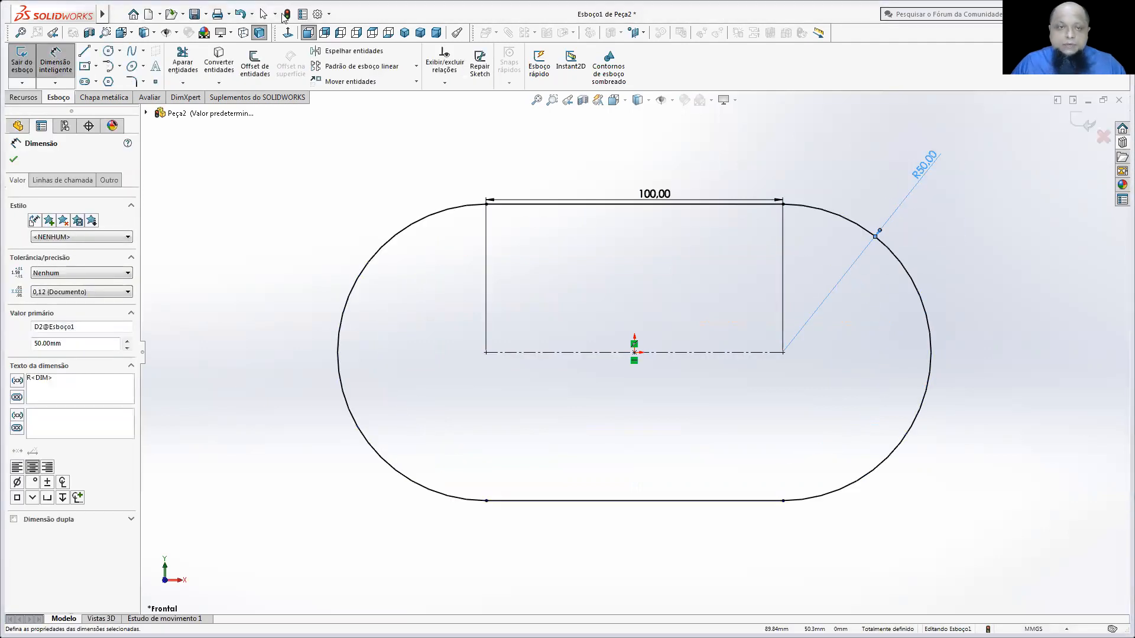
# - Sketch a chain of horizontal and vertical lines running below the slot, connecting its leftmost and rightmost arc points
pyautogui.click(86, 51)
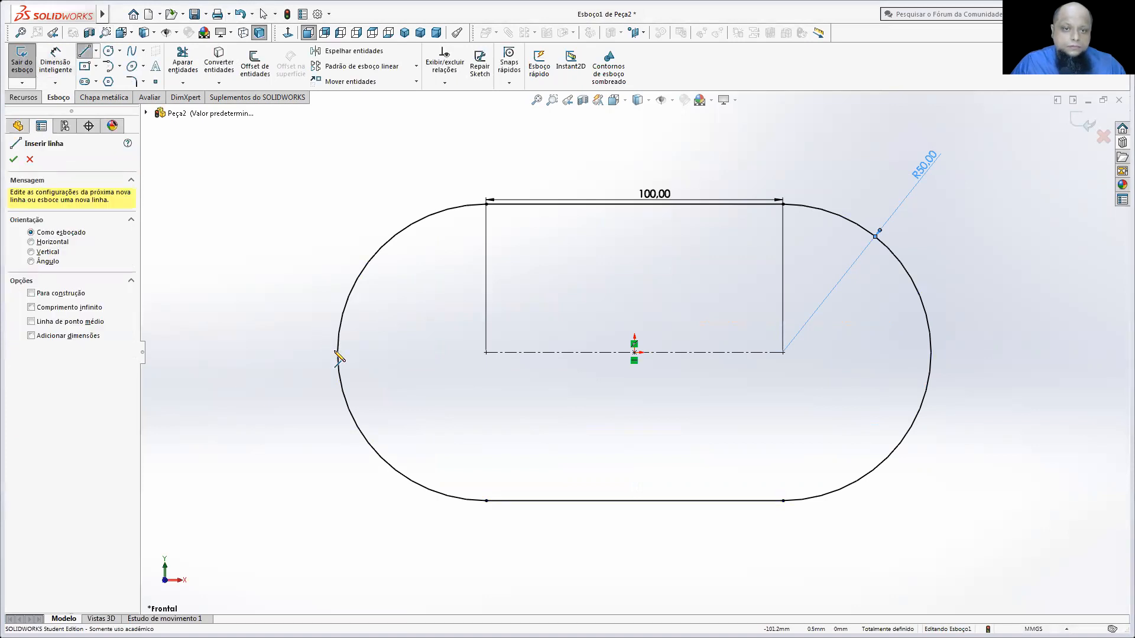
pyautogui.click(338, 352)
pyautogui.click(218, 352)
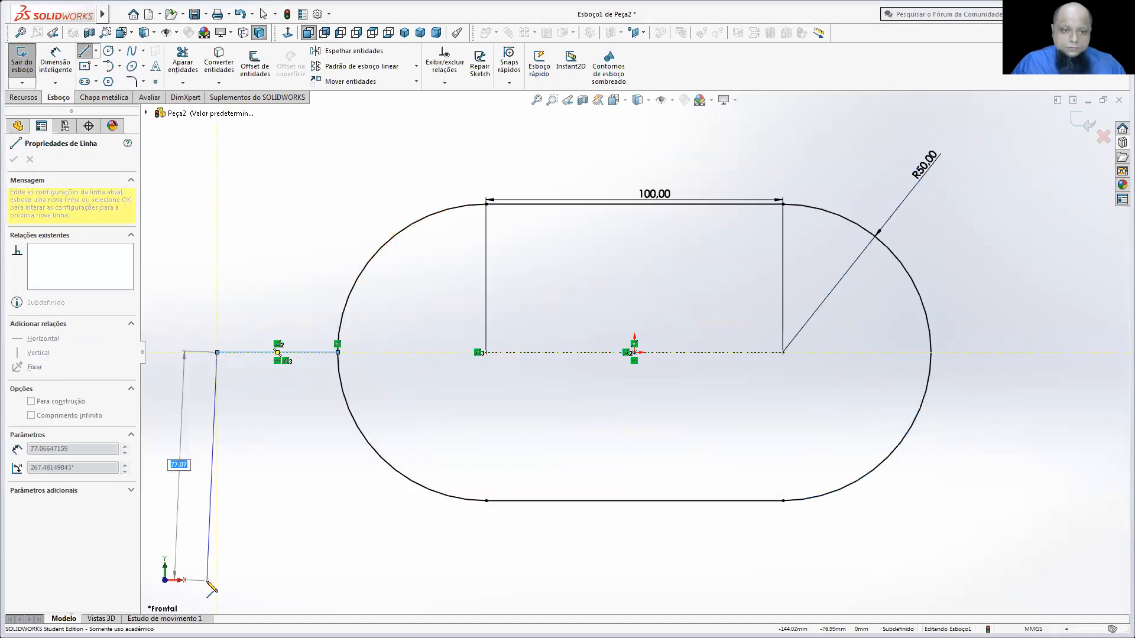
pyautogui.click(218, 585)
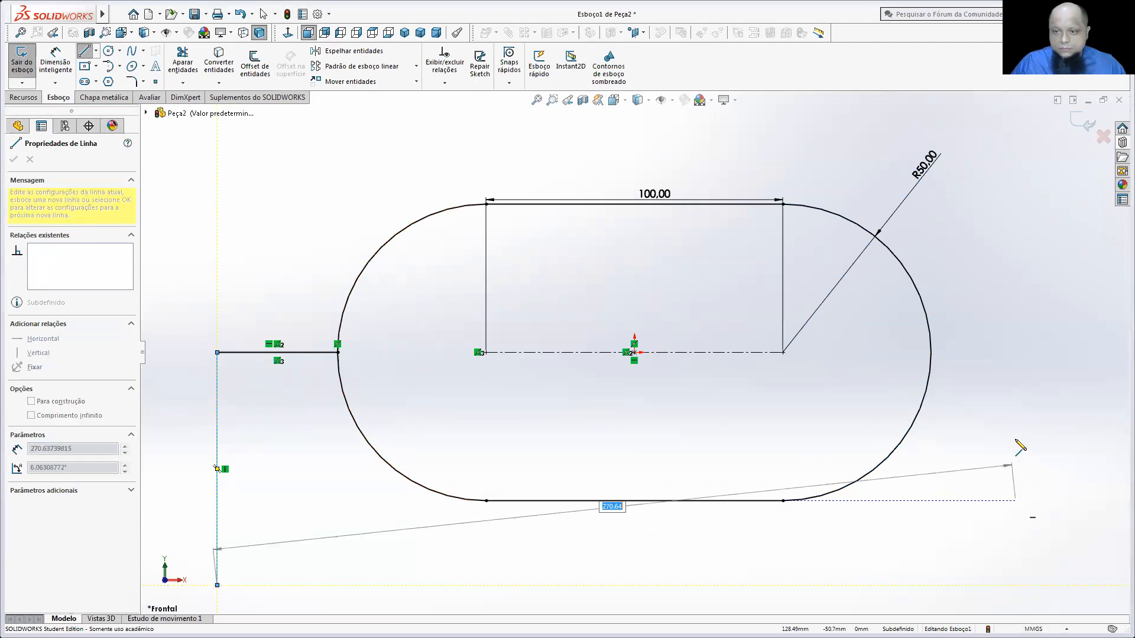
pyautogui.click(969, 585)
pyautogui.click(969, 352)
pyautogui.click(931, 353)
pyautogui.press('Escape')
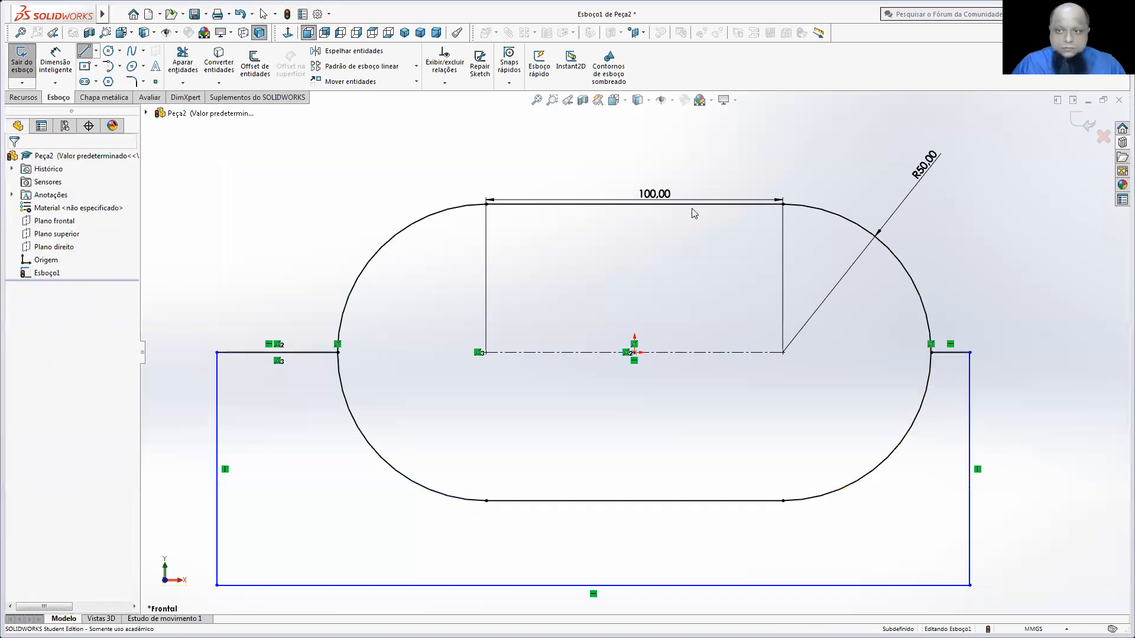
# - Dimension the short horizontal lines on both sides of the slot as 50 mm each
pyautogui.click(56, 61)
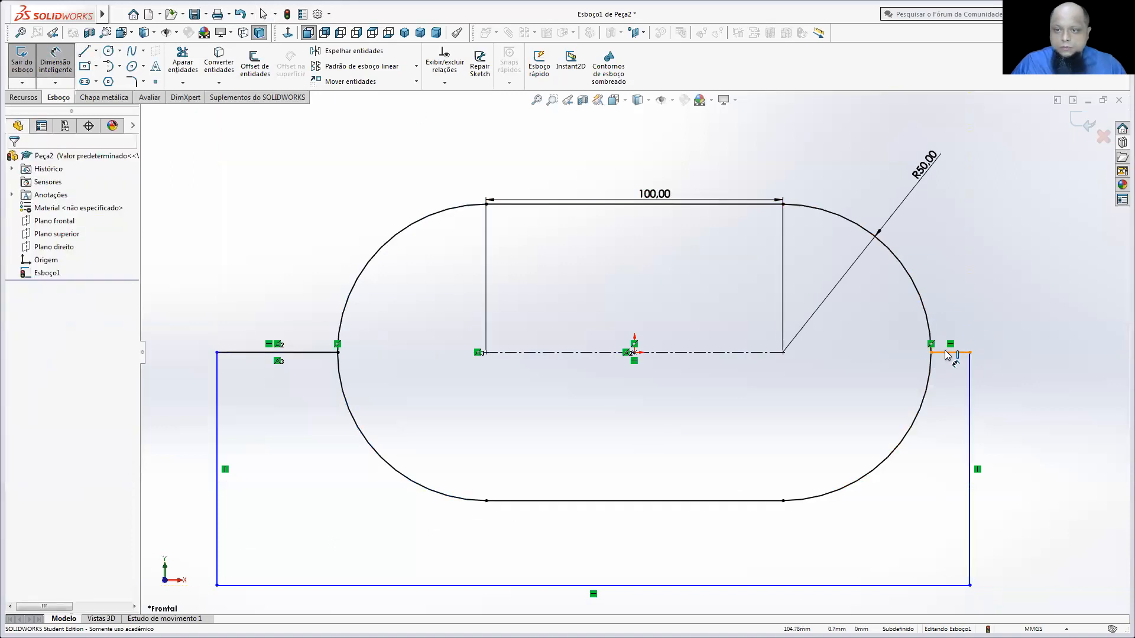
pyautogui.click(948, 353)
pyautogui.click(959, 302)
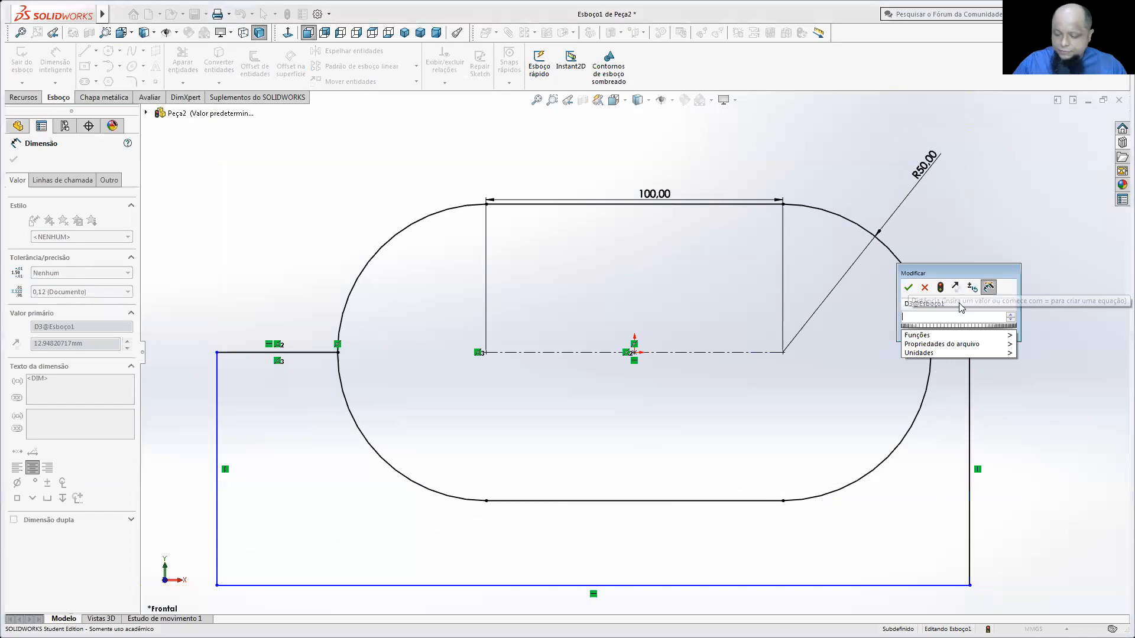
pyautogui.write('50')
pyautogui.press('Return')
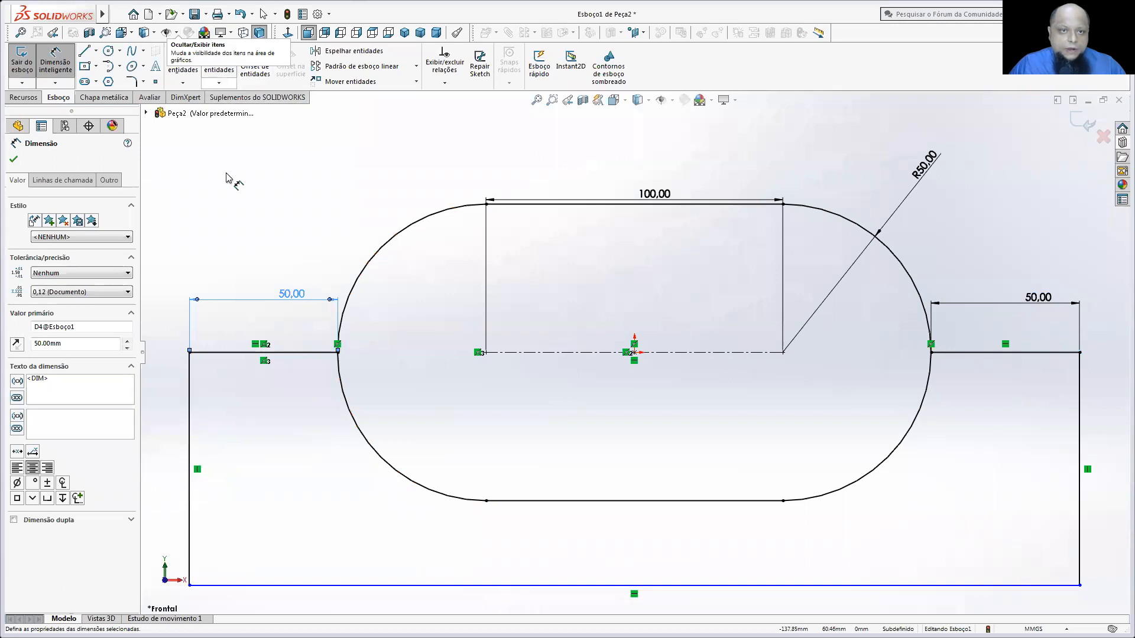
# - Trim away the slot's upper half, its top line and upper arc portions, accepting the loss of the affected relations
pyautogui.click(183, 59)
pyautogui.click(397, 239)
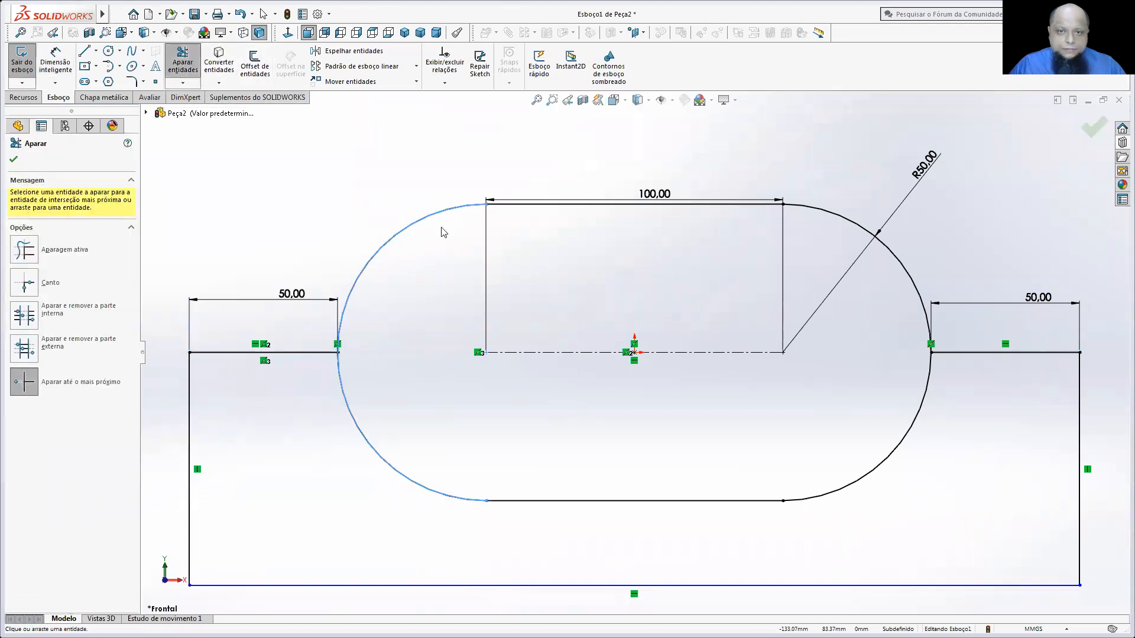
pyautogui.press('Return')
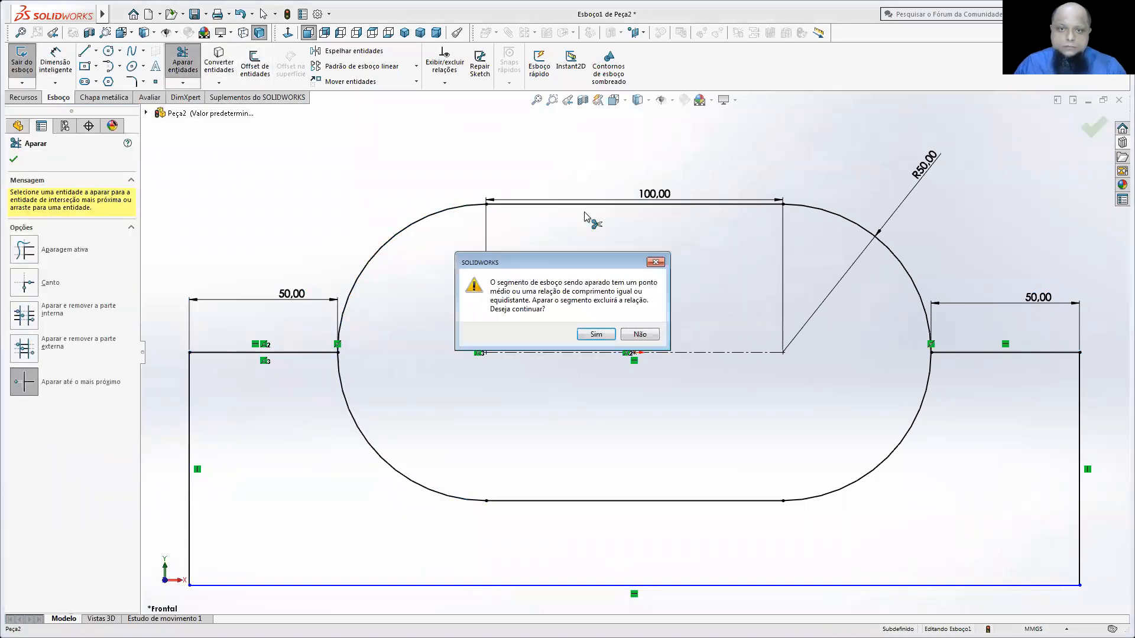
pyautogui.press('Return')
pyautogui.click(819, 217)
pyautogui.press('Return')
pyautogui.press('f')
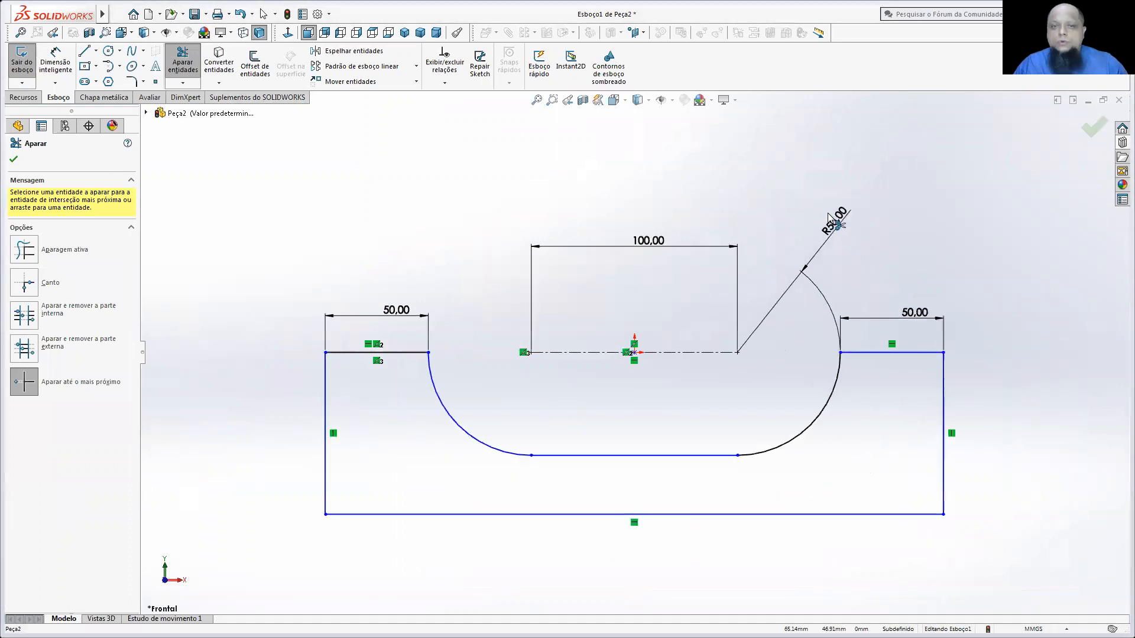
# - Extrude the U-shaped profile 100 mm as a boss with the mid-plane end condition
pyautogui.click(23, 98)
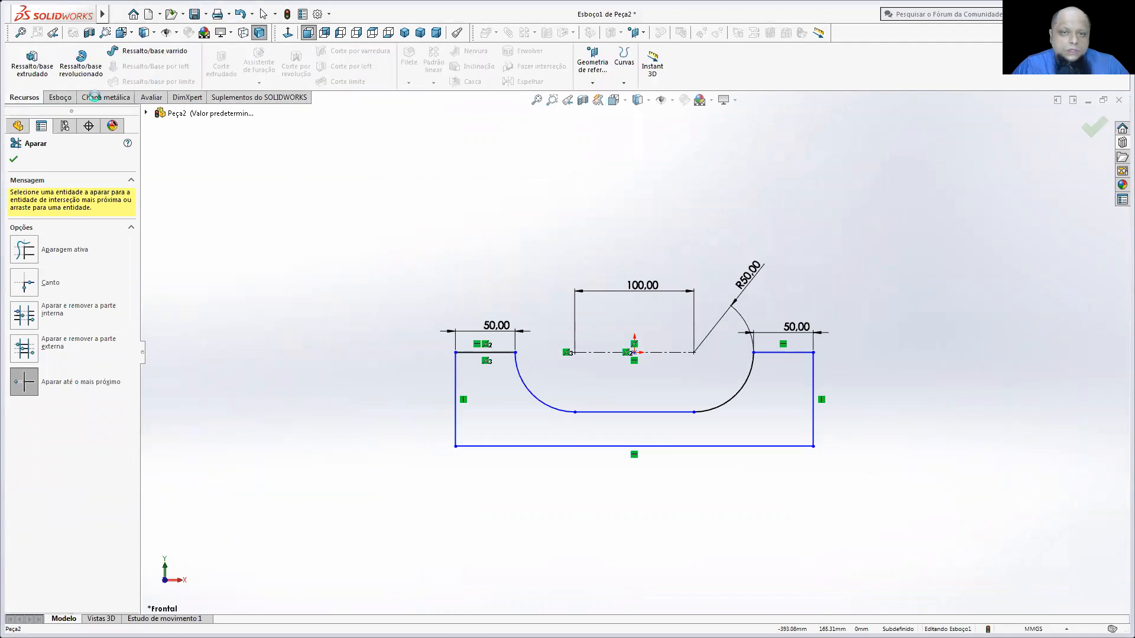
pyautogui.click(31, 59)
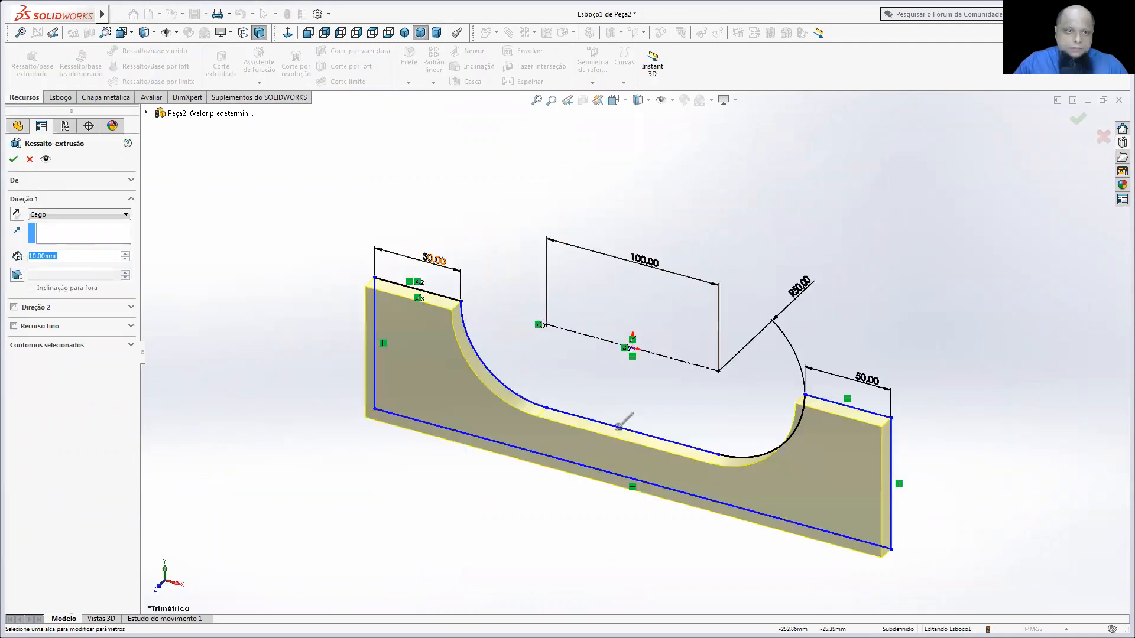
pyautogui.write('100')
pyautogui.press('Return')
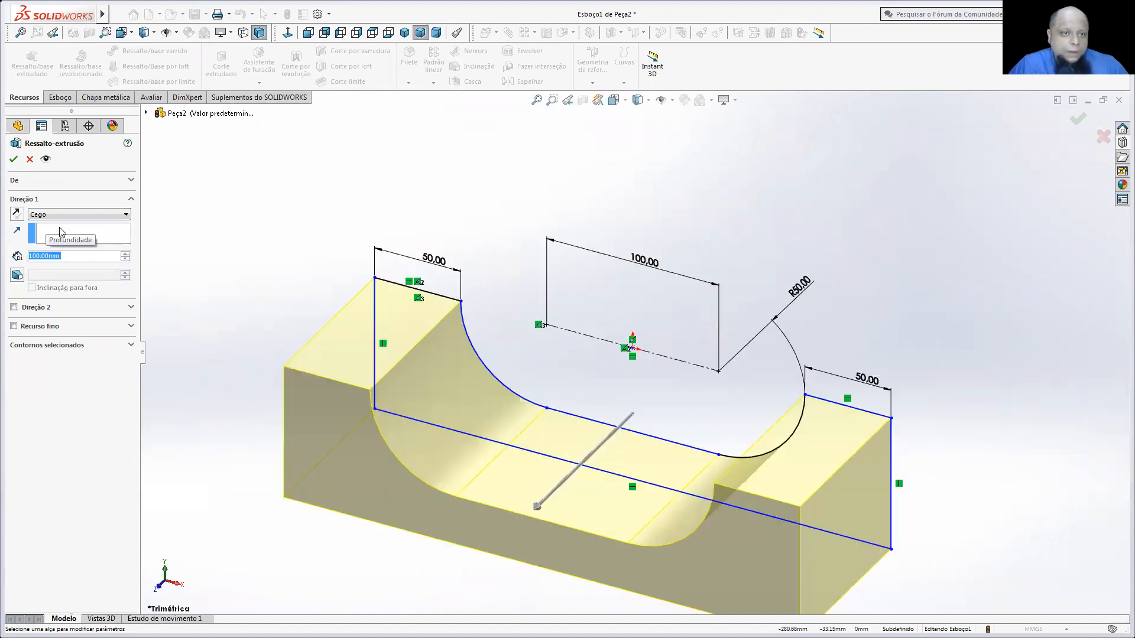
pyautogui.click(52, 261)
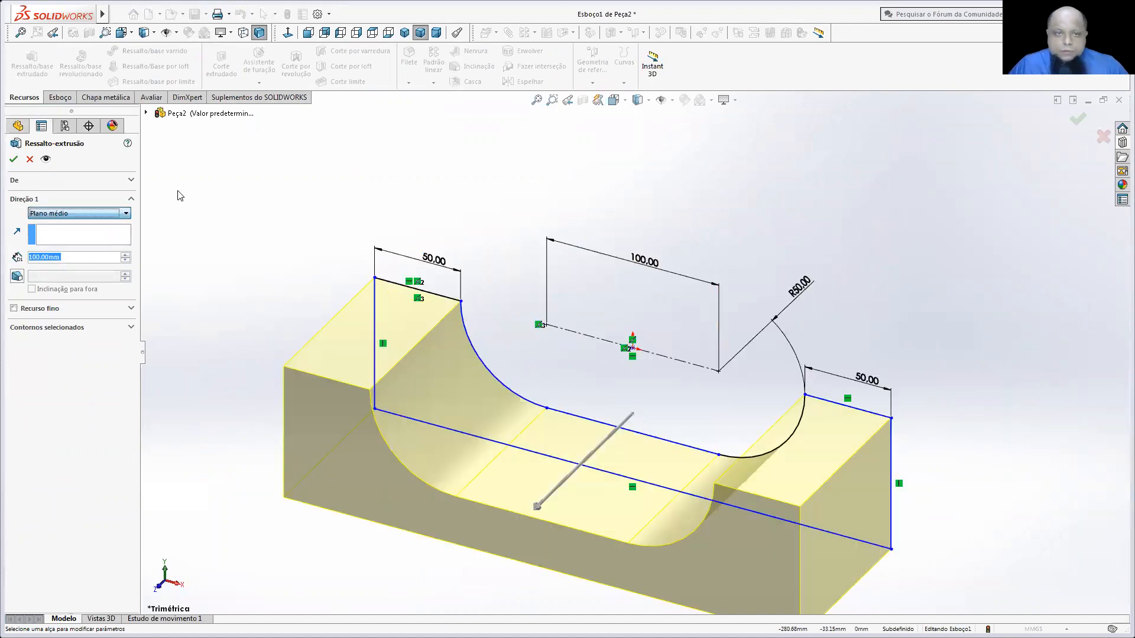
pyautogui.click(13, 159)
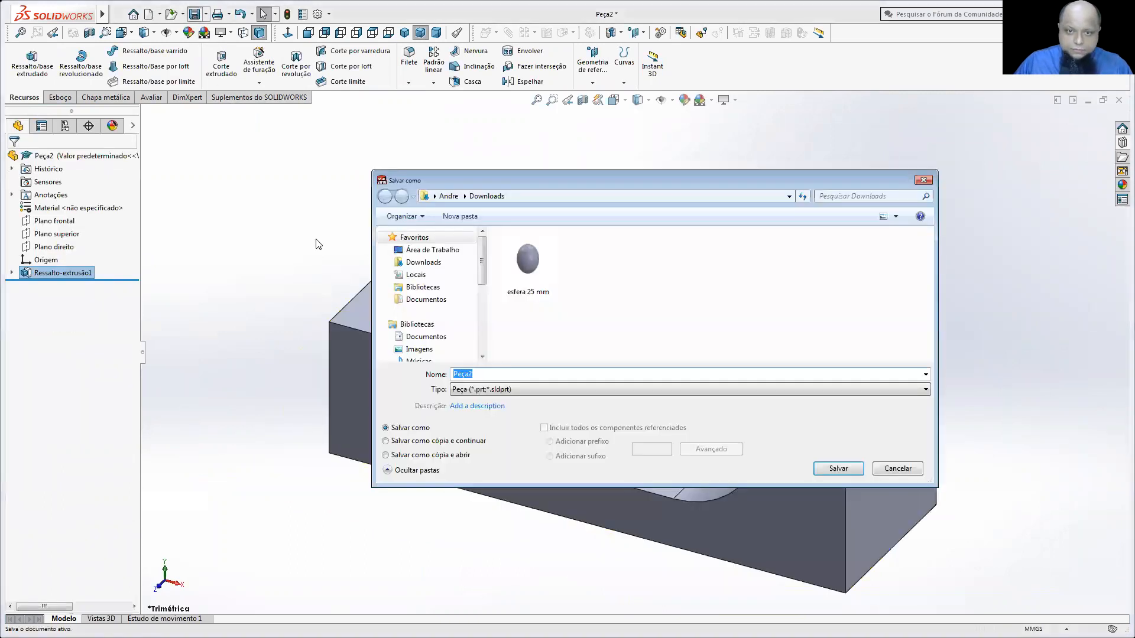
# - Save the part as "ralf pipe r50" in the Downloads folder
pyautogui.write('ralf pipe r50')
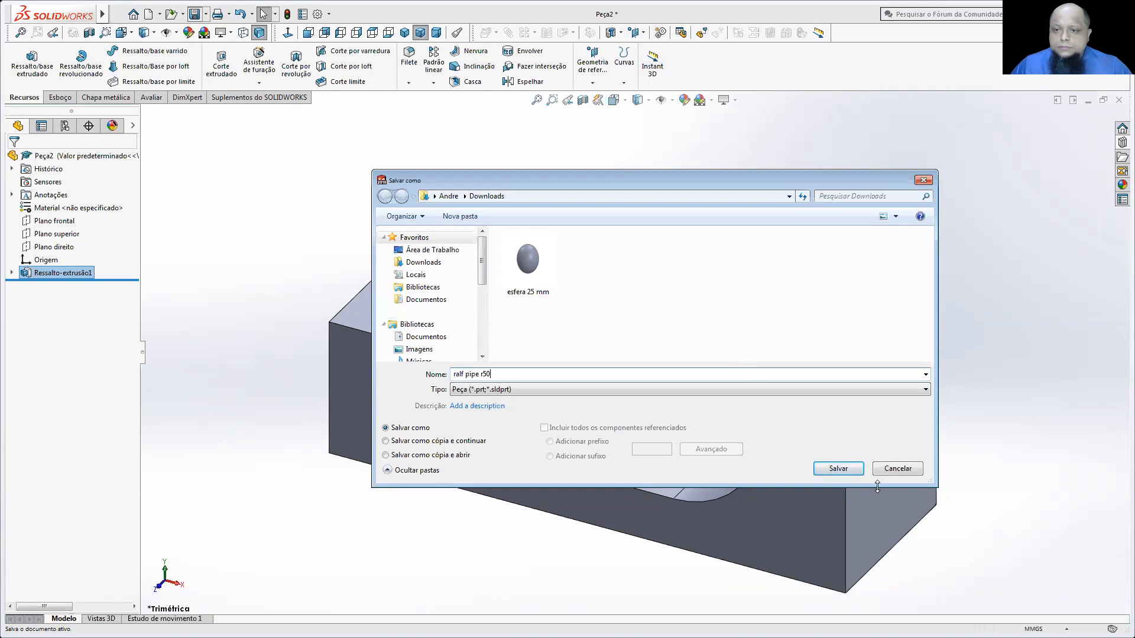
pyautogui.click(848, 468)
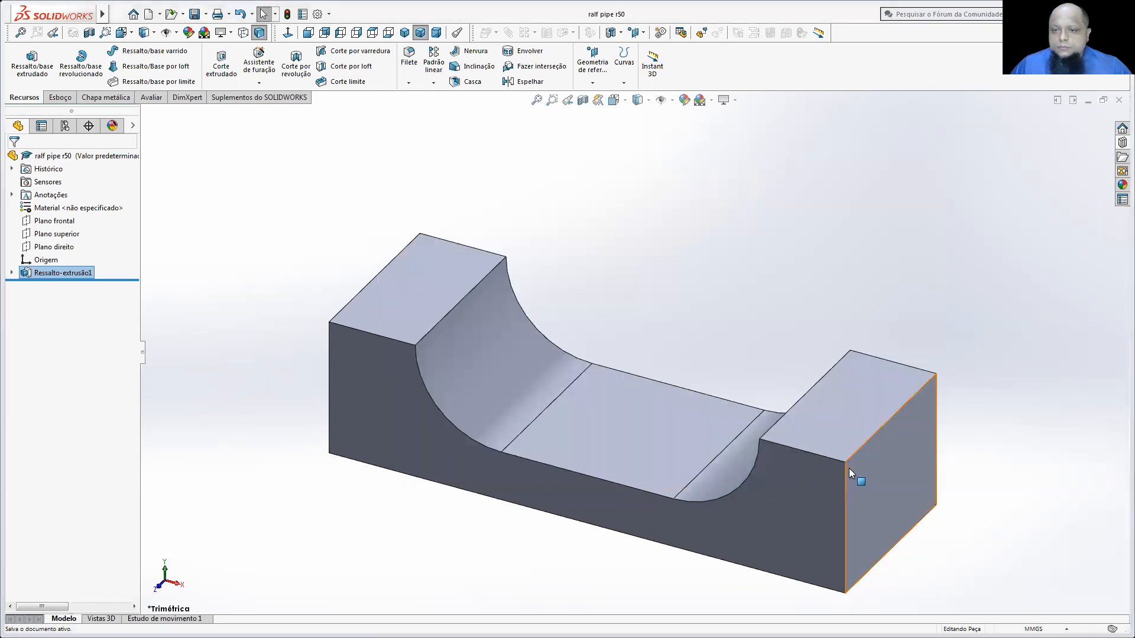
# - Create a new assembly and place the ralf pipe r50 part in it as the first component
pyautogui.click(148, 14)
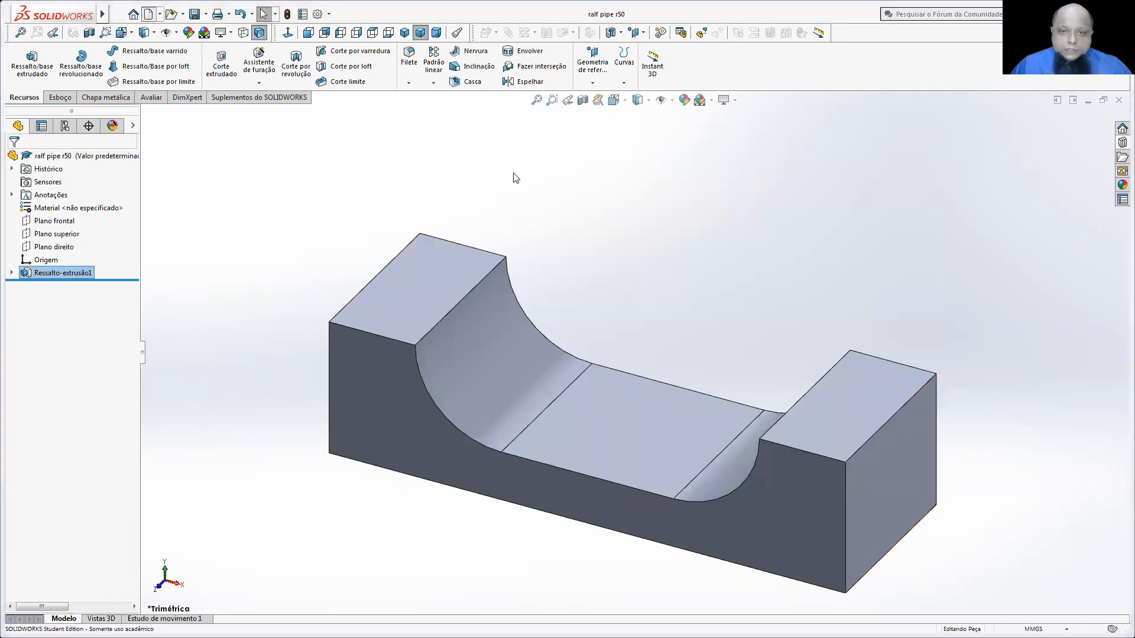
pyautogui.click(439, 277)
pyautogui.click(462, 454)
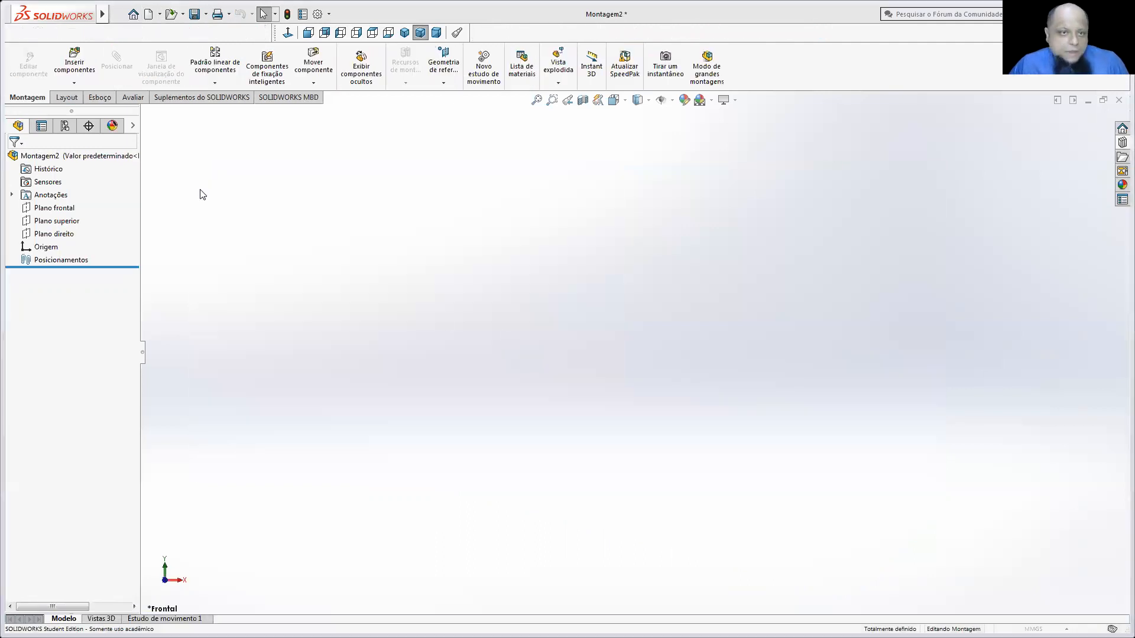
pyautogui.click(600, 386)
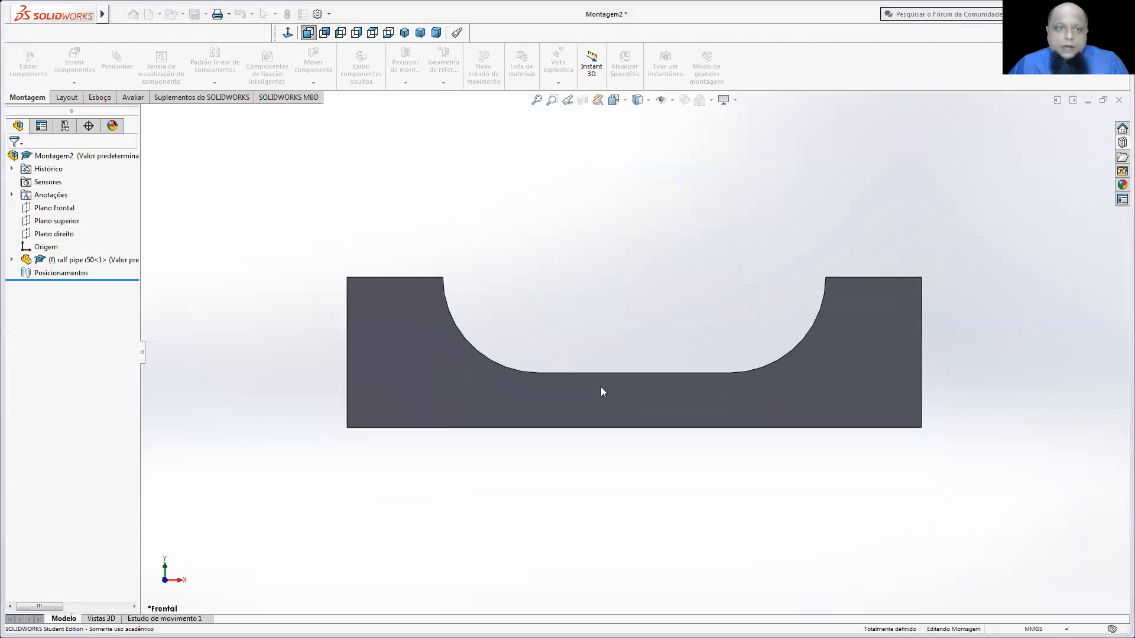
# - Insert the esfera 25 mm part into the assembly as a second component
pyautogui.click(74, 65)
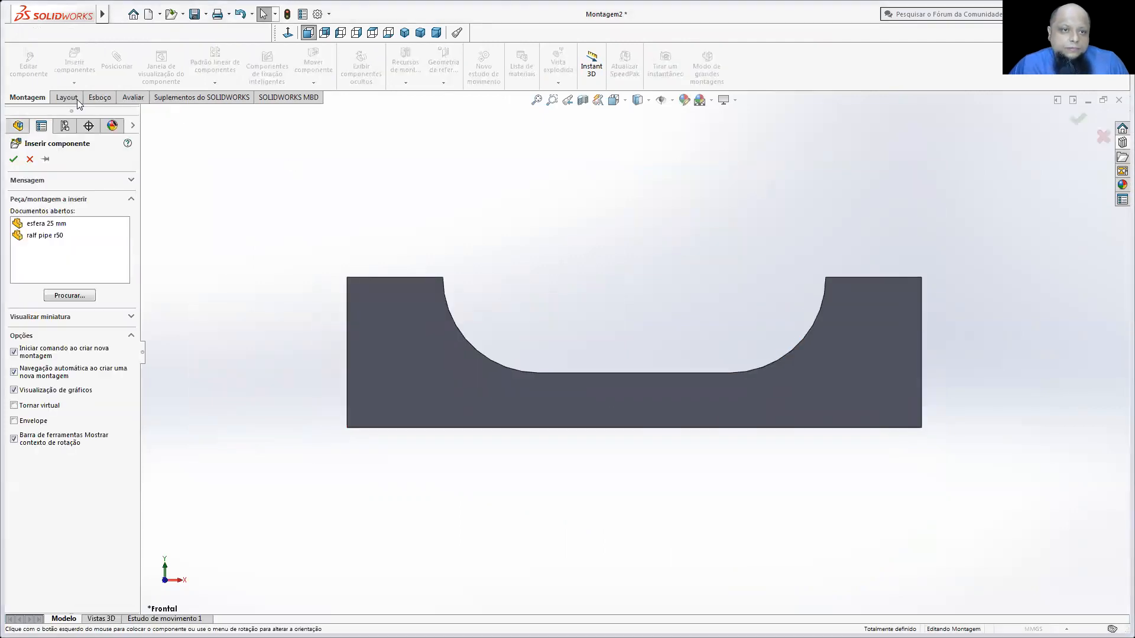
pyautogui.click(48, 223)
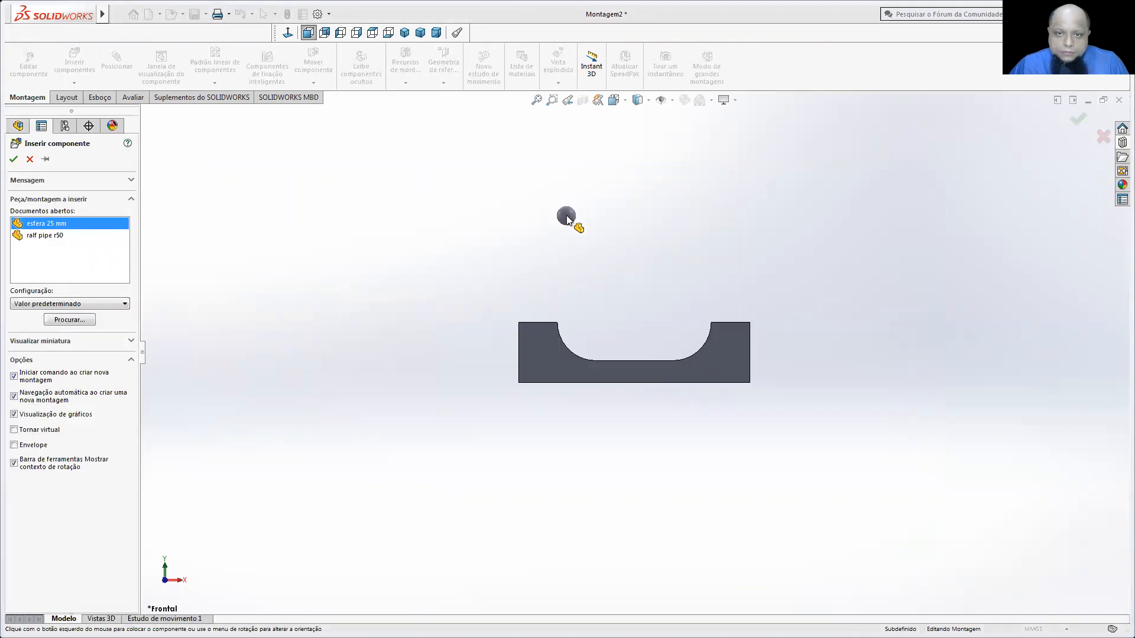
# - Place the esfera 25 mm component above the half pipe and centre it over the block's depth in a side view
pyautogui.click(566, 215)
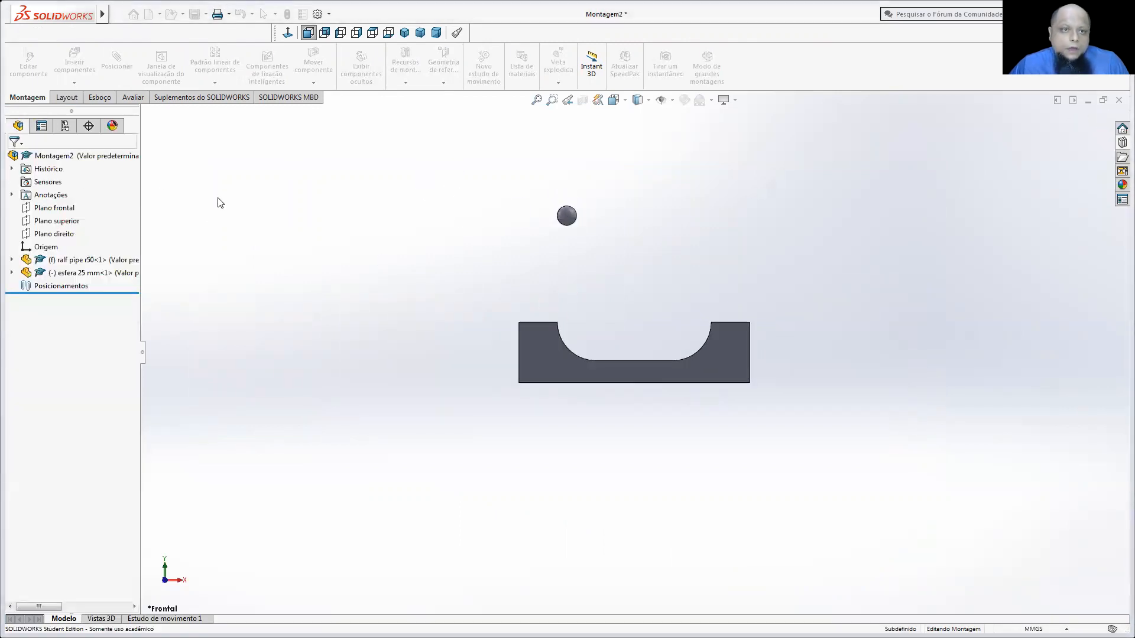
pyautogui.moveTo(387, 204); pyautogui.dragTo(515, 218, button='middle')
pyautogui.moveTo(964, 241); pyautogui.dragTo(362, 226)
pyautogui.click(352, 323)
pyautogui.rightClick(352, 322)
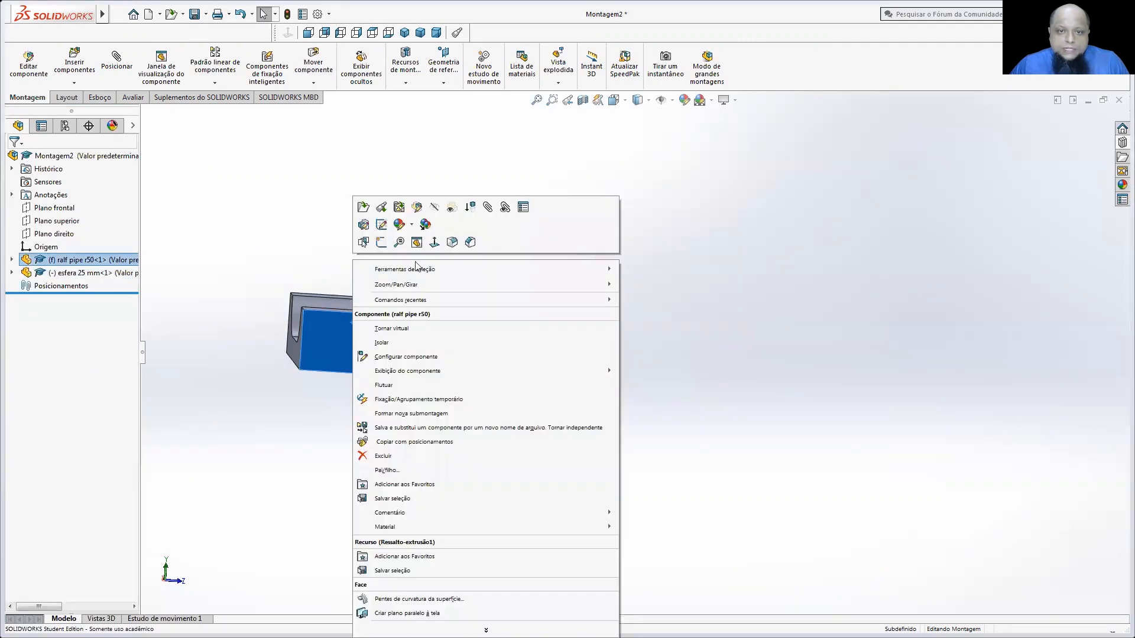
pyautogui.moveTo(638, 164); pyautogui.dragTo(644, 163)
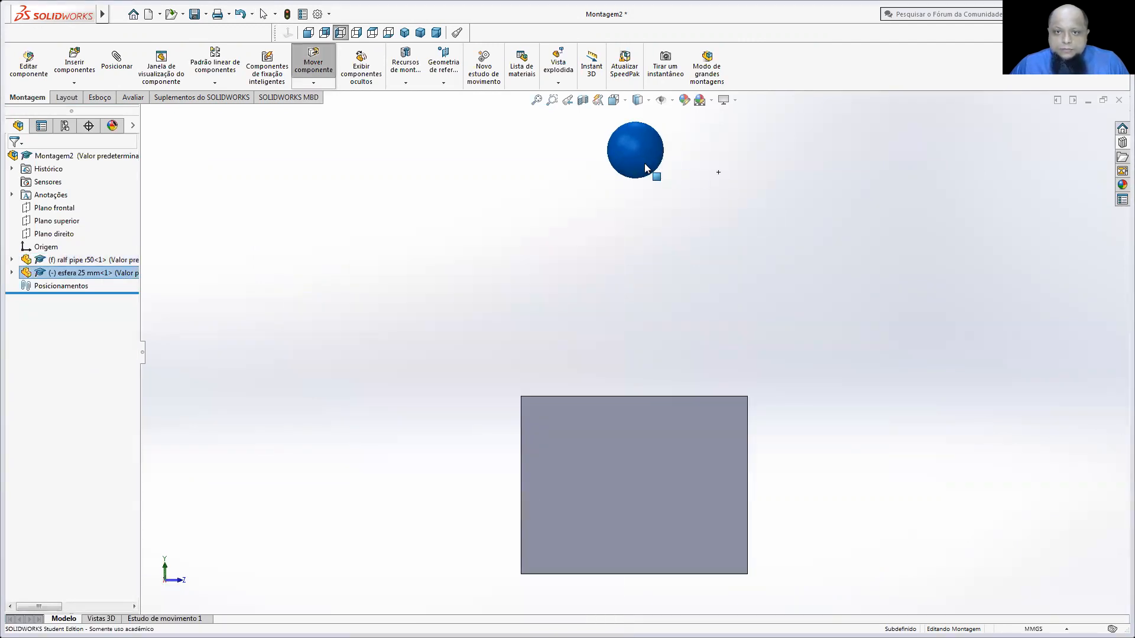
# - Position the sphere above the first curved wall of the half pipe in a view normal to the block's profile face
pyautogui.moveTo(666, 246); pyautogui.dragTo(378, 440, button='middle')
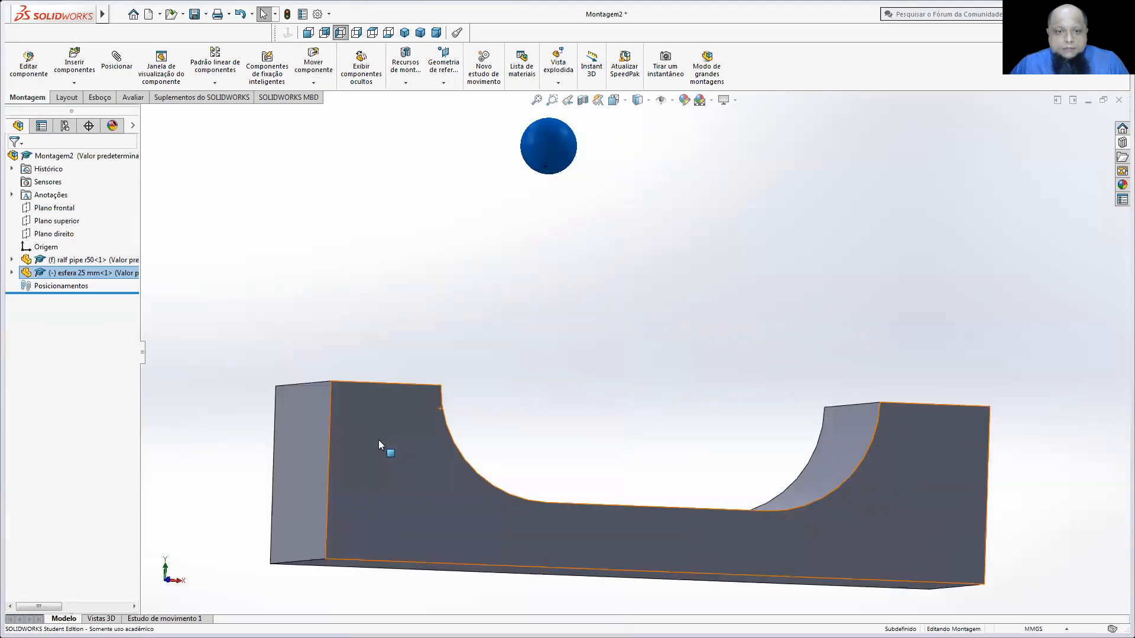
pyautogui.rightClick(378, 439)
pyautogui.click(461, 243)
pyautogui.moveTo(555, 186); pyautogui.dragTo(483, 178)
pyautogui.moveTo(576, 387); pyautogui.dragTo(448, 137)
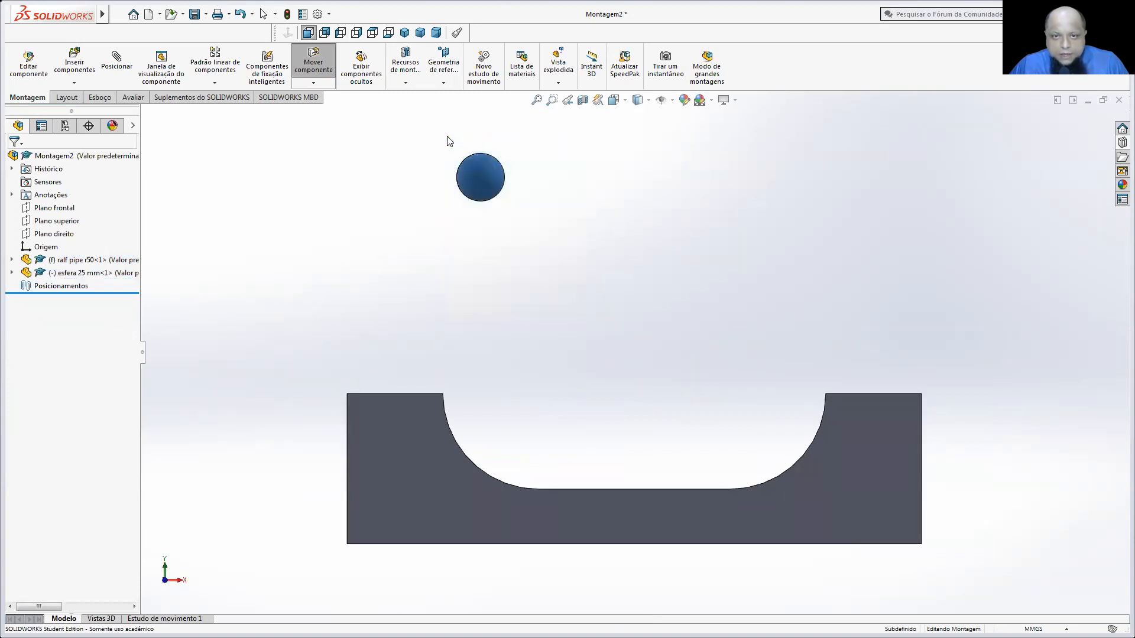
pyautogui.click(447, 137)
pyautogui.moveTo(490, 184); pyautogui.dragTo(487, 184)
pyautogui.click(498, 226)
pyautogui.moveTo(555, 391); pyautogui.dragTo(447, 146)
pyautogui.click(623, 239)
# - Examine the sphere's position over the half pipe from above, from the front and in an isometric view
pyautogui.scroll(3, 587, 311)
pyautogui.moveTo(568, 295); pyautogui.dragTo(476, 443, button='middle')
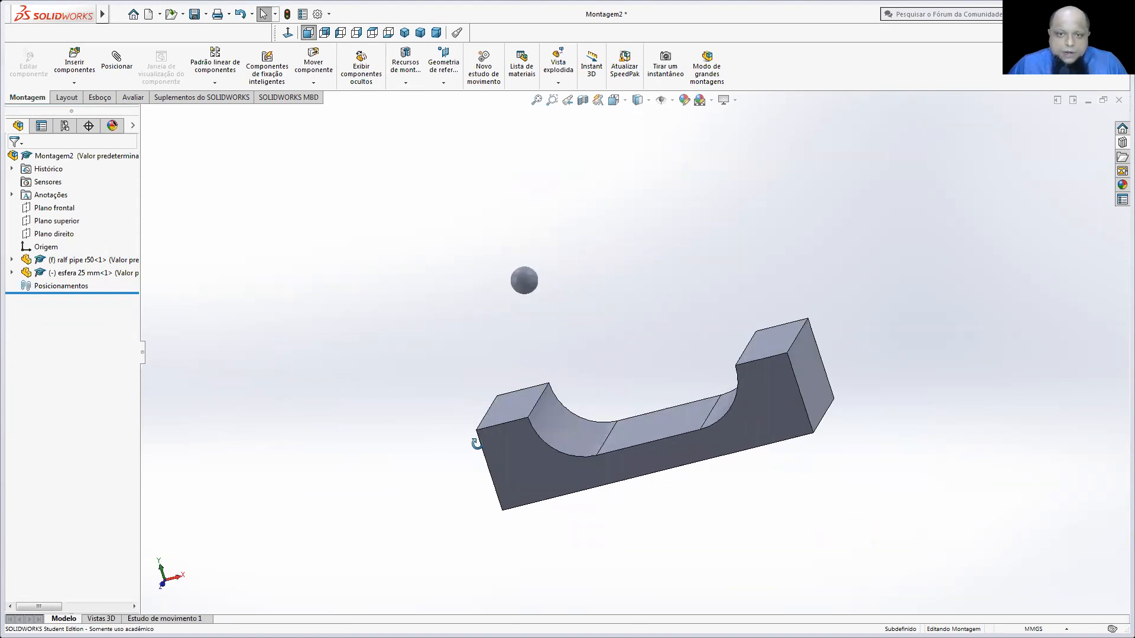
pyautogui.moveTo(501, 366); pyautogui.dragTo(495, 333, button='middle')
pyautogui.rightClick(495, 332)
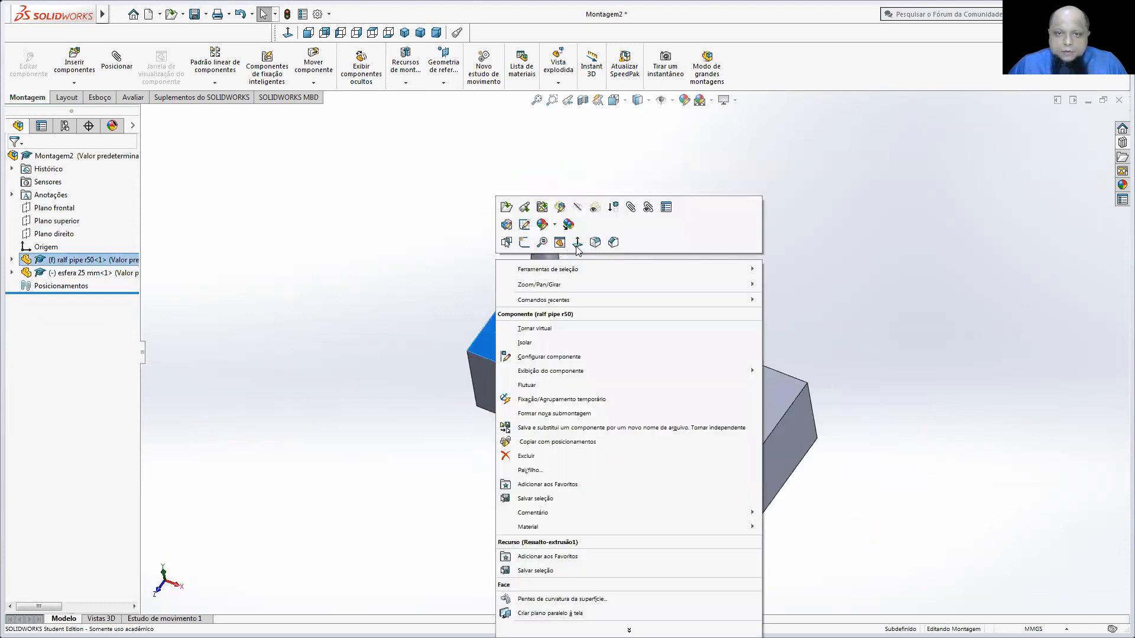
pyautogui.click(578, 252)
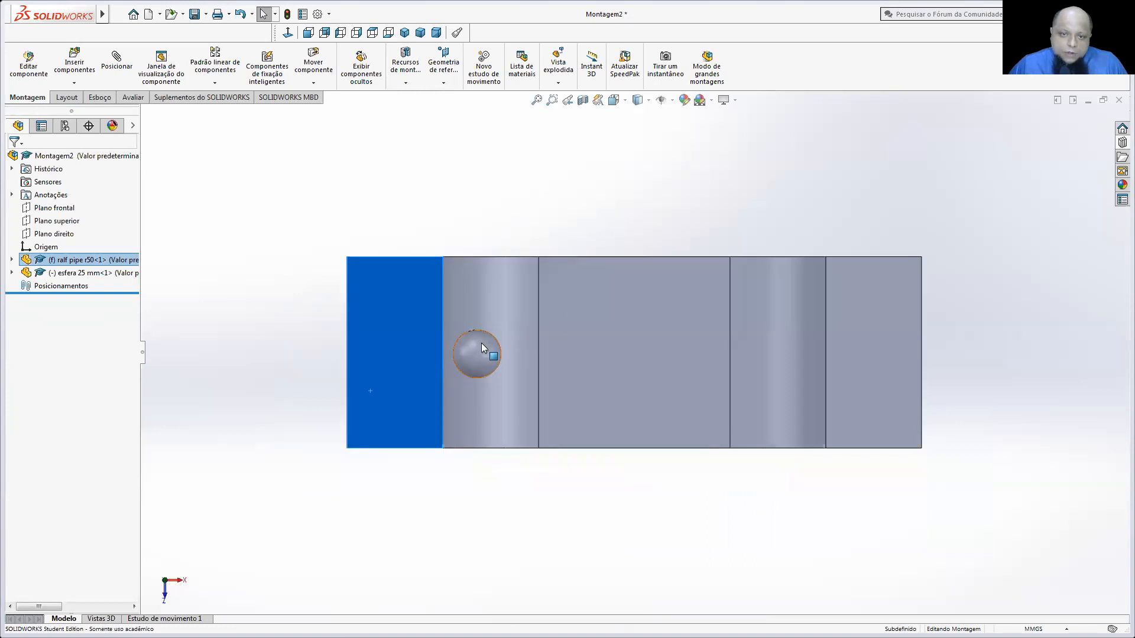
pyautogui.click(474, 342)
pyautogui.click(589, 135)
pyautogui.moveTo(573, 245); pyautogui.dragTo(566, 183, button='middle')
pyautogui.scroll(3, 520, 373)
pyautogui.rightClick(514, 406)
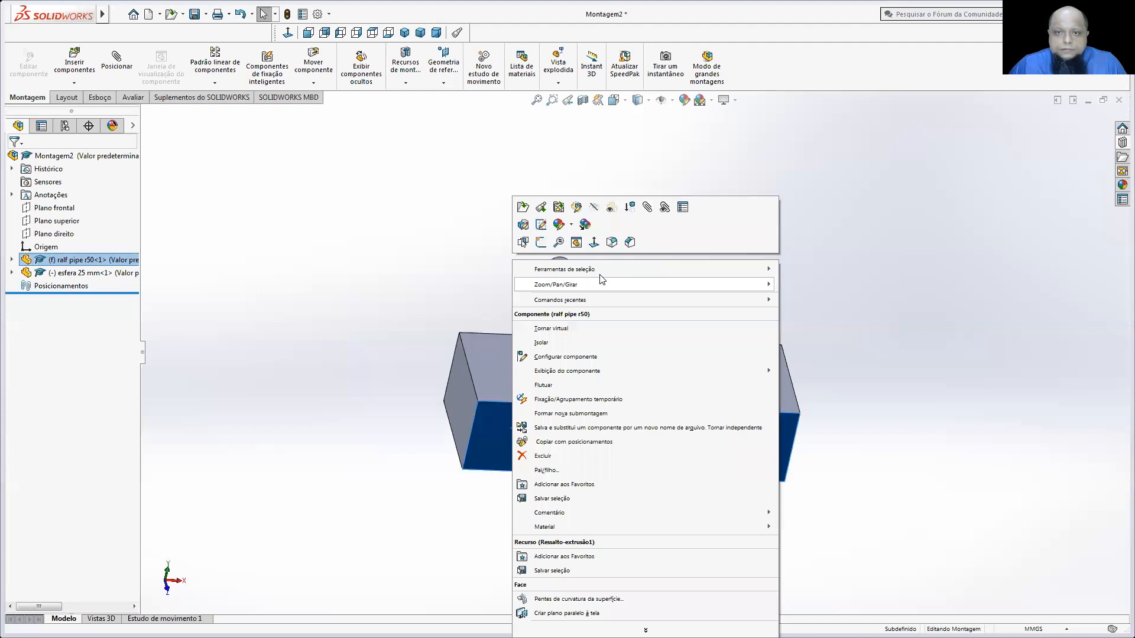
pyautogui.click(595, 248)
pyautogui.moveTo(609, 284); pyautogui.dragTo(626, 236, button='middle')
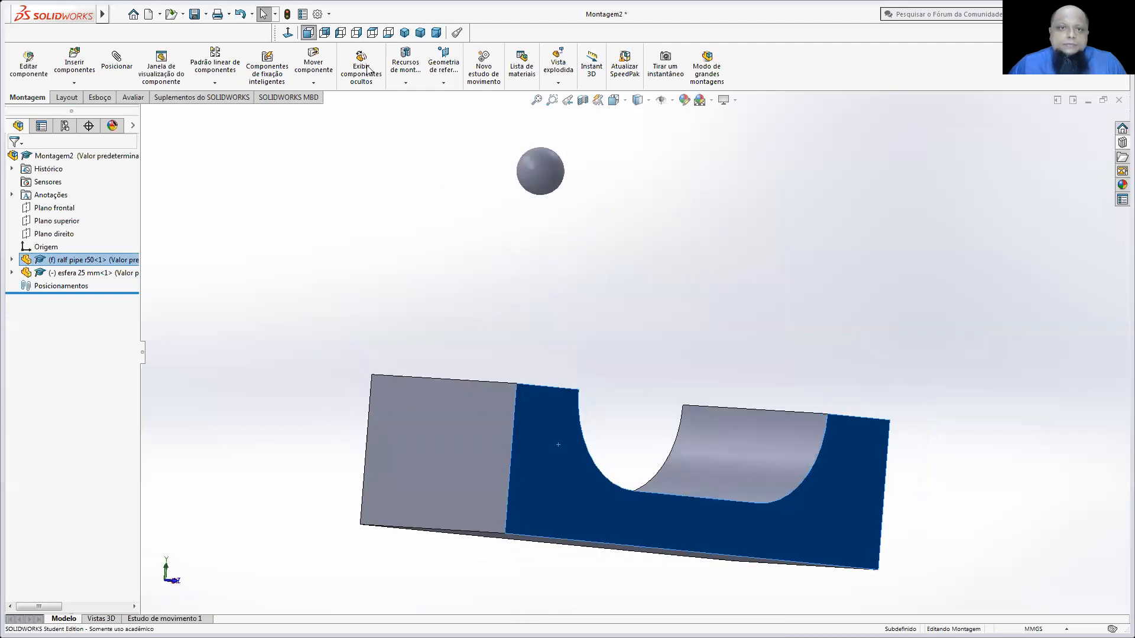
pyautogui.click(404, 33)
pyautogui.click(429, 177)
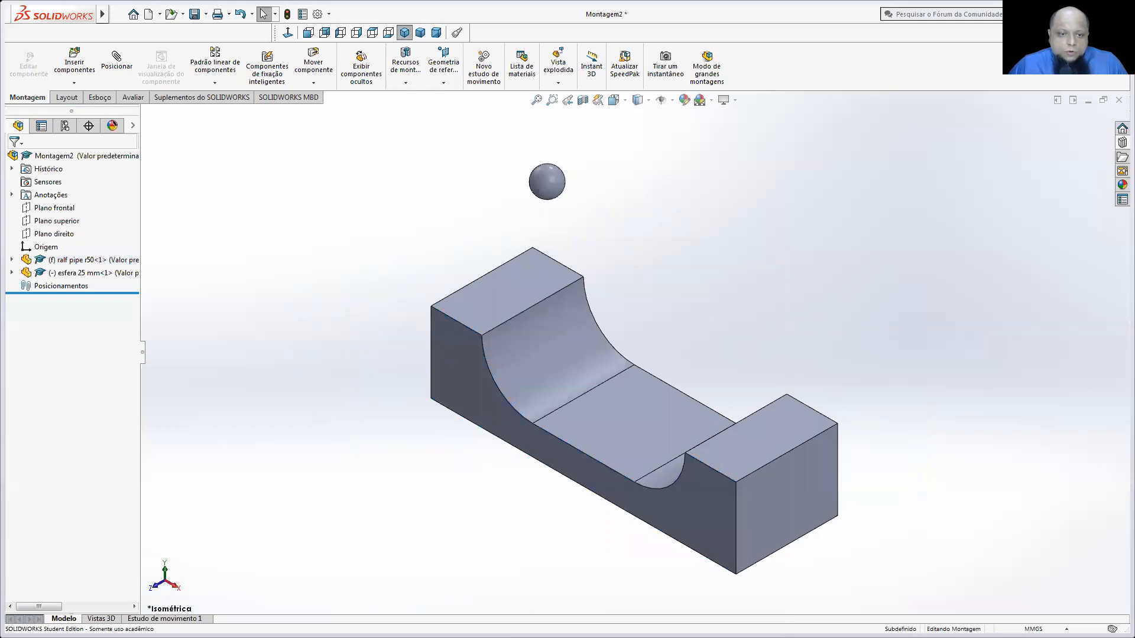
# - In Estudo de movimento 1, toggle the view key creation option and orient the view normal to the block's profile face
pyautogui.click(165, 618)
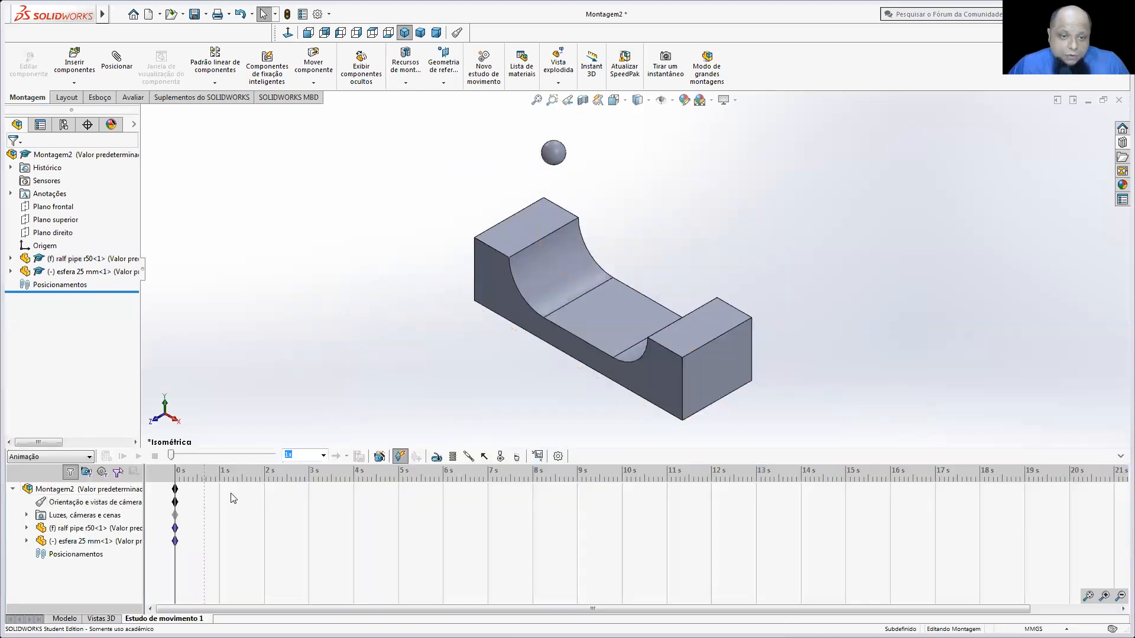
pyautogui.rightClick(74, 503)
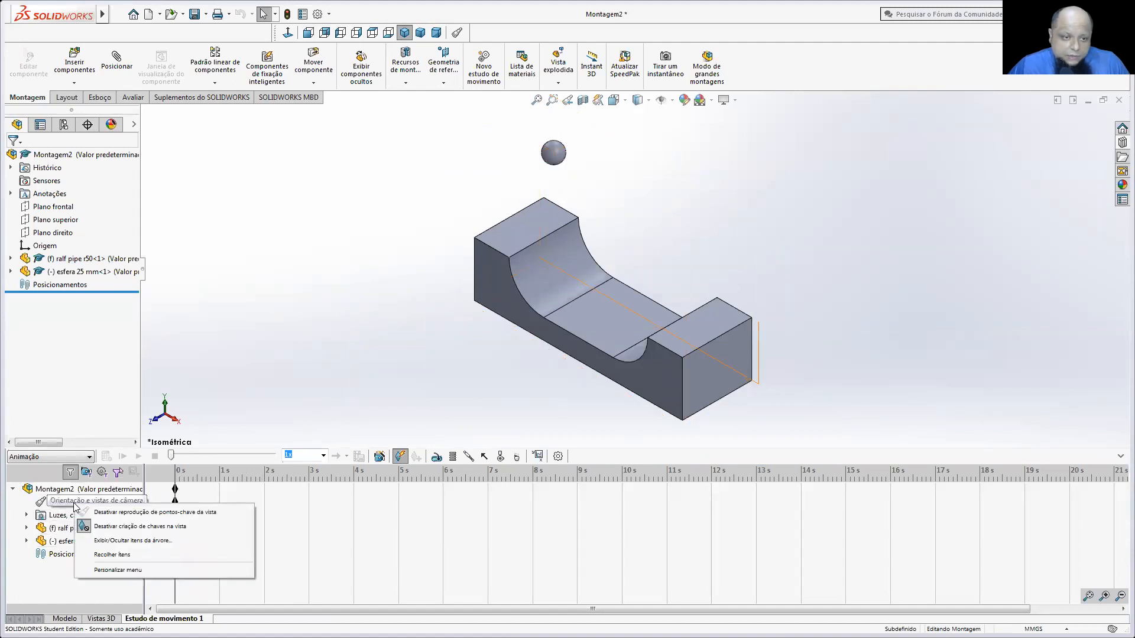
pyautogui.click(108, 530)
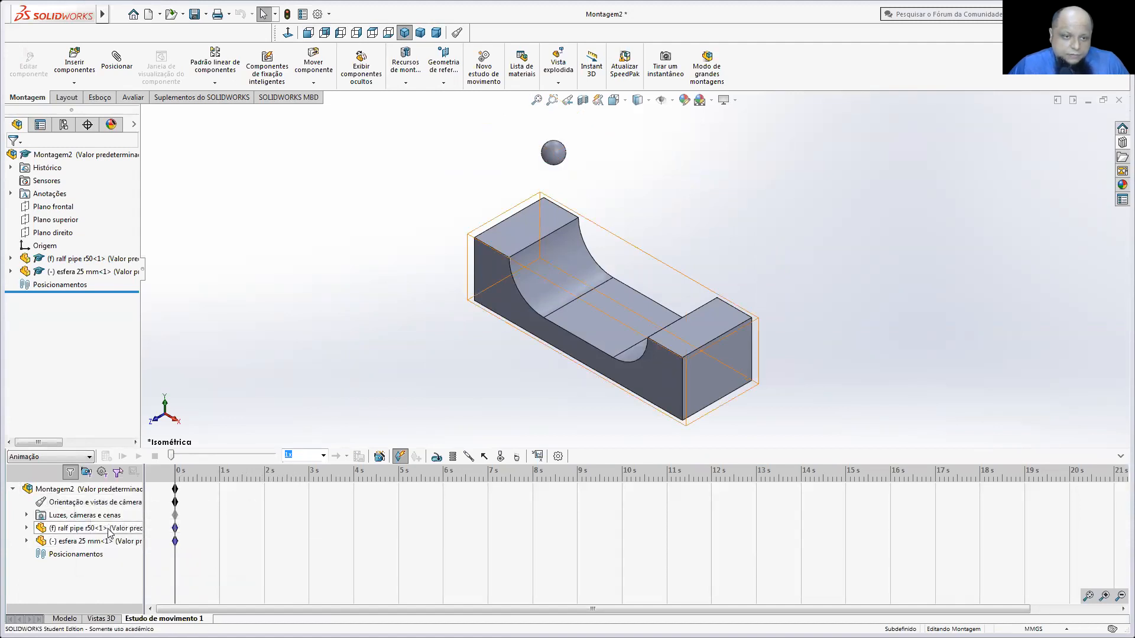
pyautogui.rightClick(484, 293)
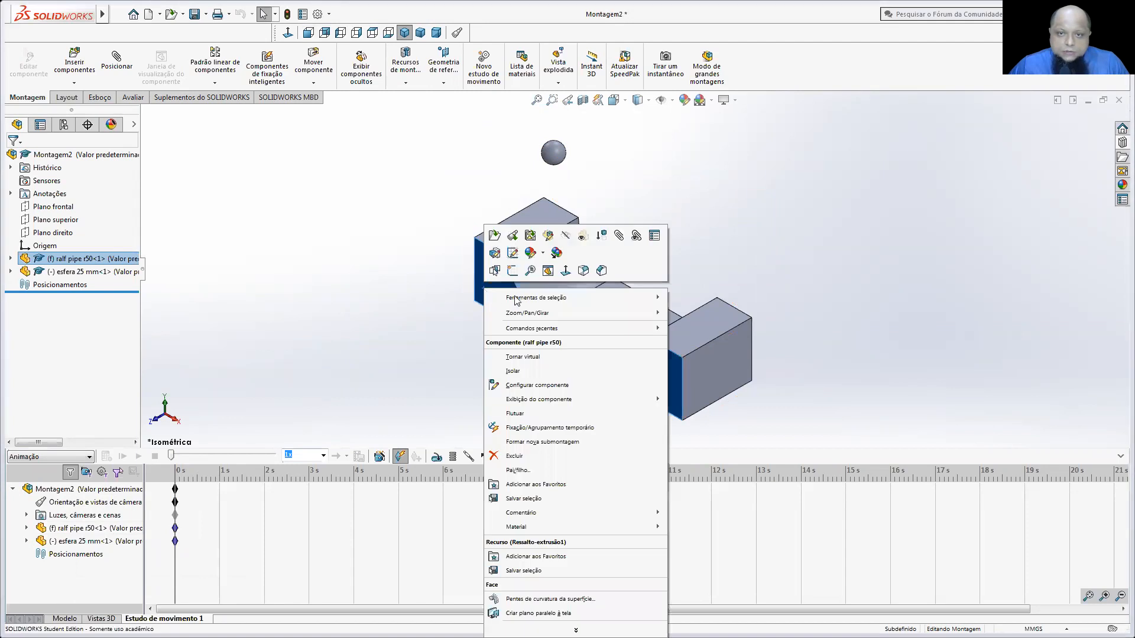
pyautogui.click(563, 273)
pyautogui.click(288, 339)
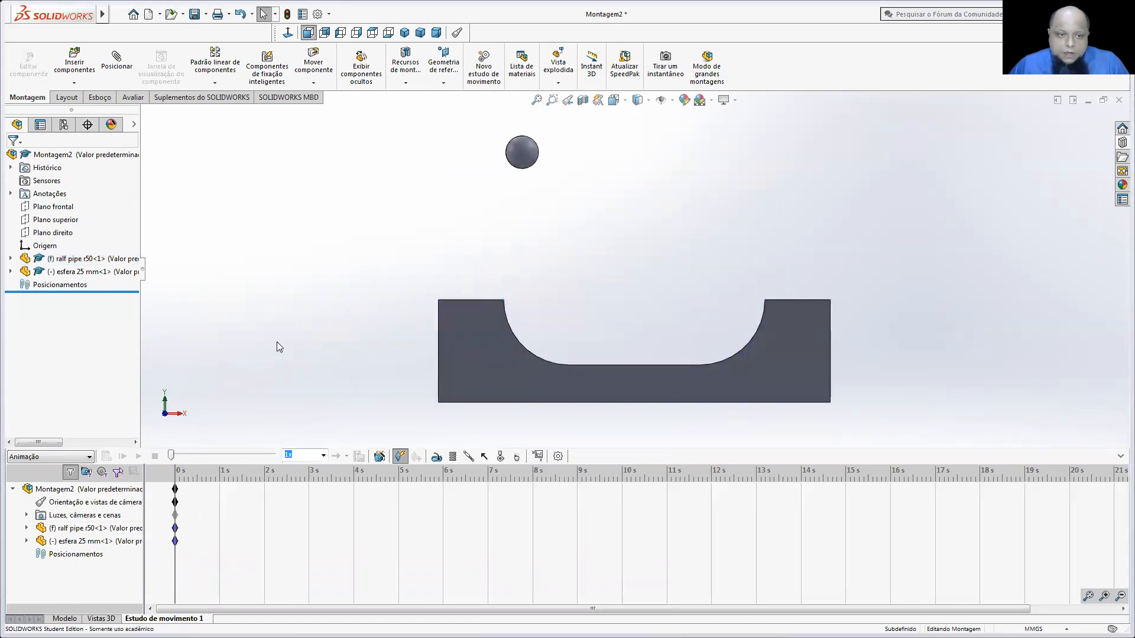
# - Change the motion study type to Movimento Básico
pyautogui.click(49, 457)
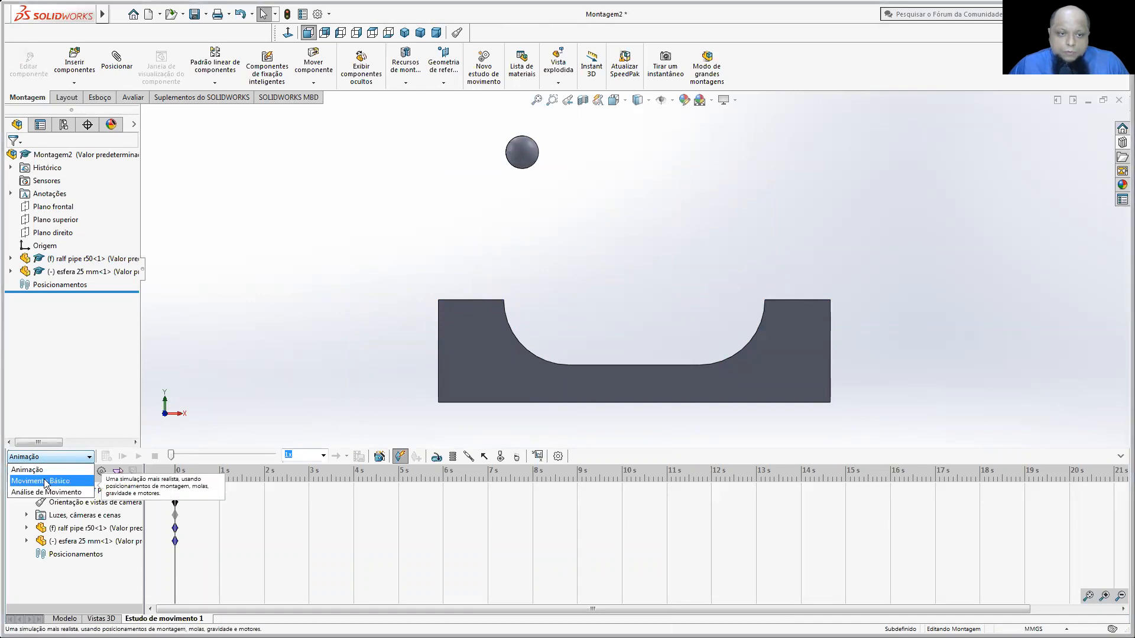
pyautogui.click(137, 386)
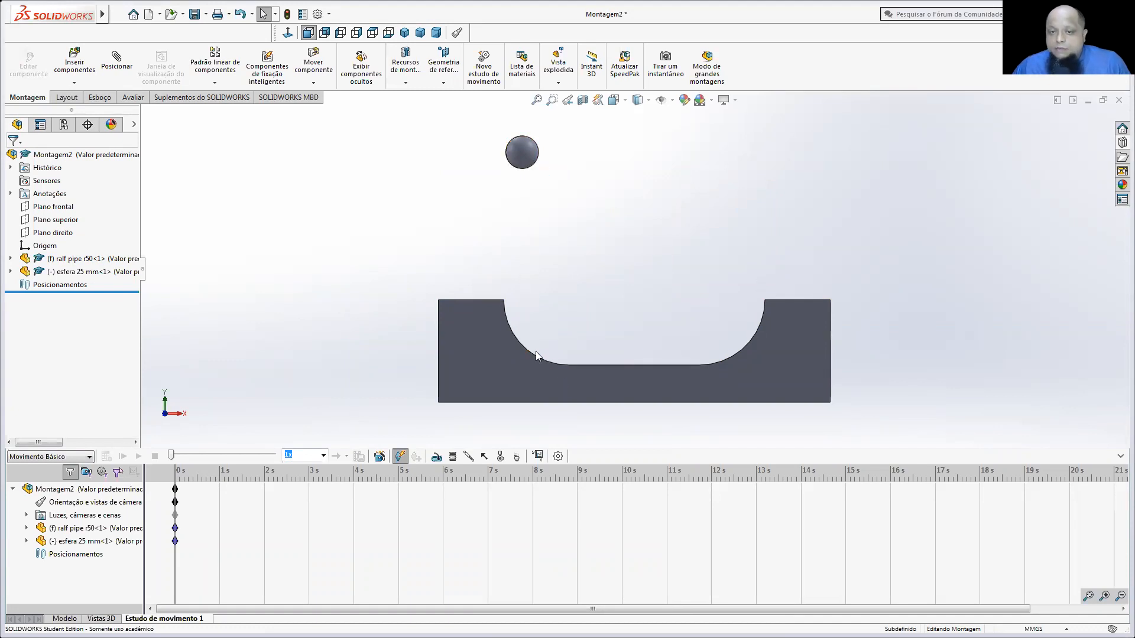
# - In the model, check whether the ralf pipe r50 component is fixed by trying to move it
pyautogui.click(64, 619)
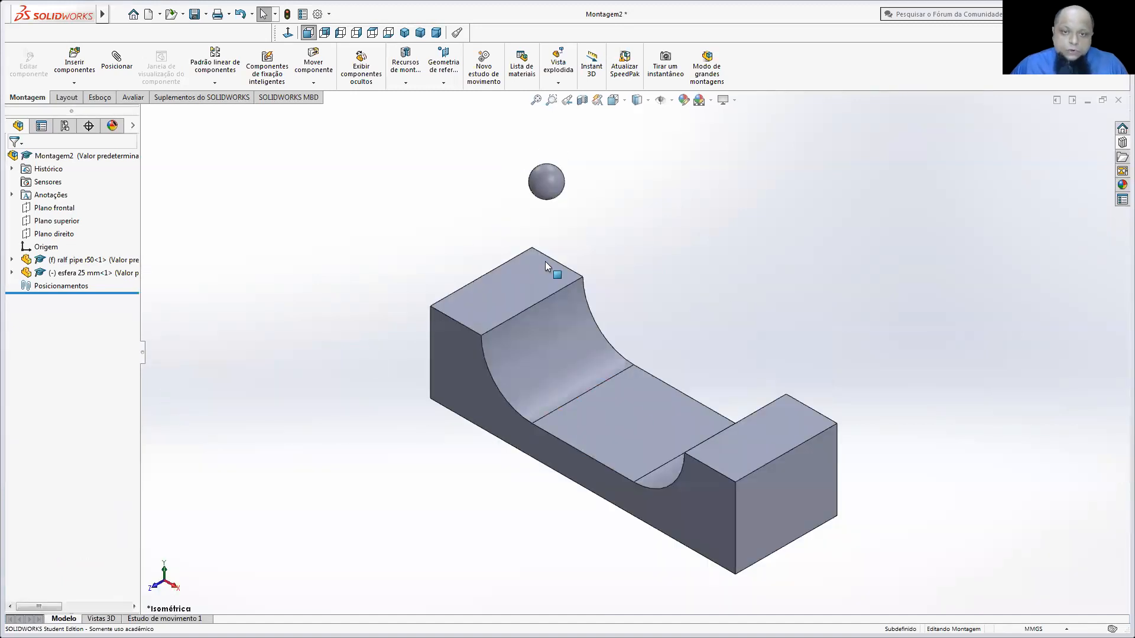
pyautogui.click(112, 262)
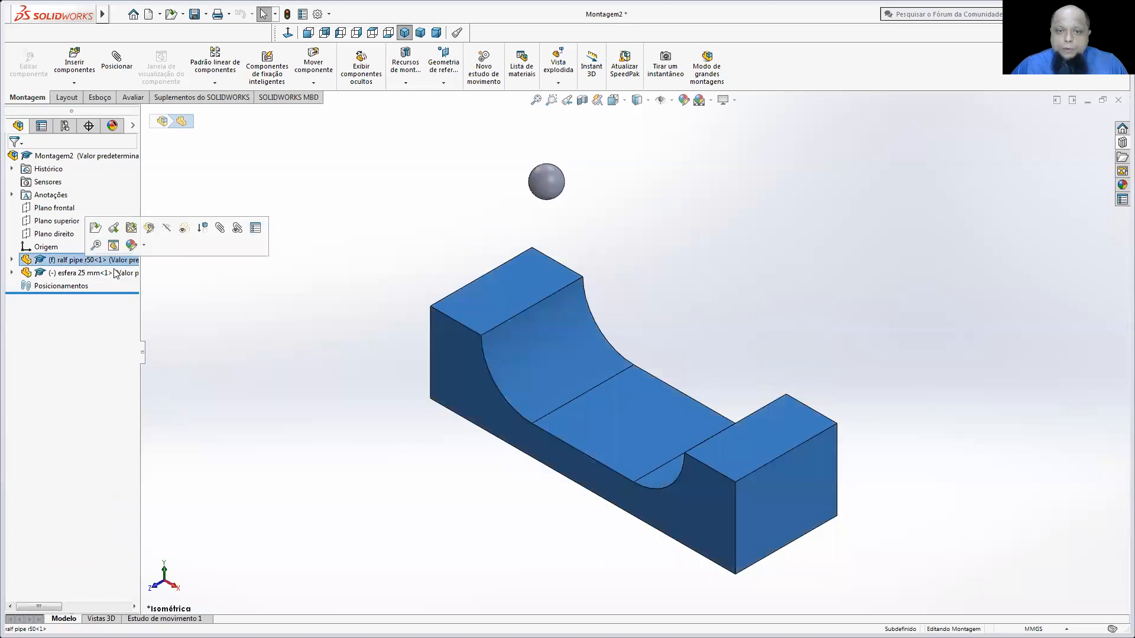
pyautogui.rightClick(471, 361)
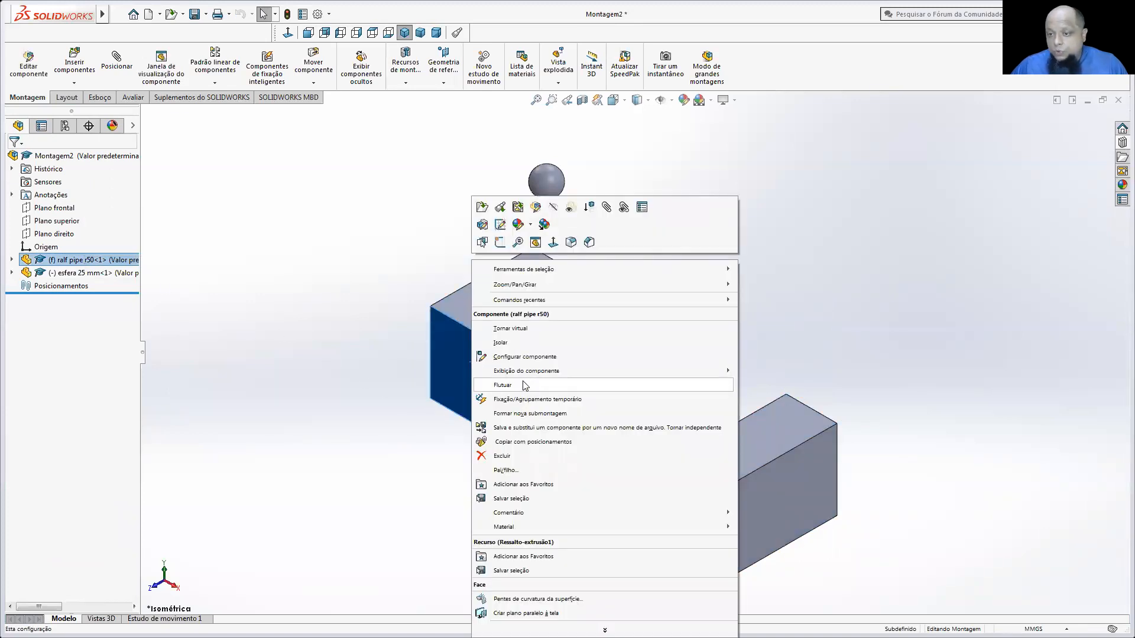
pyautogui.click(812, 316)
pyautogui.moveTo(734, 453); pyautogui.dragTo(757, 411)
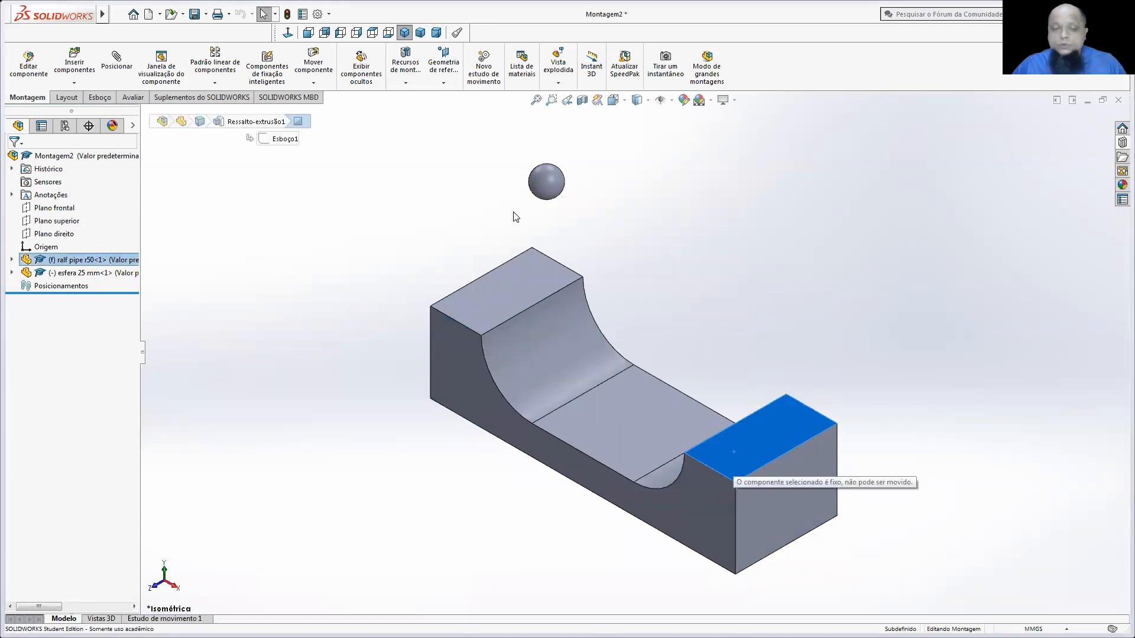
pyautogui.click(398, 275)
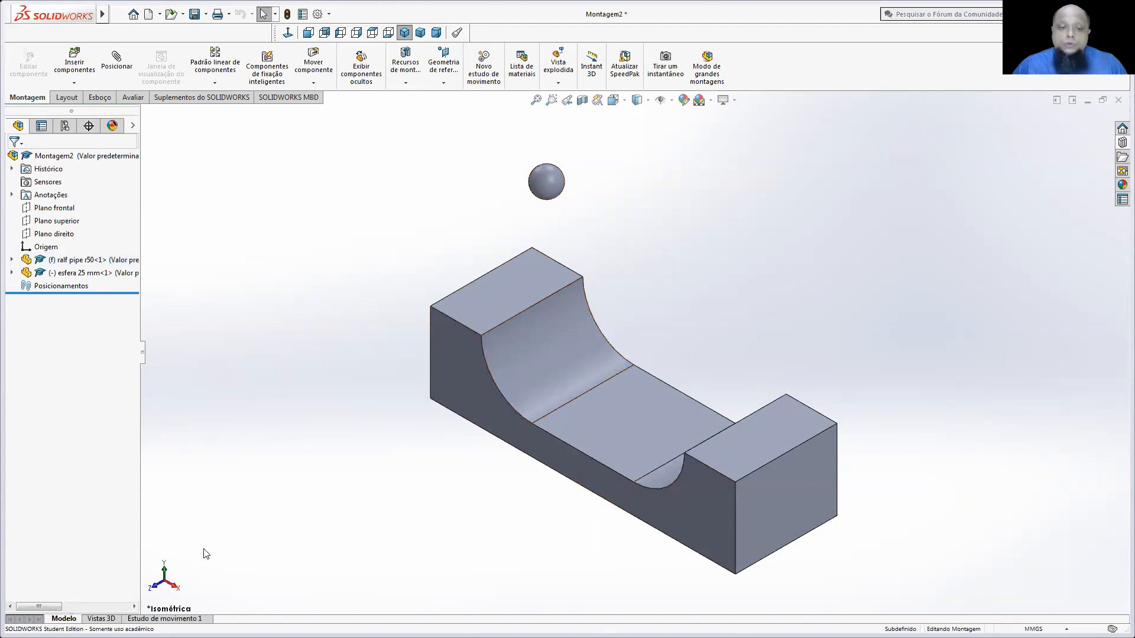
# - Add gravity to Estudo de movimento 1 along the Y axis, pointing downward toward the half pipe
pyautogui.click(165, 618)
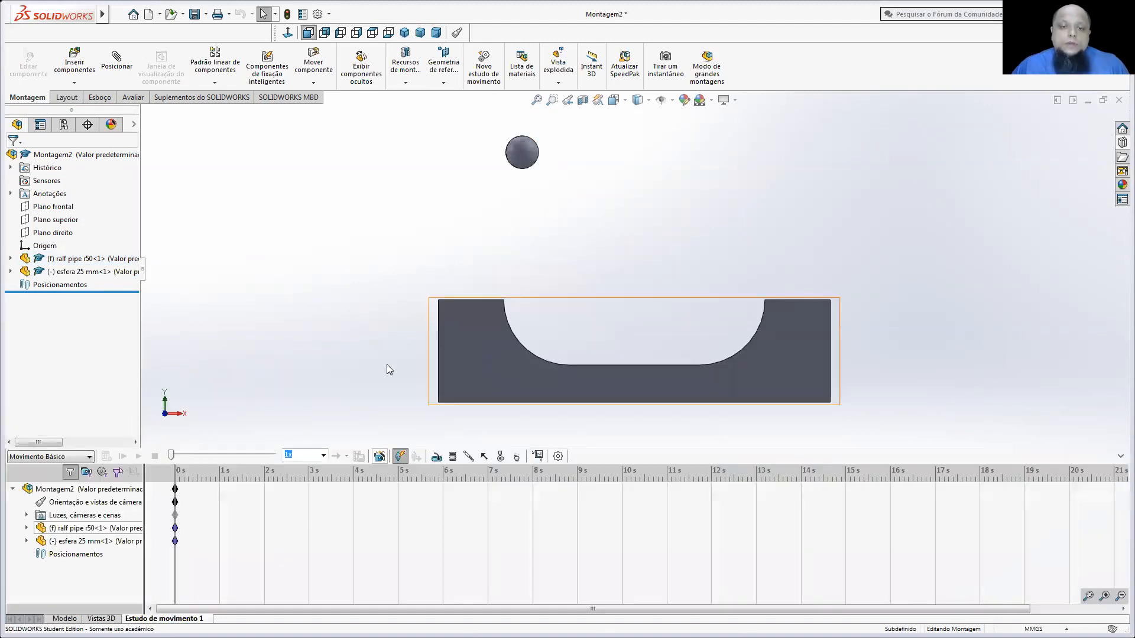
pyautogui.click(516, 456)
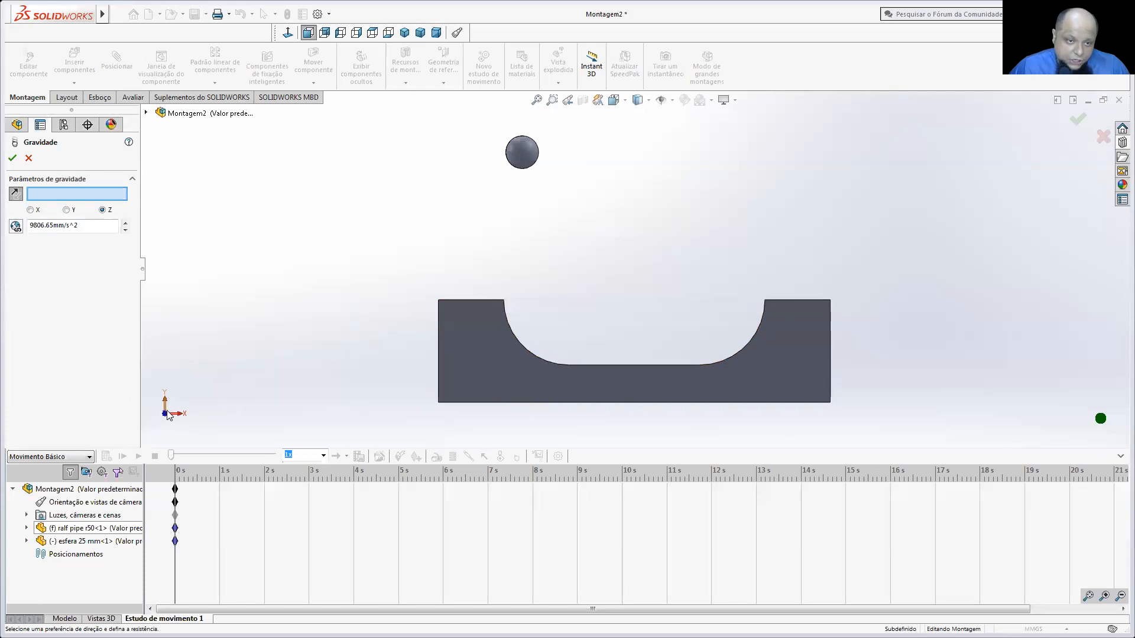
pyautogui.click(67, 210)
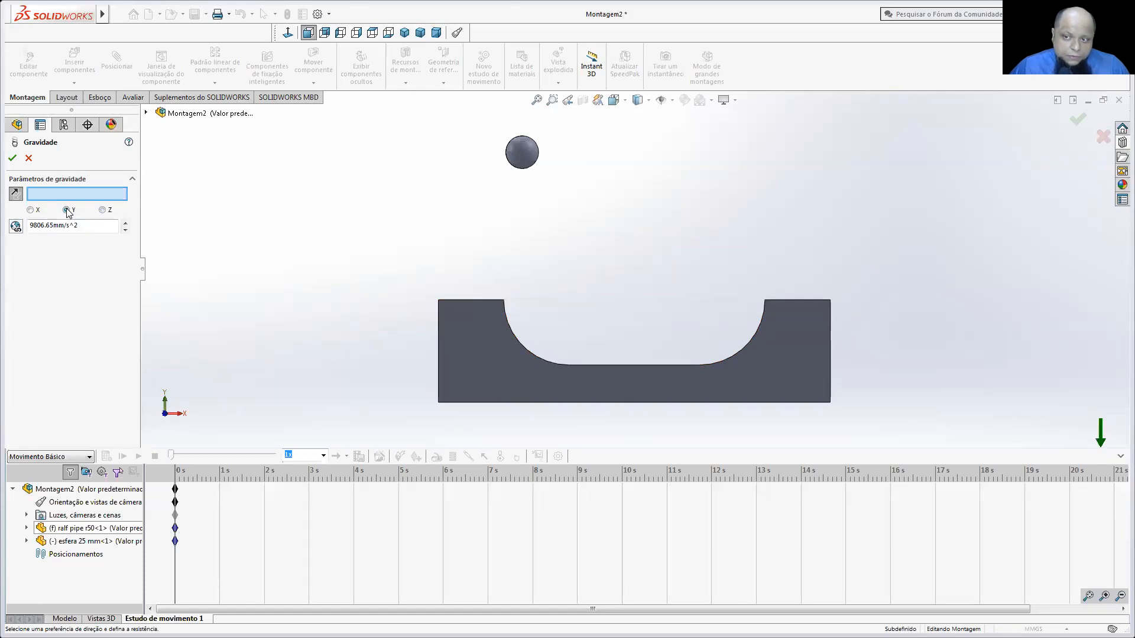
pyautogui.click(16, 193)
pyautogui.click(15, 194)
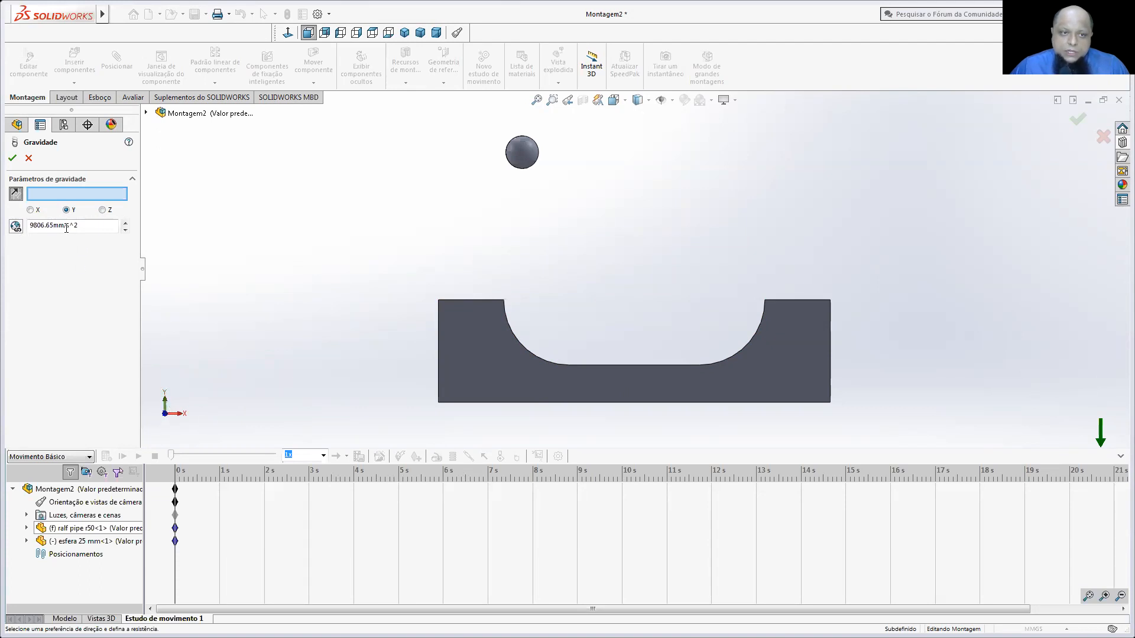
pyautogui.click(12, 158)
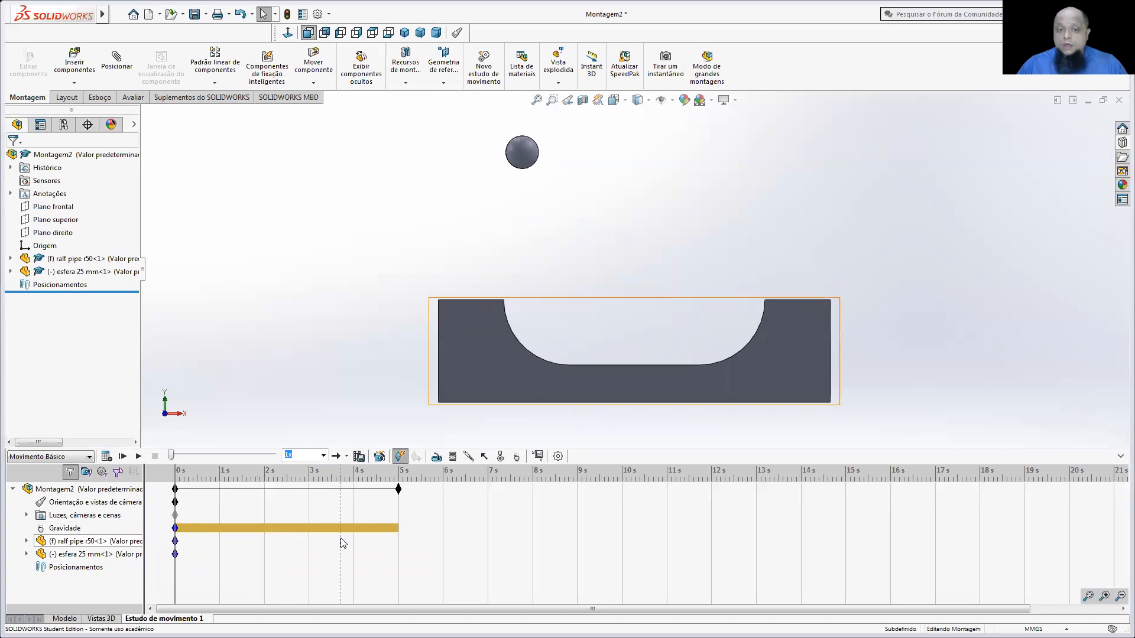
# - Calculate the gravity simulation over 5 seconds and return the timeline to 0 s
pyautogui.click(106, 456)
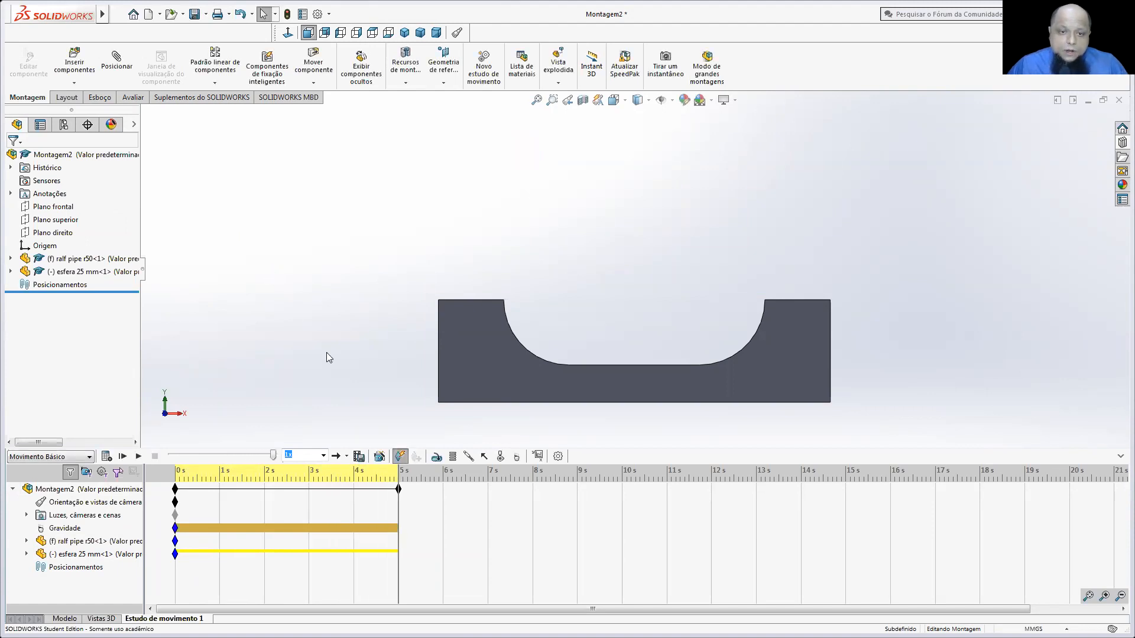
pyautogui.moveTo(273, 455); pyautogui.dragTo(171, 456)
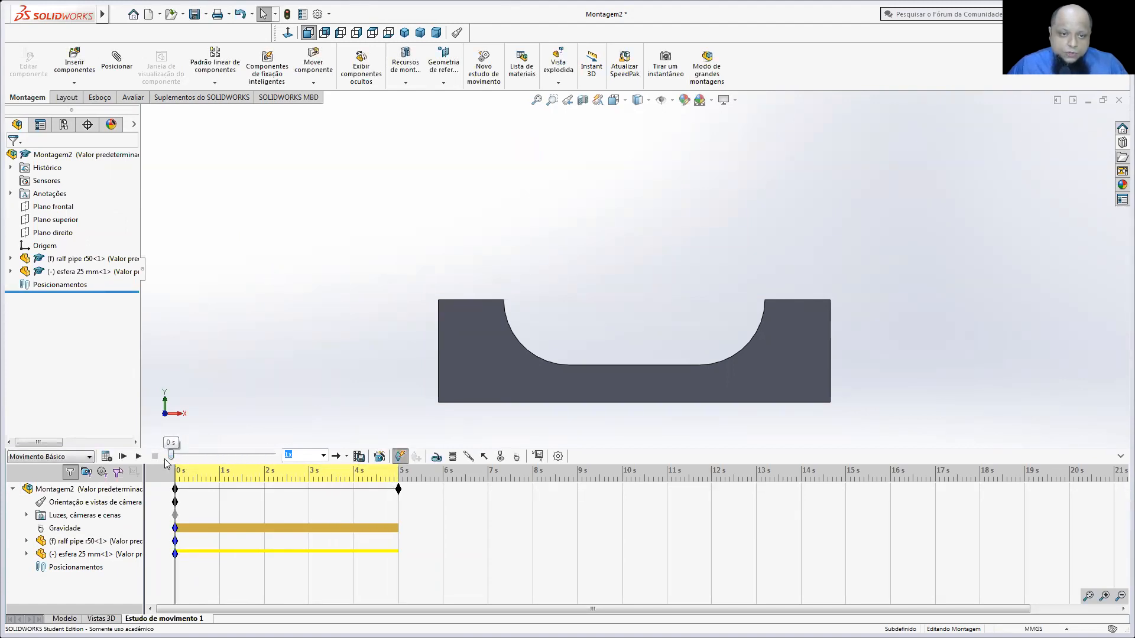
# - Shorten the motion study to 3 seconds and set the playback speed to 0.25x
pyautogui.moveTo(397, 490); pyautogui.dragTo(309, 492)
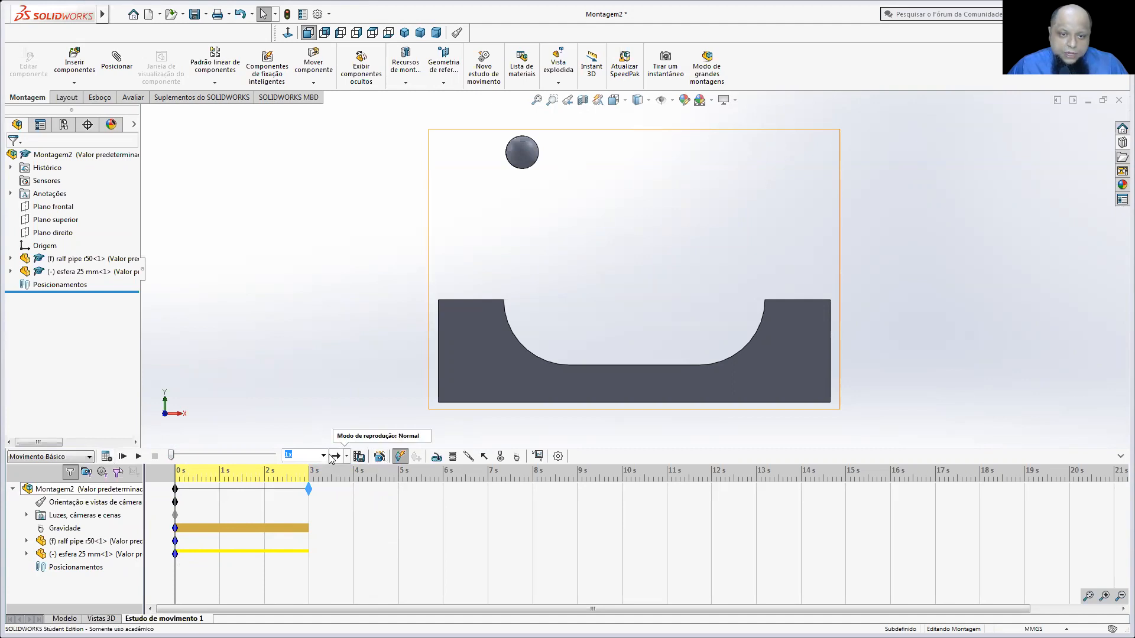
pyautogui.click(323, 456)
pyautogui.click(309, 473)
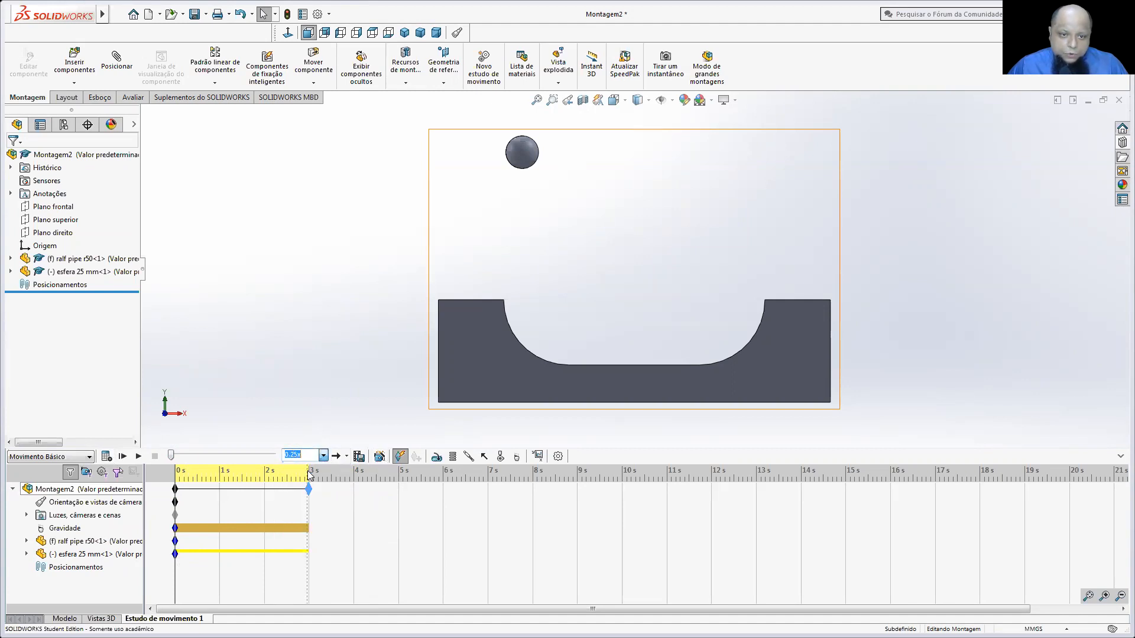
# - Recalculate the 3-second motion study at the slower playback speed and rewind it to the start
pyautogui.click(106, 456)
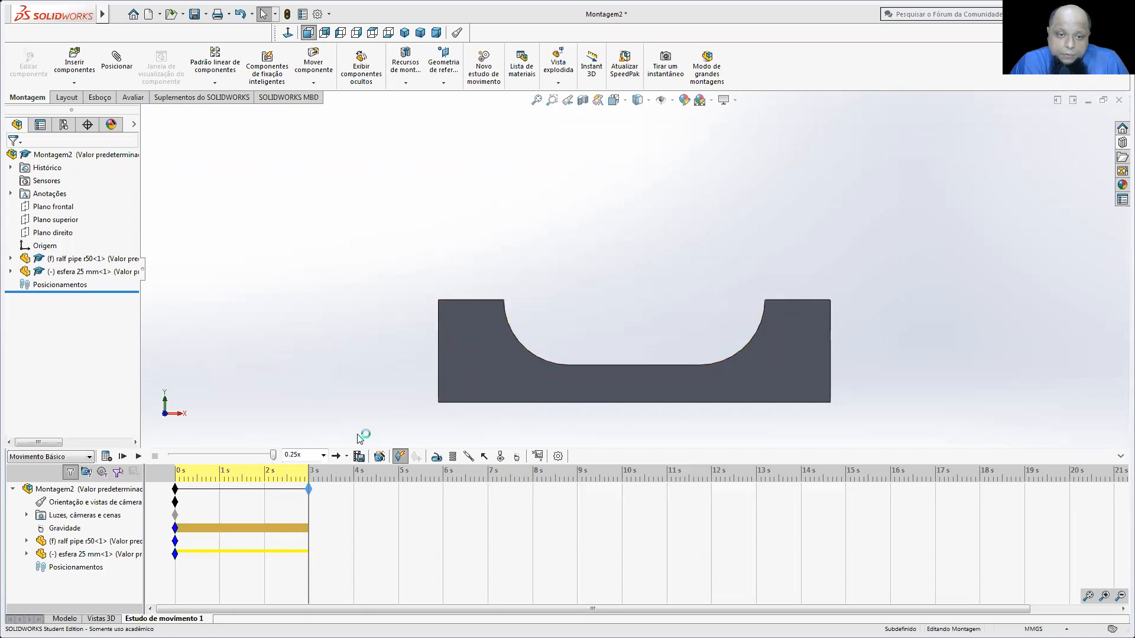
pyautogui.moveTo(272, 459); pyautogui.dragTo(171, 456)
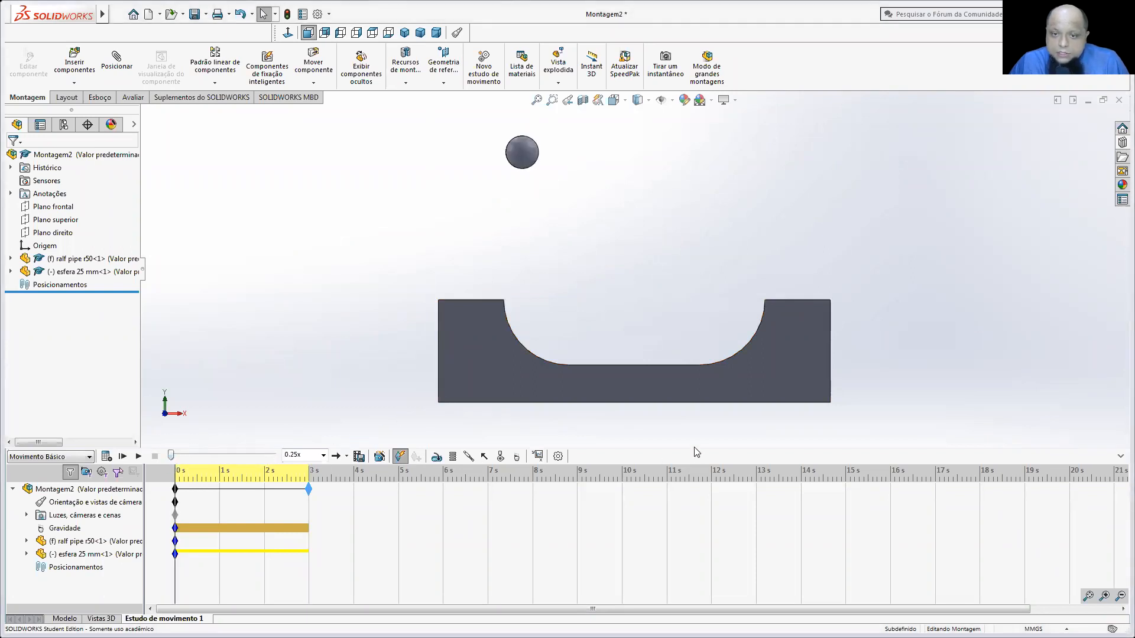
# - Add solid-body contact between the 25 mm sphere and the half pipe, and recalculate and play Estudo de movimento 1
pyautogui.click(500, 459)
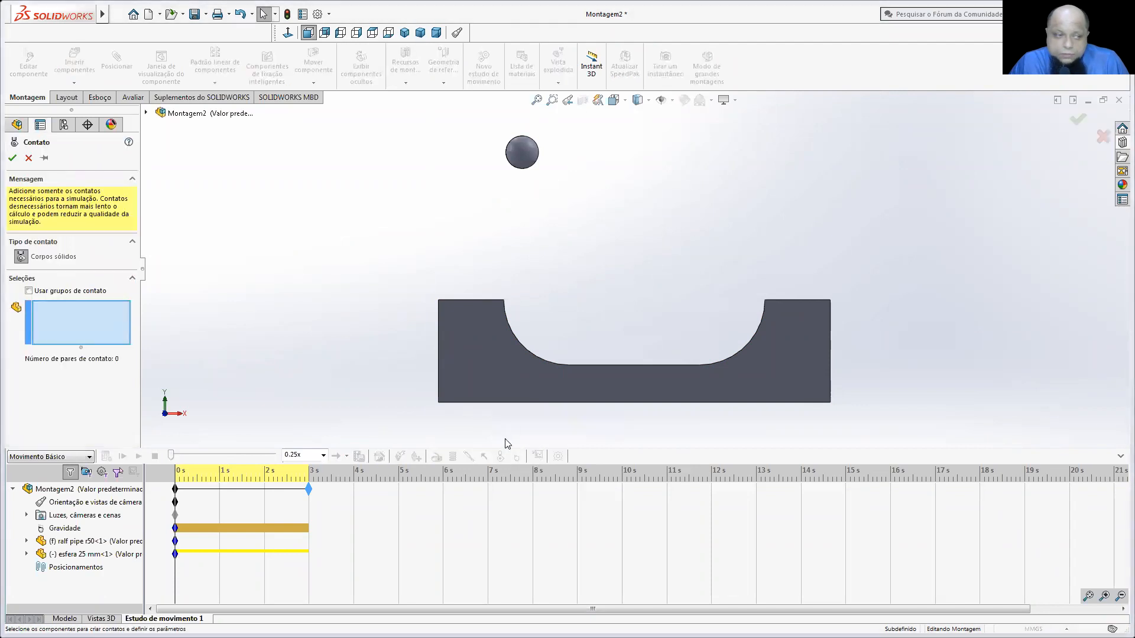
pyautogui.click(528, 166)
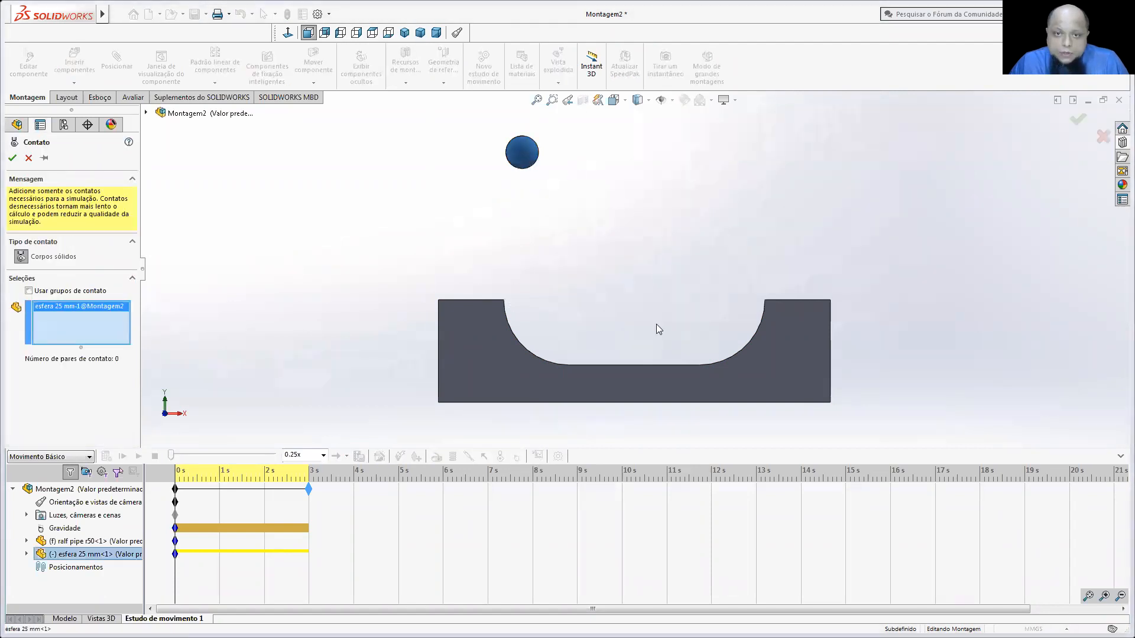
pyautogui.click(513, 351)
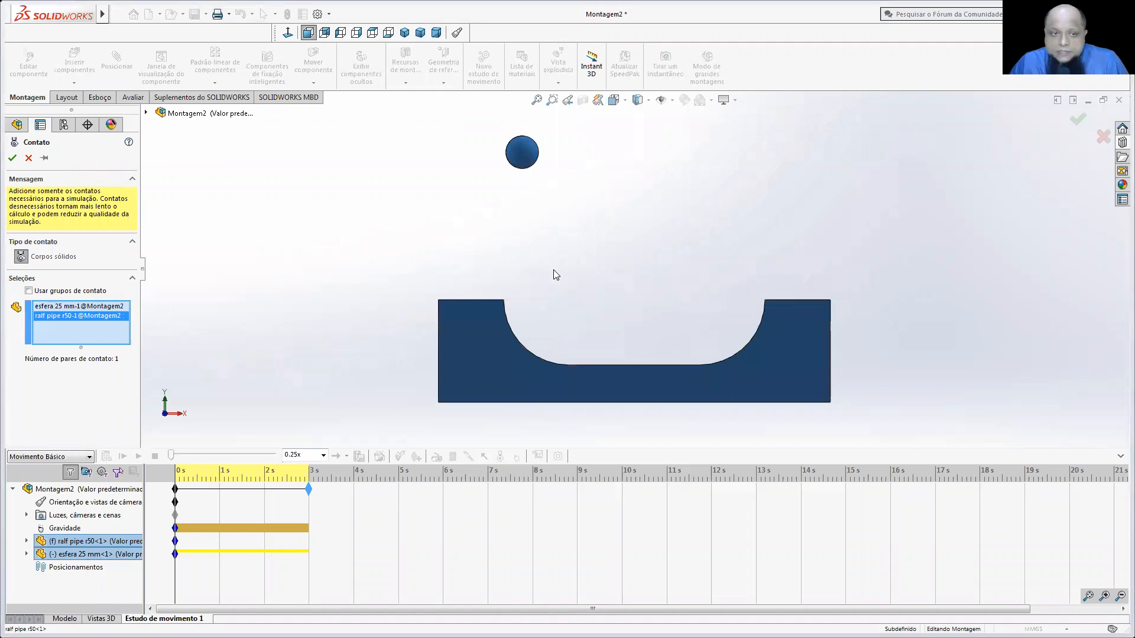
pyautogui.click(12, 158)
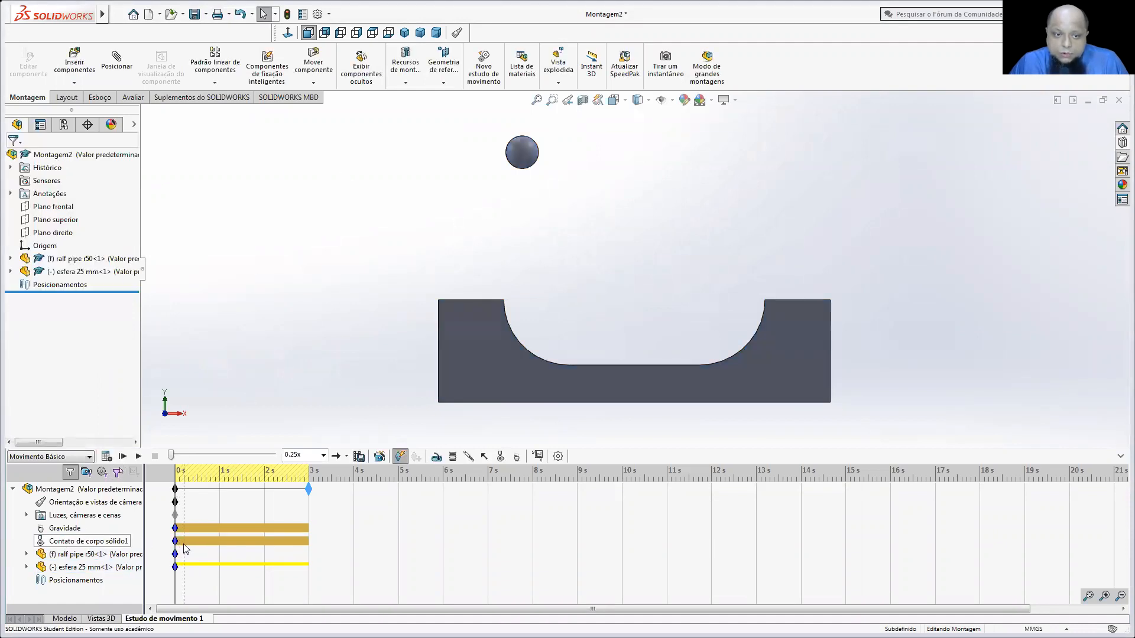
pyautogui.click(107, 455)
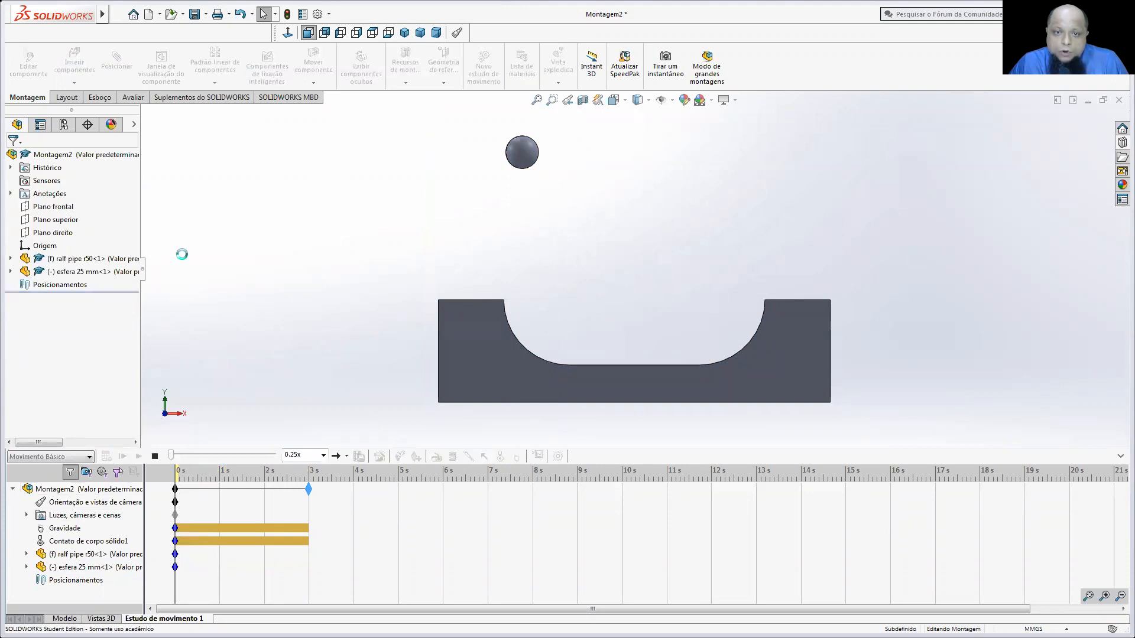
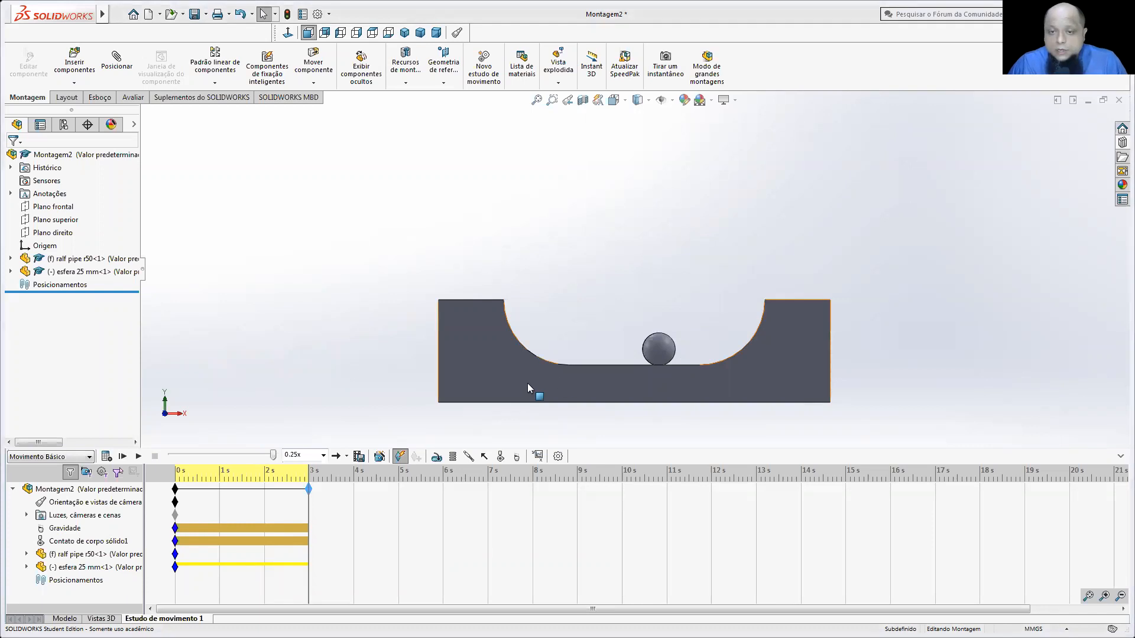
pyautogui.click(138, 458)
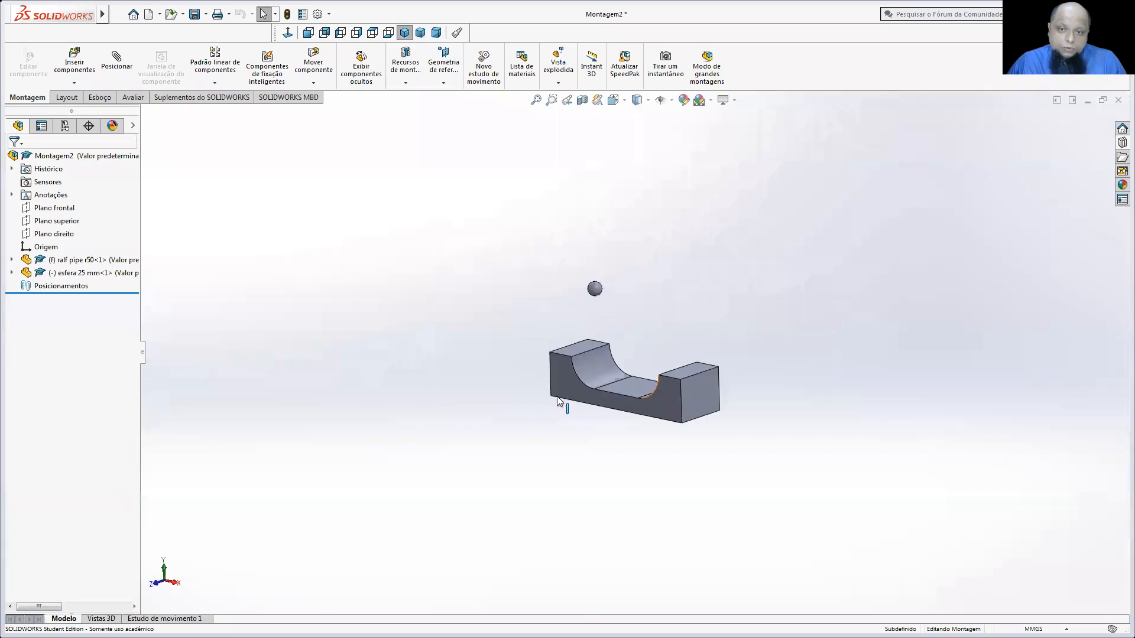
# - Raise the sphere higher above the half pipe's curved side in the model's front view
pyautogui.rightClick(560, 379)
pyautogui.click(641, 244)
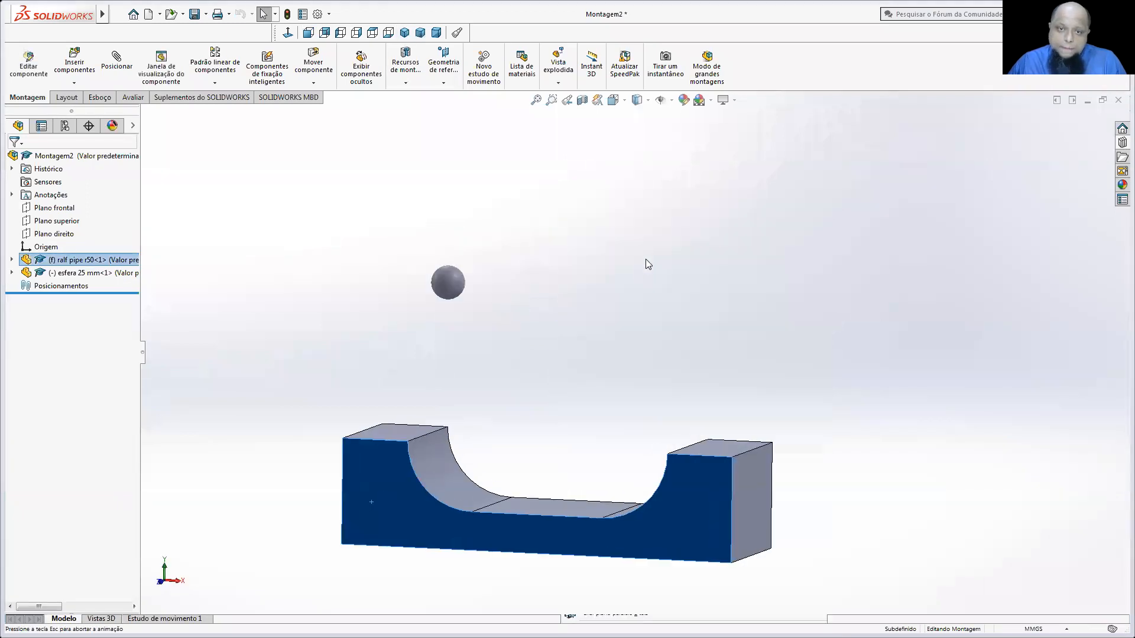
pyautogui.click(552, 249)
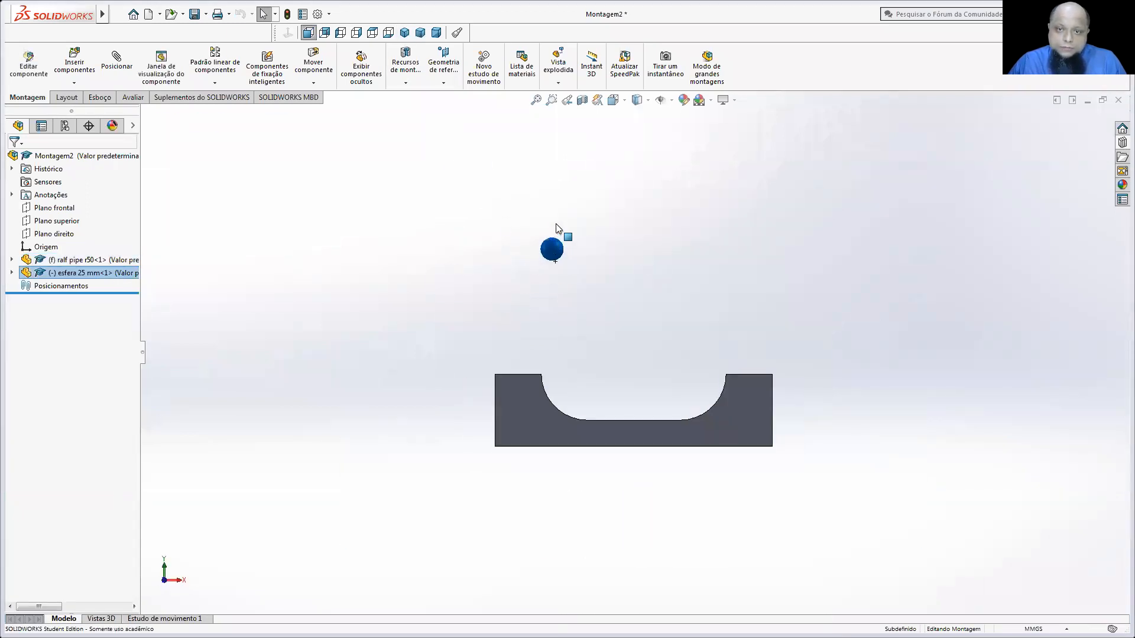
pyautogui.moveTo(558, 169); pyautogui.dragTo(556, 157)
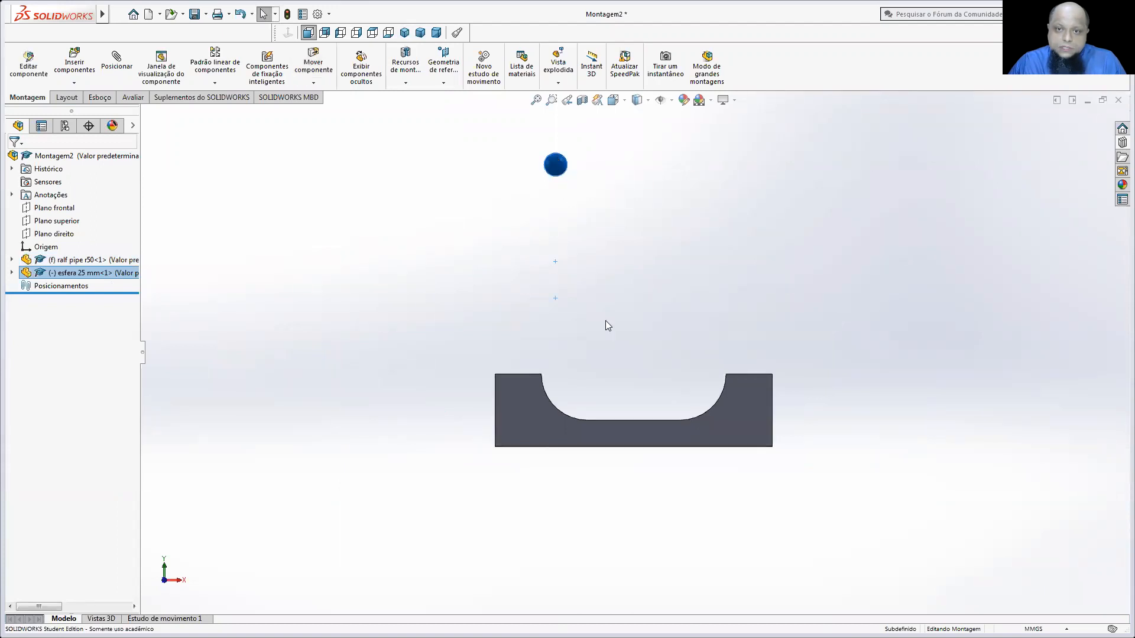
pyautogui.moveTo(635, 414); pyautogui.dragTo(543, 147)
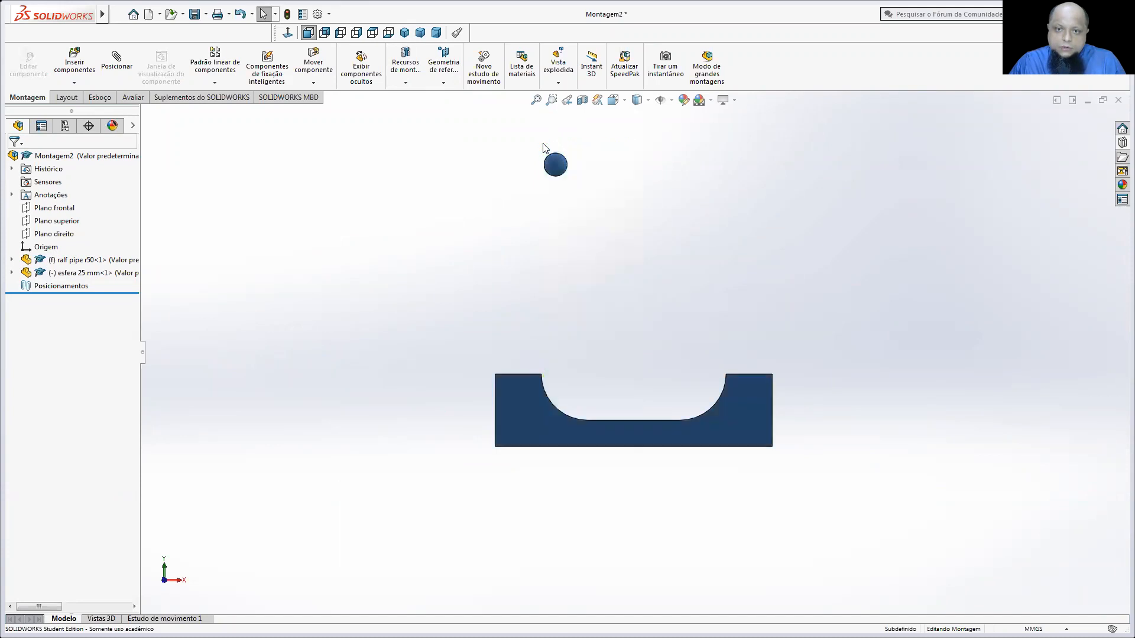
# - Examine the sphere's placement over the half pipe from above and return to a straight-on front view
pyautogui.moveTo(428, 235); pyautogui.dragTo(563, 517, button='middle')
pyautogui.rightClick(652, 410)
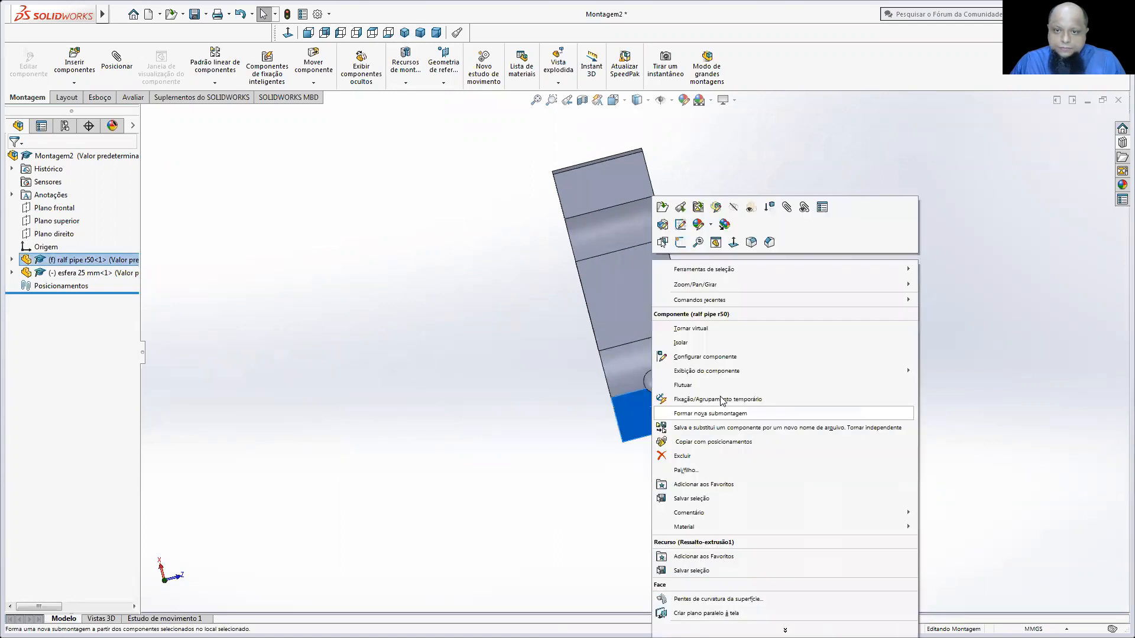
pyautogui.click(732, 244)
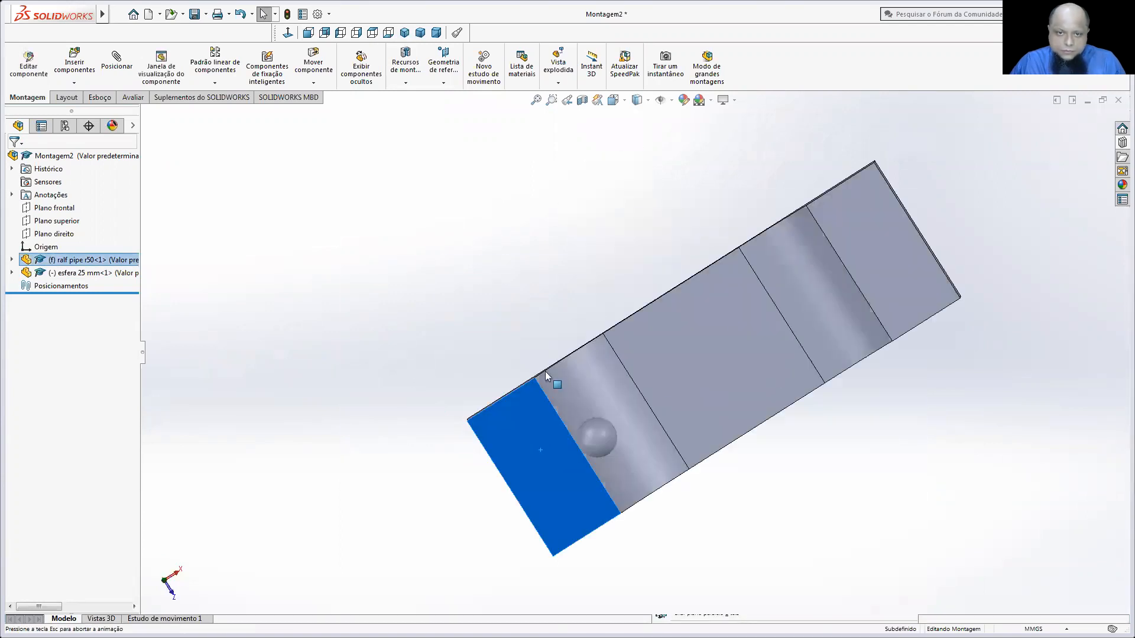
pyautogui.click(519, 211)
pyautogui.moveTo(607, 349); pyautogui.dragTo(399, 568, button='middle')
pyautogui.rightClick(399, 568)
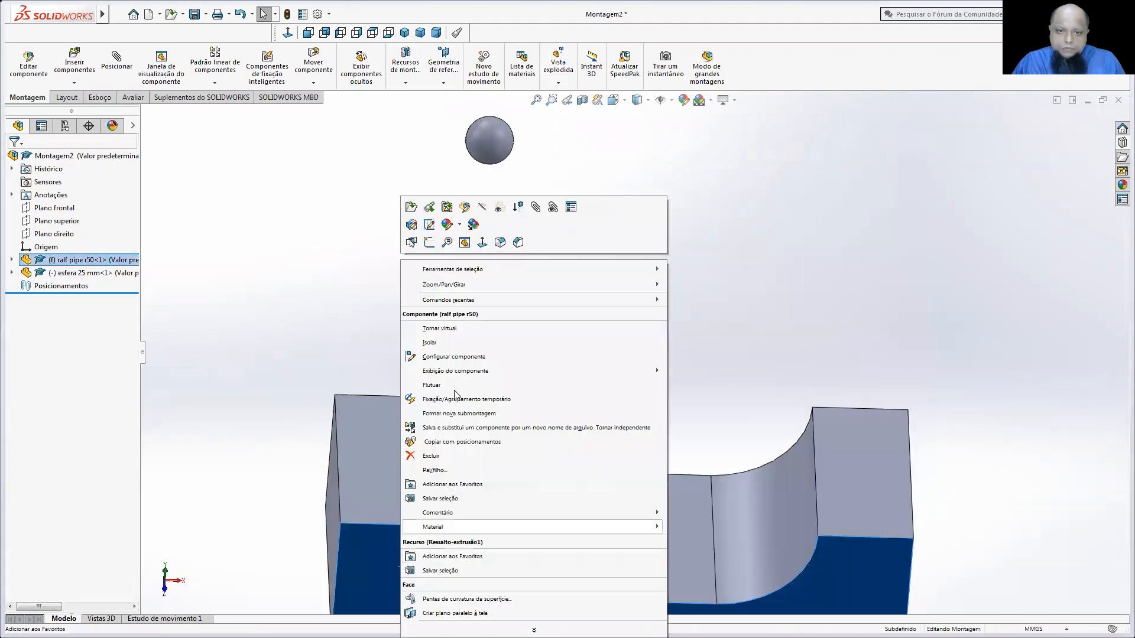
pyautogui.click(482, 242)
# - Create a second motion study, rewind Estudo de movimento 1 to 0 s, and return to the new study
pyautogui.rightClick(165, 618)
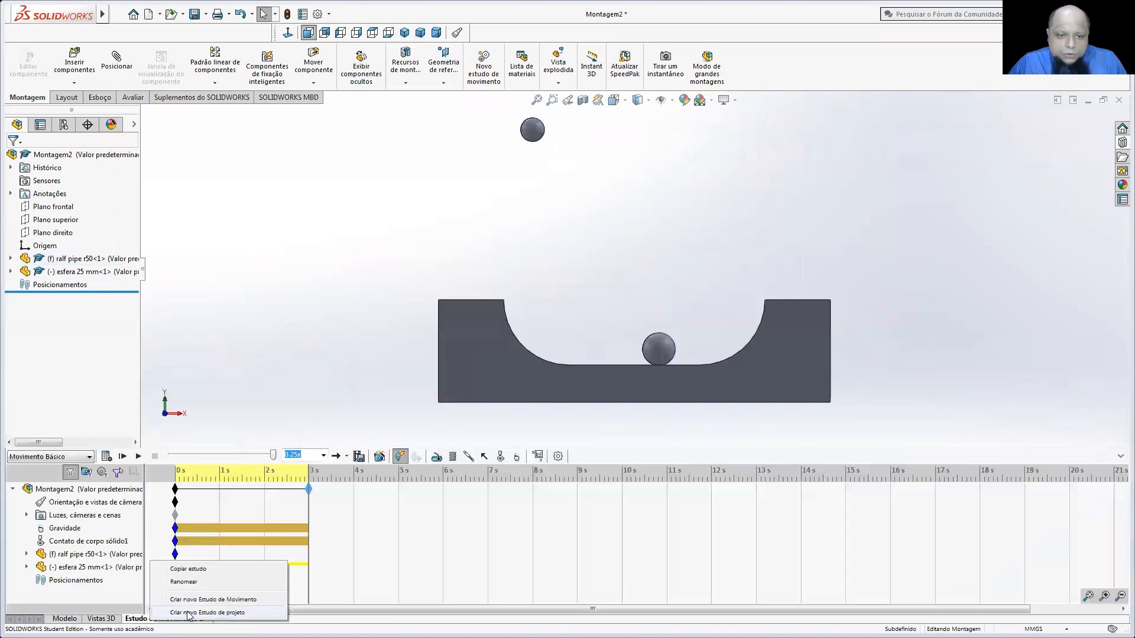
pyautogui.click(195, 600)
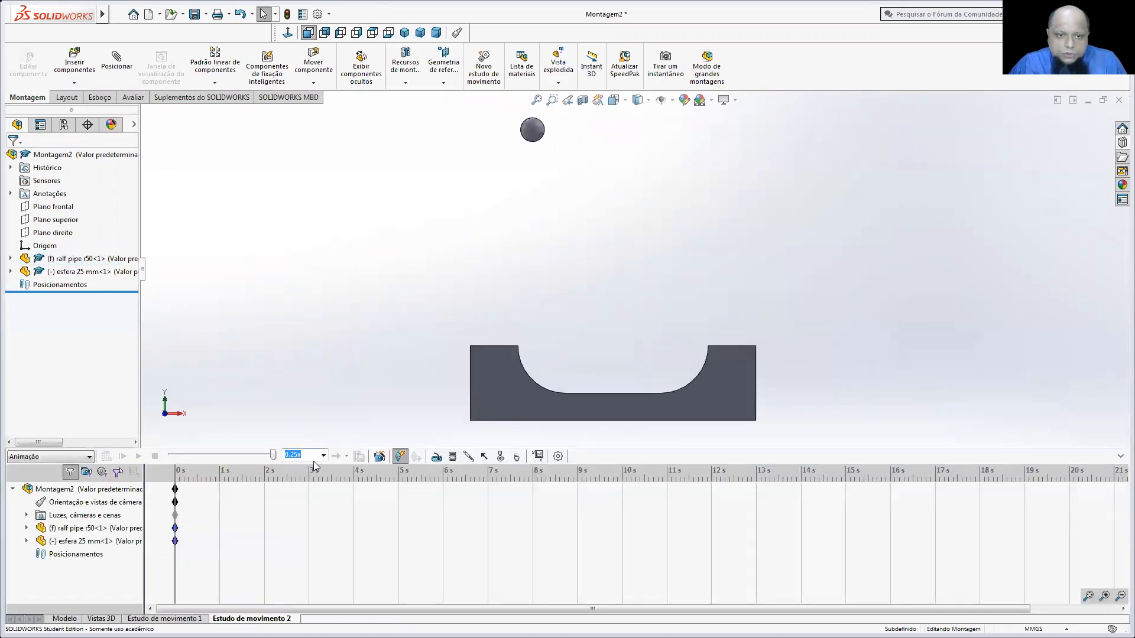
pyautogui.click(163, 618)
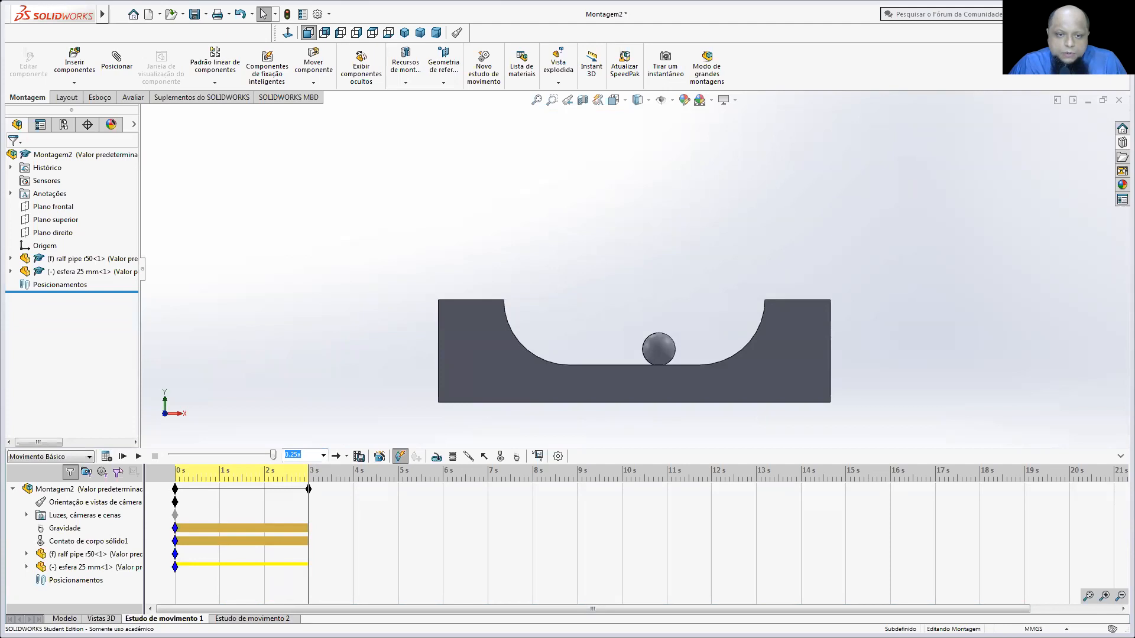
pyautogui.moveTo(272, 455); pyautogui.dragTo(171, 455)
pyautogui.click(242, 618)
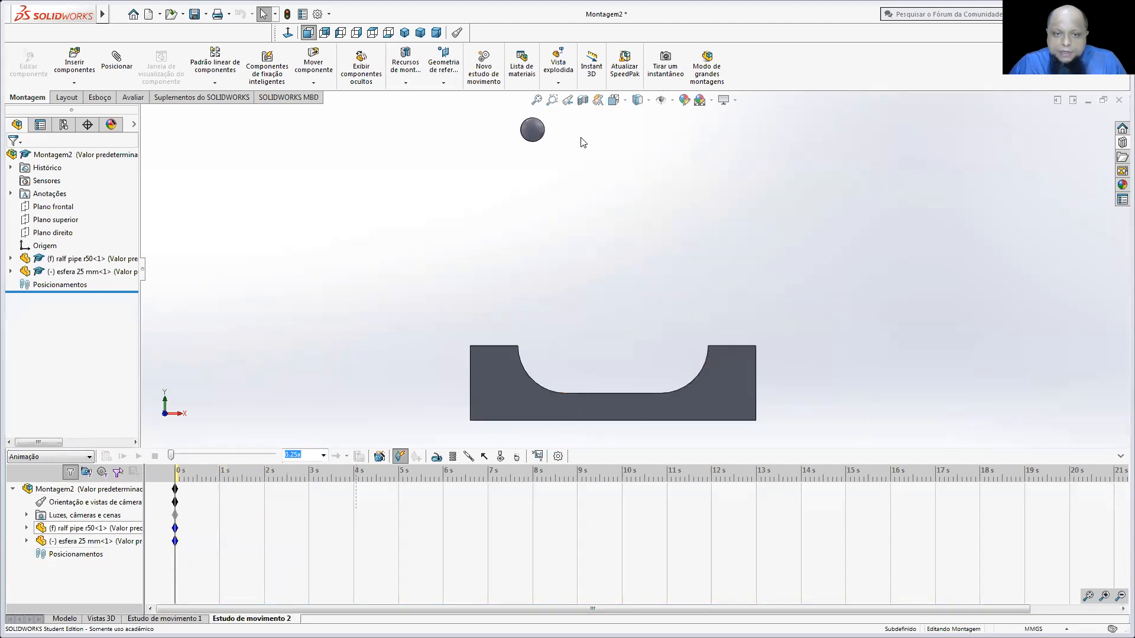
# - Add downward gravity along the Y axis and solid-body contact between the half pipe and the sphere in Estudo de movimento 2
pyautogui.click(517, 458)
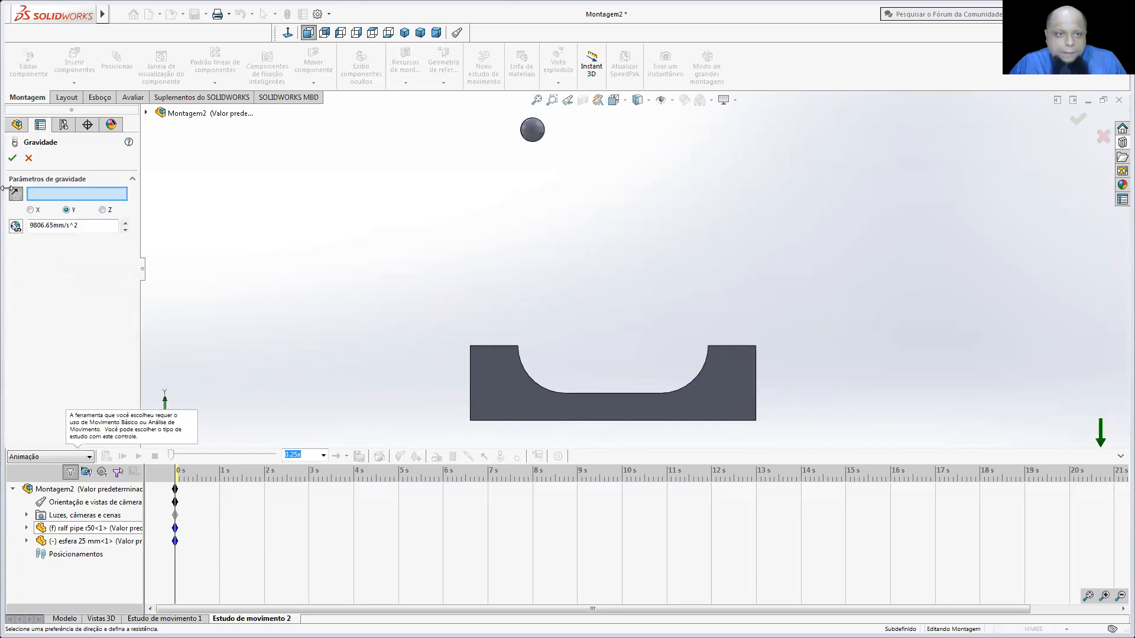
pyautogui.click(11, 159)
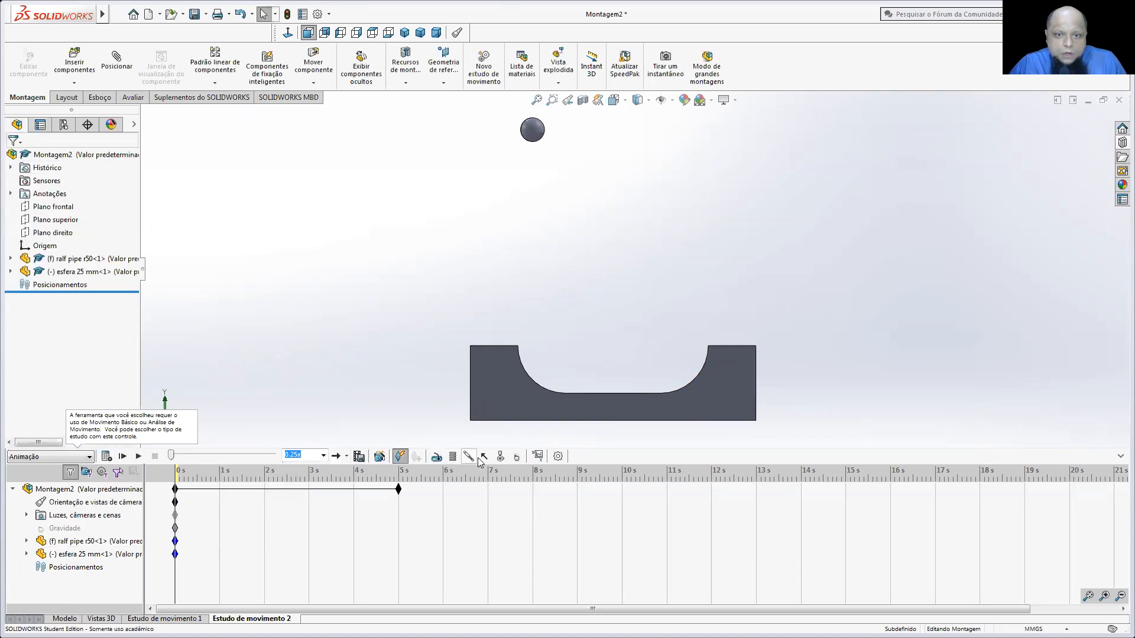
pyautogui.click(499, 457)
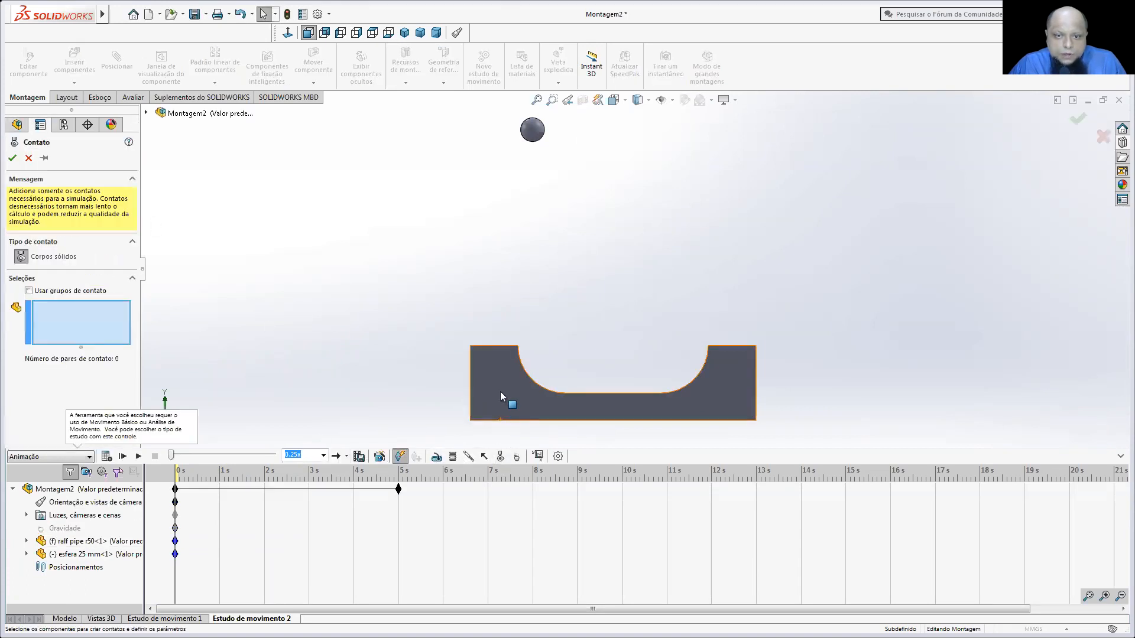
pyautogui.click(500, 391)
pyautogui.click(533, 131)
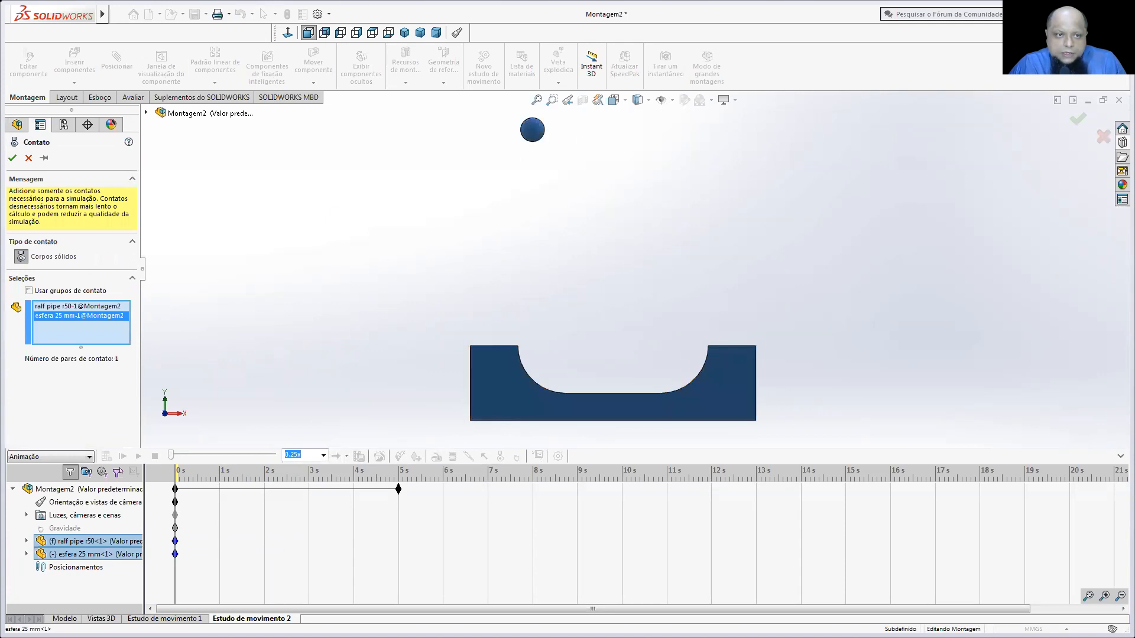
pyautogui.click(13, 158)
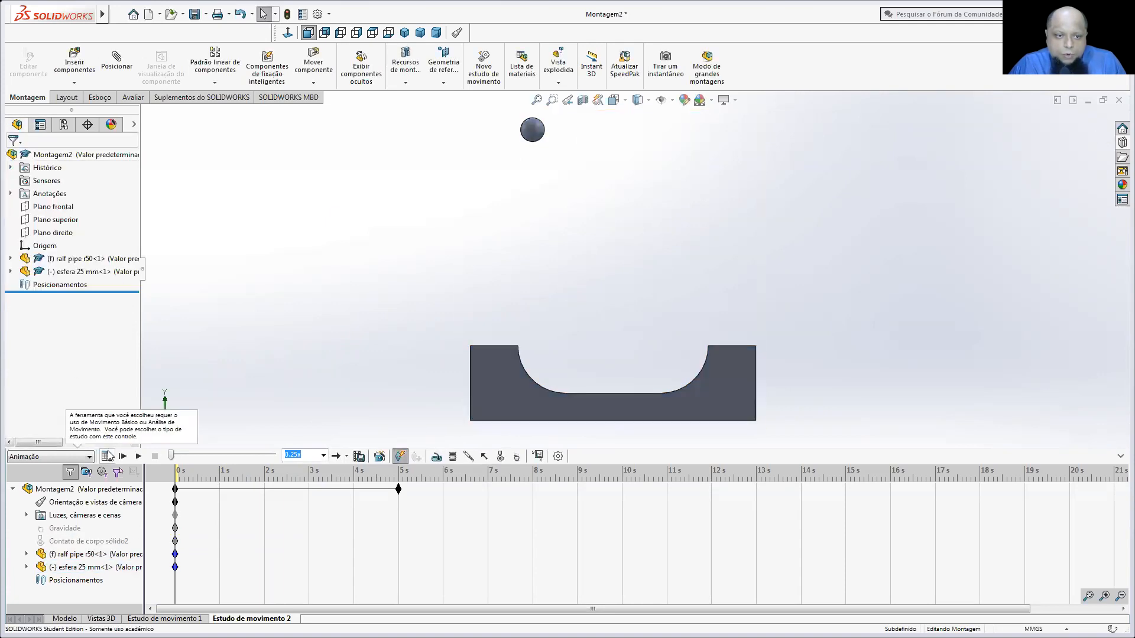
pyautogui.click(108, 455)
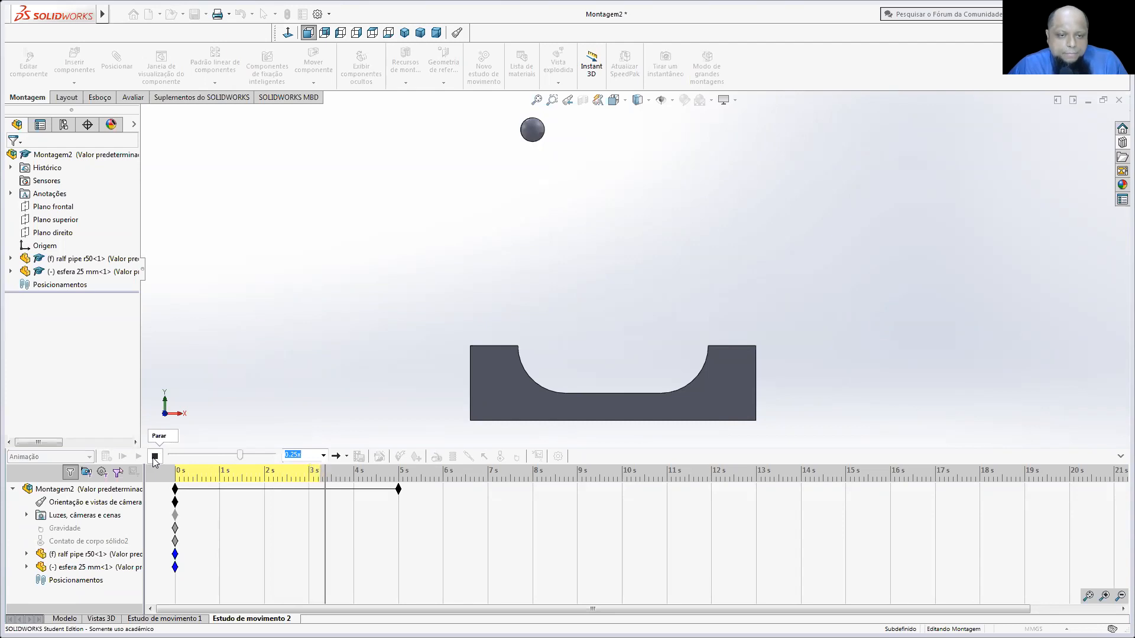
pyautogui.click(155, 457)
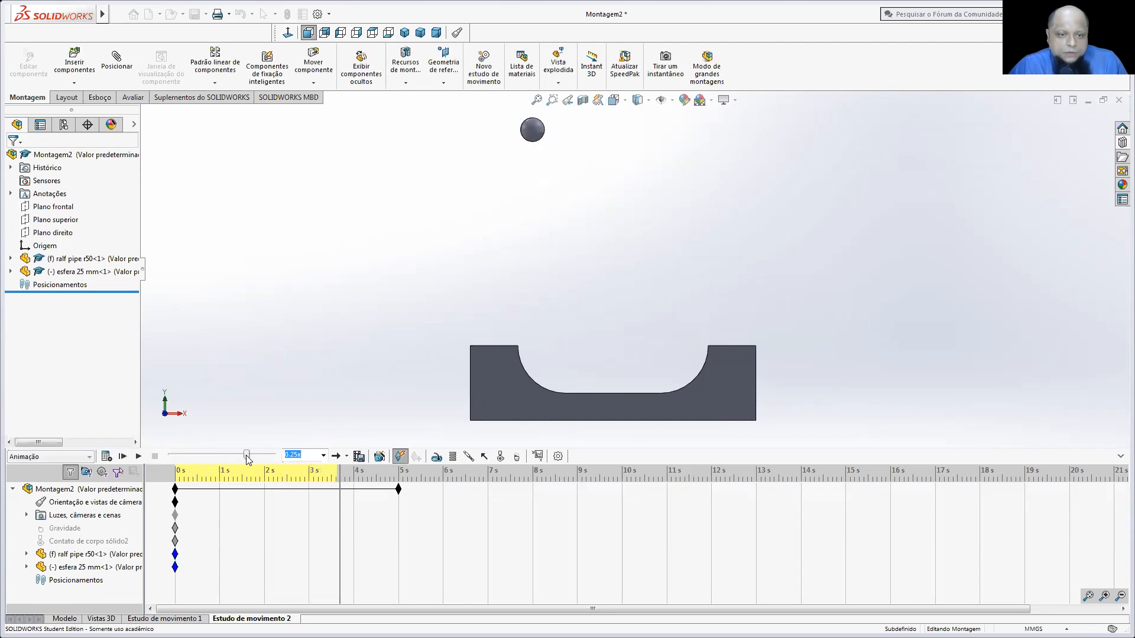
pyautogui.moveTo(247, 460); pyautogui.dragTo(170, 456)
# - Shorten Estudo de movimento 2 to 3 seconds and change its study type to Movimento Básico
pyautogui.moveTo(399, 489); pyautogui.dragTo(309, 490)
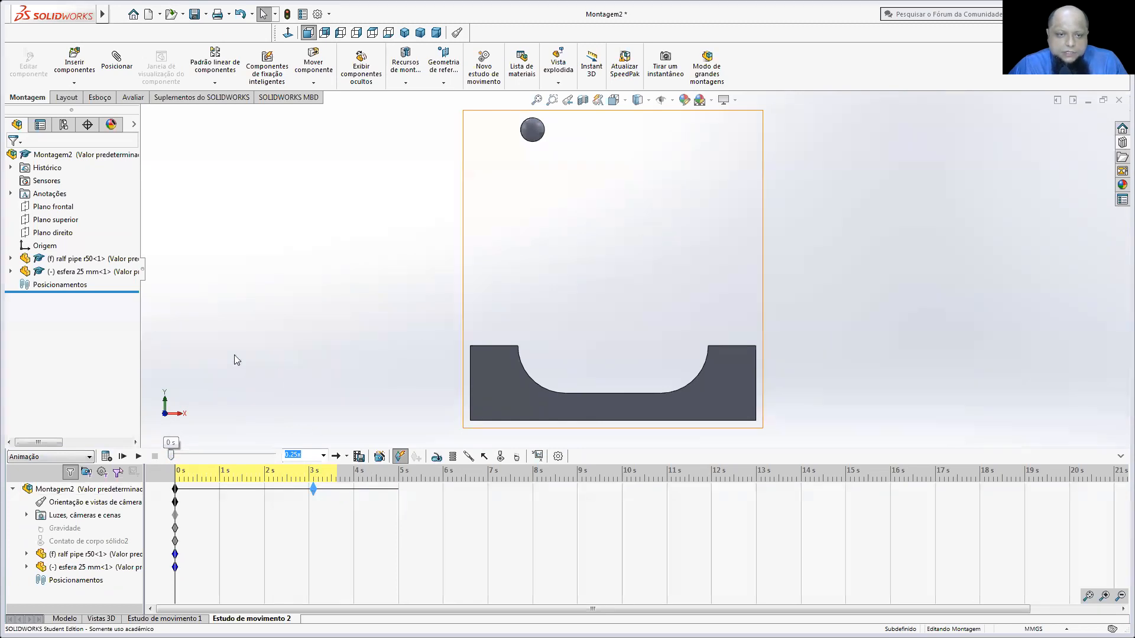
pyautogui.click(19, 459)
pyautogui.click(35, 476)
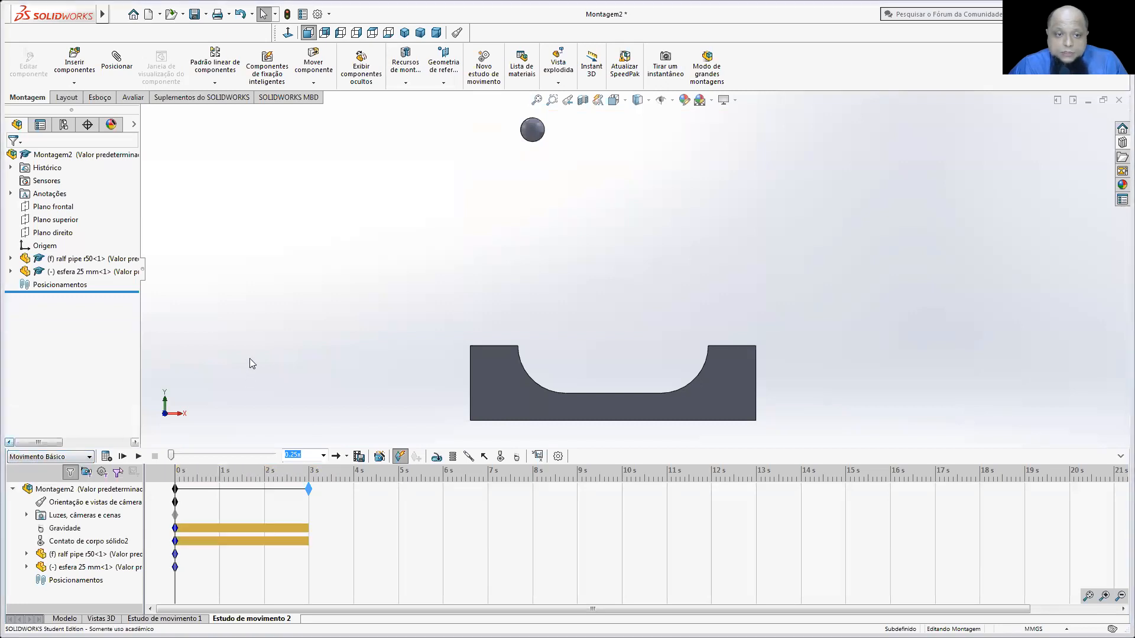
# - Calculate the 3-second basic motion simulation and collapse the feature tree to enlarge the graphics area
pyautogui.click(107, 456)
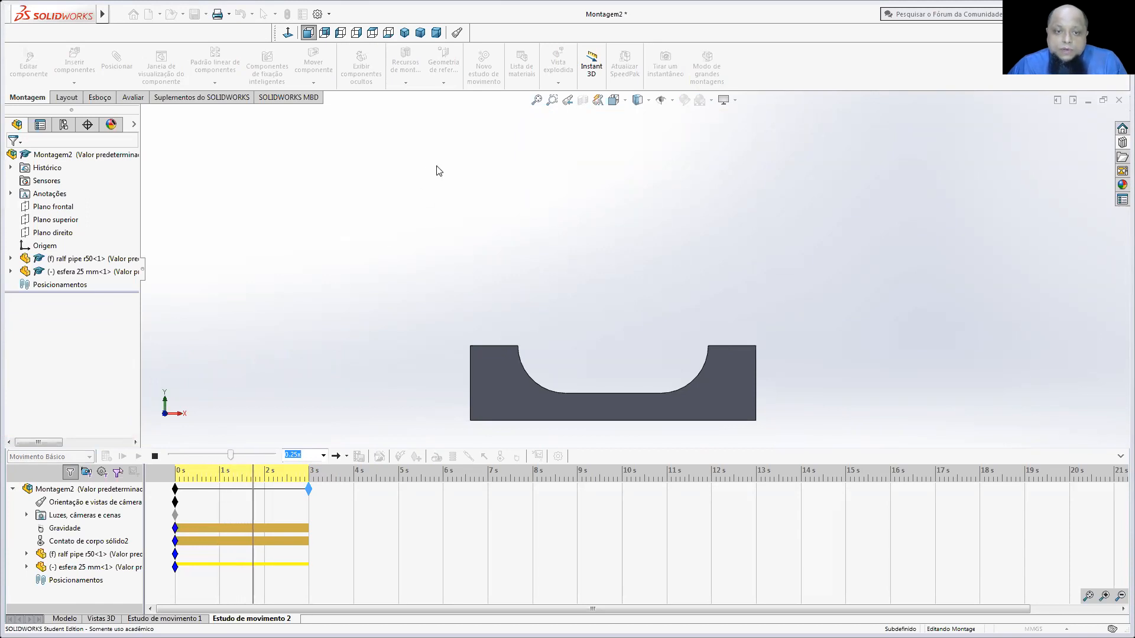
pyautogui.click(145, 272)
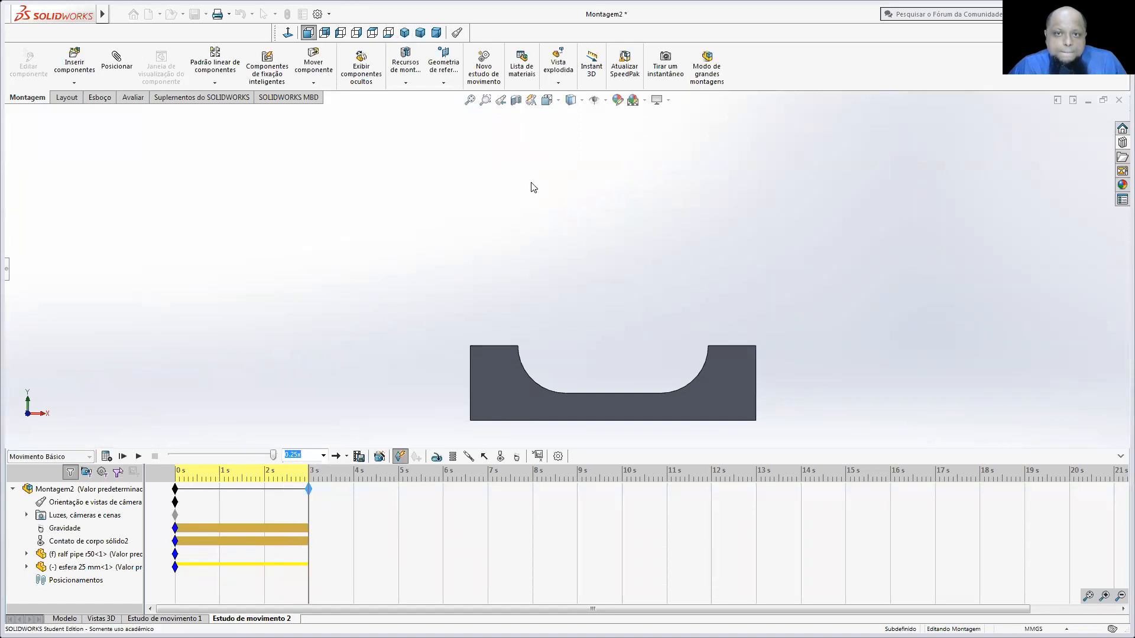
# - Start saving the animation as a Microsoft AVI file in Downloads, named "esfera na pista"
pyautogui.click(360, 456)
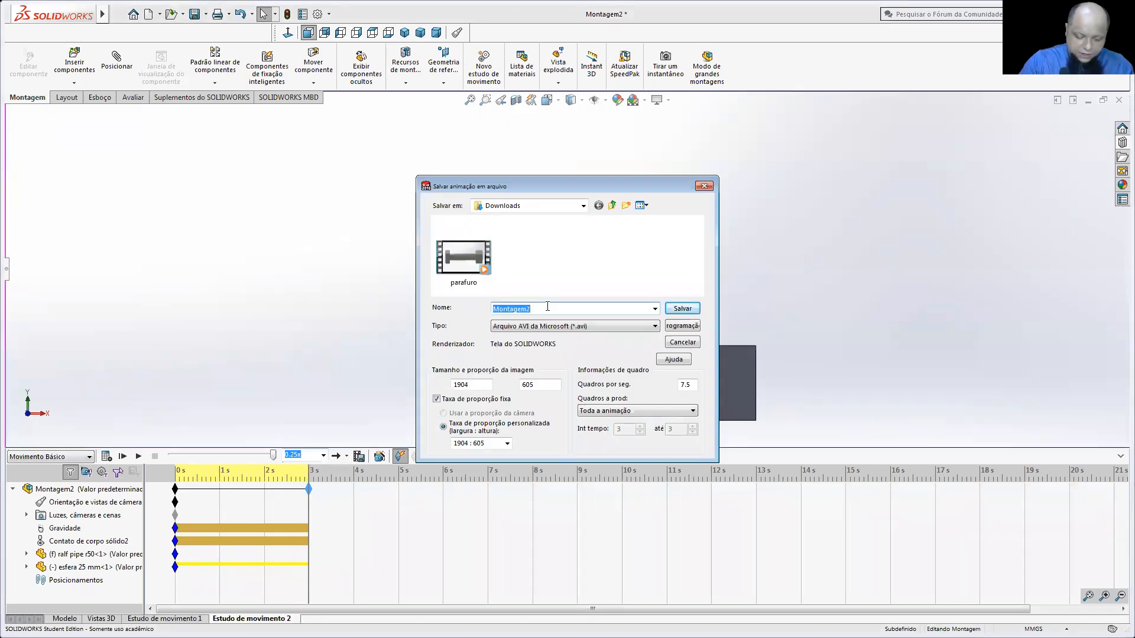
pyautogui.write('e')
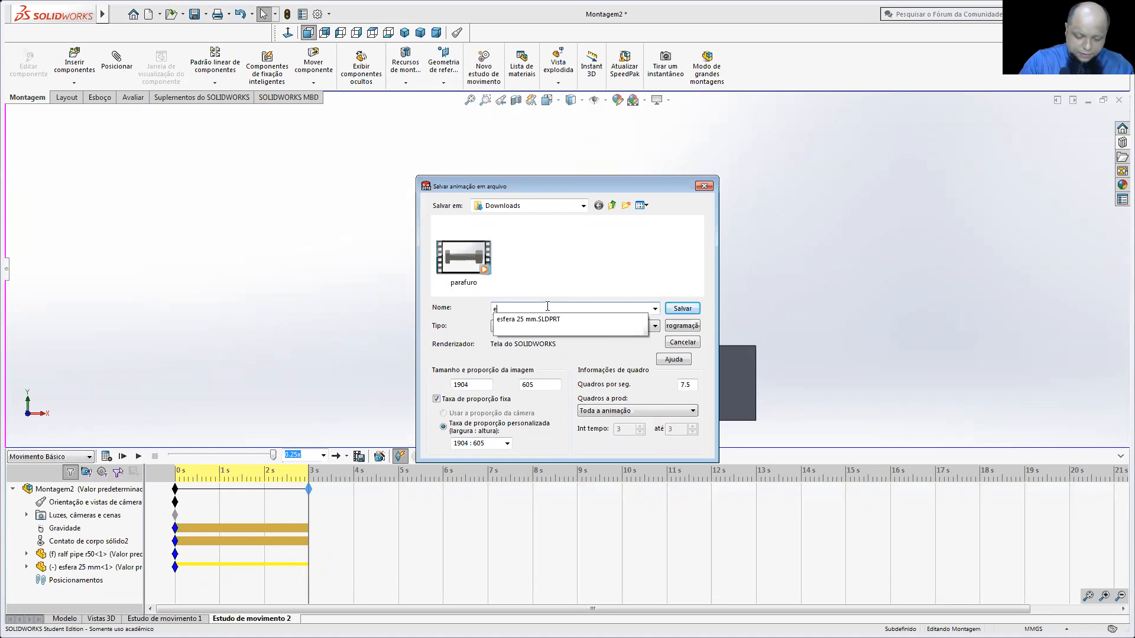
pyautogui.write('sfera na pista')
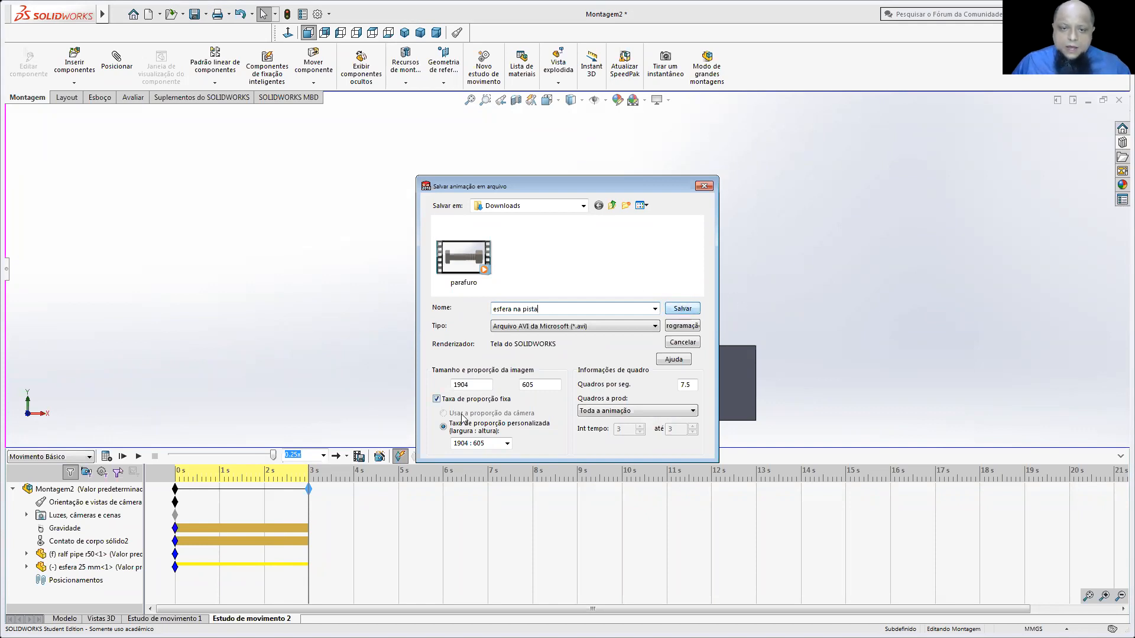
# - Try the 16:9 image ratio for the saved animation, and set the custom aspect ratio to 1:1
pyautogui.click(507, 443)
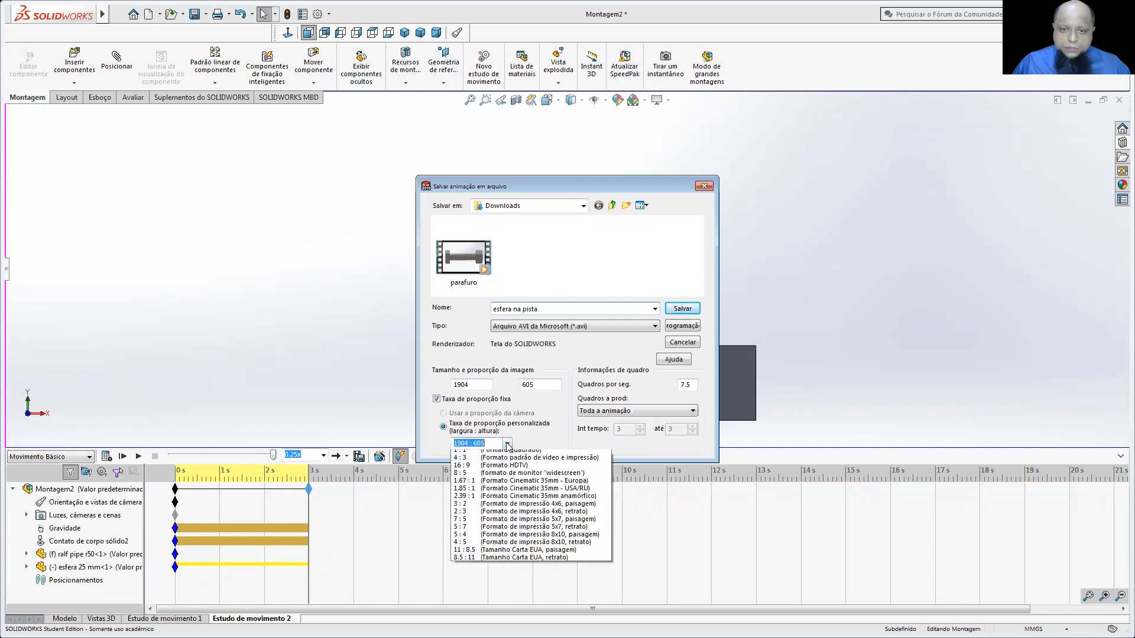
pyautogui.click(494, 486)
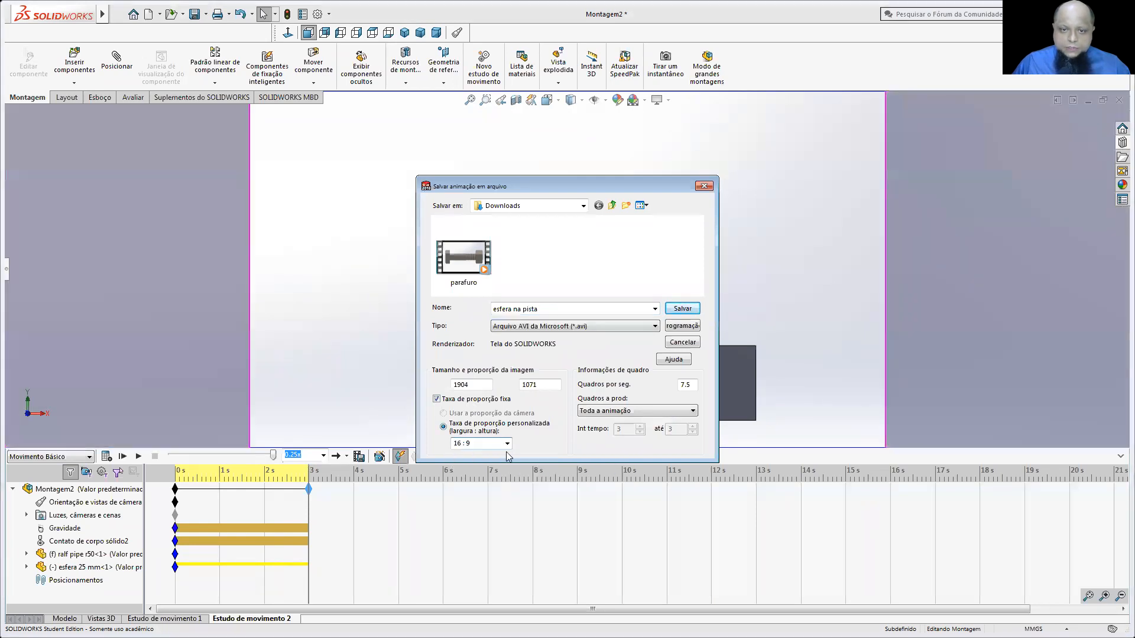
pyautogui.click(507, 444)
pyautogui.click(491, 470)
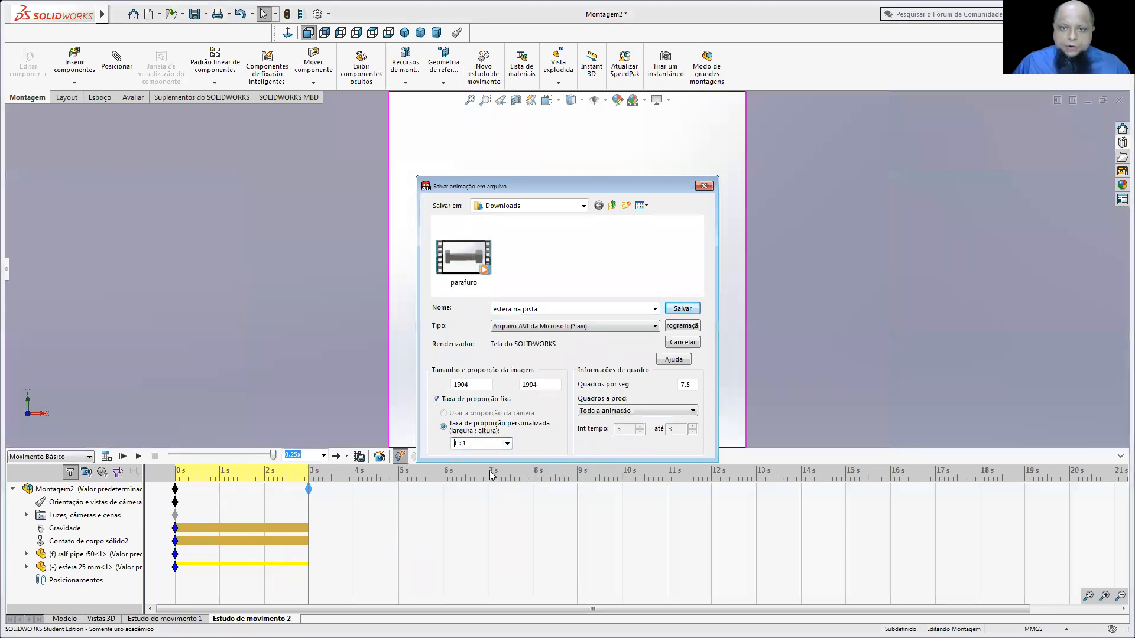
pyautogui.moveTo(569, 189); pyautogui.dragTo(177, 145)
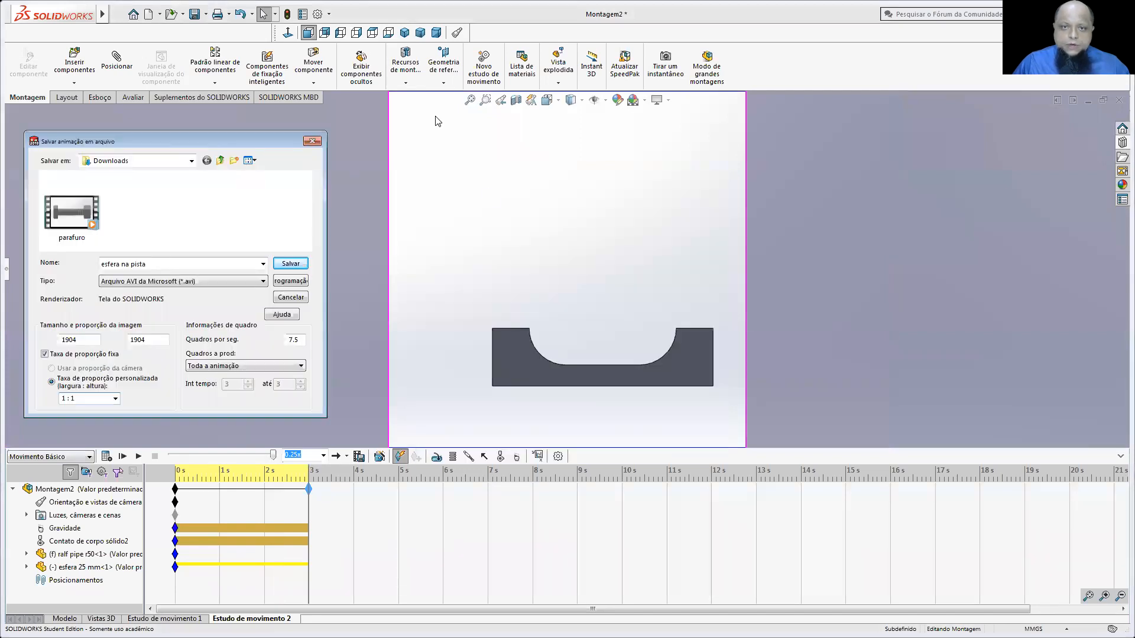
pyautogui.click(272, 455)
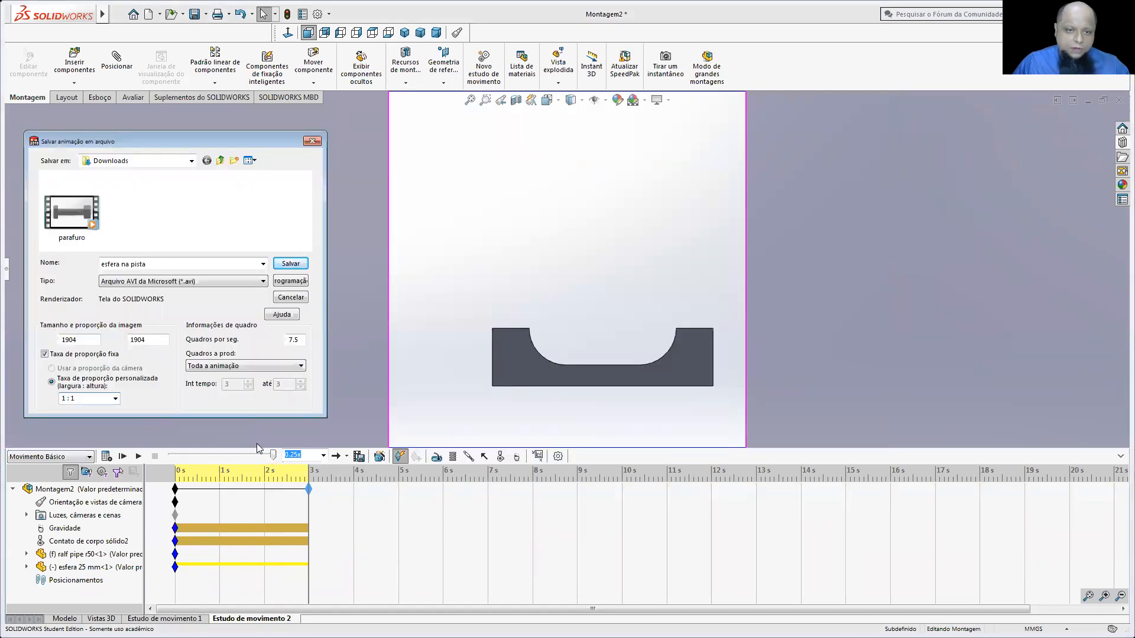
pyautogui.doubleClick(85, 340)
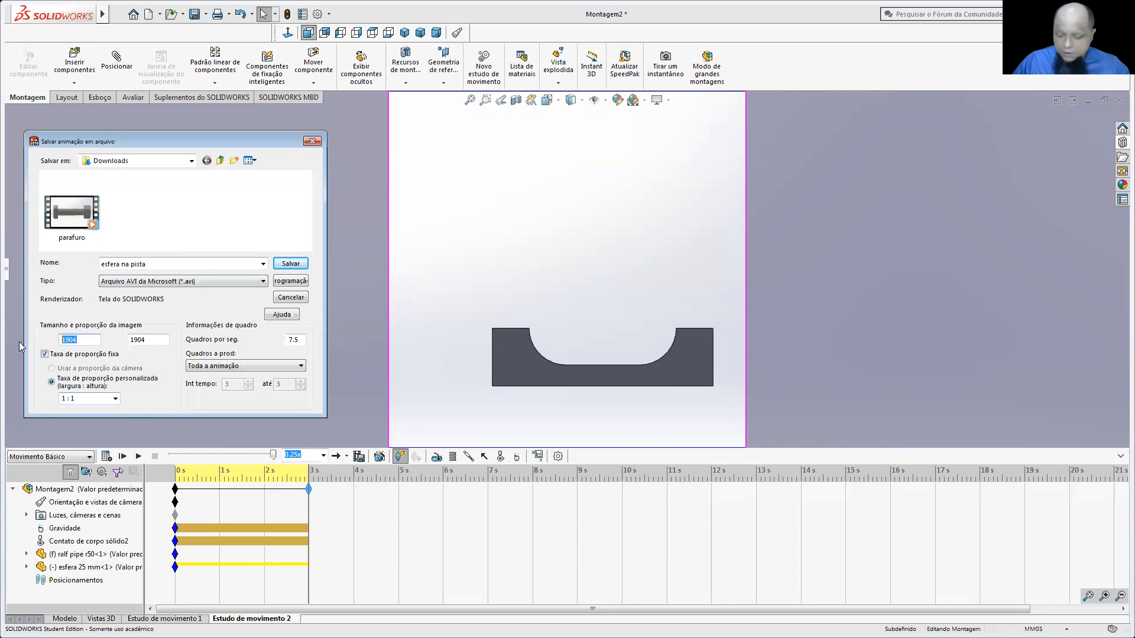
pyautogui.write('1200')
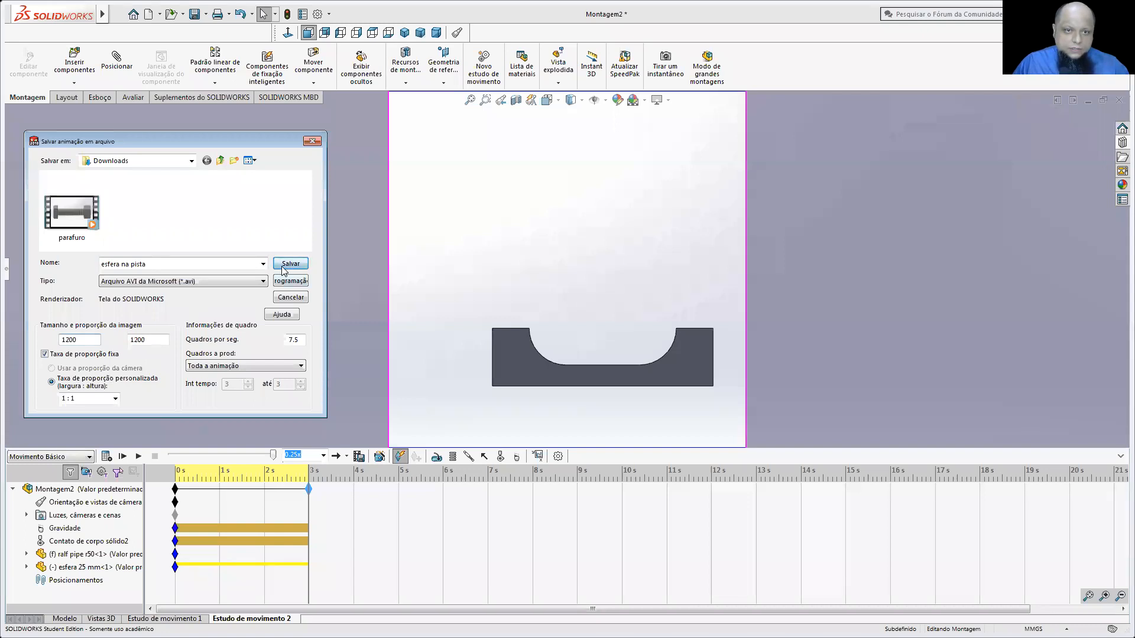
pyautogui.click(287, 266)
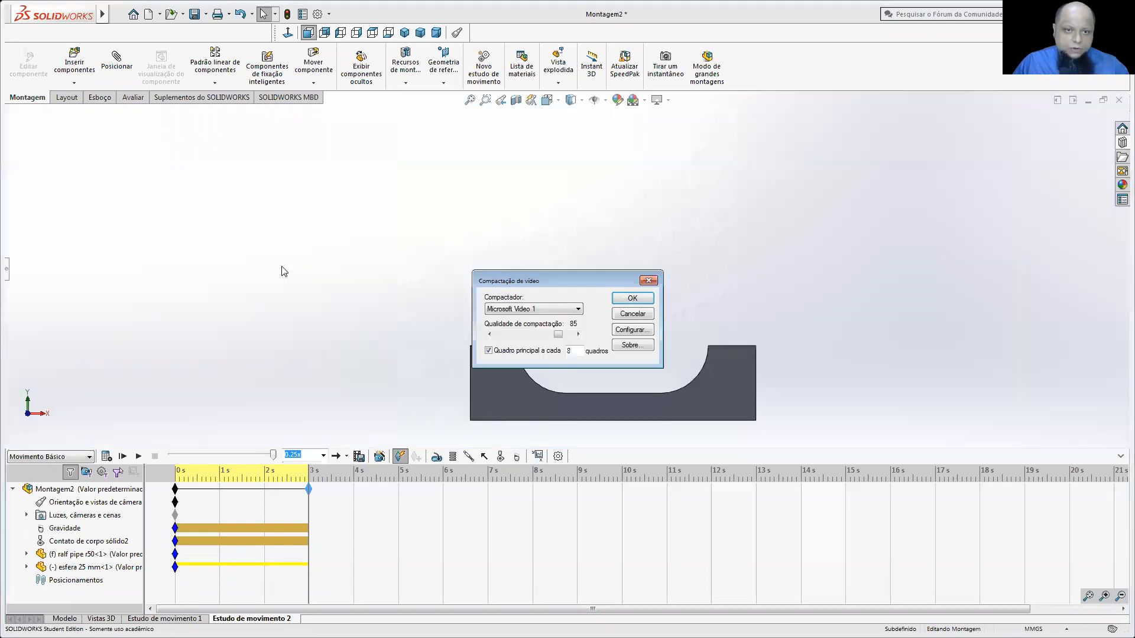
pyautogui.click(629, 299)
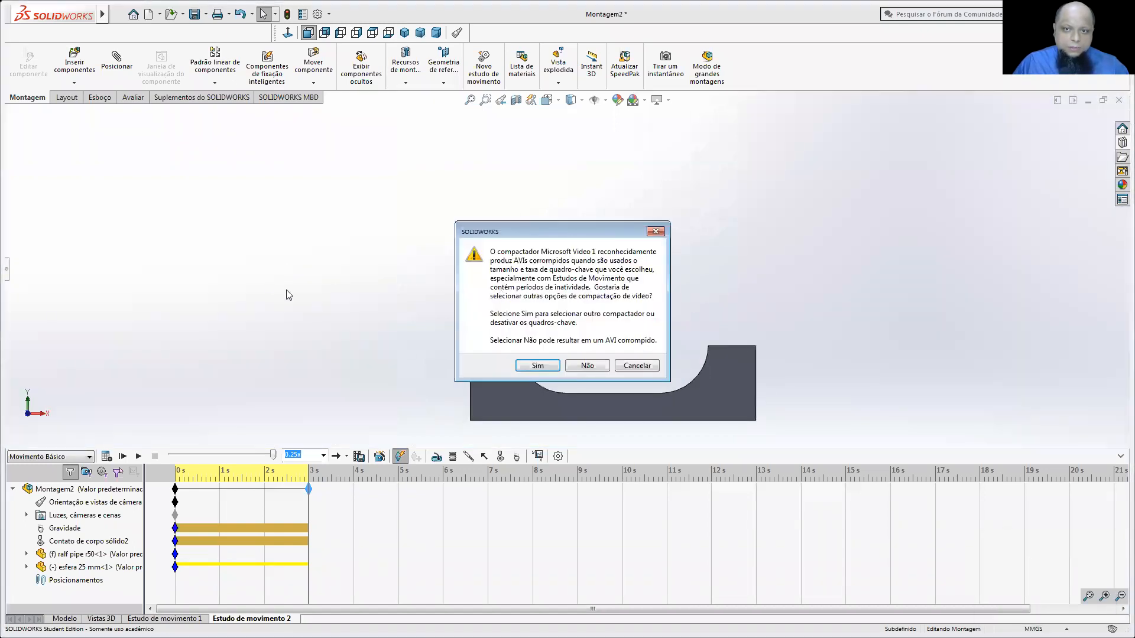
pyautogui.click(618, 367)
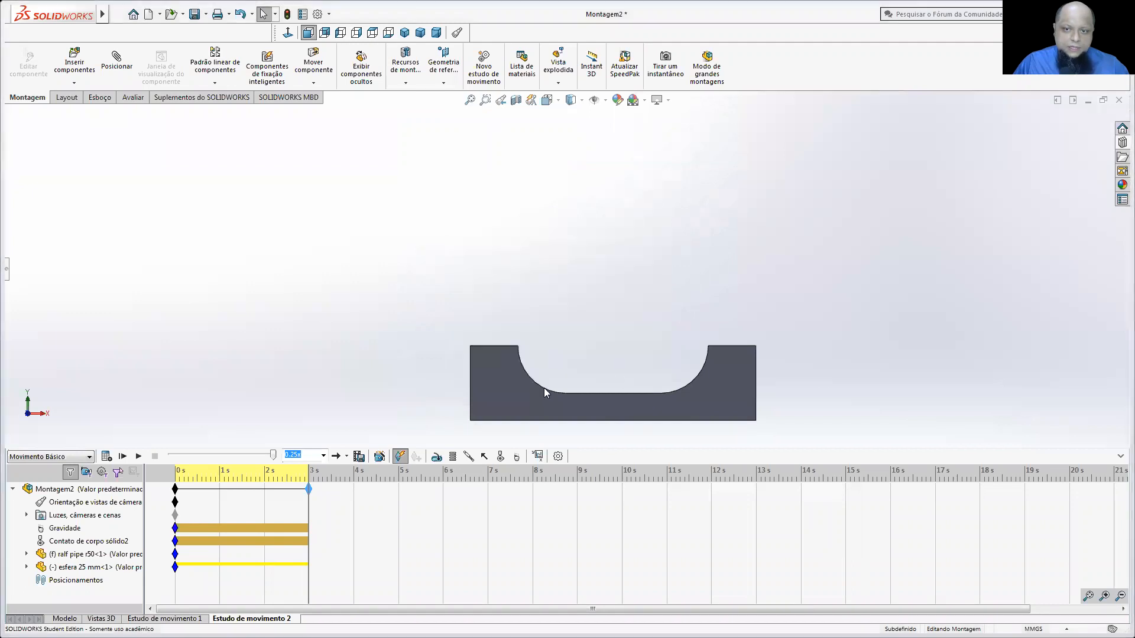
# - Start saving the animation in Downloads as "esfera na pista" with 12 frames per second
pyautogui.click(358, 457)
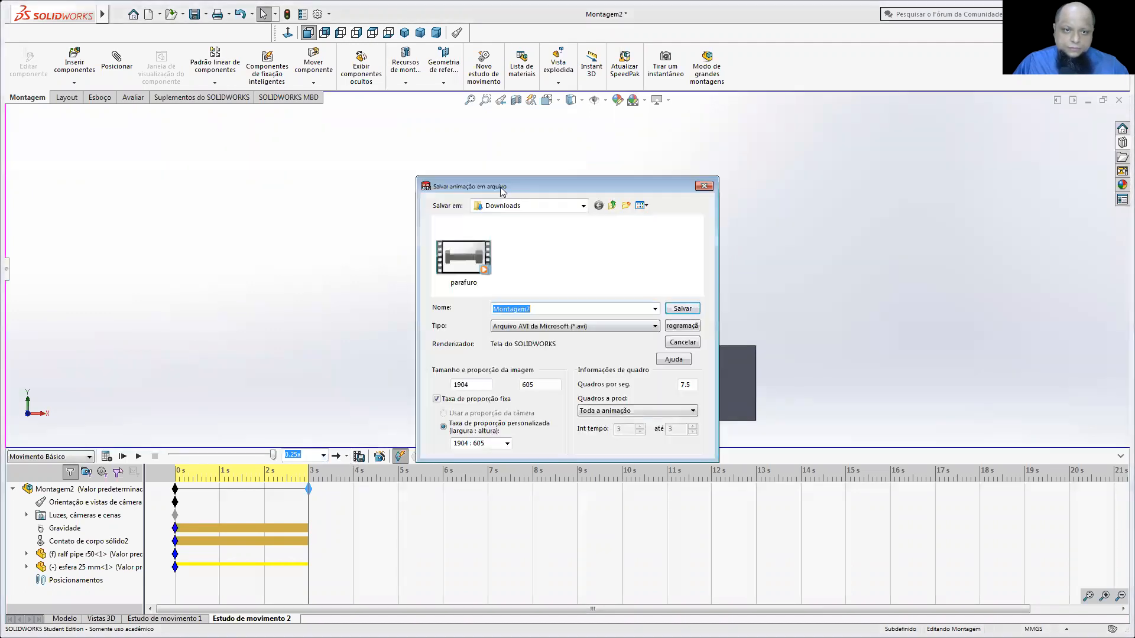
pyautogui.moveTo(500, 188); pyautogui.dragTo(186, 137)
pyautogui.write('esfera na pista')
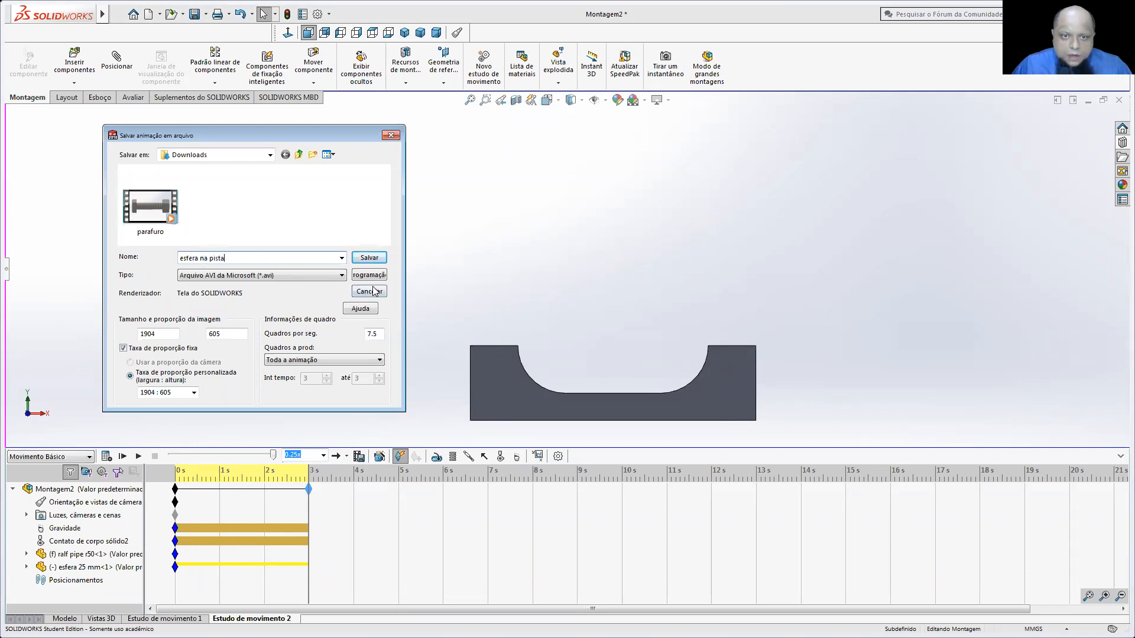
pyautogui.doubleClick(362, 333)
pyautogui.write('12')
# - Set the video's aspect ratio to 1:1 and its size to 1200 × 1200, covering the whole animation
pyautogui.click(170, 390)
pyautogui.click(192, 393)
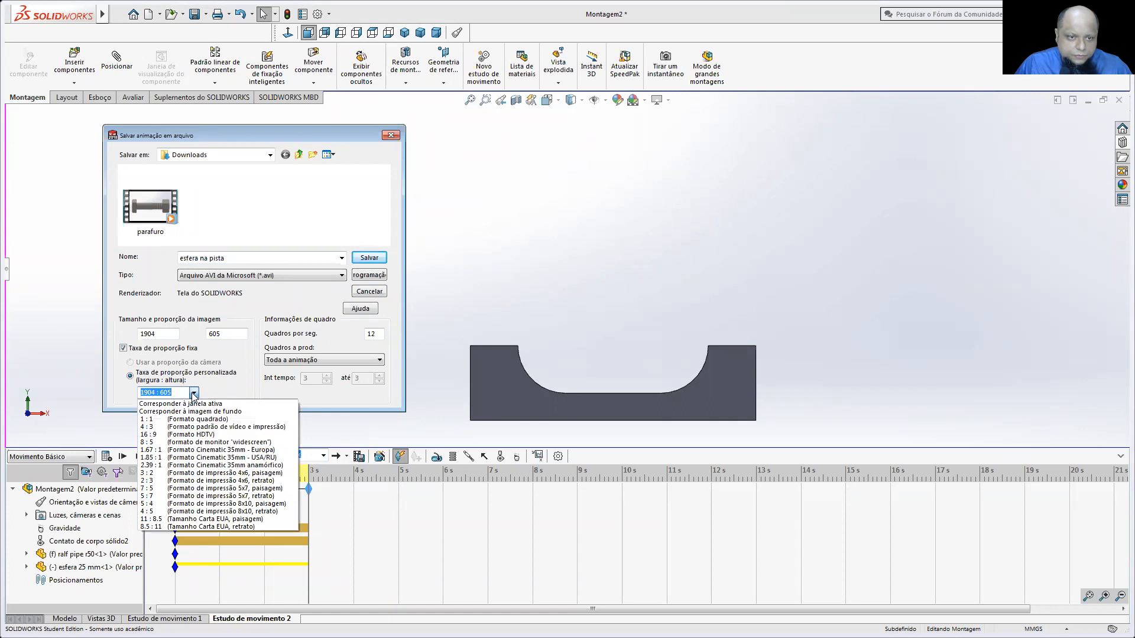
pyautogui.moveTo(162, 336); pyautogui.dragTo(133, 333)
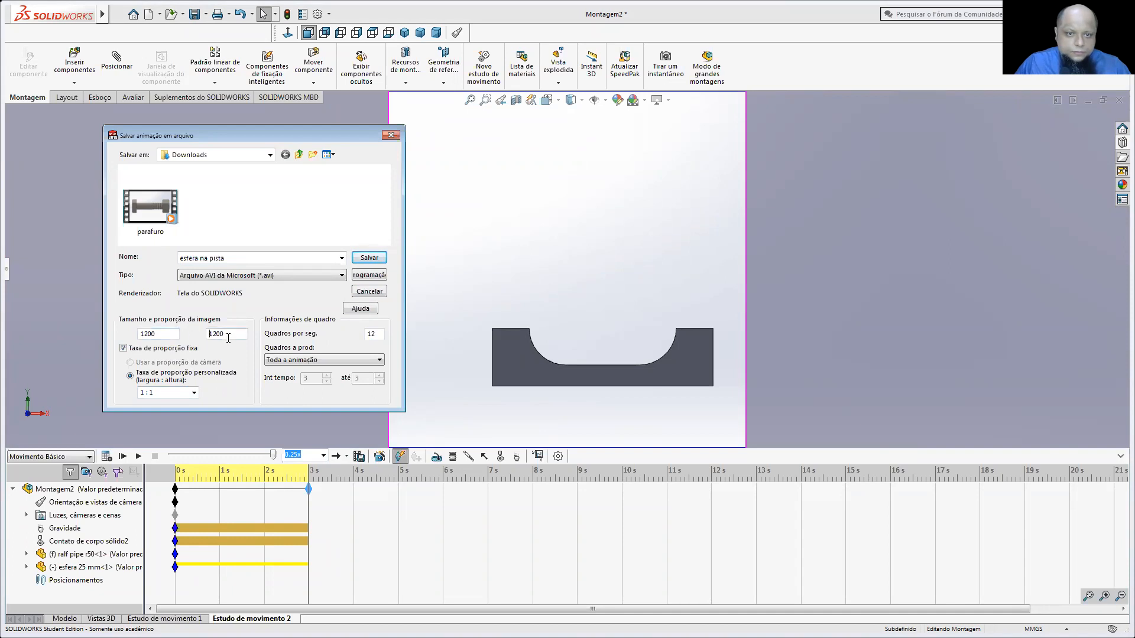
pyautogui.click(311, 361)
pyautogui.click(292, 371)
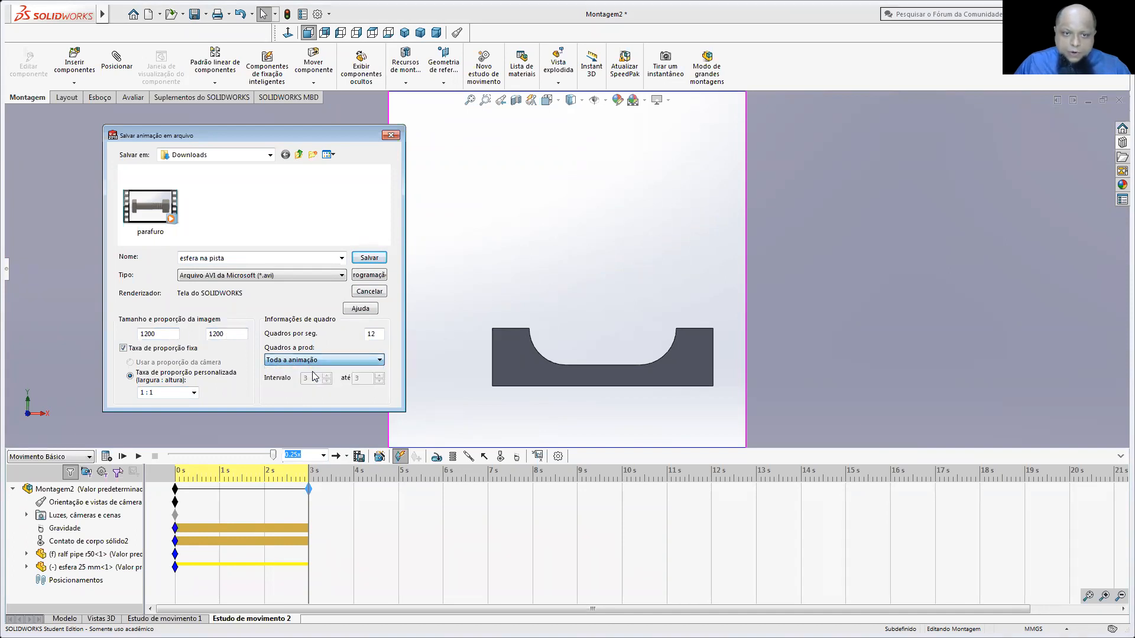
# - Save the video with the Microsoft Video 1 compressor at quality 85, declining to select other compression options
pyautogui.click(366, 257)
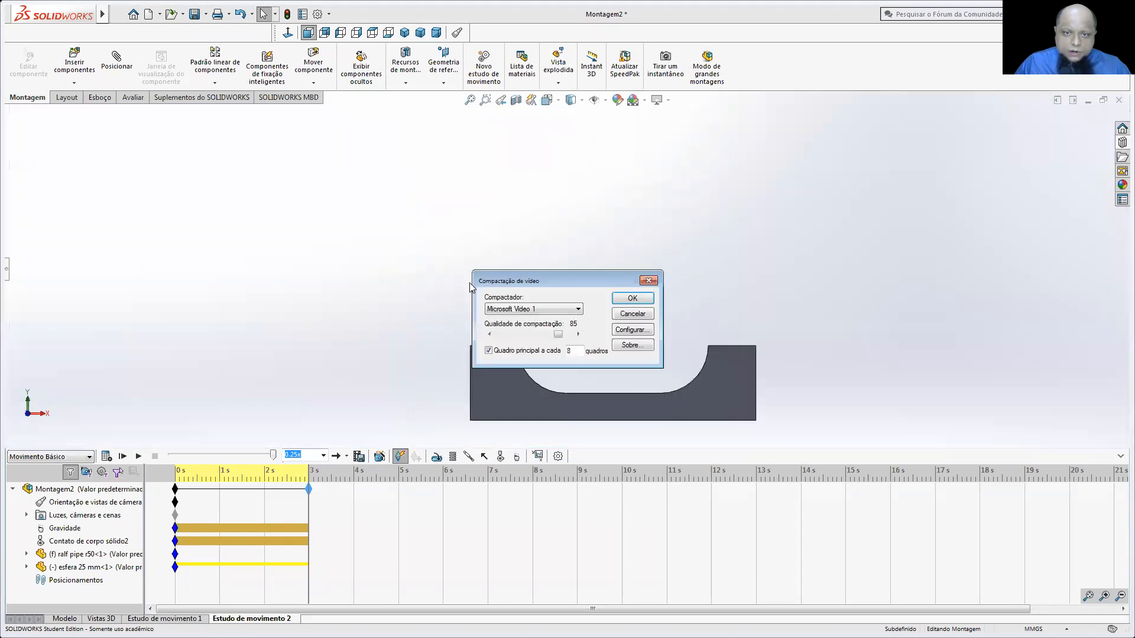
pyautogui.click(633, 300)
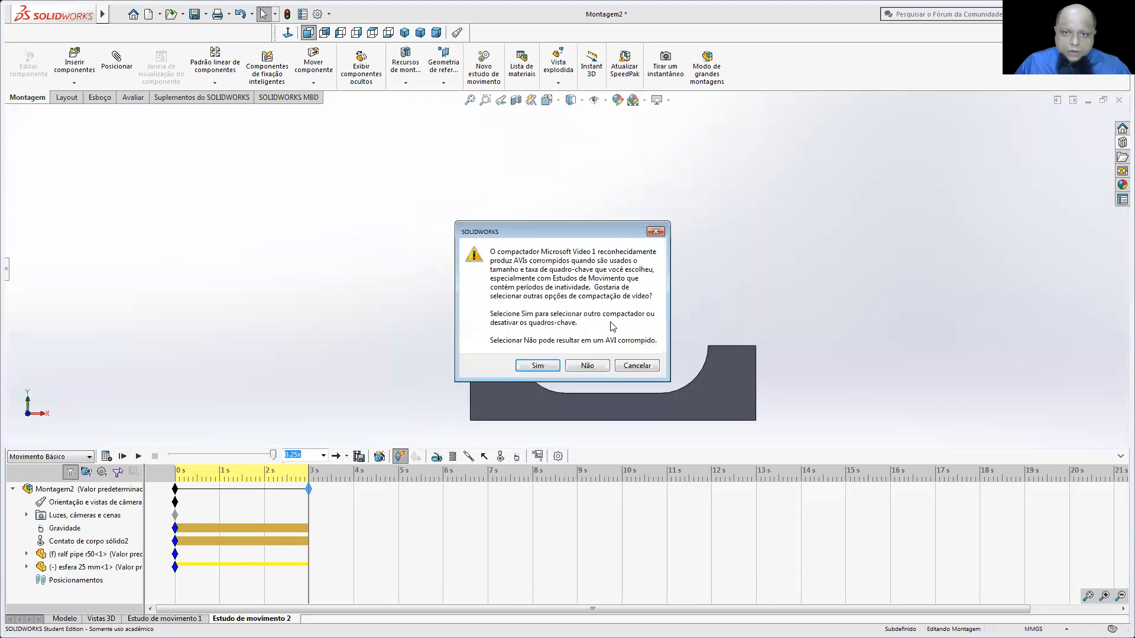
pyautogui.click(580, 367)
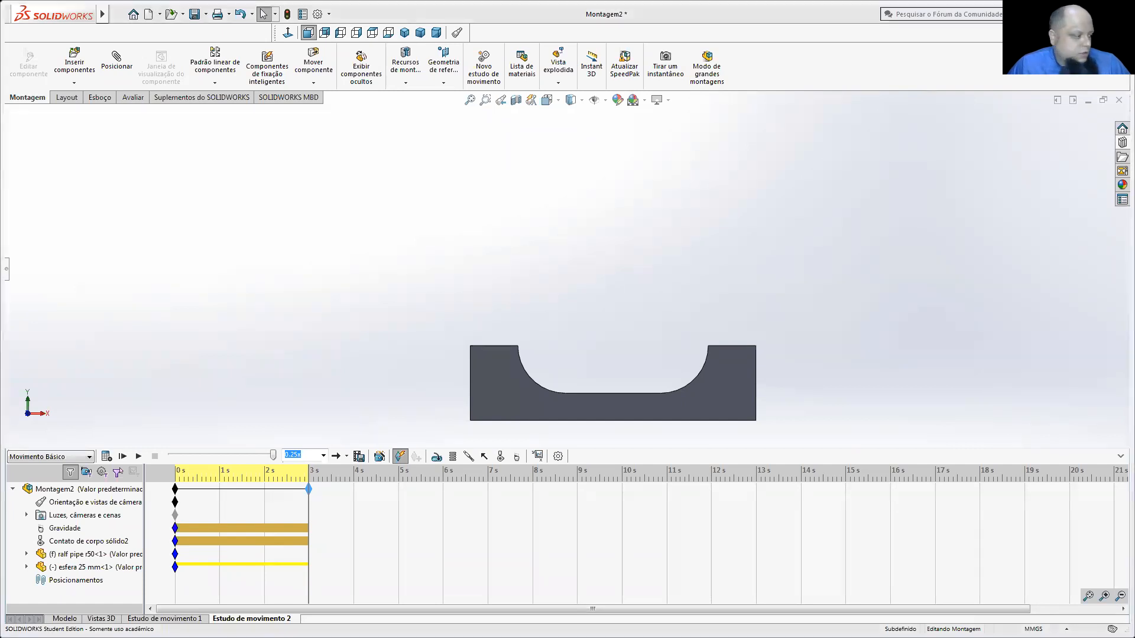
# - Switch to the Downloads folder, play the saved "esfera na pista" video in MPC-HC, and close the player and minimise the folder
pyautogui.hotkey('alt', 'Tab')
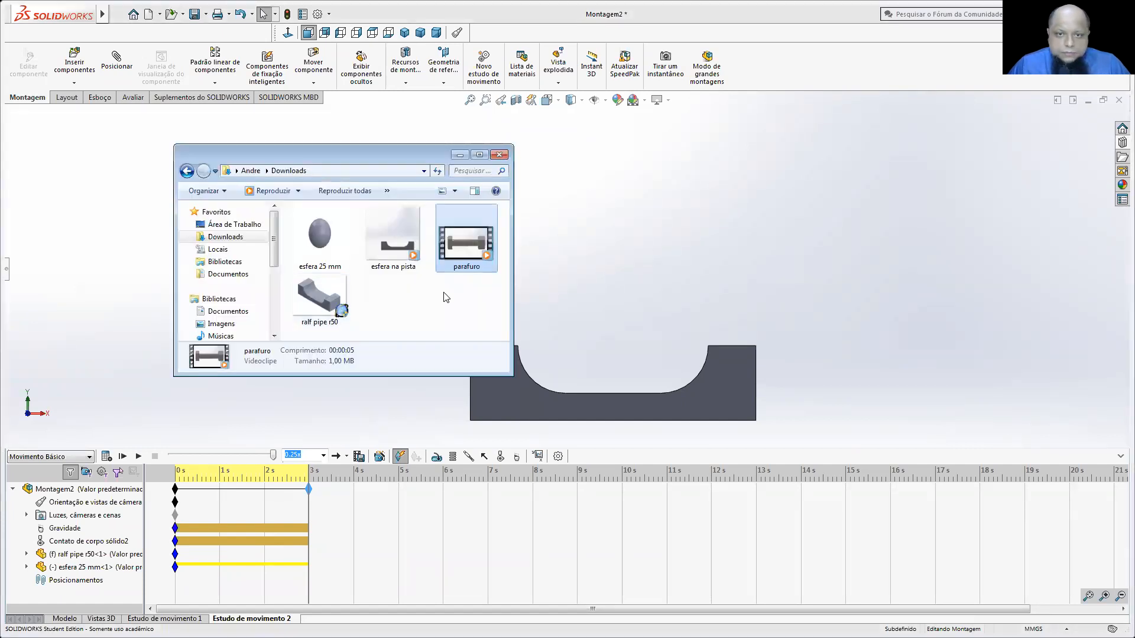
pyautogui.rightClick(393, 232)
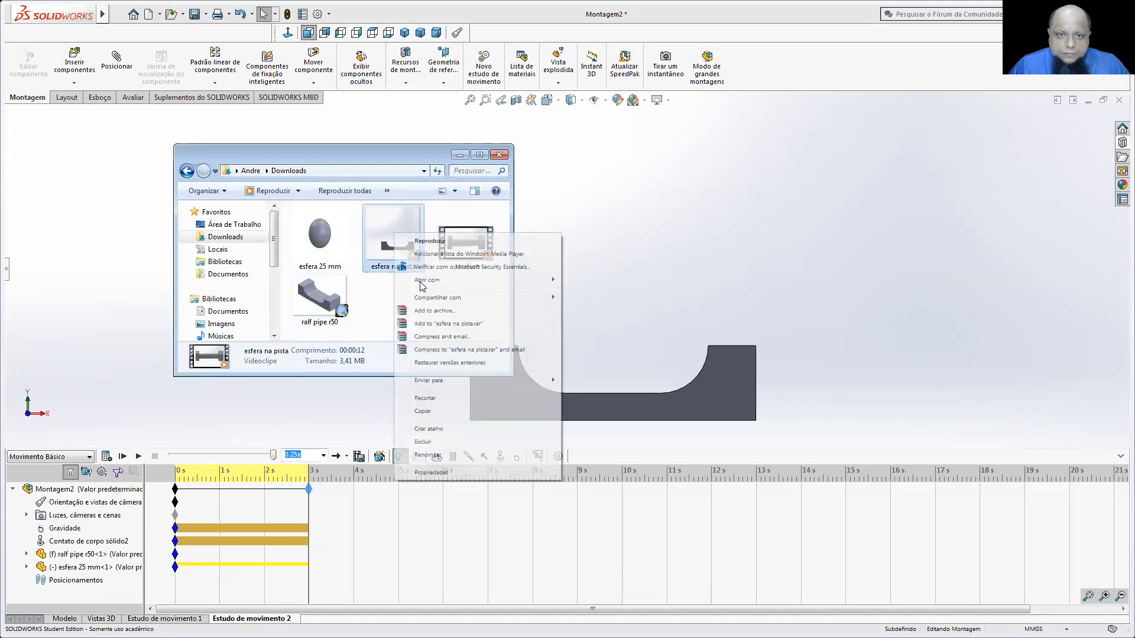
pyautogui.moveTo(422, 286)
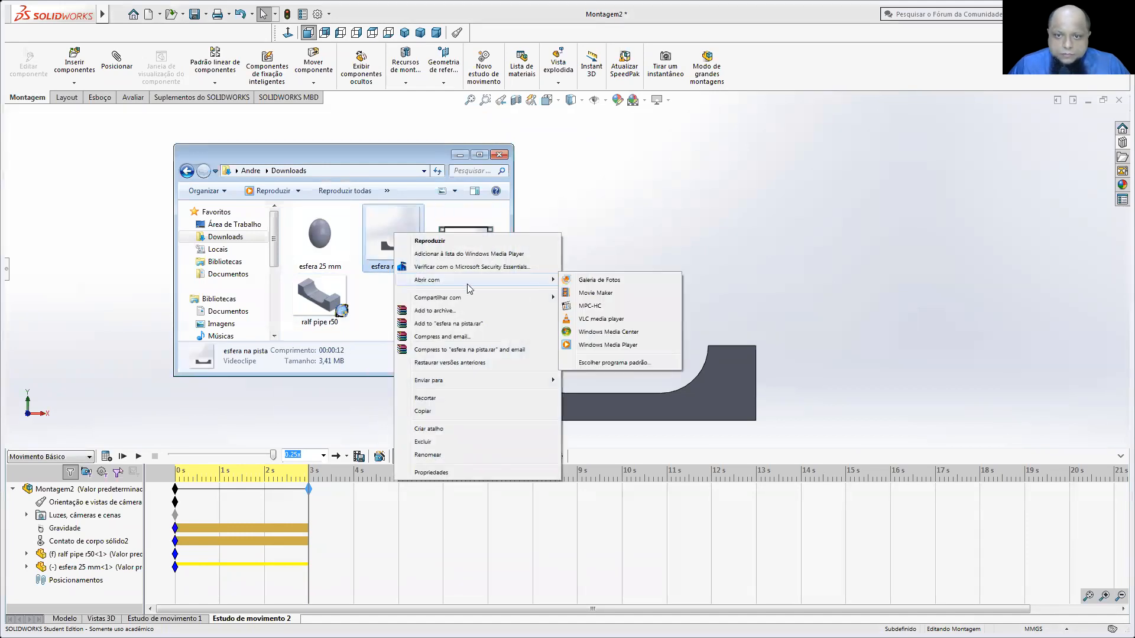
pyautogui.click(596, 306)
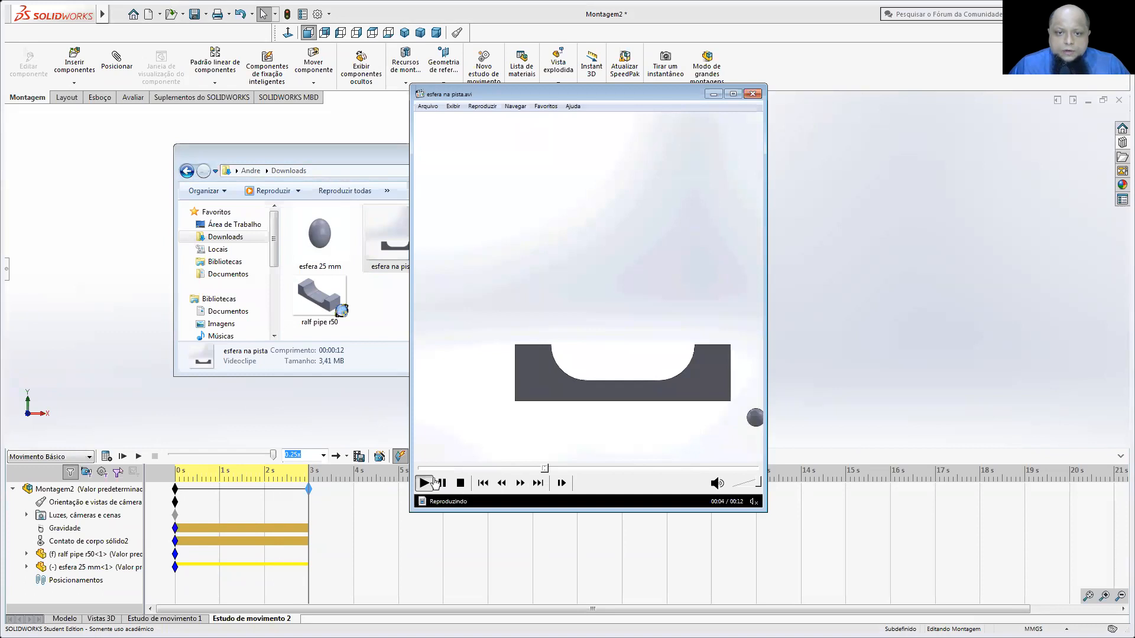
pyautogui.click(460, 483)
pyautogui.click(629, 398)
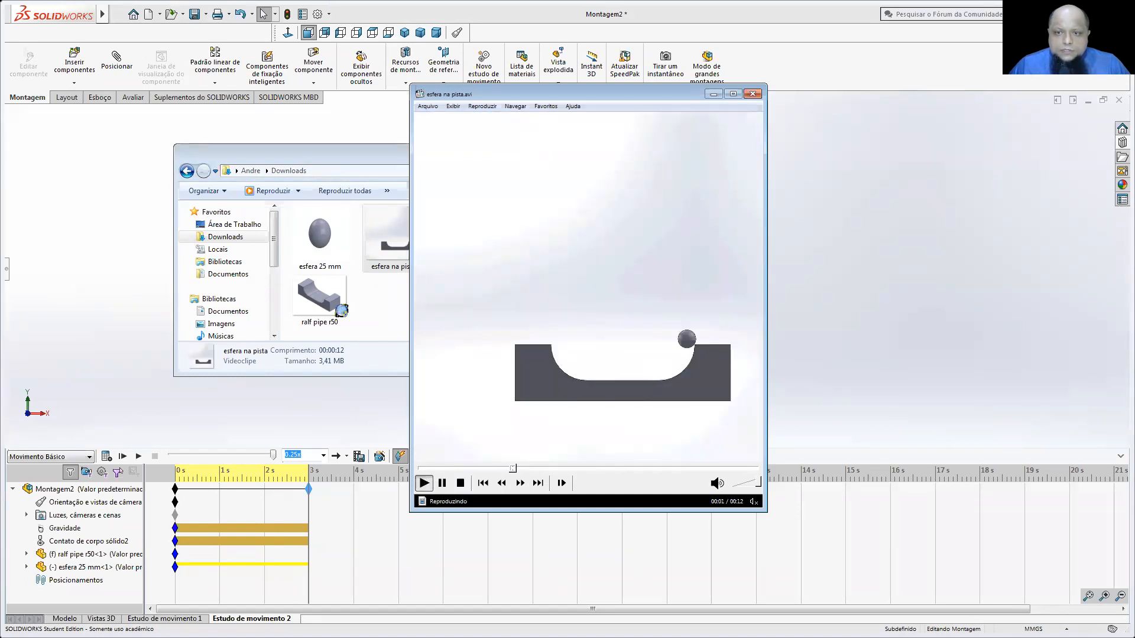
pyautogui.click(753, 94)
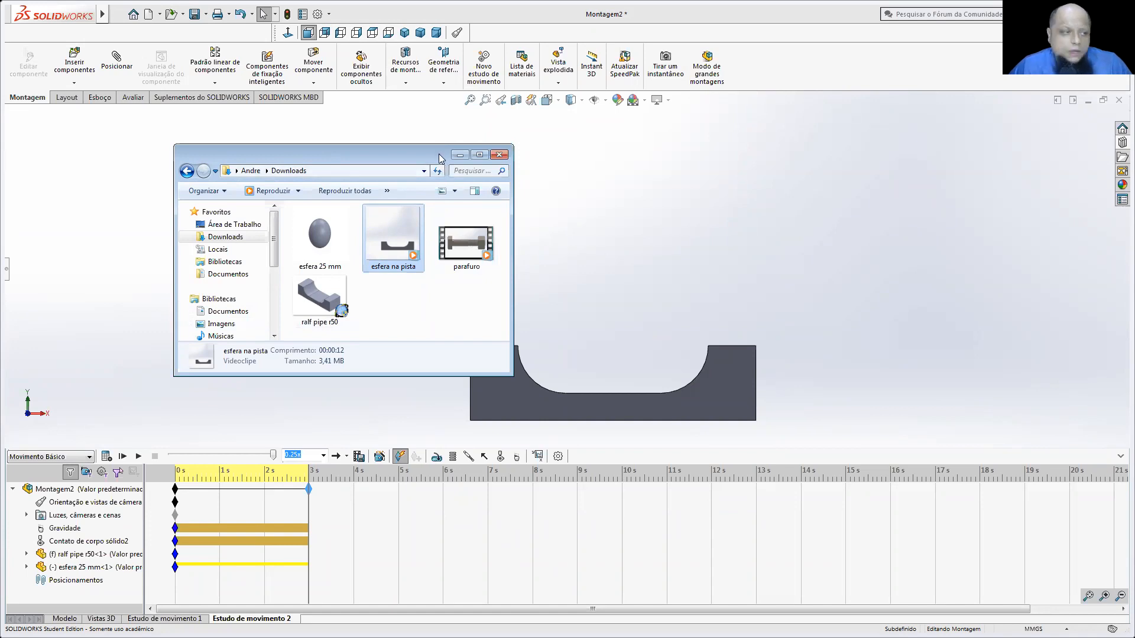
pyautogui.click(460, 155)
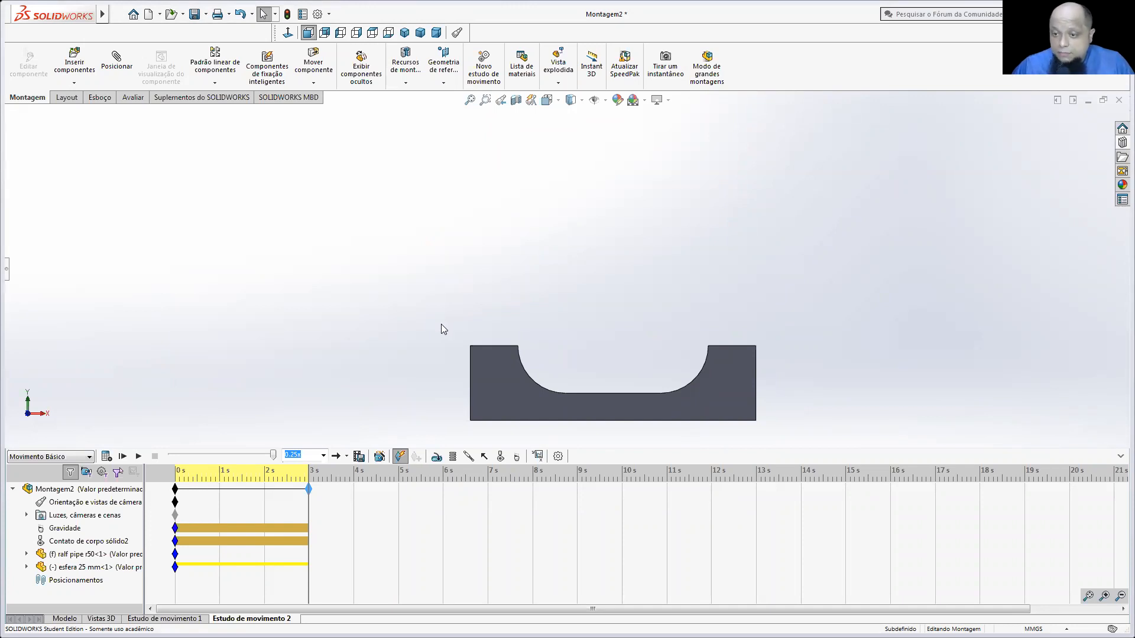
# - Close the Montagem2 assembly without saving and close the remaining open part documents
pyautogui.click(1117, 101)
pyautogui.click(578, 336)
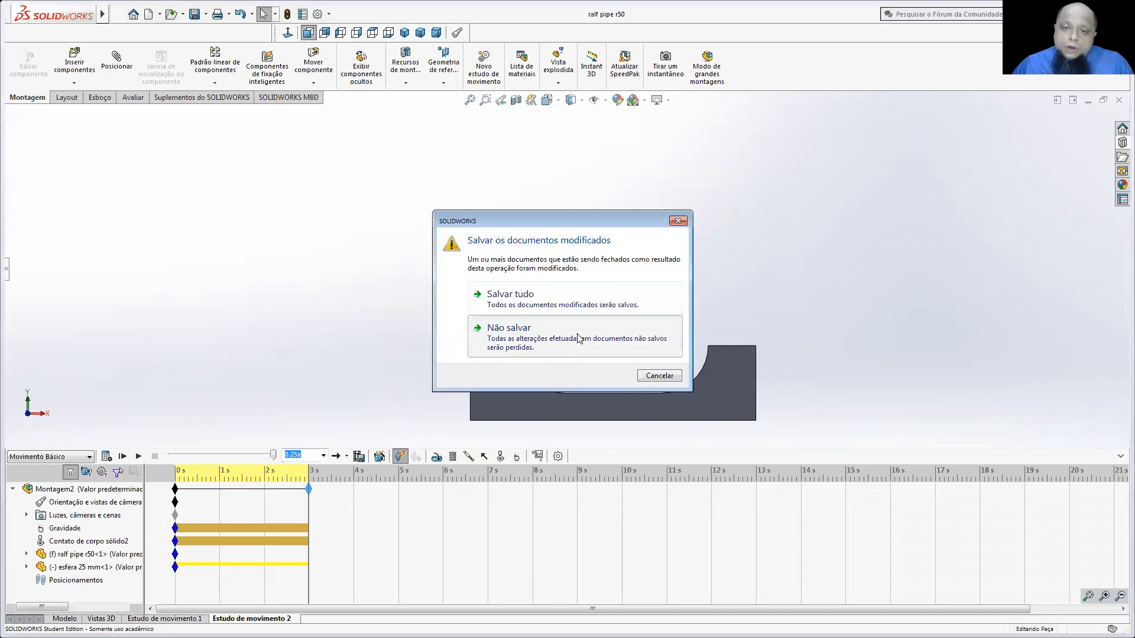
pyautogui.click(1116, 100)
pyautogui.click(1117, 100)
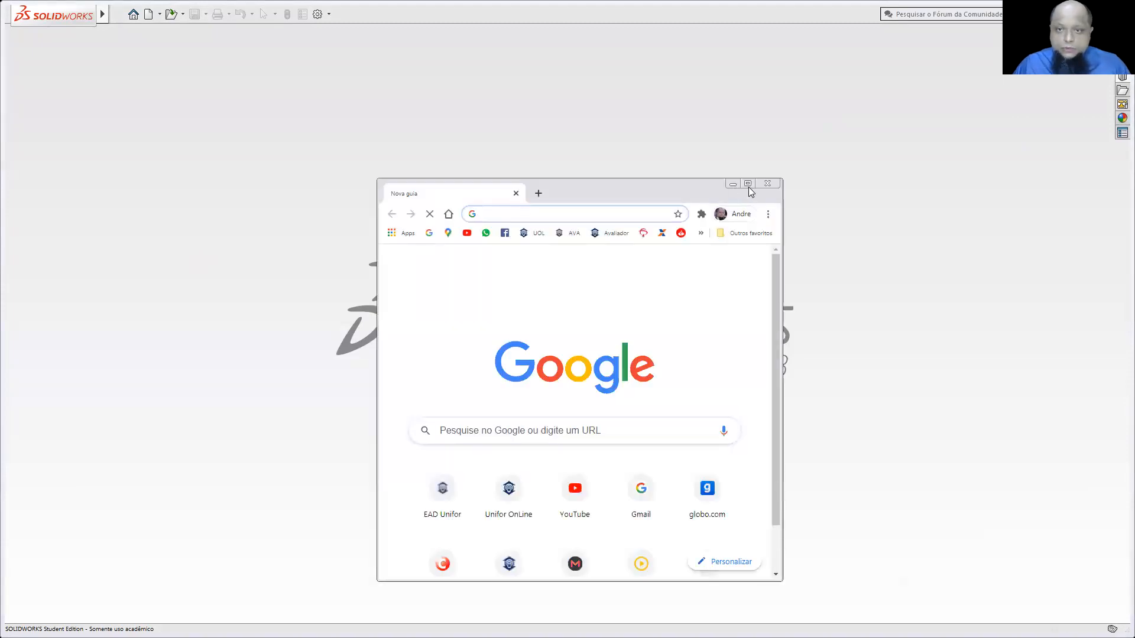
# - Switch to Chrome, maximise its window and search Google for "festo brasil"
pyautogui.click(751, 185)
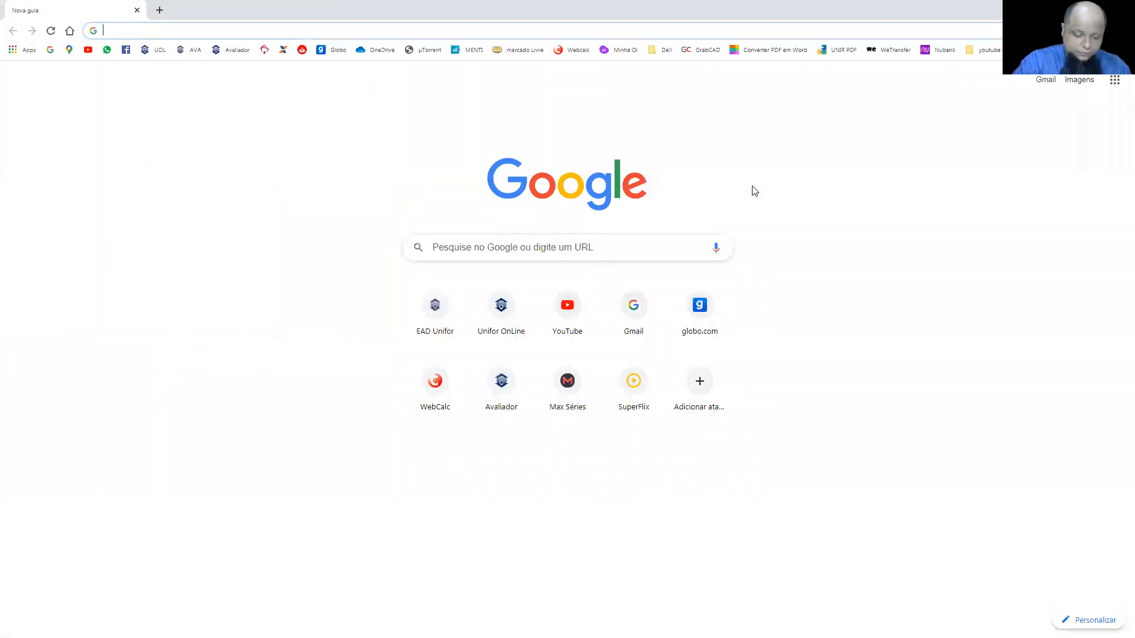
pyautogui.write('festo')
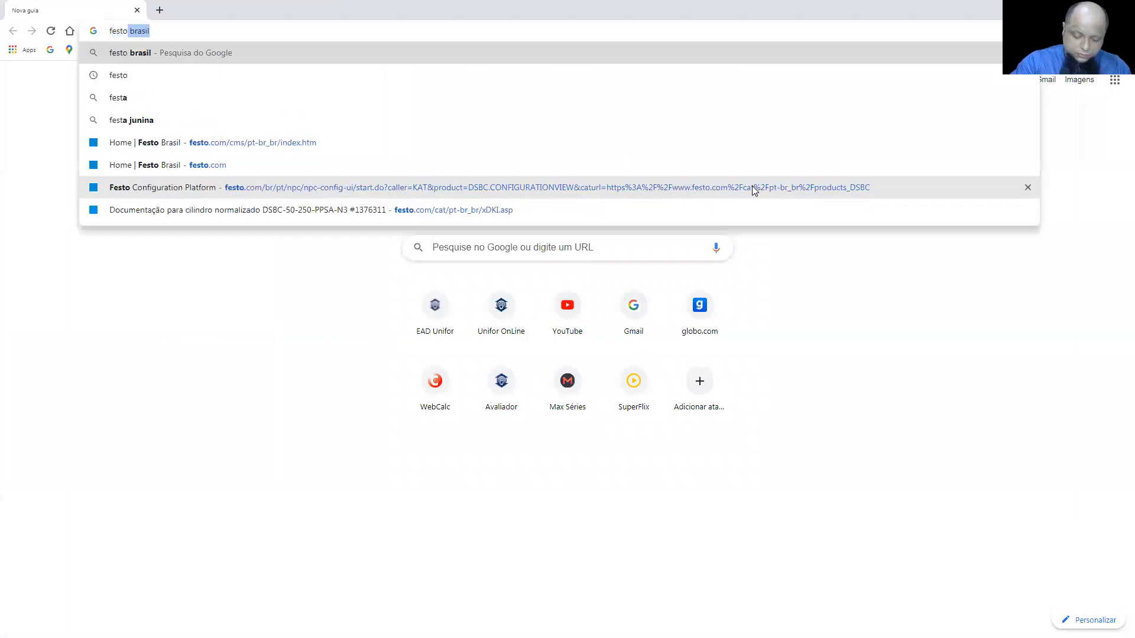
pyautogui.write(' brasil')
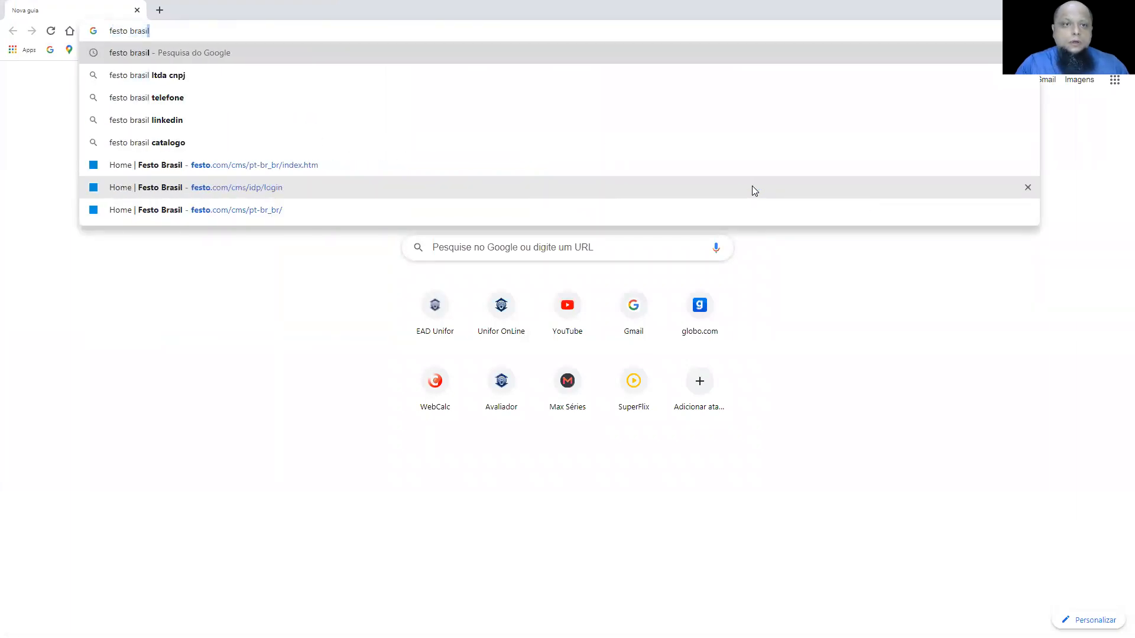
pyautogui.press('Return')
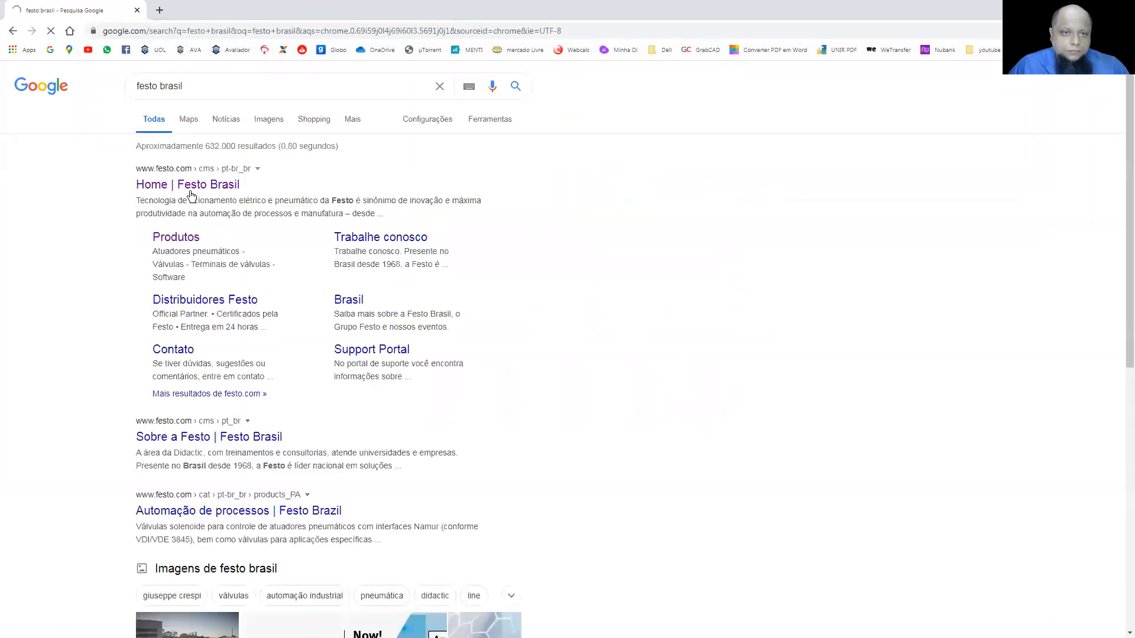
# - Open the Festo Brasil home page and log in with the prefilled account credentials
pyautogui.click(190, 192)
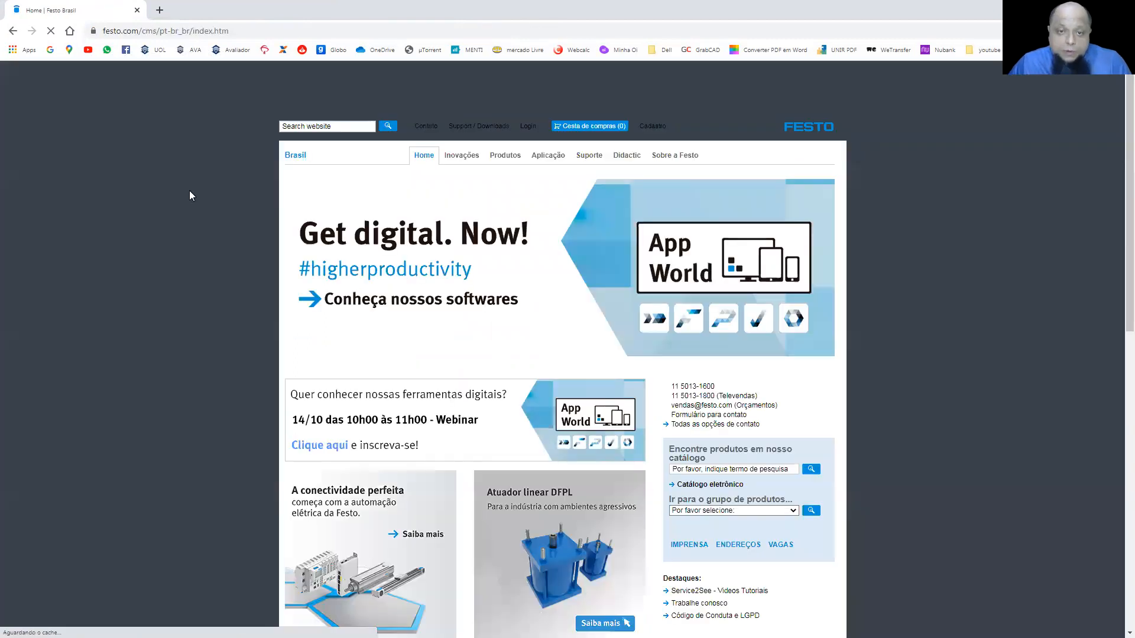
pyautogui.click(537, 127)
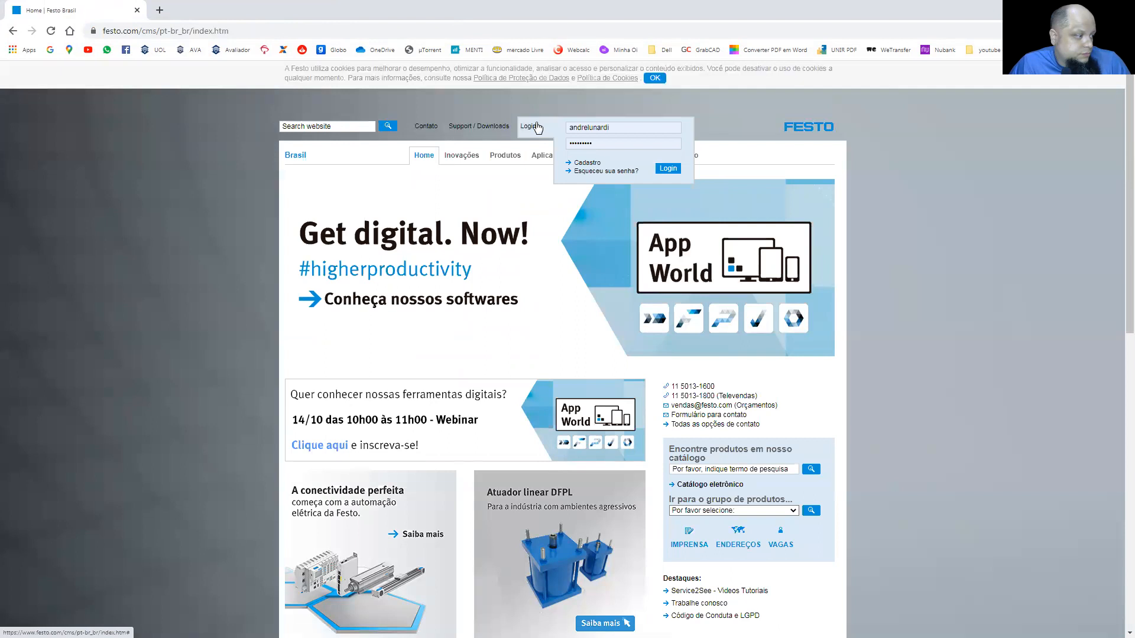
pyautogui.click(656, 169)
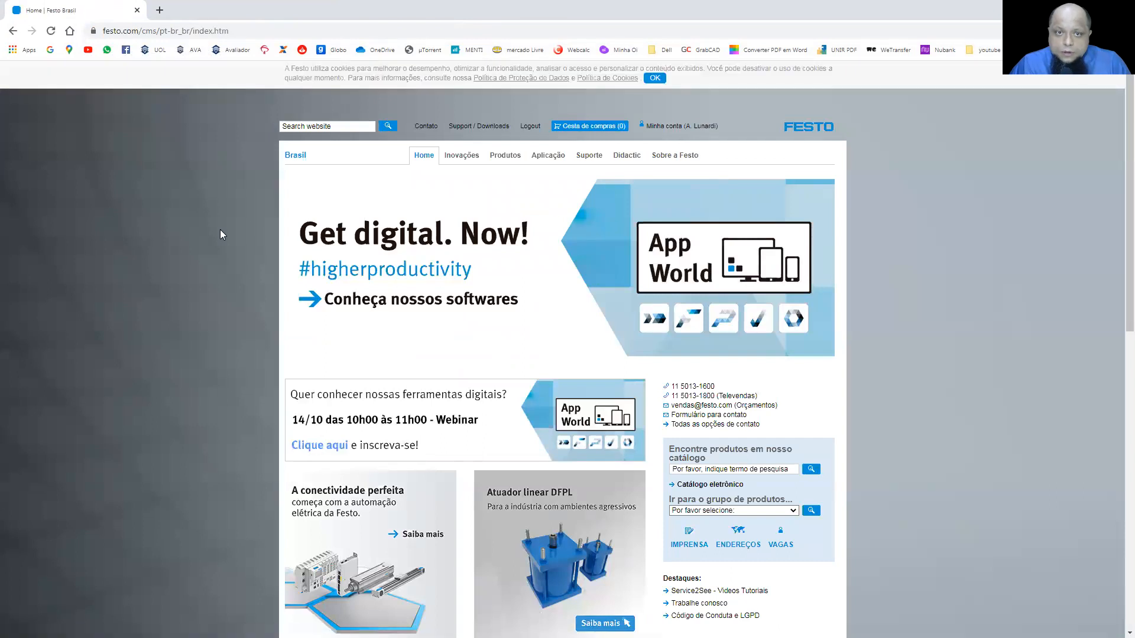
# - Open the standard actuator DSBC page in the product catalogue, within the pneumatic actuators with piston rod
pyautogui.click(504, 156)
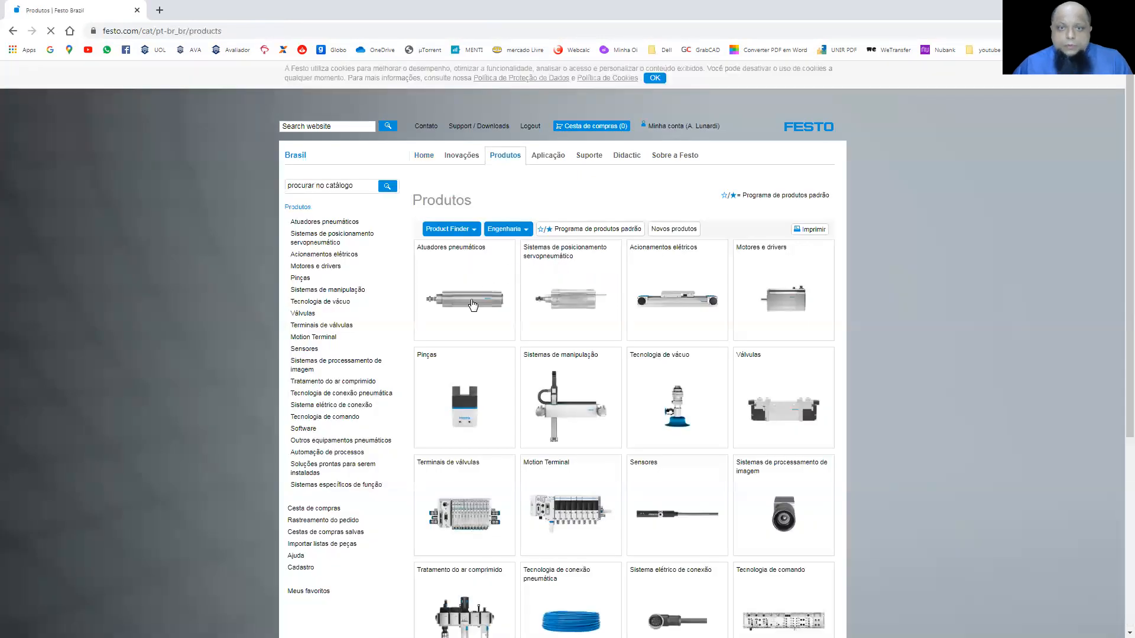
pyautogui.click(473, 304)
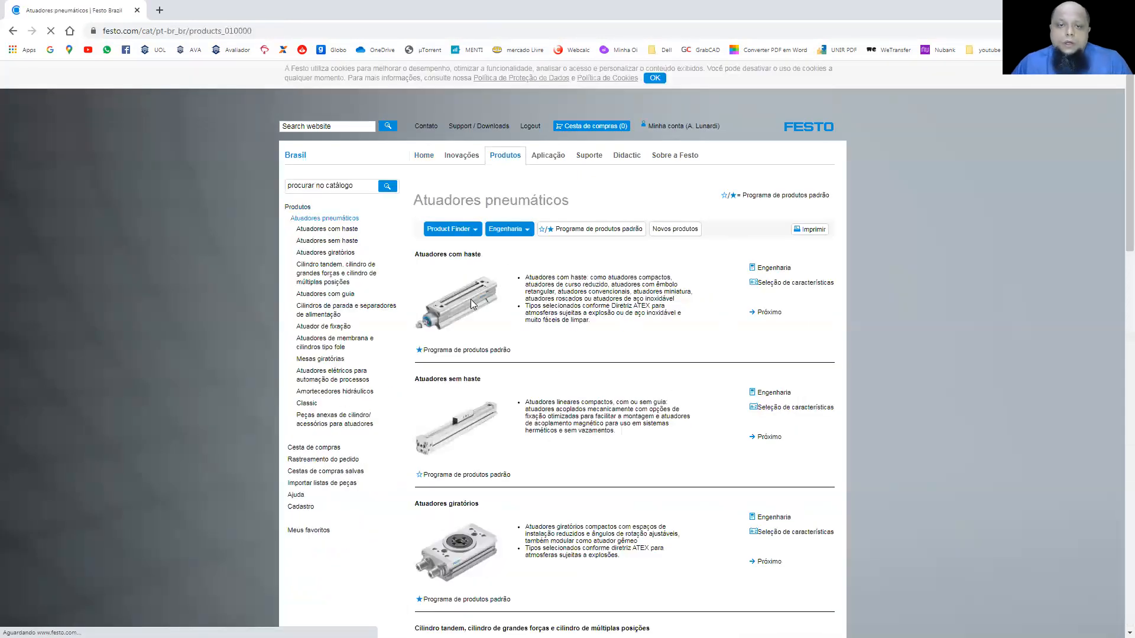
pyautogui.click(472, 305)
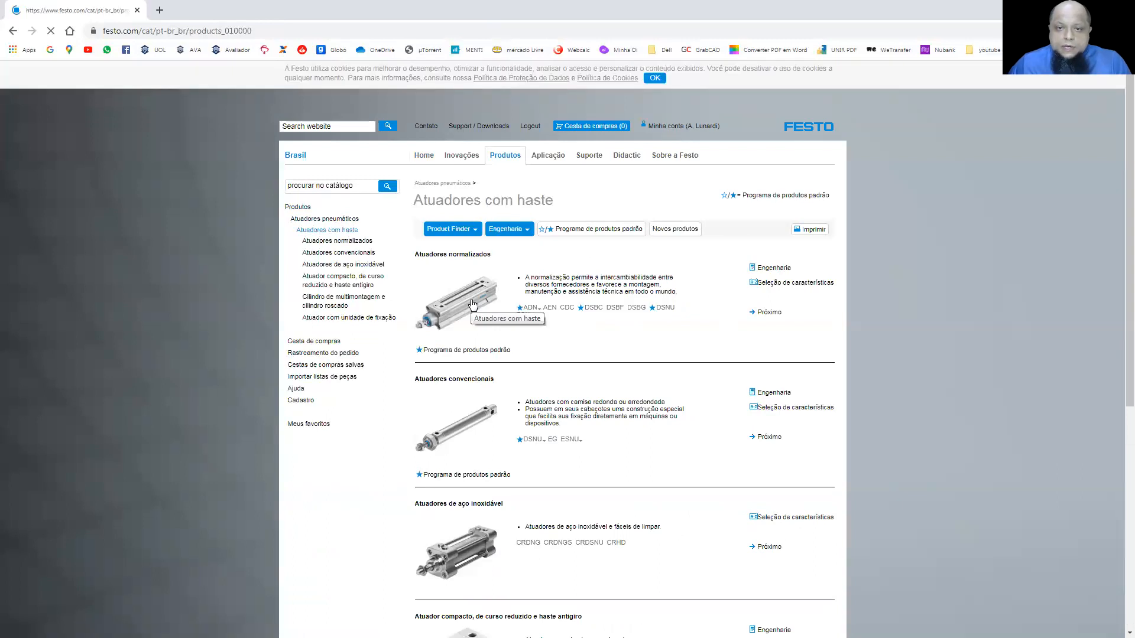
pyautogui.click(600, 308)
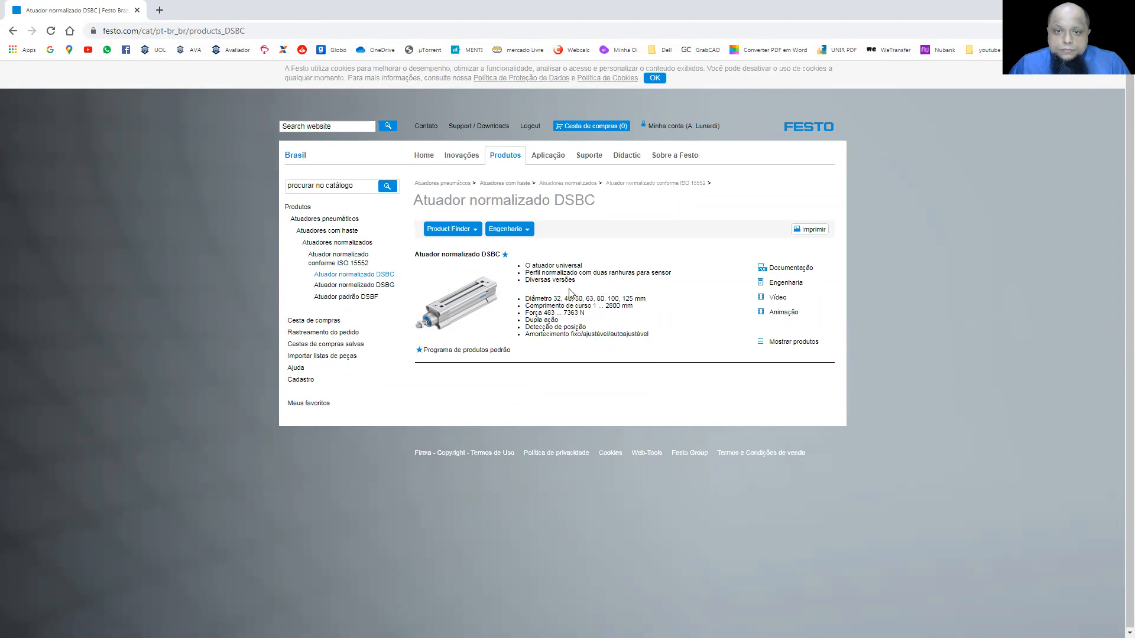
# - Open the configurator for the standard actuator DSBC and set the actuator diameter to 40 mm and the stroke to 150 mm
pyautogui.click(476, 303)
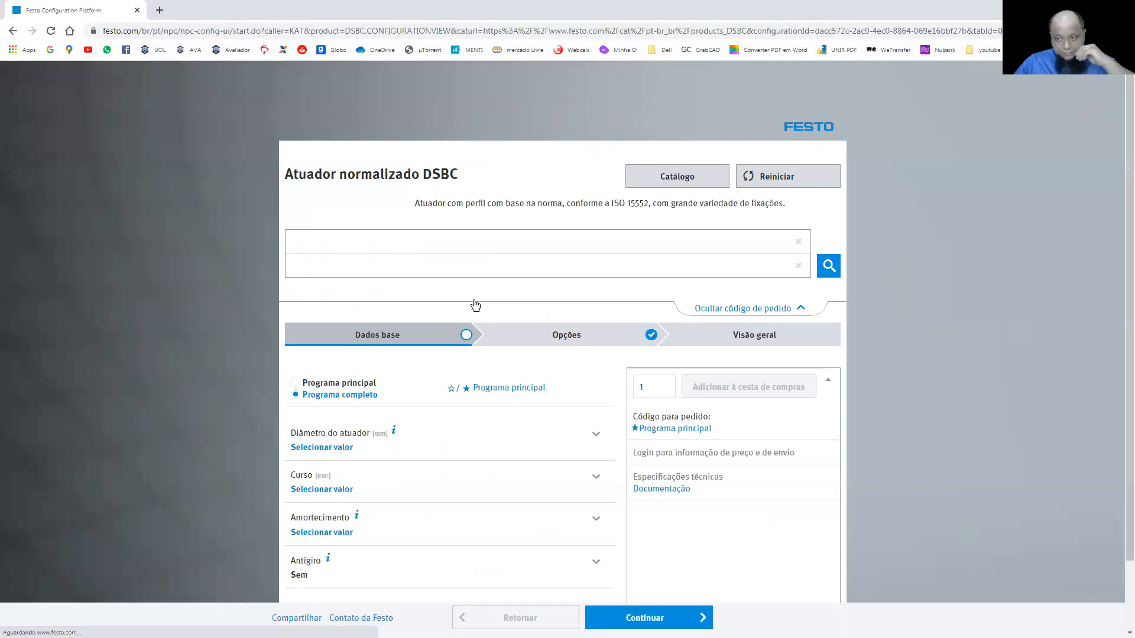
pyautogui.scroll(-2, 475, 305)
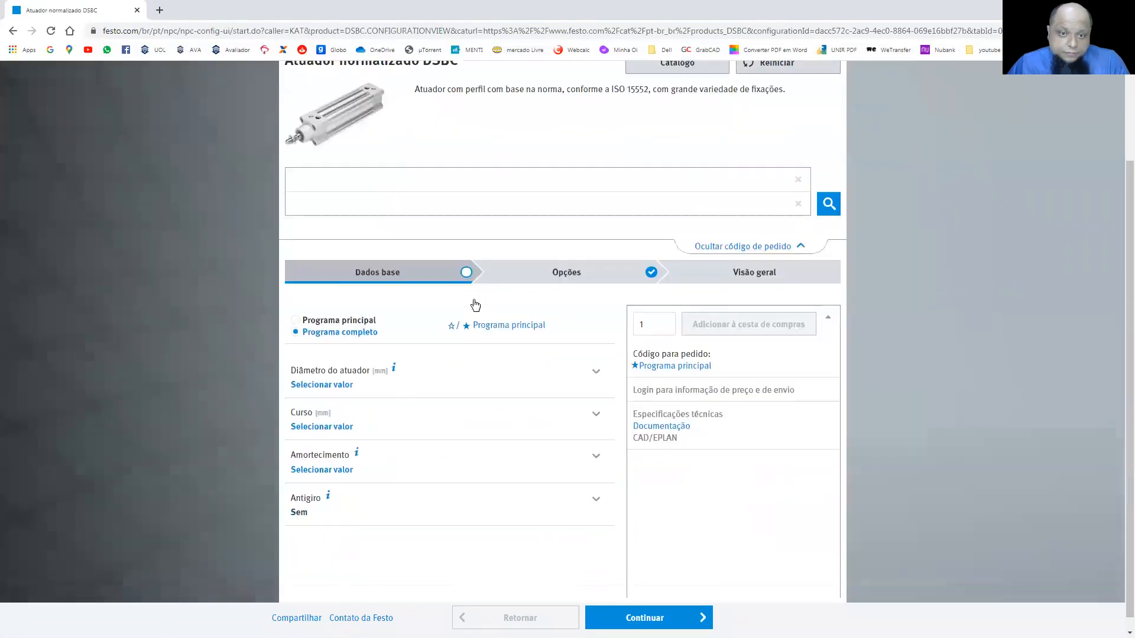
pyautogui.click(340, 374)
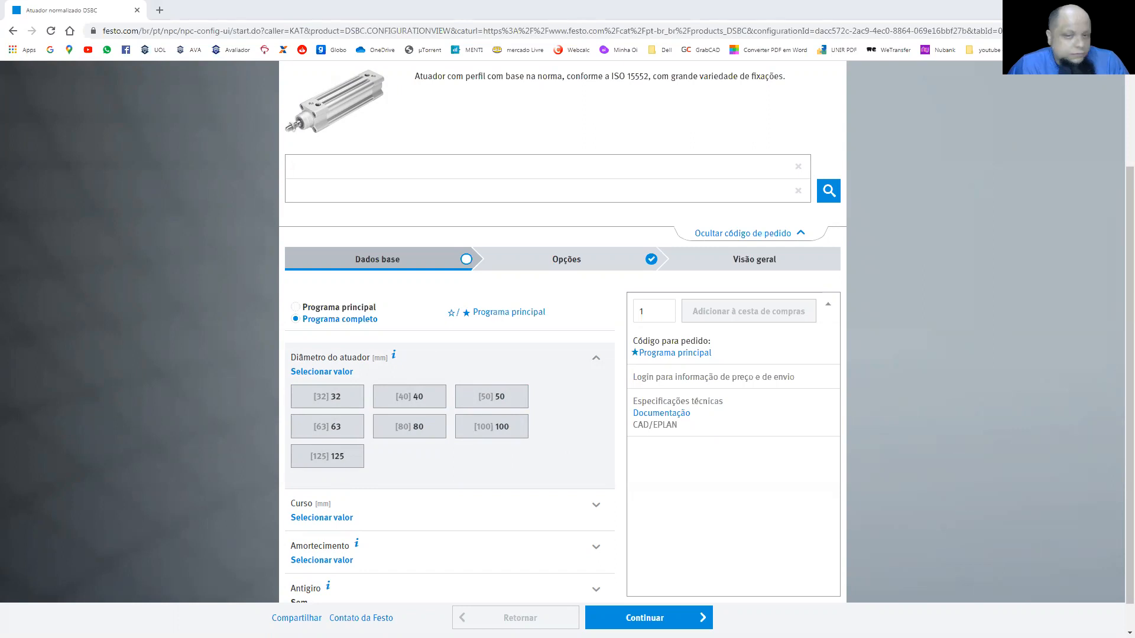
pyautogui.click(412, 393)
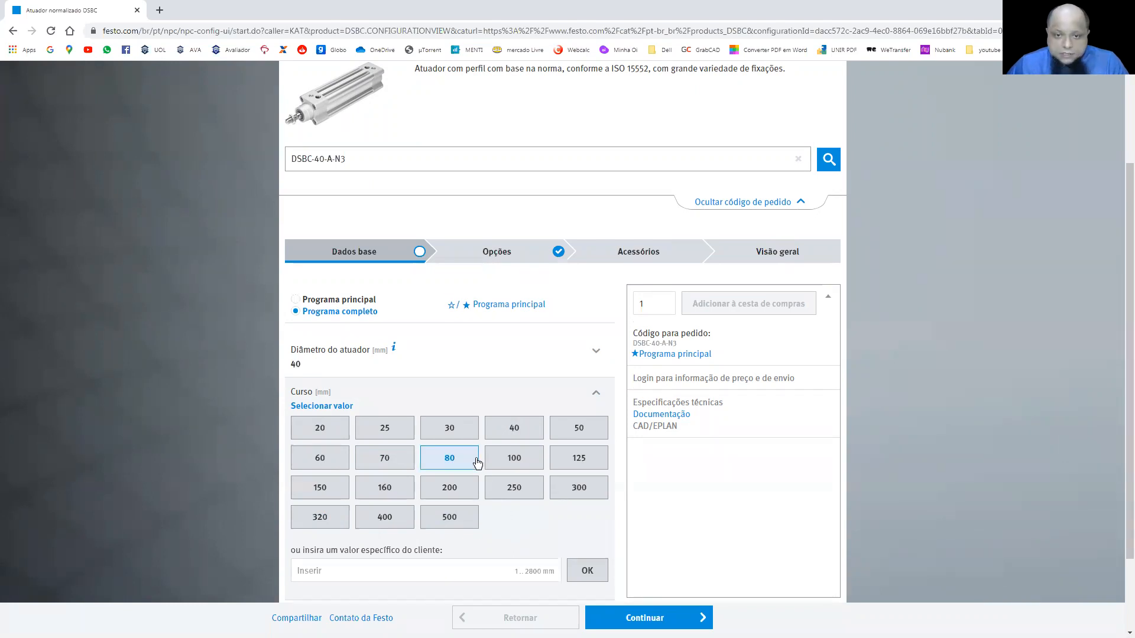
pyautogui.click(330, 490)
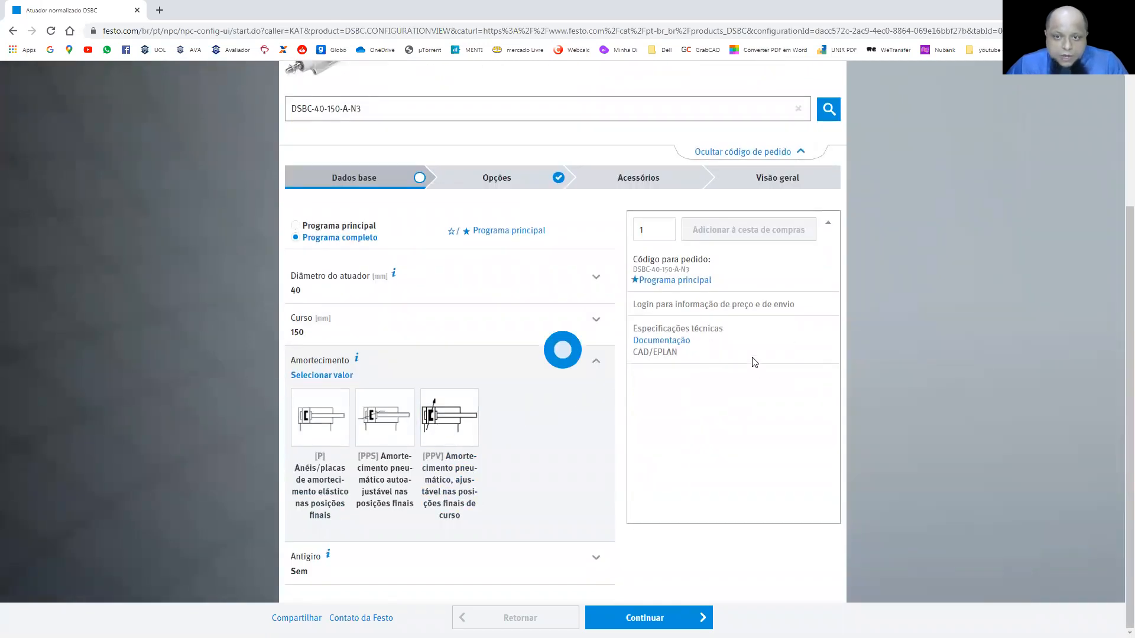
# - Choose the adjustable PPV cushioning and open the configured actuator's 2D/3D CAD models, accepting the terms of use
pyautogui.click(656, 363)
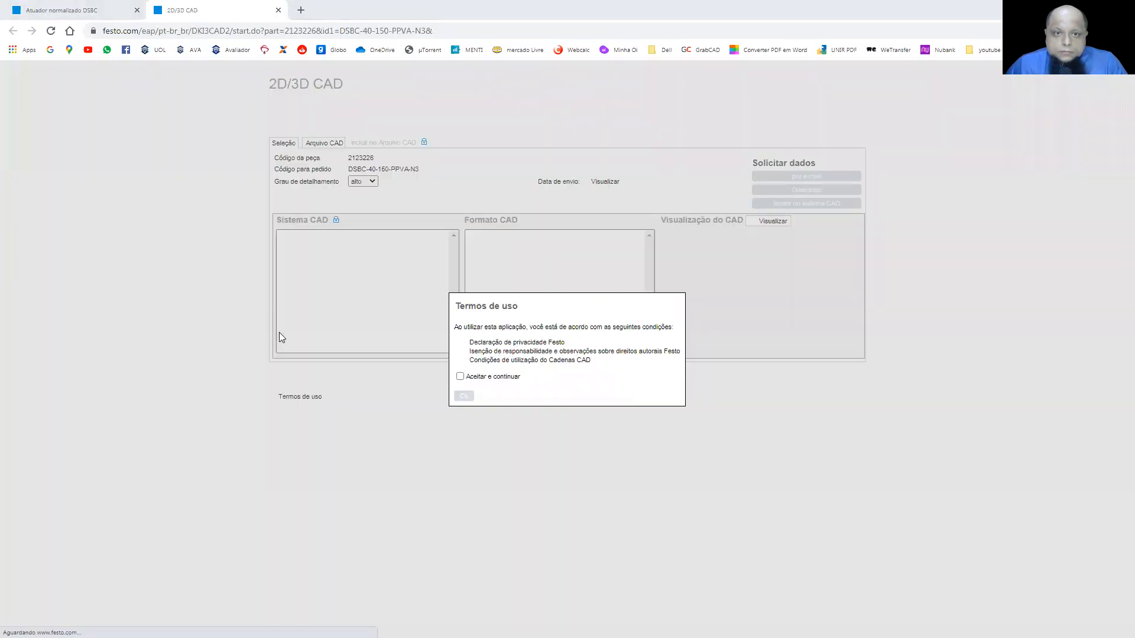
pyautogui.click(460, 376)
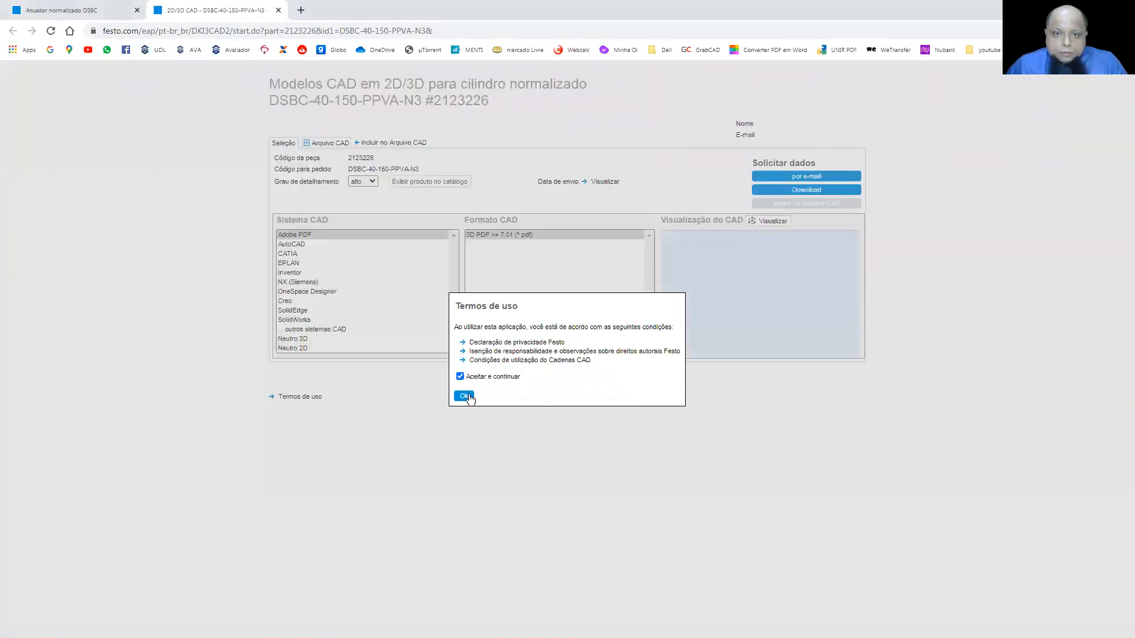
pyautogui.click(463, 396)
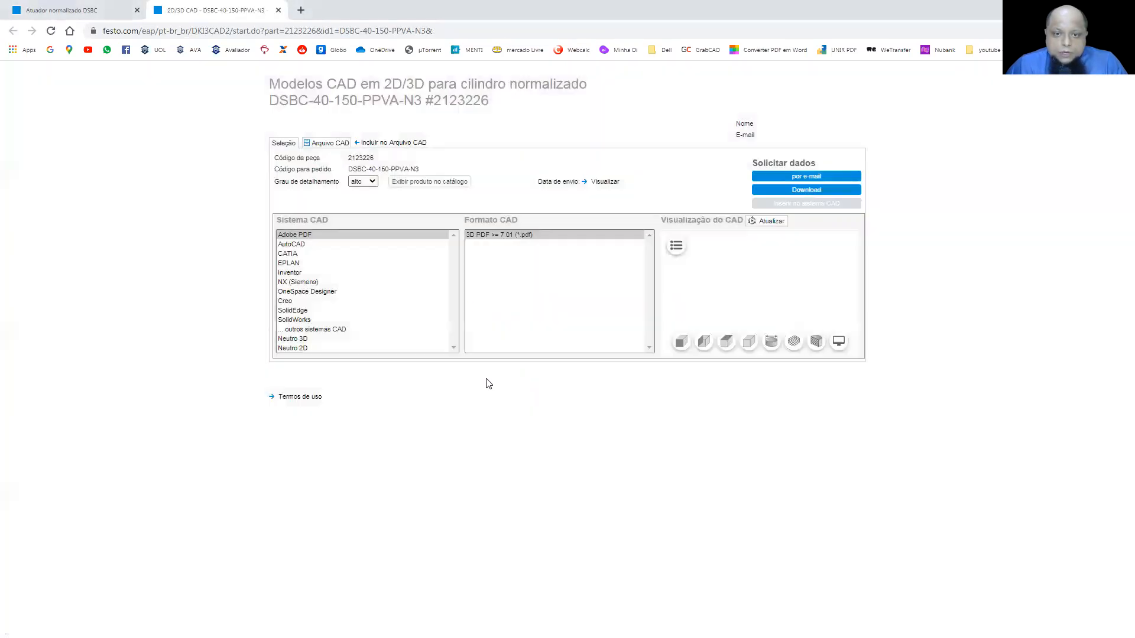
# - Download the actuator's CAD model for SolidWorks in the 3D SolidWorks 2001-2019 (*.swb) format
pyautogui.click(290, 319)
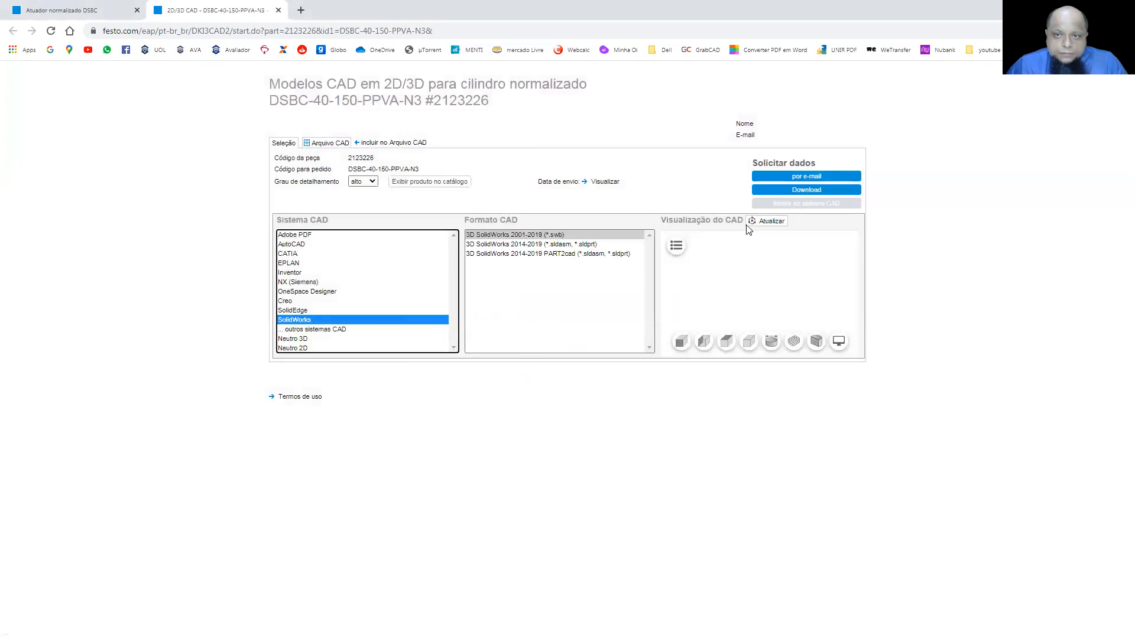
pyautogui.click(819, 190)
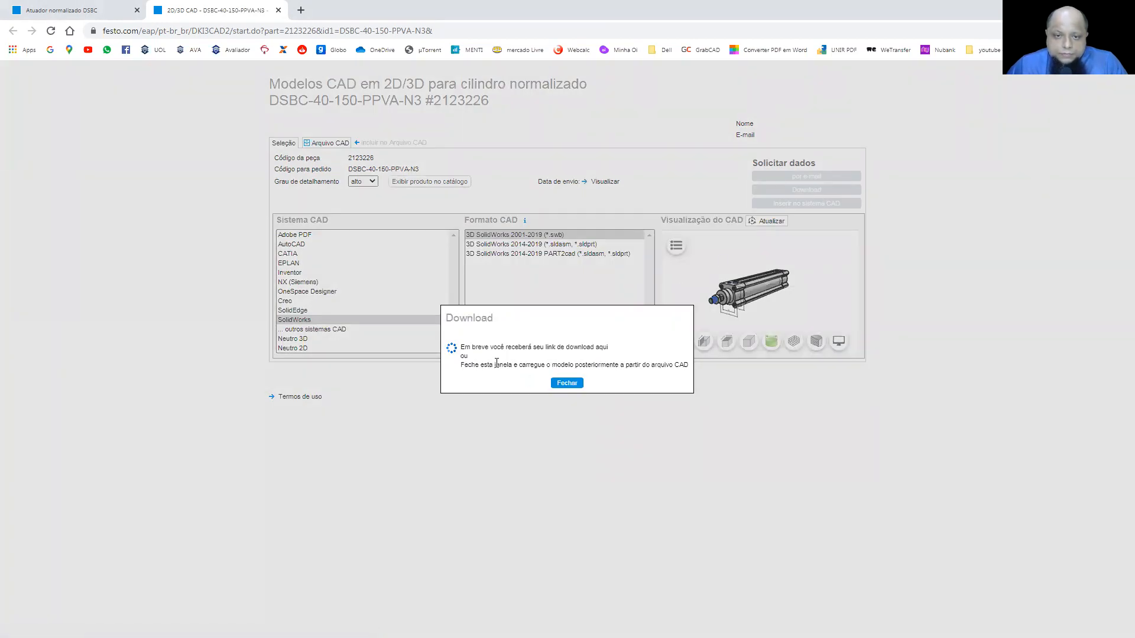
pyautogui.click(500, 363)
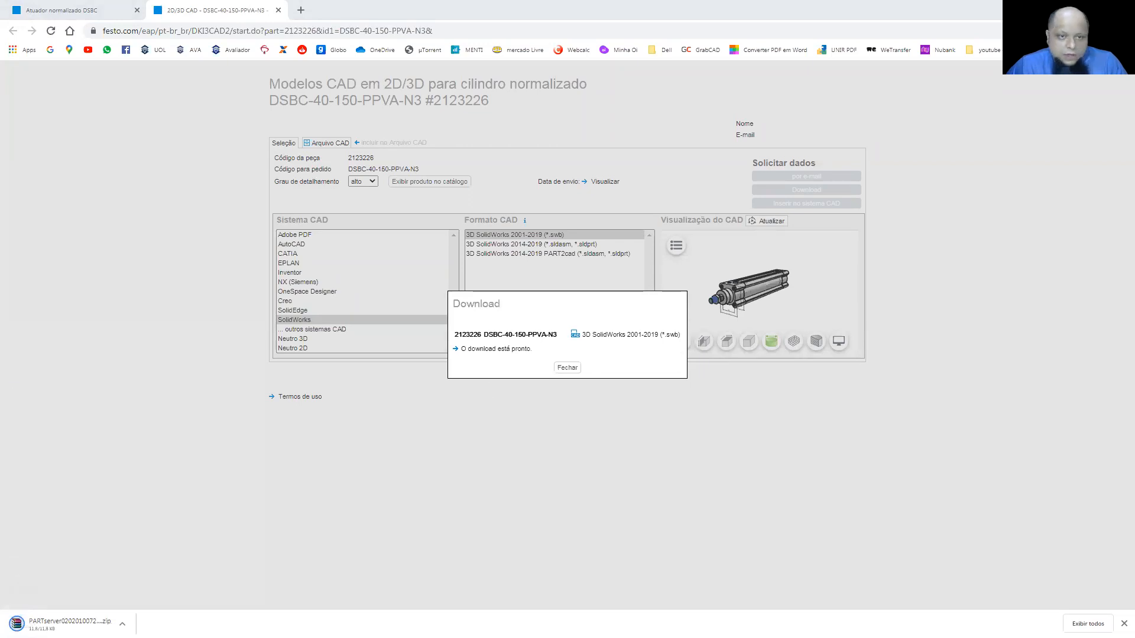
# - Close the download dialog and extract the downloaded PARTserver archive directly into the Downloads folder in Windows Explorer, enlarging the folder window
pyautogui.hotkey('alt', 'Tab')
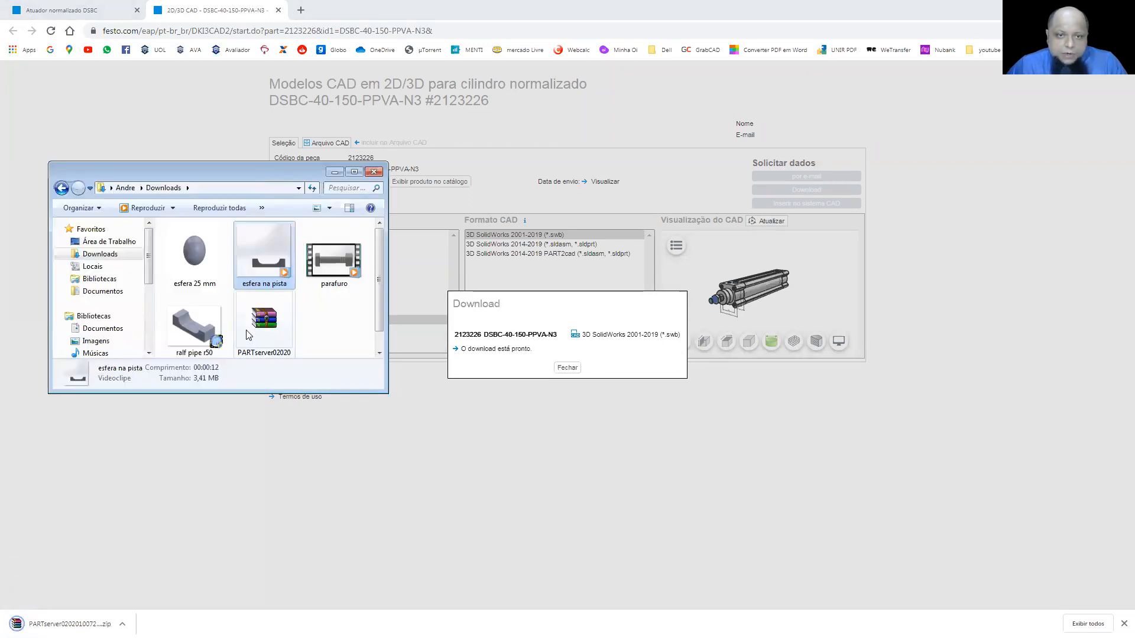
pyautogui.moveTo(247, 389); pyautogui.dragTo(247, 473)
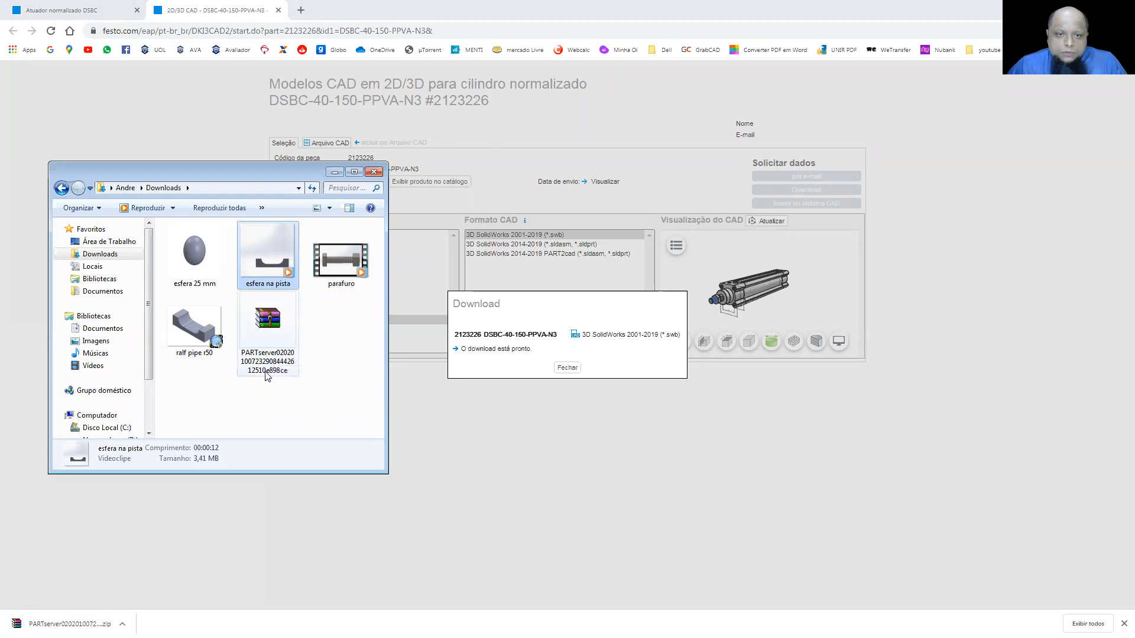
pyautogui.click(347, 366)
pyautogui.click(567, 367)
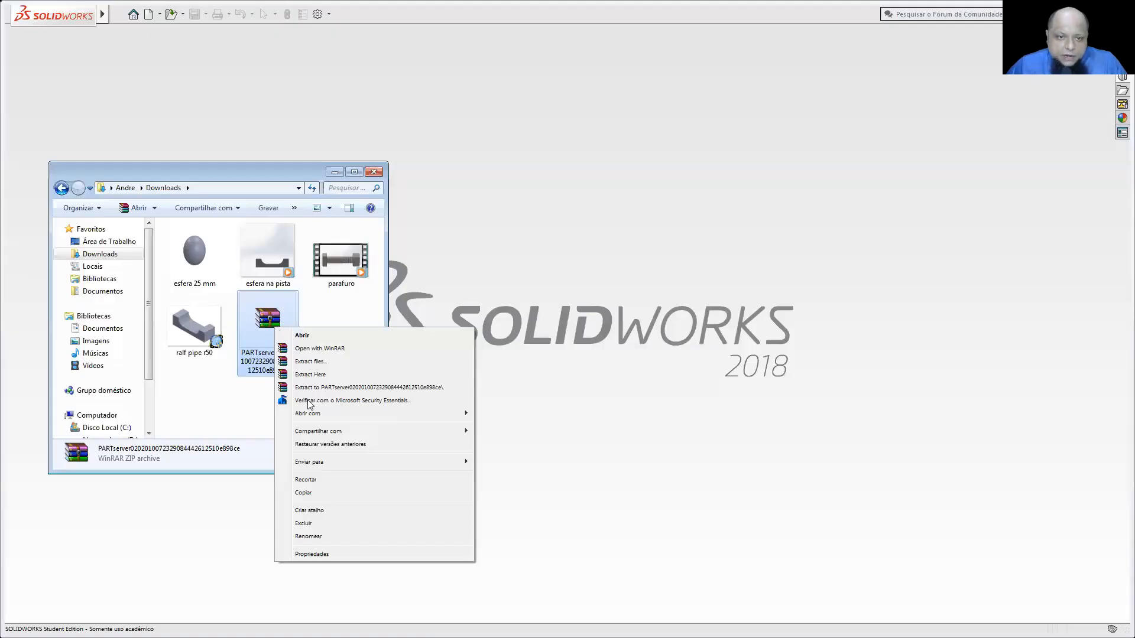
pyautogui.click(324, 375)
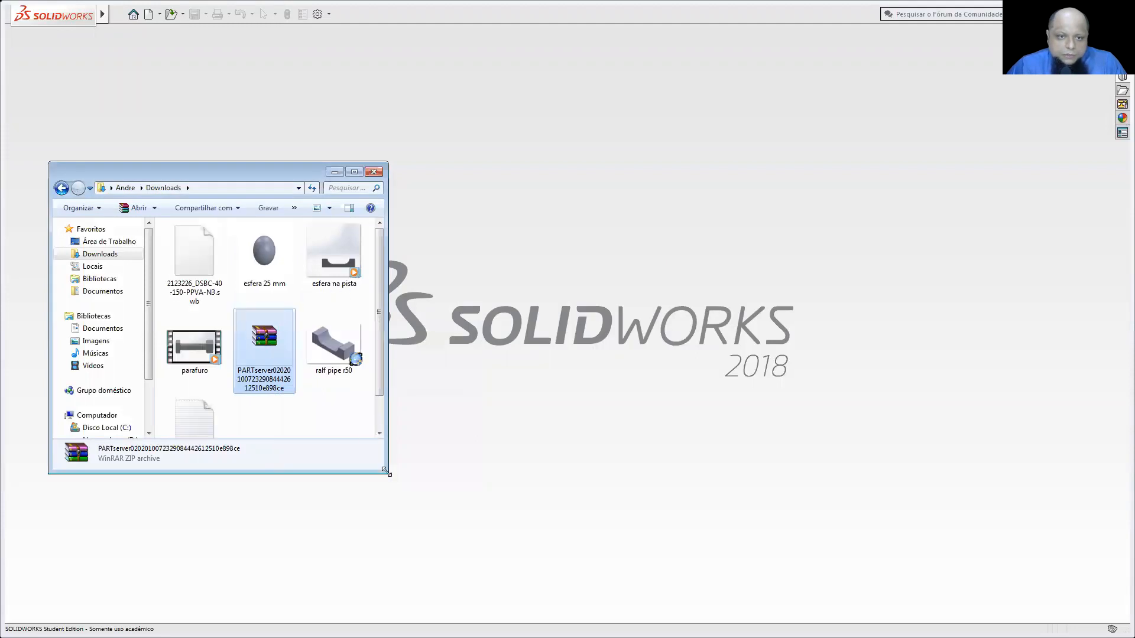
pyautogui.moveTo(389, 473); pyautogui.dragTo(445, 572)
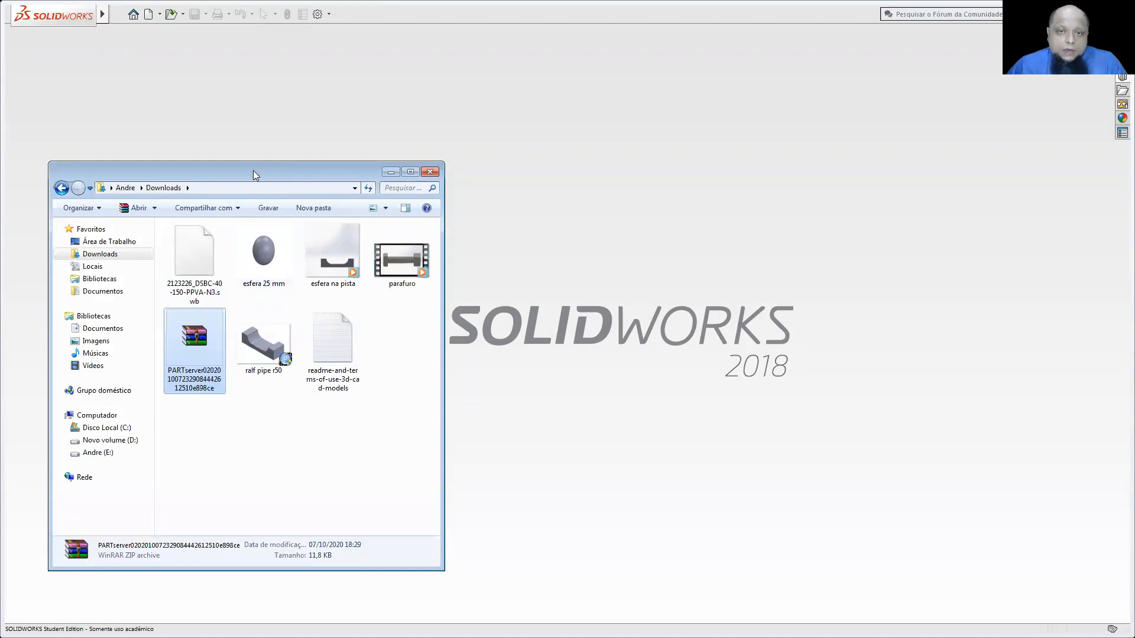
# - Try to open 2123226_DSBC-40-150-PPVA-N3.swb directly as a document in SOLIDWORKS
pyautogui.click(148, 14)
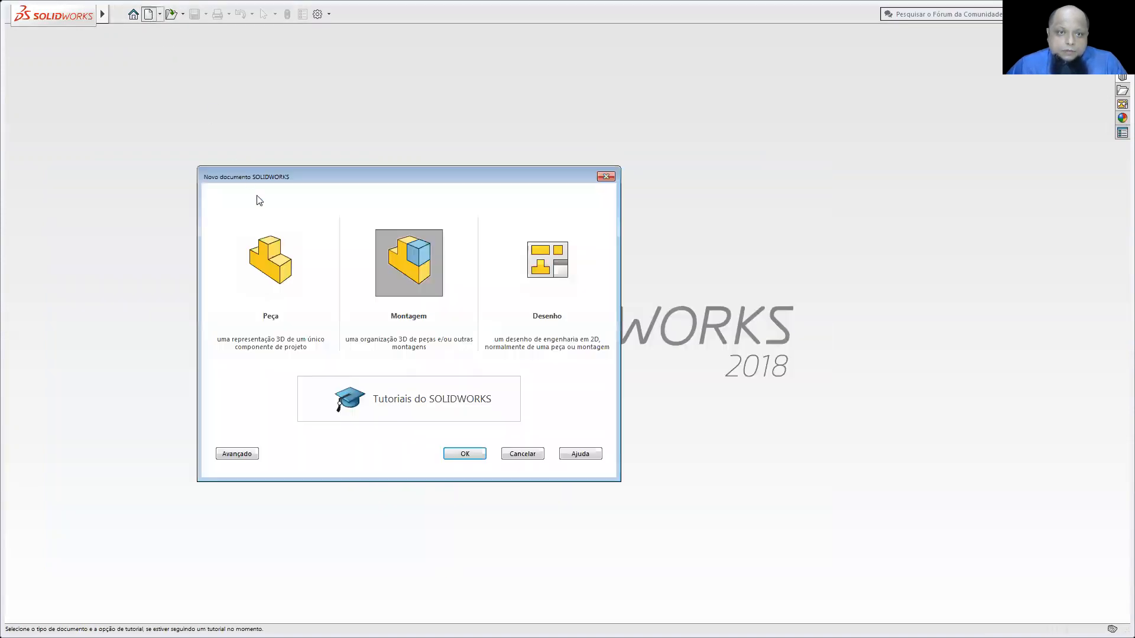
pyautogui.click(606, 176)
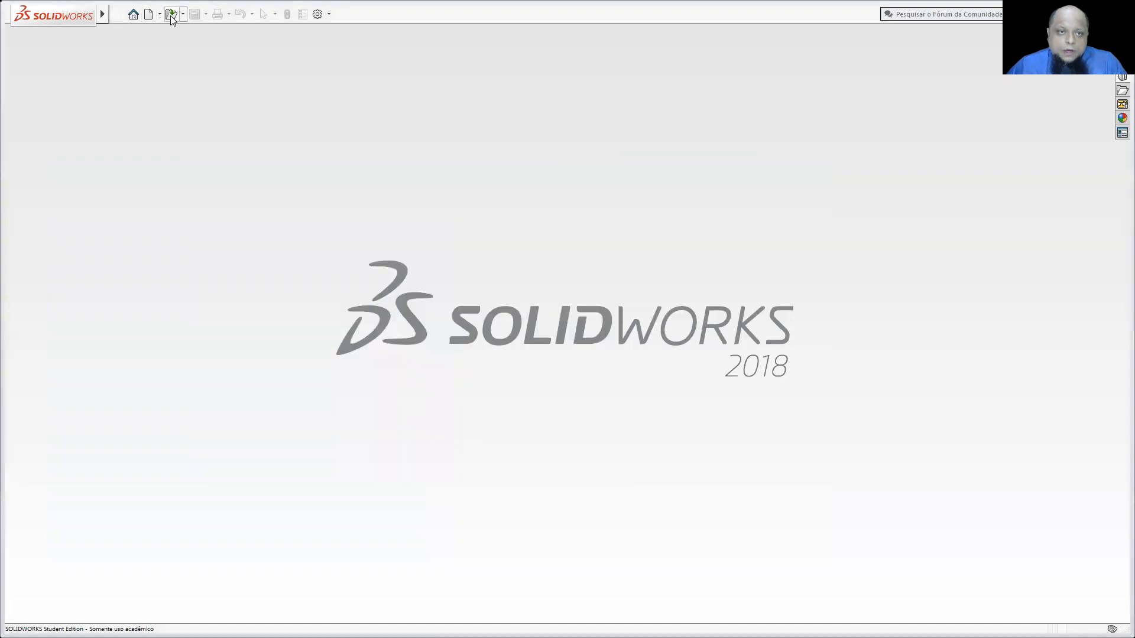
pyautogui.click(171, 14)
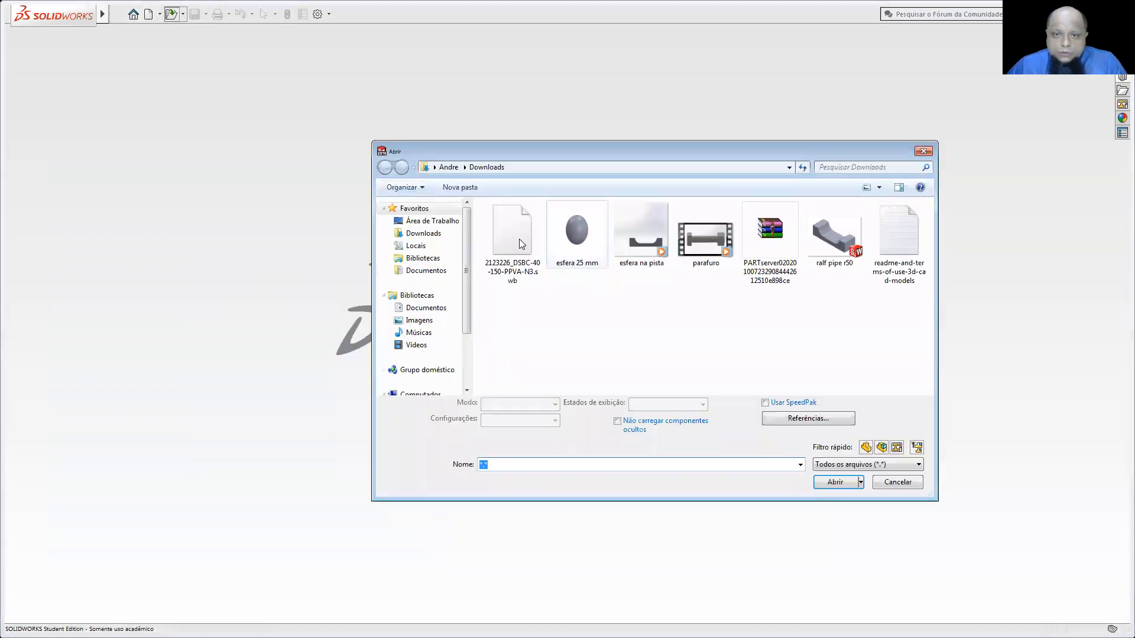
pyautogui.click(521, 243)
pyautogui.click(843, 481)
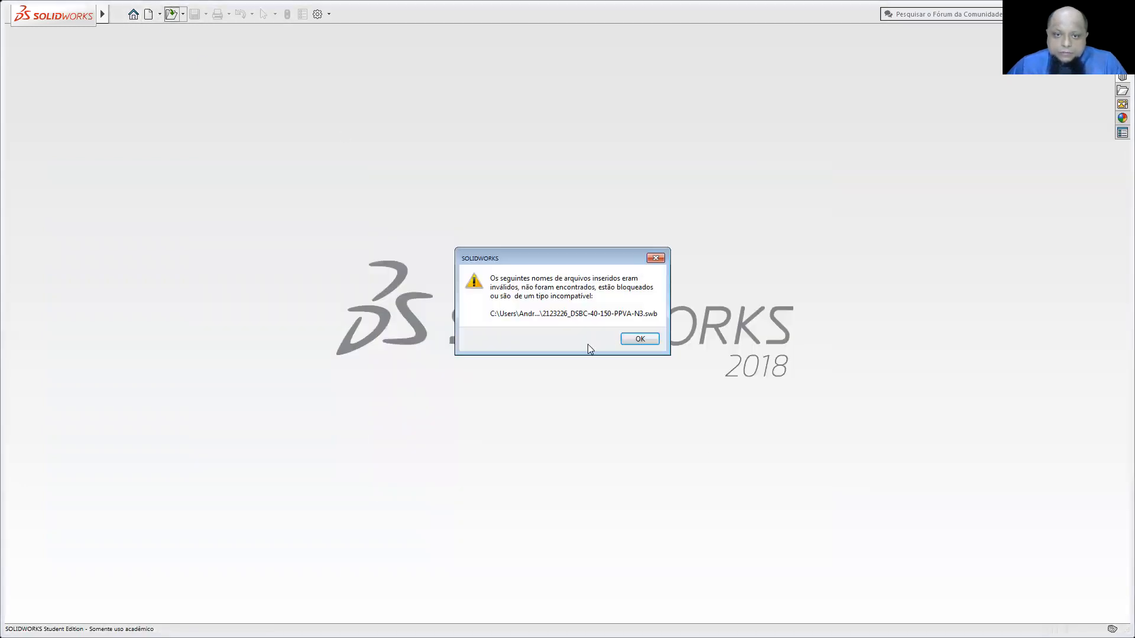
pyautogui.click(639, 338)
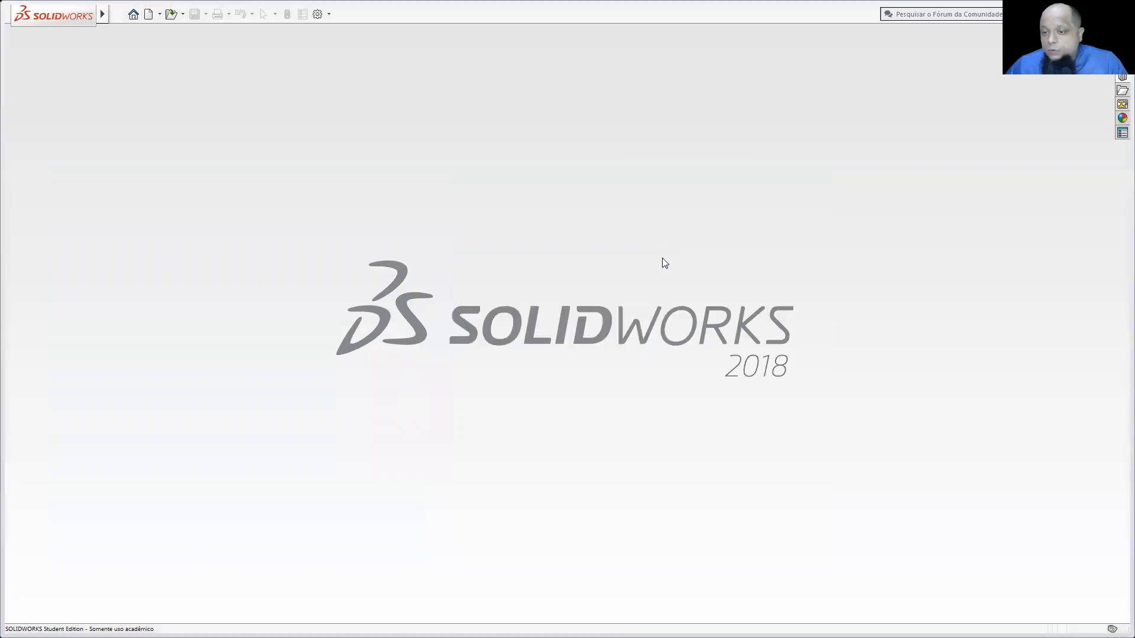
# - Run the macro 2123226_DSBC-40-150-PPVA-N3.swb and select the Downloads folder as the destination for the generated actuator models
pyautogui.moveTo(106, 17)
pyautogui.click(191, 14)
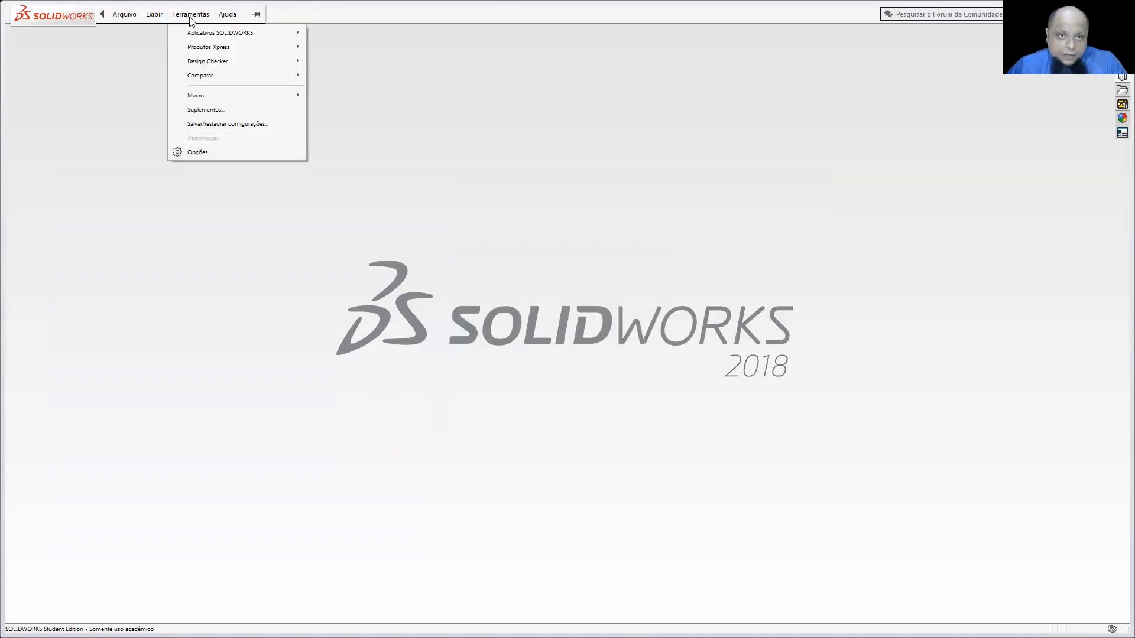
pyautogui.moveTo(238, 97)
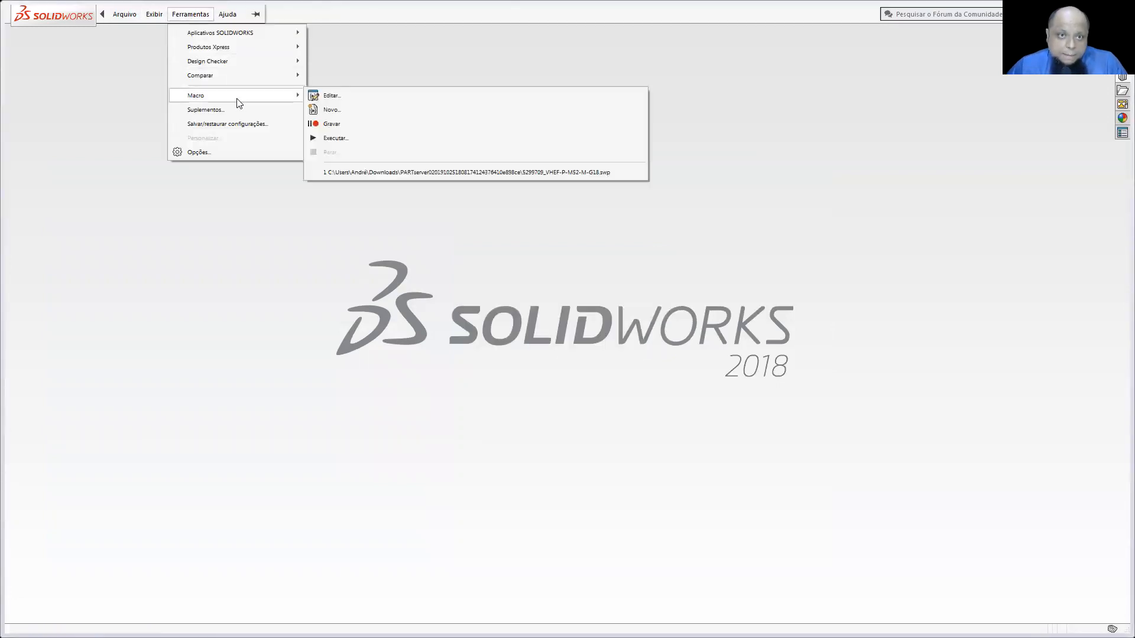
pyautogui.click(347, 137)
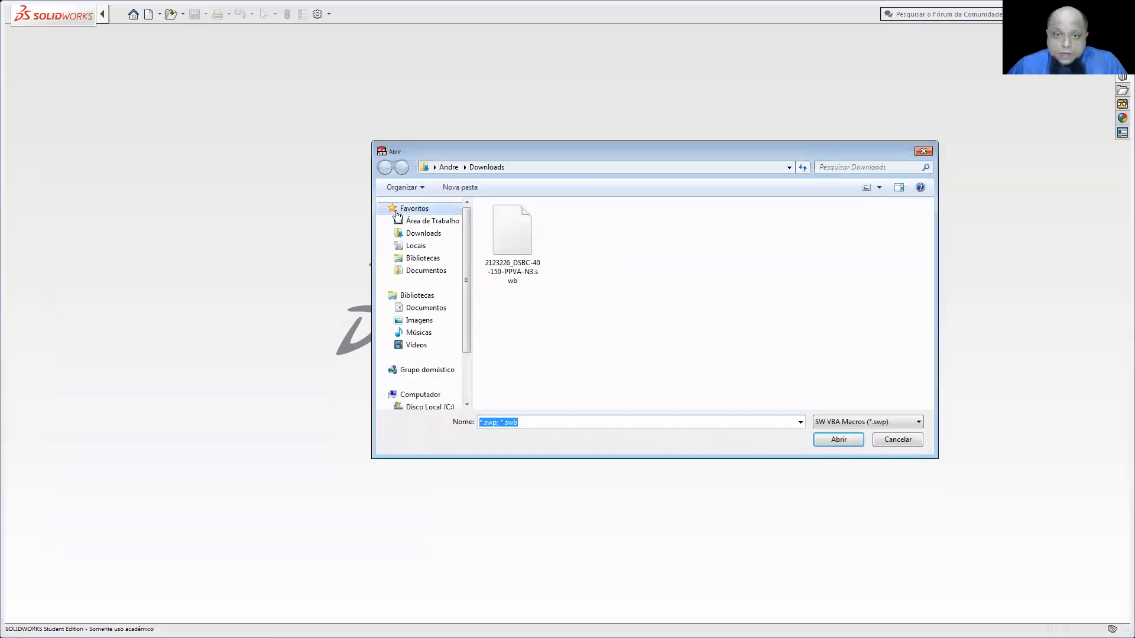
pyautogui.click(485, 232)
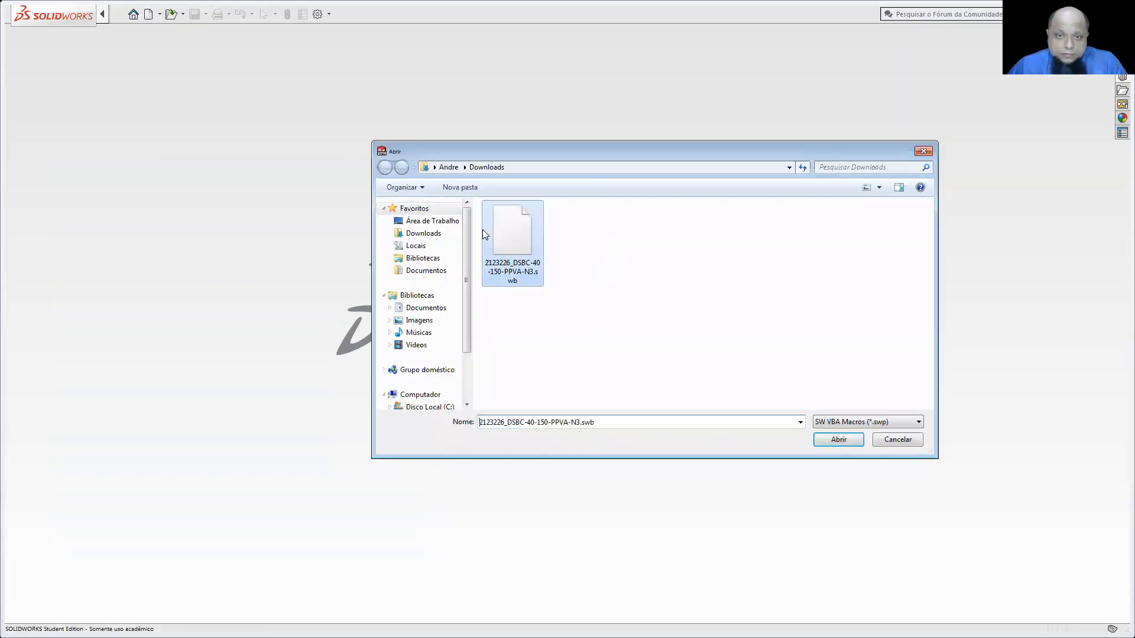
pyautogui.click(839, 439)
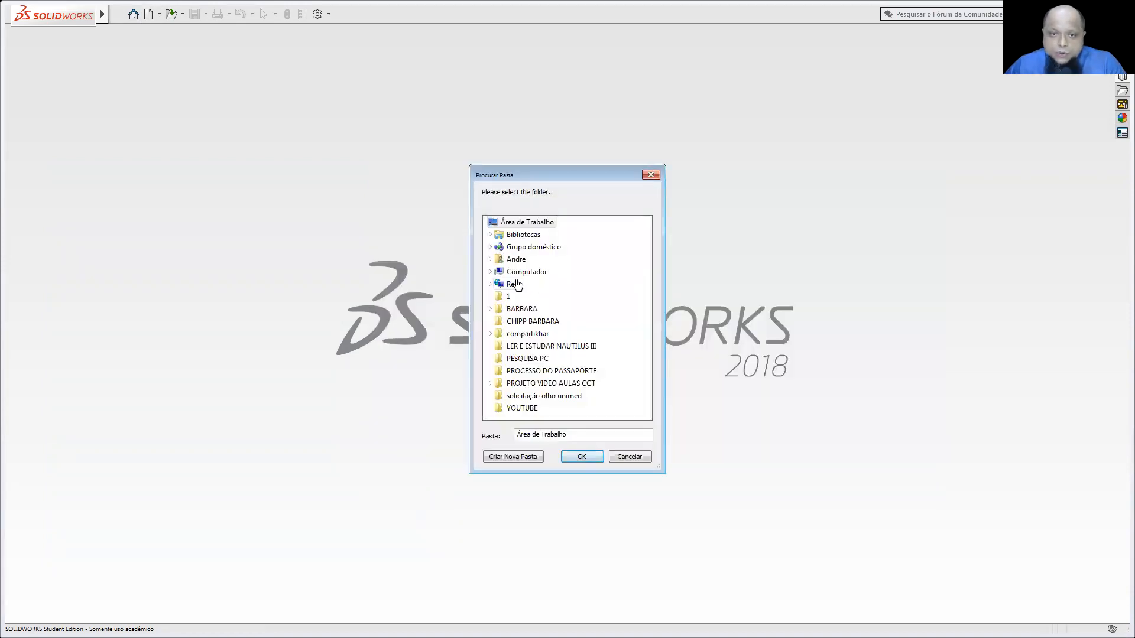
pyautogui.click(514, 260)
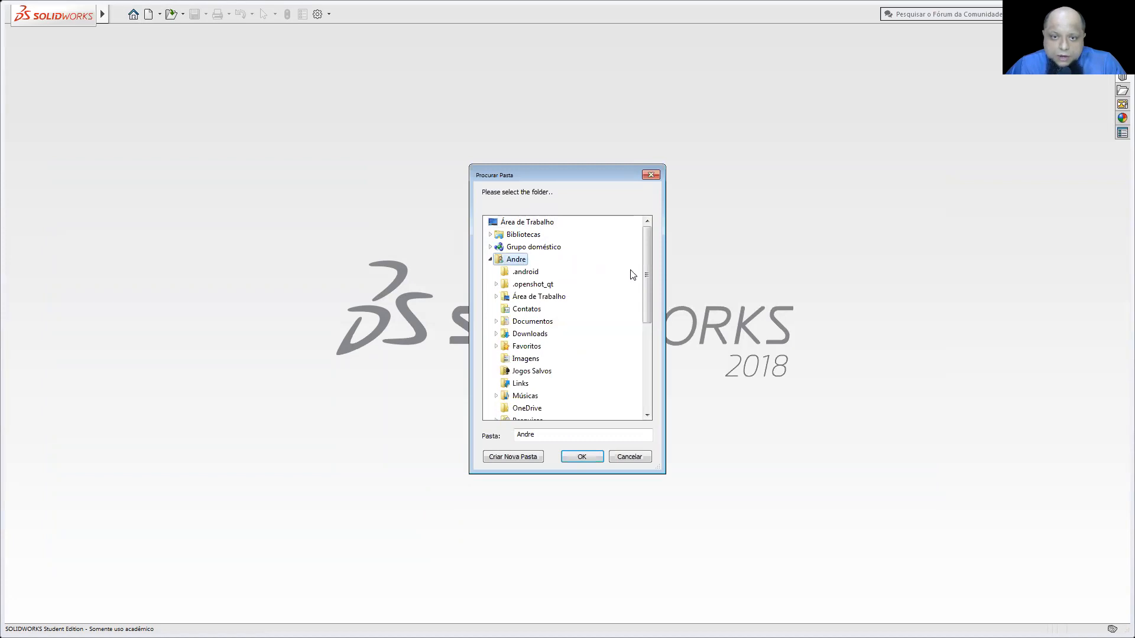
pyautogui.click(530, 334)
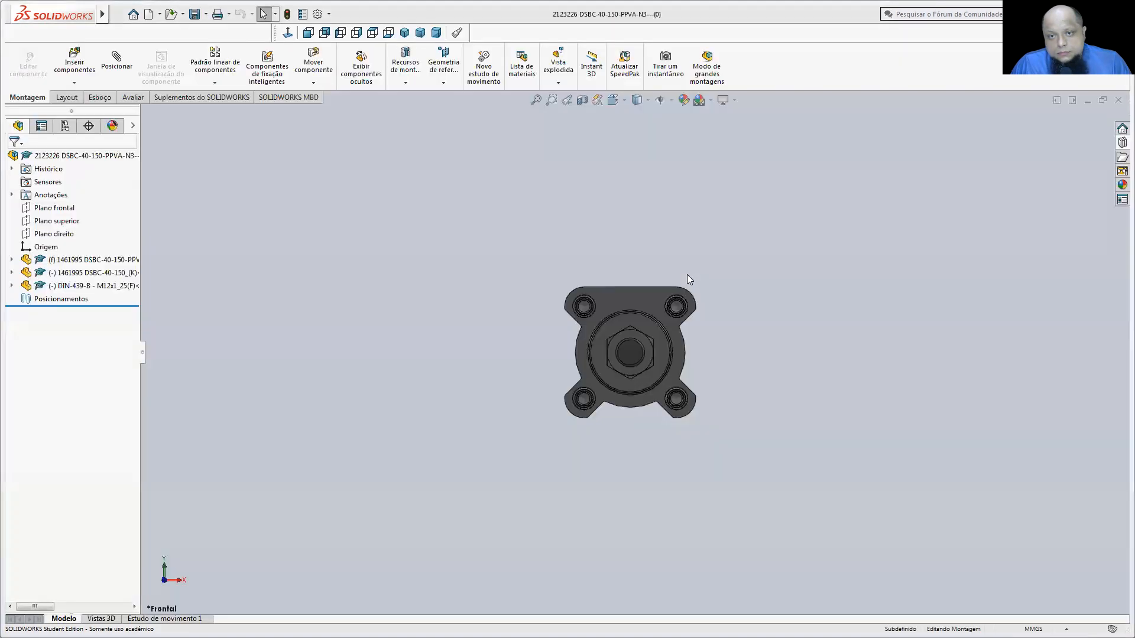
# - Examine the generated actuator assembly in 3D and its files in the Downloads folder, and close the assembly
pyautogui.moveTo(688, 275); pyautogui.dragTo(586, 390, button='middle')
pyautogui.scroll(-2, 612, 367)
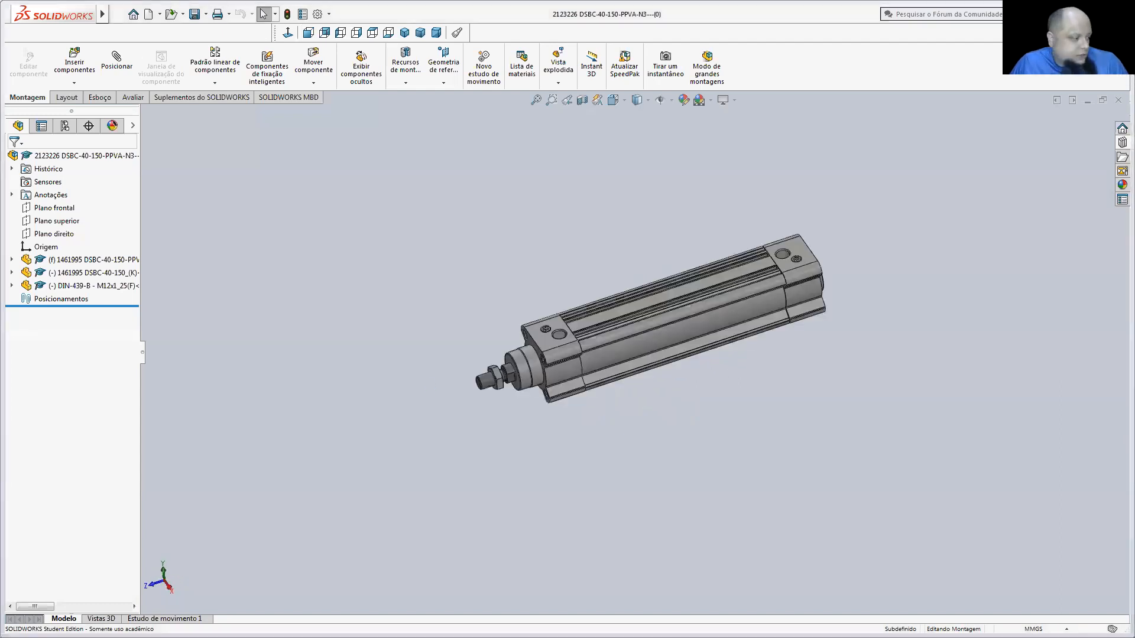
pyautogui.hotkey('alt', 'Tab')
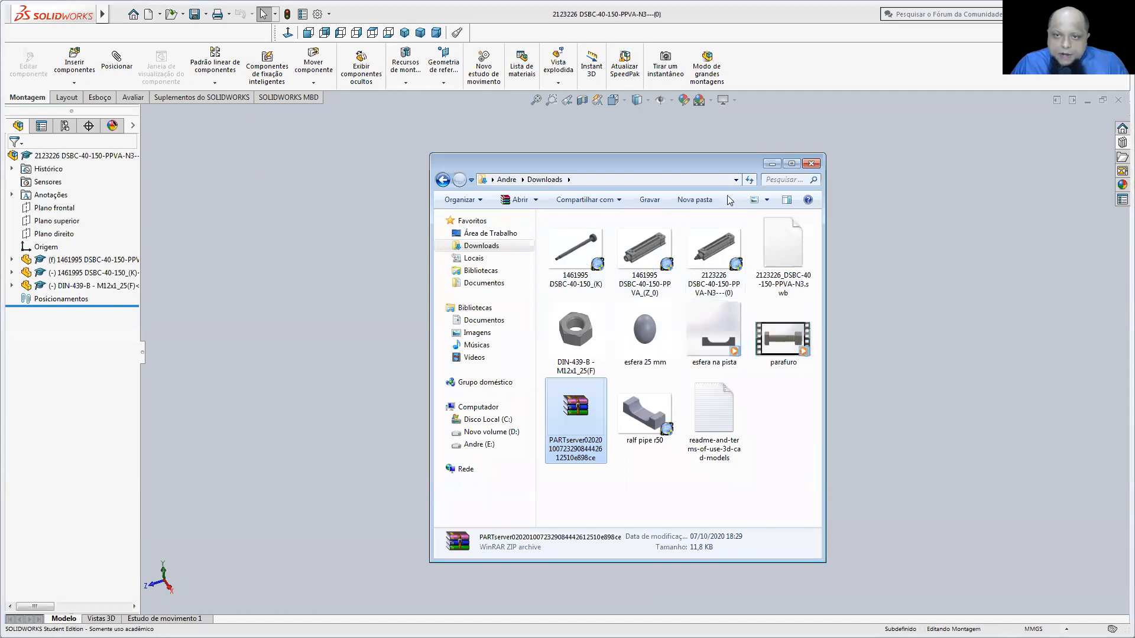
pyautogui.moveTo(734, 169); pyautogui.dragTo(496, 180)
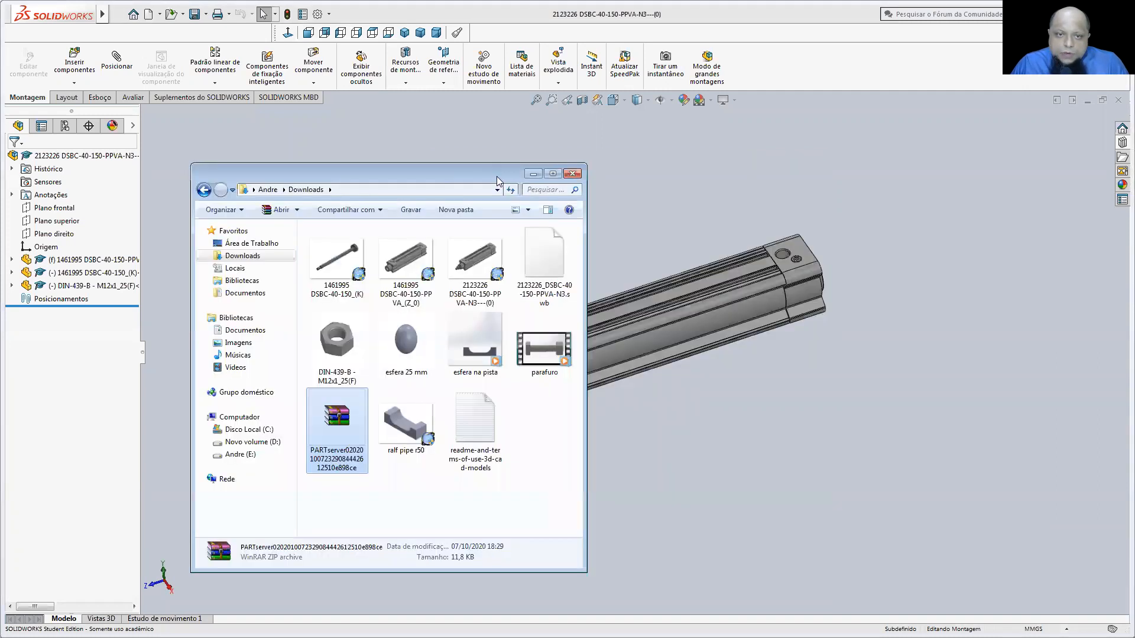
pyautogui.click(1116, 102)
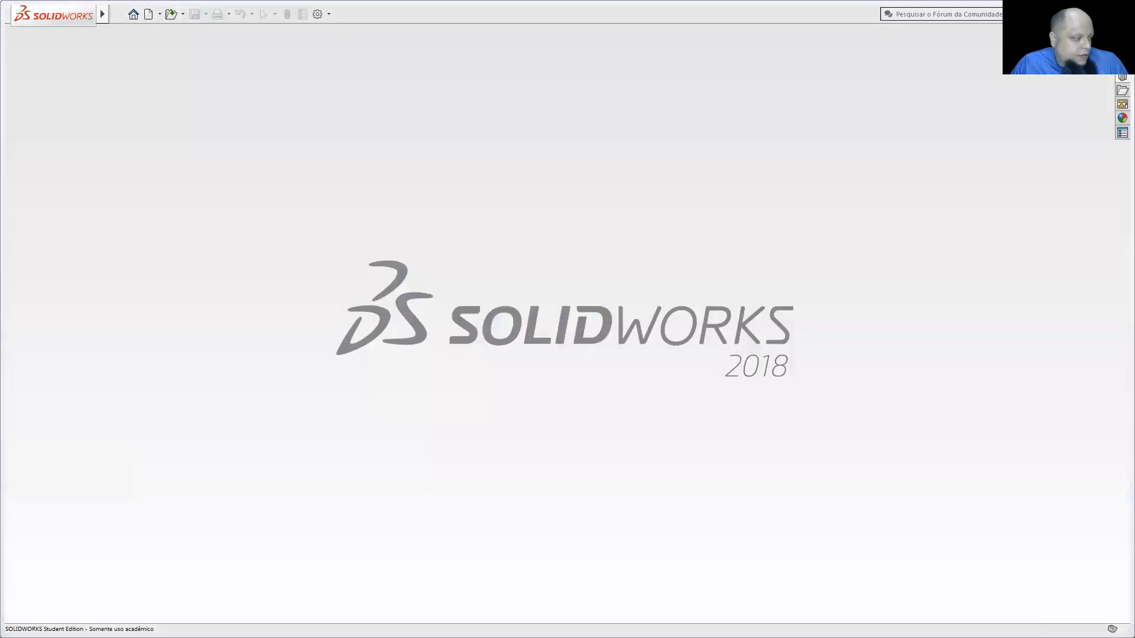
# - Open the piston rod part 1461995 DSBC-40-150_(K) and the cylinder body part 1461995 DSBC-40-150-PPVA_(Z_0) from the Downloads folder
pyautogui.hotkey('alt', 'Tab')
pyautogui.click(349, 267)
pyautogui.doubleClick(349, 266)
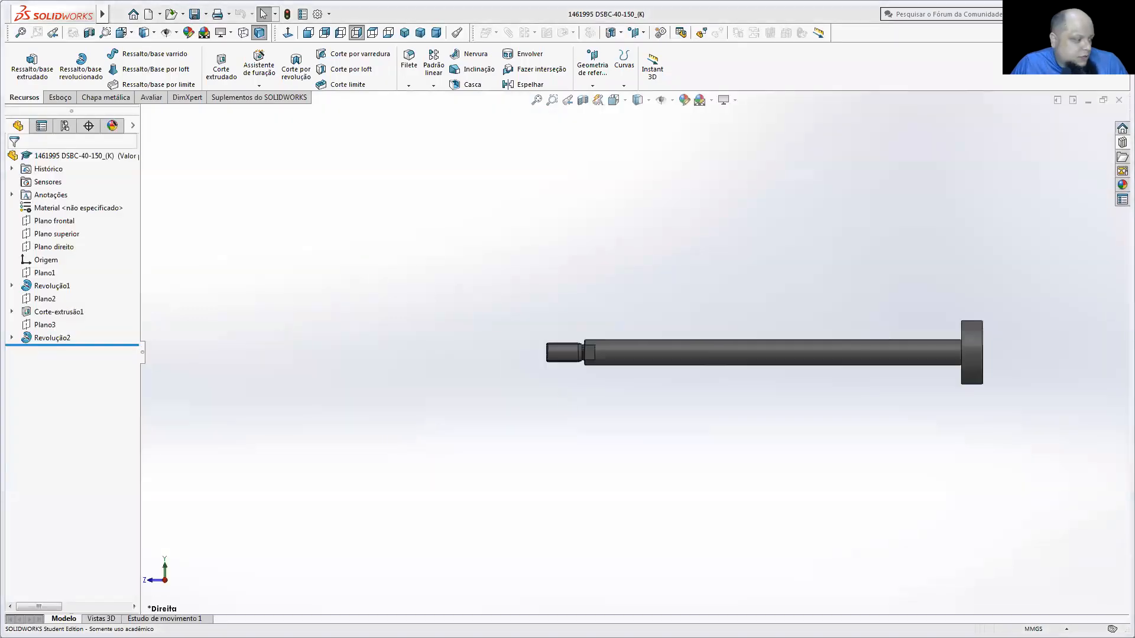
pyautogui.hotkey('alt', 'Tab')
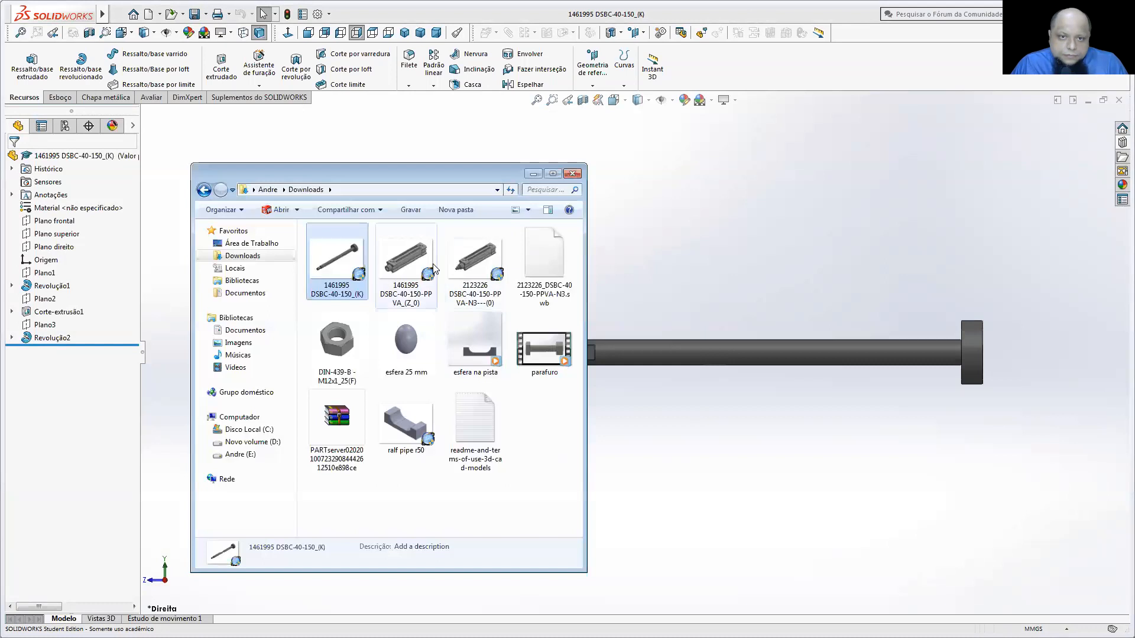
pyautogui.click(408, 260)
pyautogui.doubleClick(416, 263)
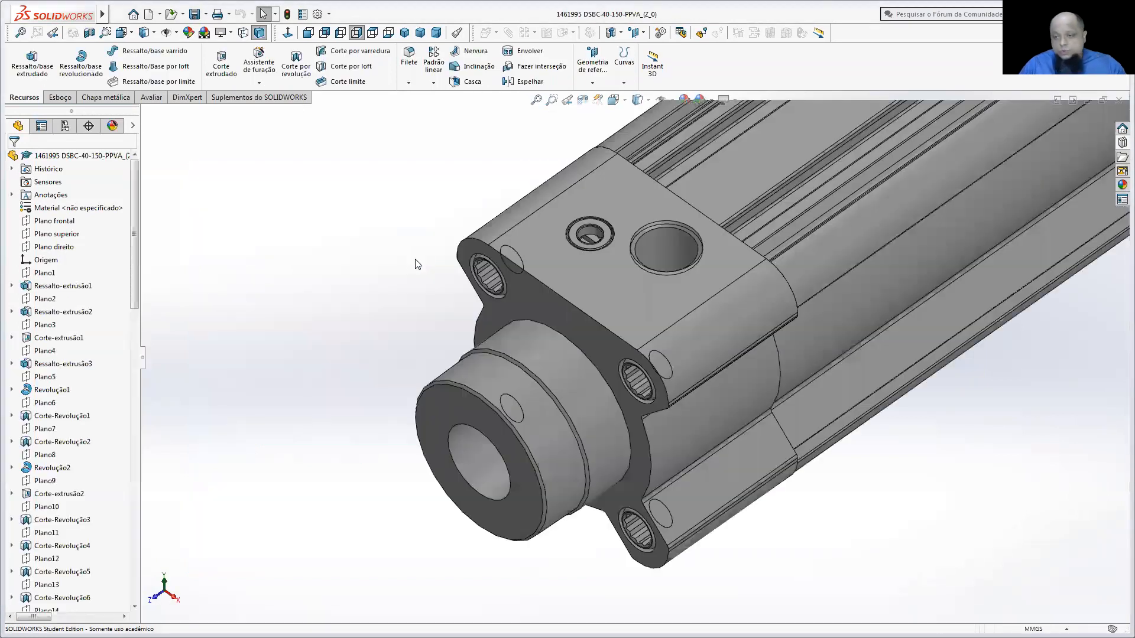
# - Create a new assembly, place the cylinder body 1461995 DSBC-40-150-PPVA_(Z_0) as its first component and show it in isometric view
pyautogui.click(148, 14)
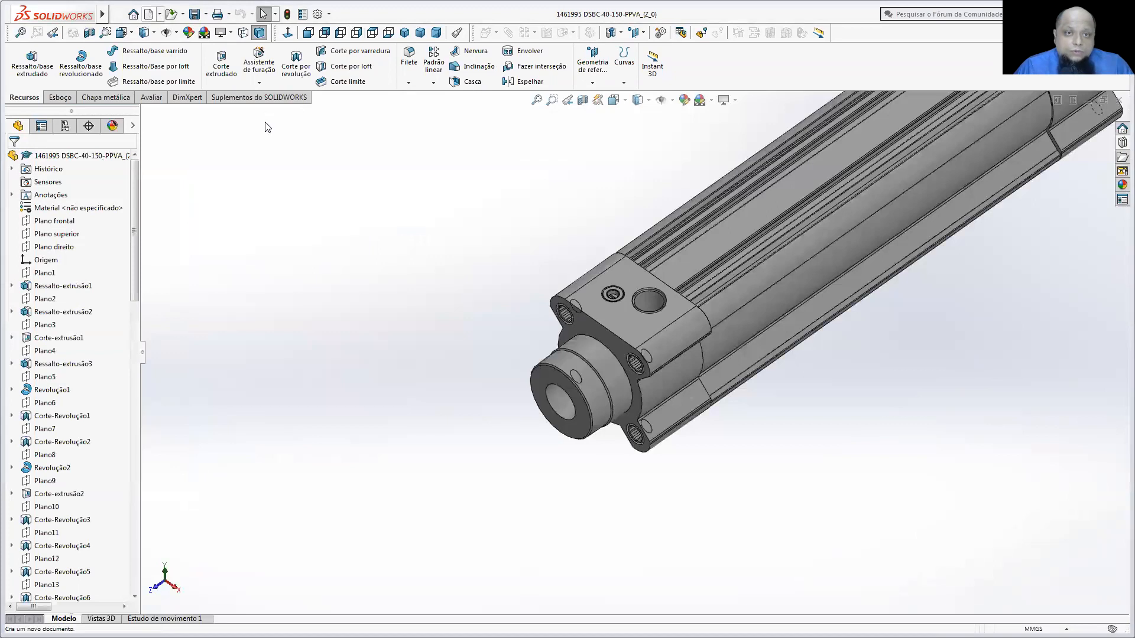
pyautogui.click(464, 450)
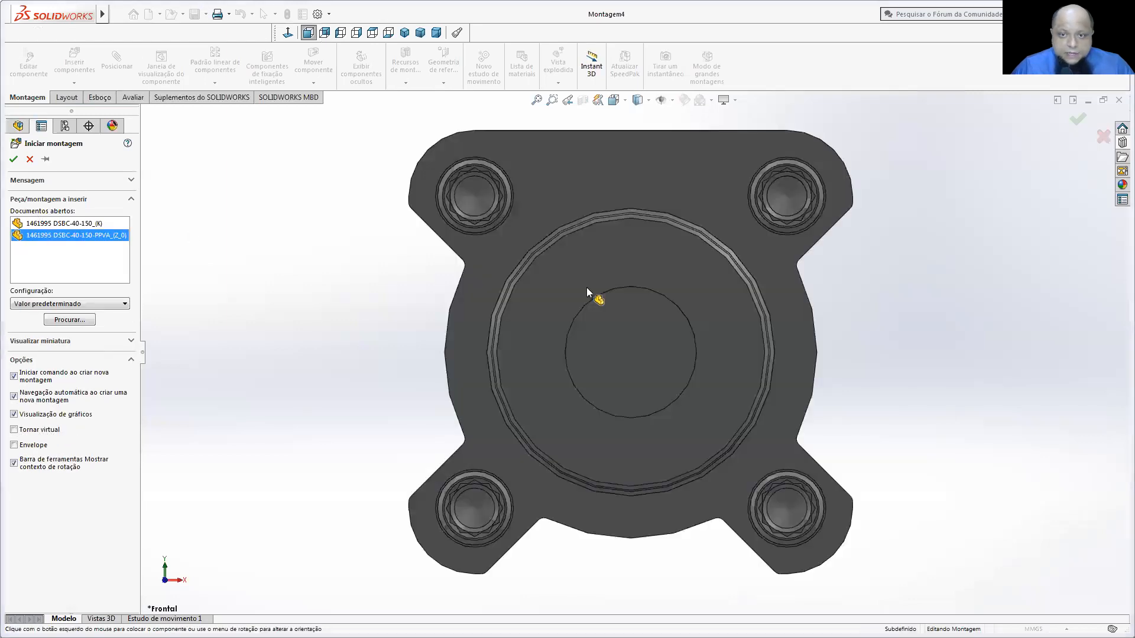
pyautogui.click(601, 329)
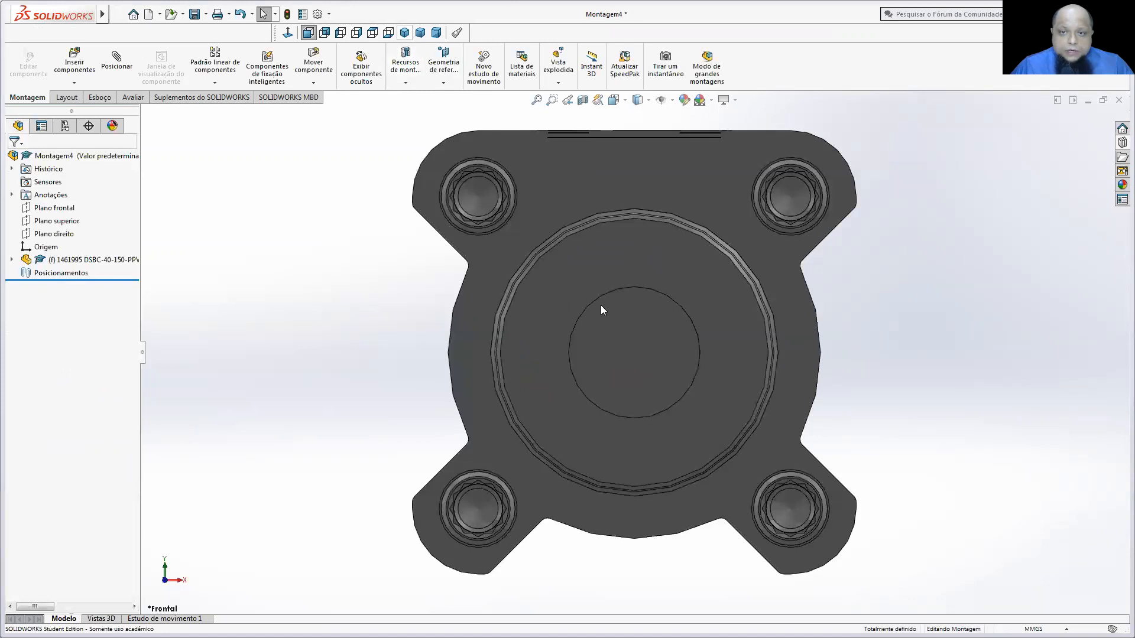
pyautogui.hotkey('ctrl', '7')
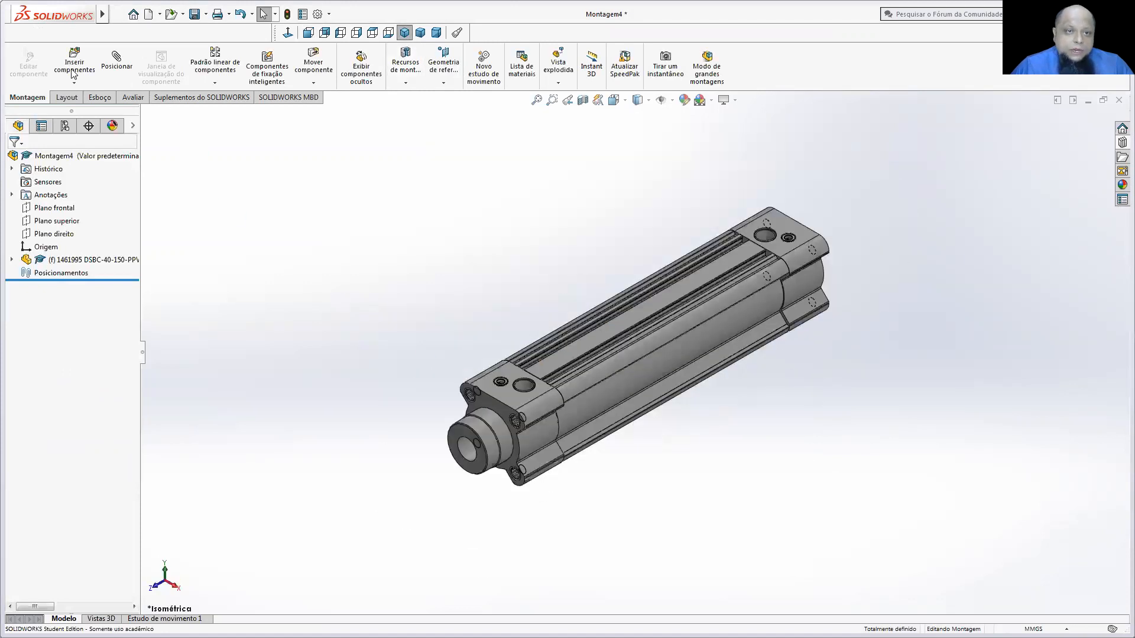
# - Insert the piston rod part 1461995 DSBC-40-150_(K) into the assembly beside the cylinder body
pyautogui.click(74, 68)
pyautogui.click(68, 222)
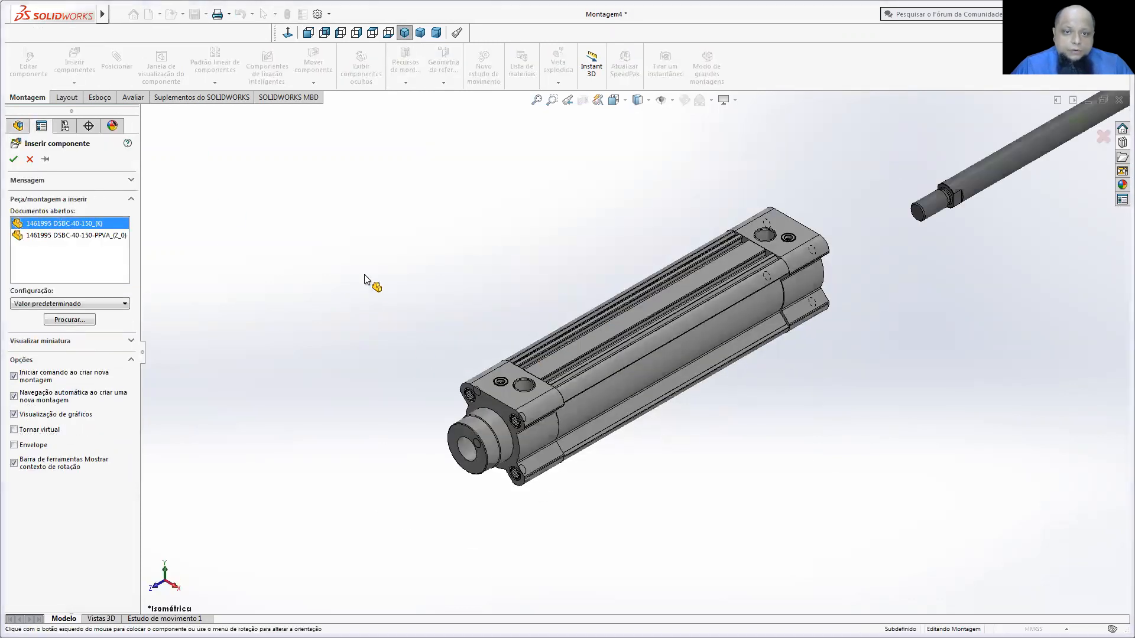
pyautogui.click(391, 337)
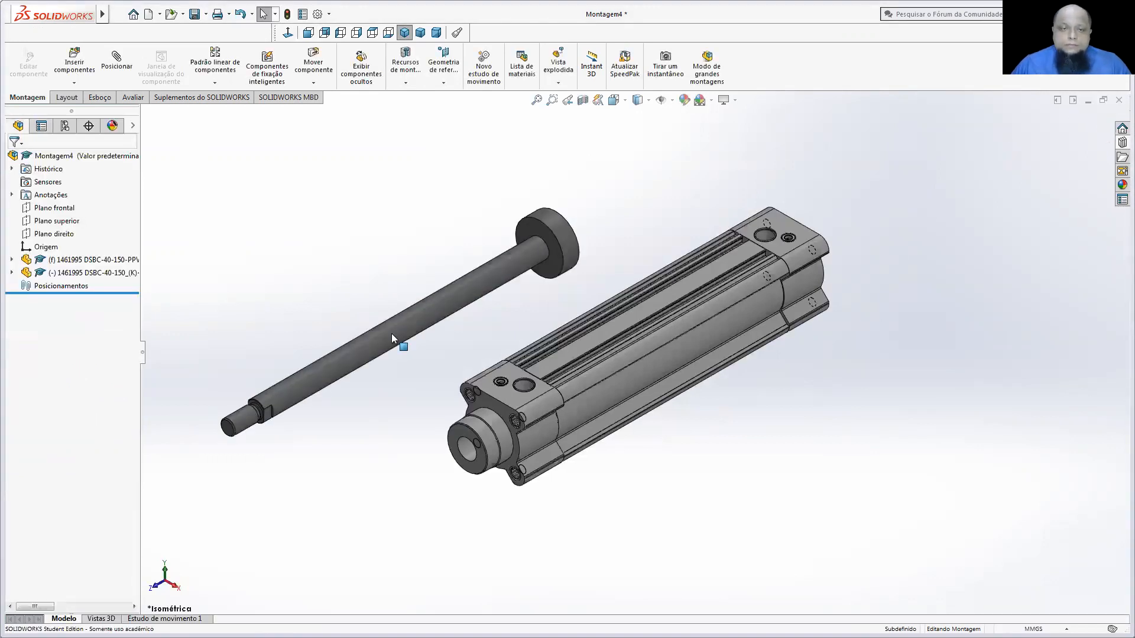
# - Mate the piston rod's cylindrical face concentric with the bore in the cylinder body's front collar
pyautogui.click(112, 78)
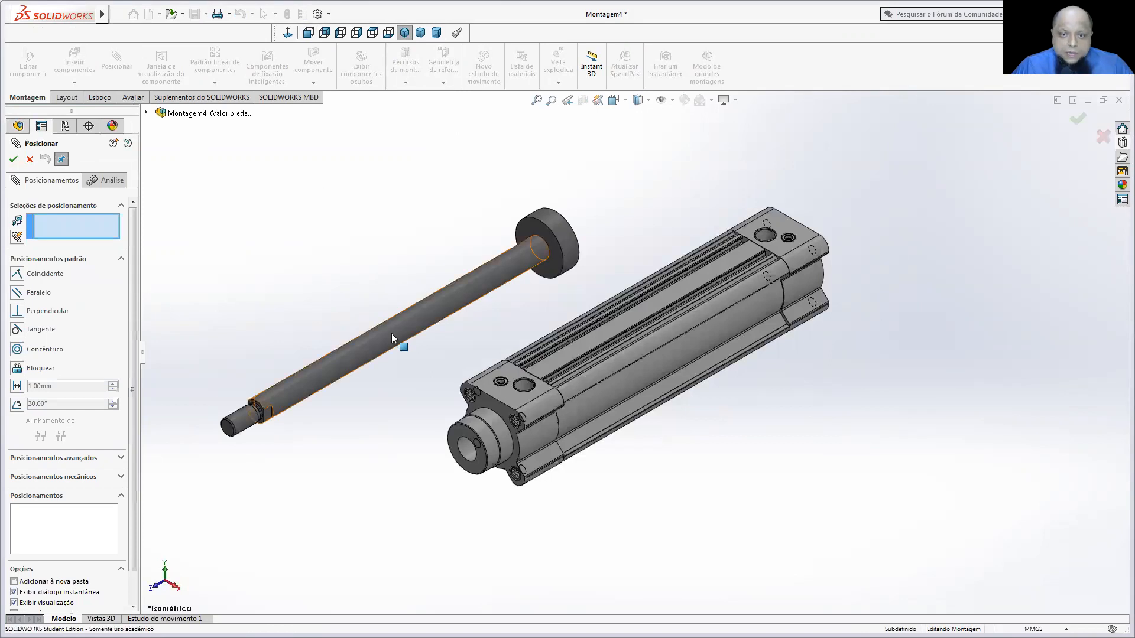
pyautogui.click(466, 440)
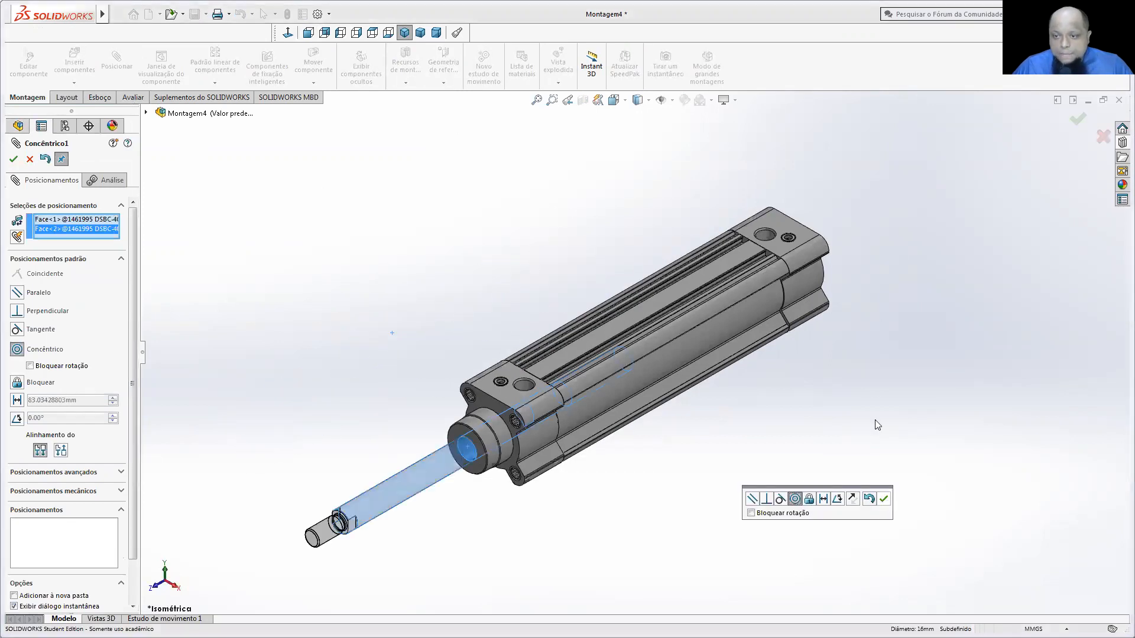
pyautogui.press('Return')
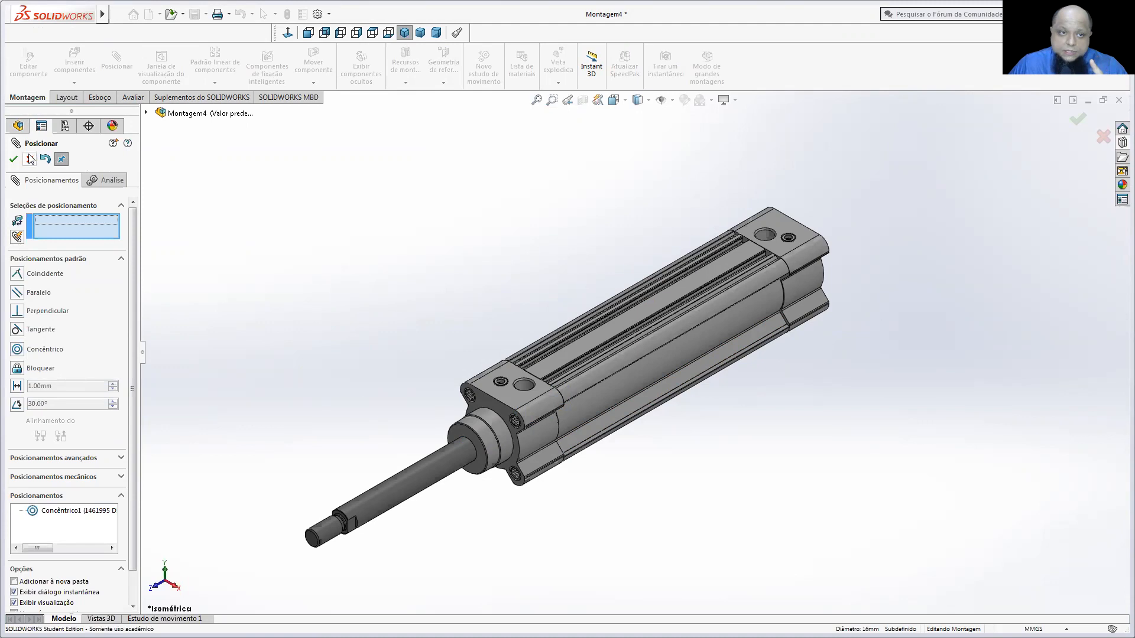
pyautogui.press('Return')
# - Section the assembly along the top plane (Plano superior) with a 5 mm offset to expose the cylinder's interior
pyautogui.click(582, 99)
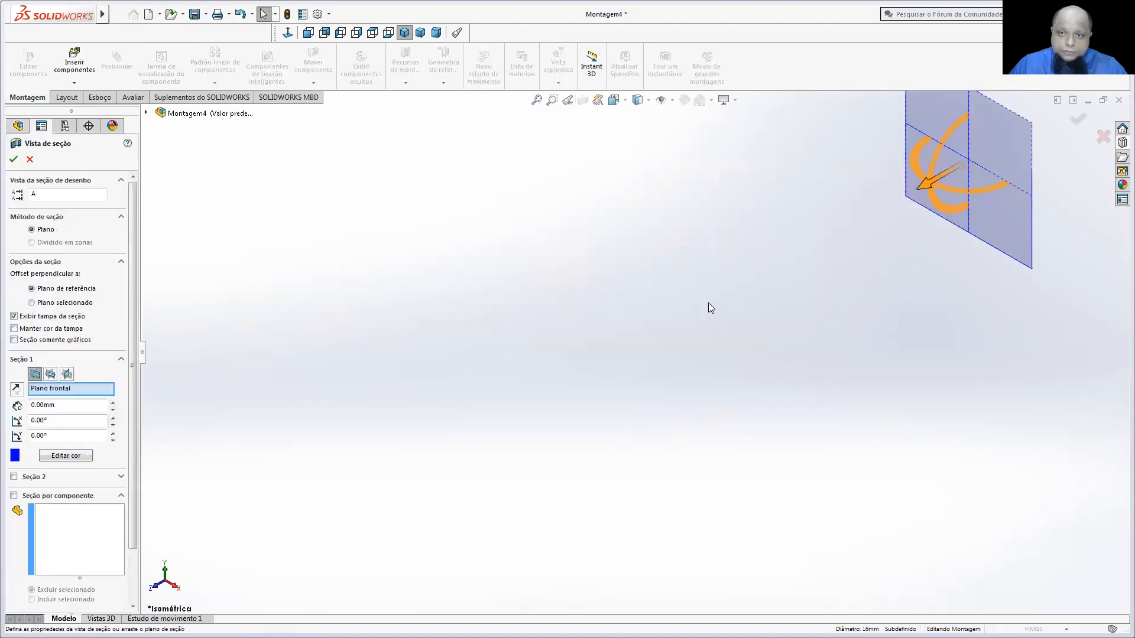
pyautogui.click(50, 374)
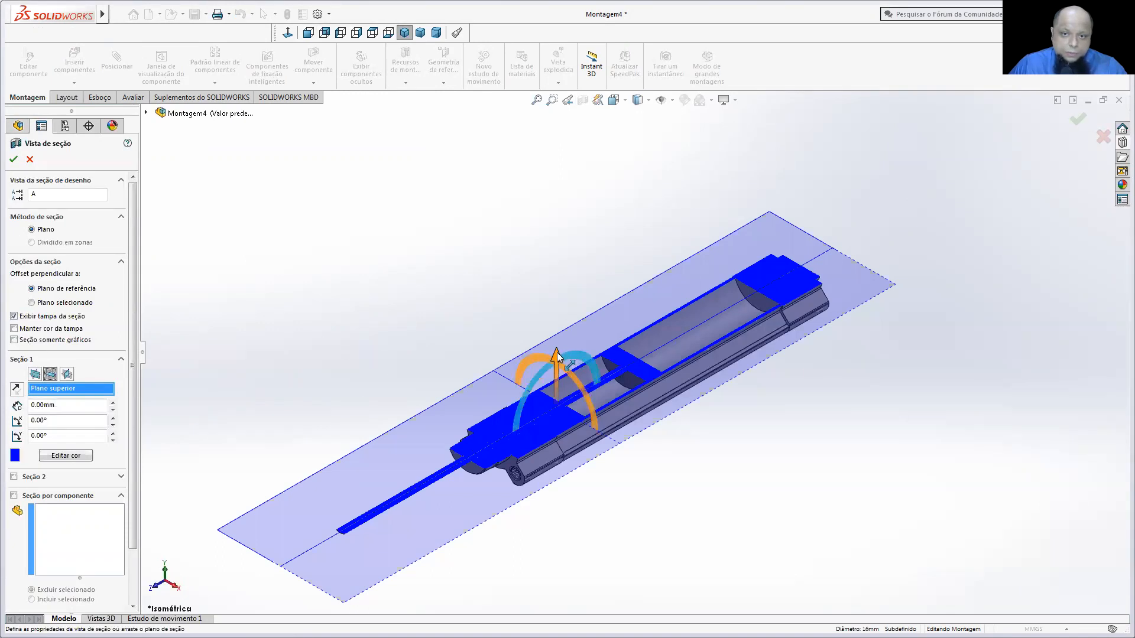
pyautogui.moveTo(556, 351); pyautogui.dragTo(555, 346)
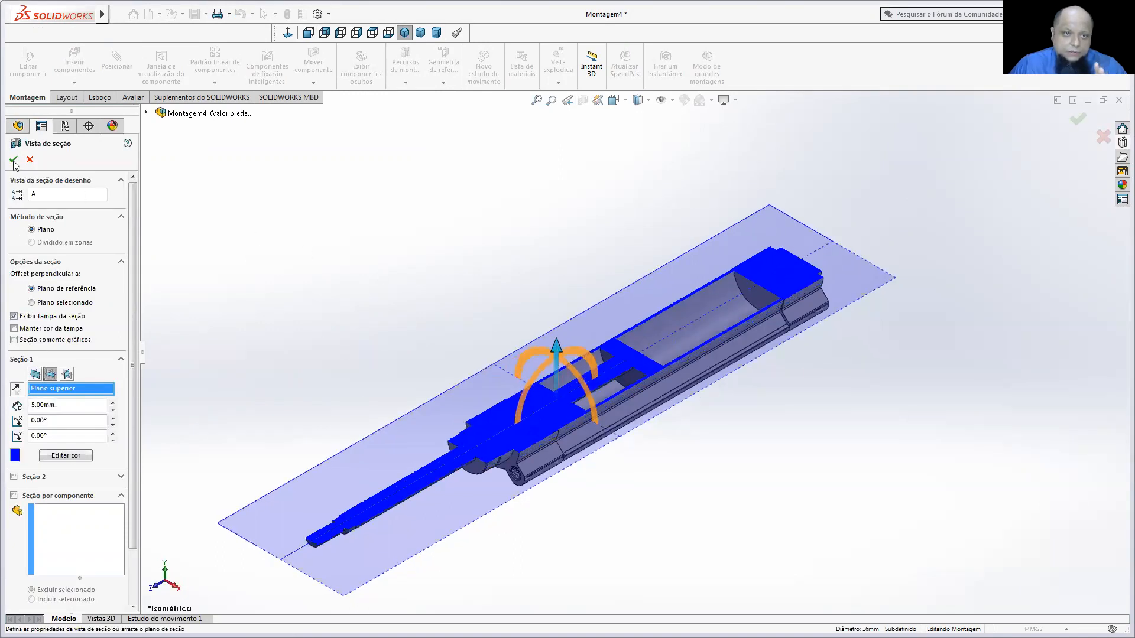
pyautogui.press('Return')
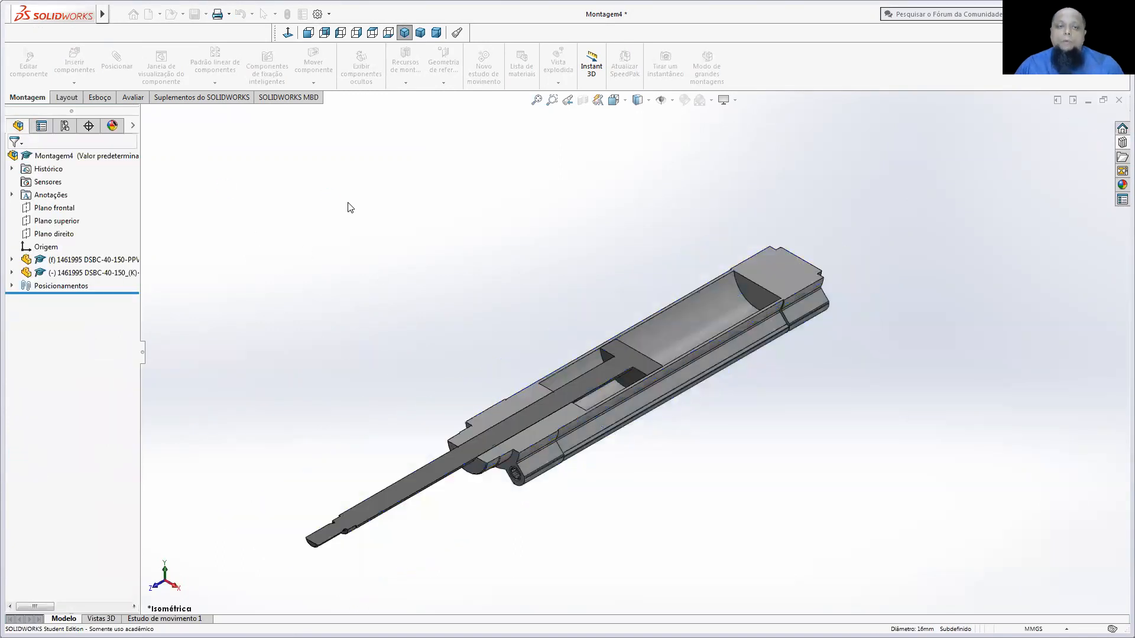
# - Mate the piston's end face coincident with the inner end face of the cylinder chamber
pyautogui.click(117, 65)
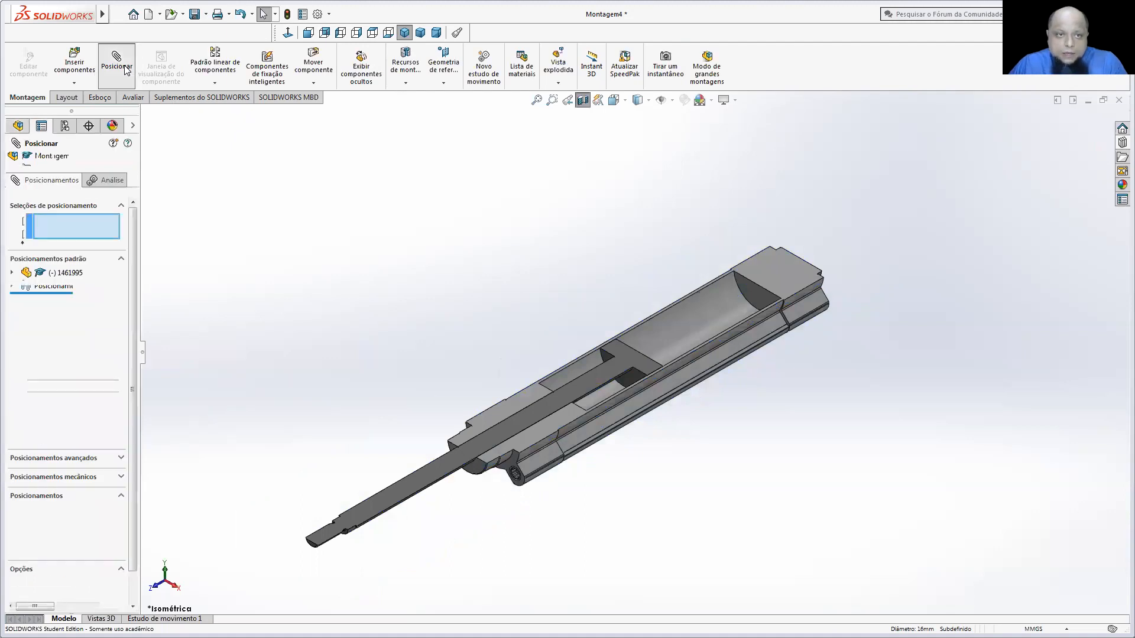
pyautogui.click(761, 296)
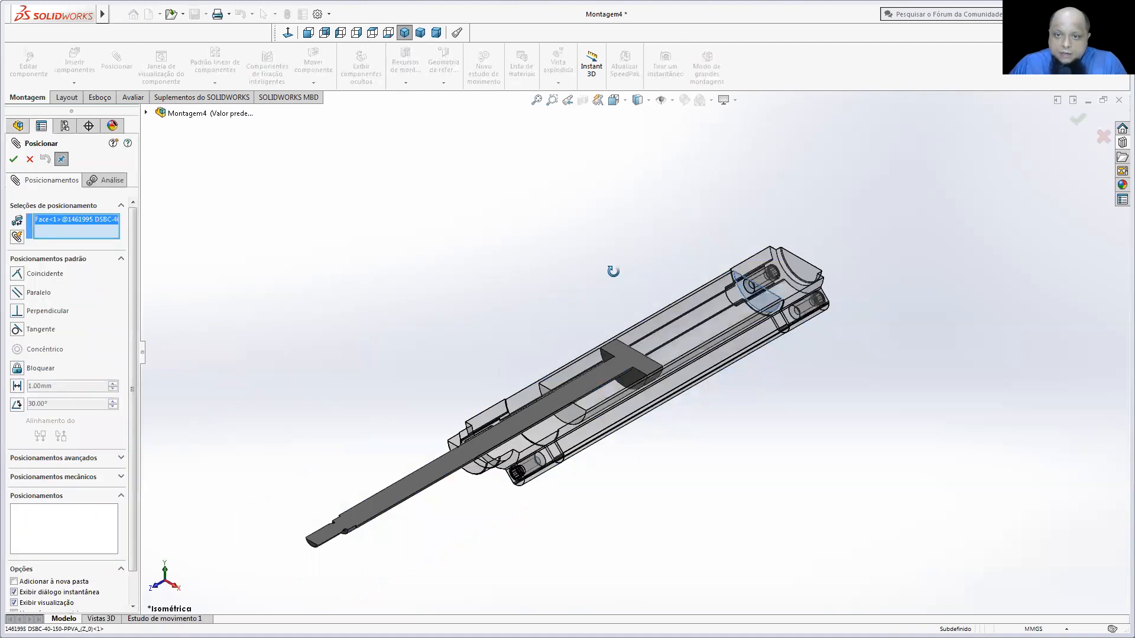
pyautogui.click(542, 260)
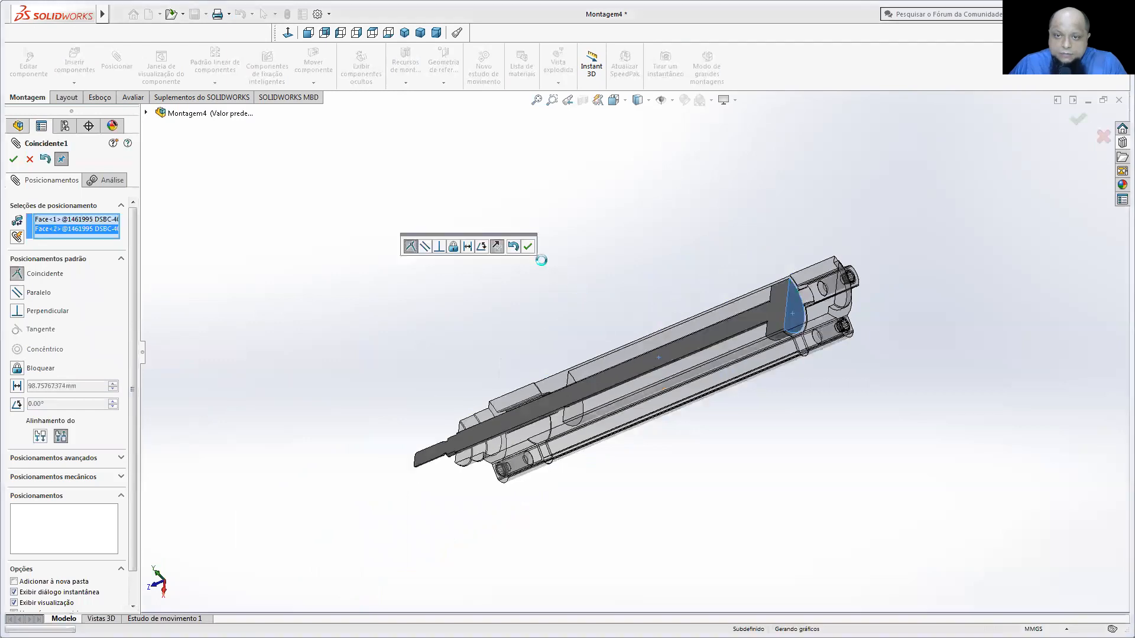
pyautogui.click(527, 247)
pyautogui.moveTo(633, 250); pyautogui.dragTo(705, 363, button='middle')
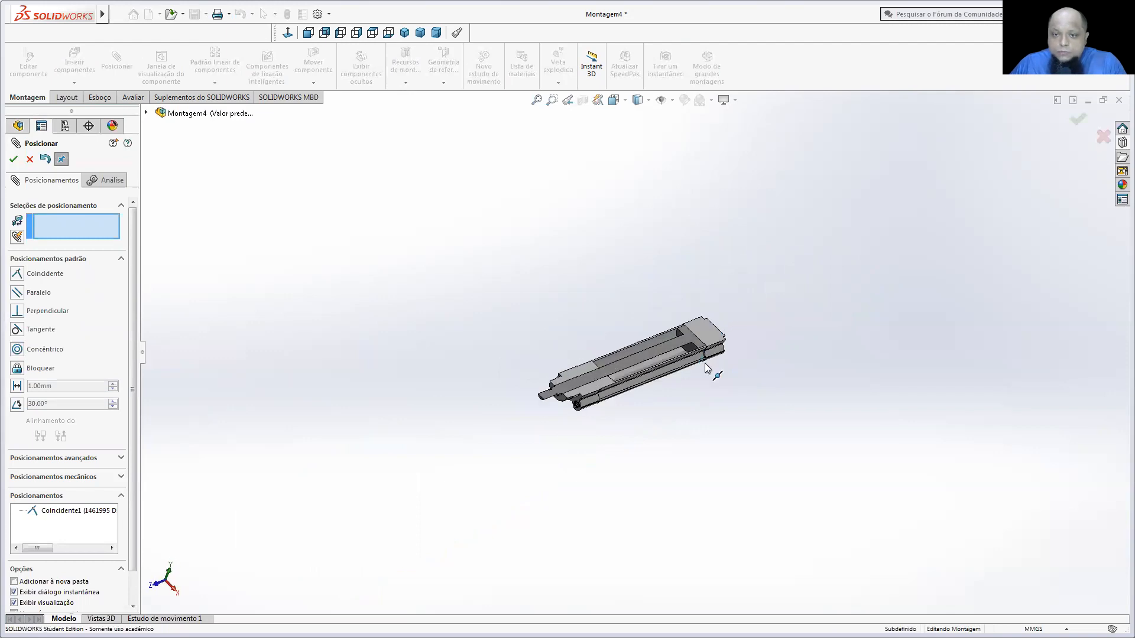
pyautogui.click(27, 160)
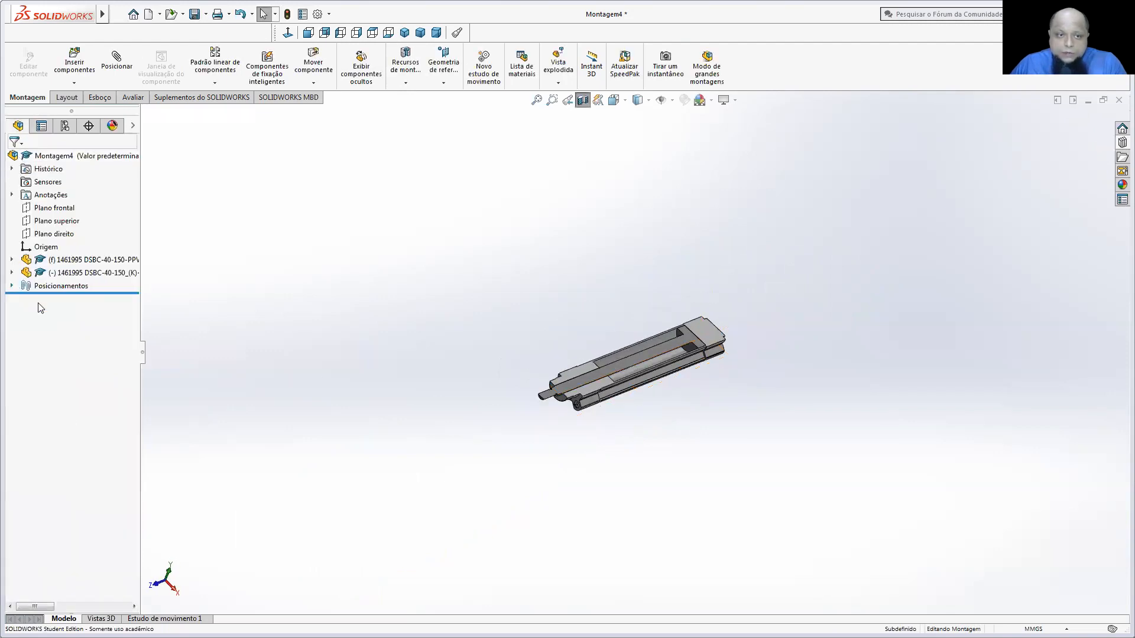
# - Delete the Coincidente1 mate and slide the piston rod partly out of the cylinder
pyautogui.rightClick(51, 316)
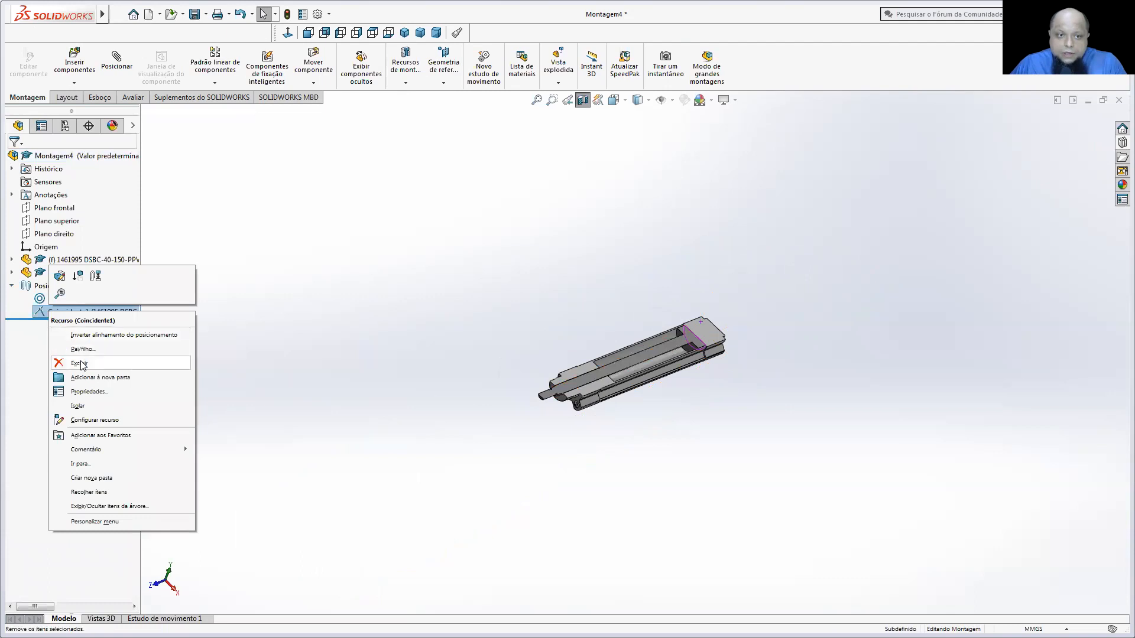
pyautogui.click(77, 363)
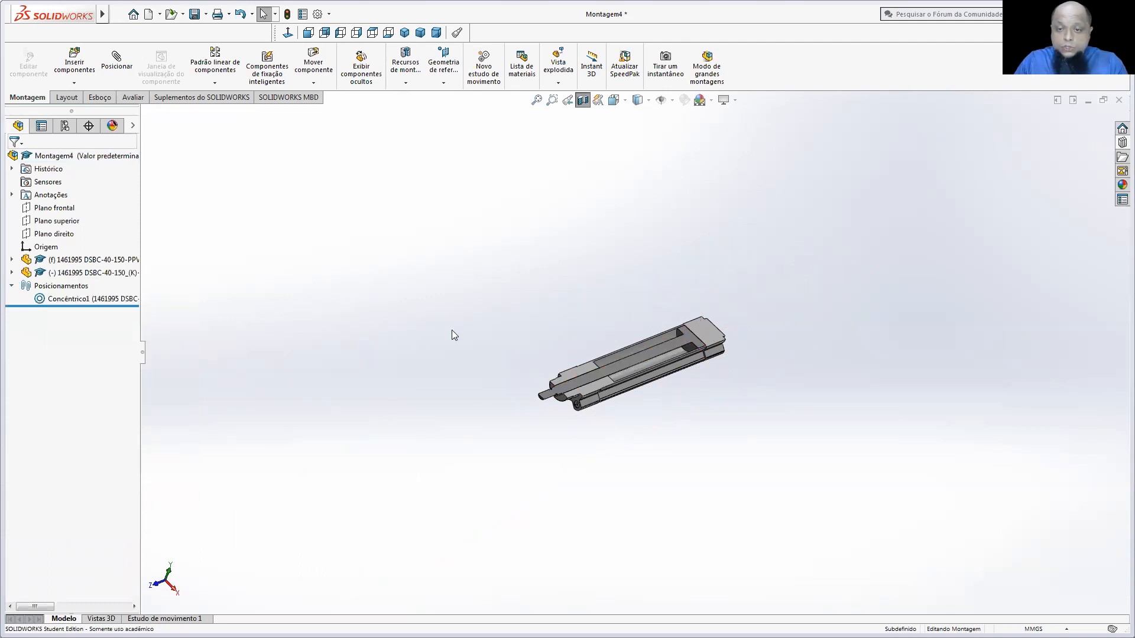
pyautogui.moveTo(695, 339)
pyautogui.mouseDown()
pyautogui.moveTo(637, 361)
pyautogui.moveTo(684, 335)
pyautogui.mouseUp()
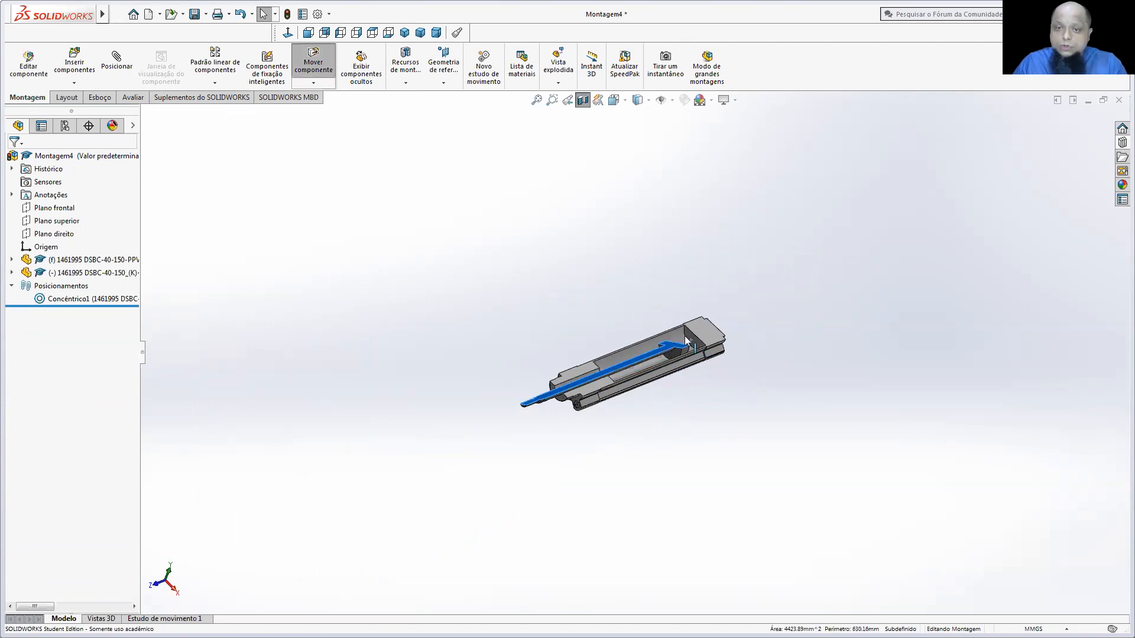
pyautogui.click(291, 230)
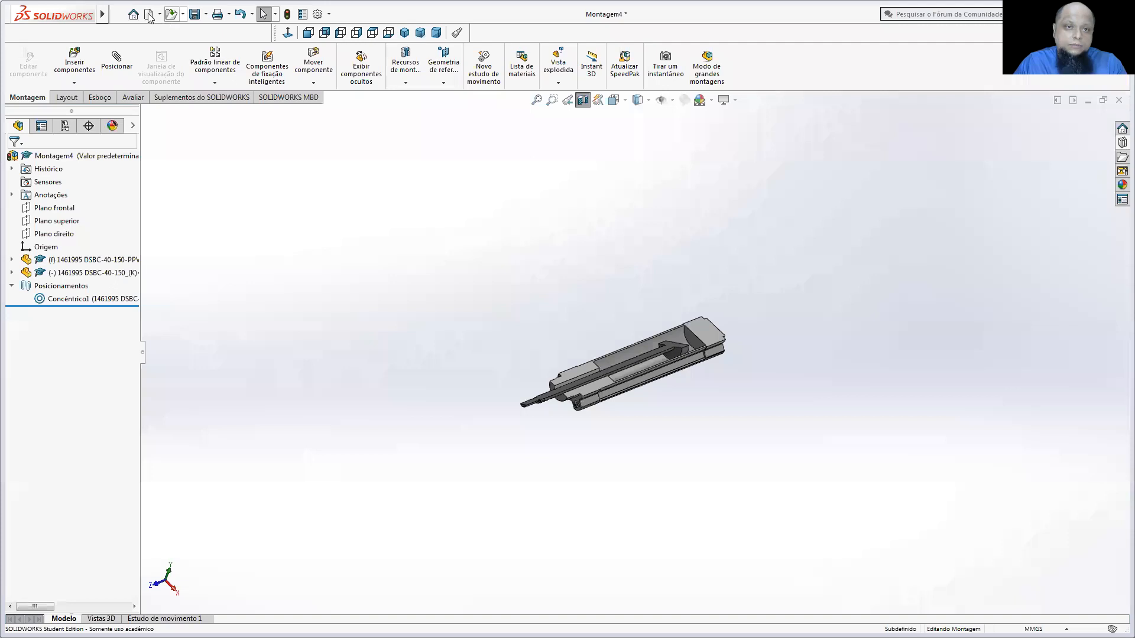
# - Retract the piston fully by mating its end face coincident with the chamber's inner end face again
pyautogui.scroll(-4, 693, 363)
pyautogui.click(670, 289)
pyautogui.moveTo(720, 382); pyautogui.dragTo(651, 438, button='middle')
pyautogui.scroll(-3, 615, 356)
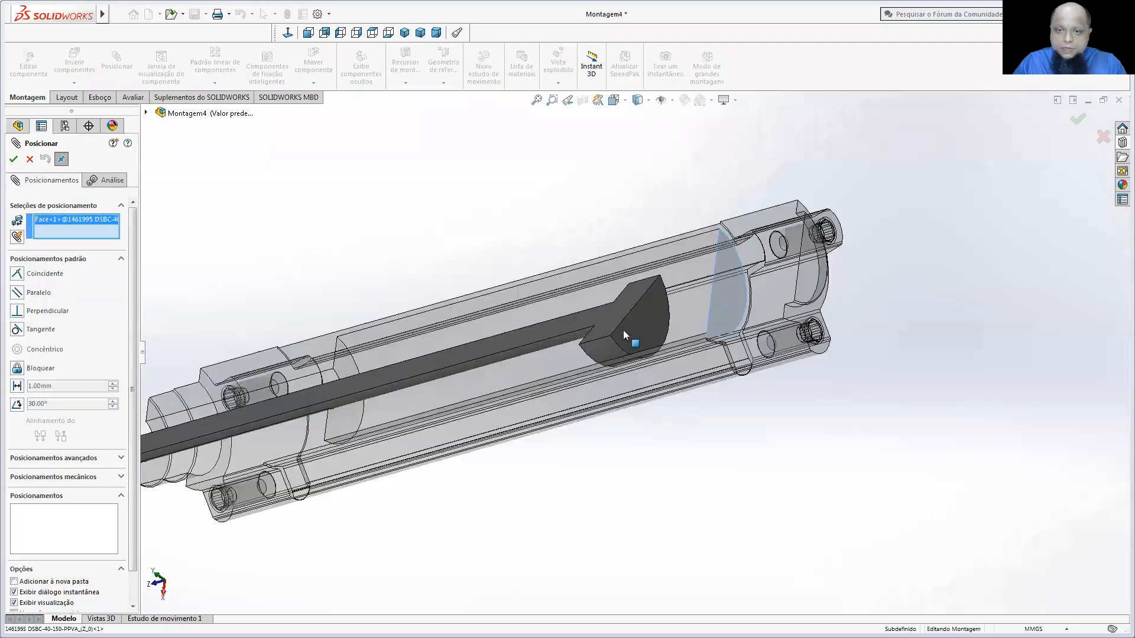
pyautogui.click(631, 443)
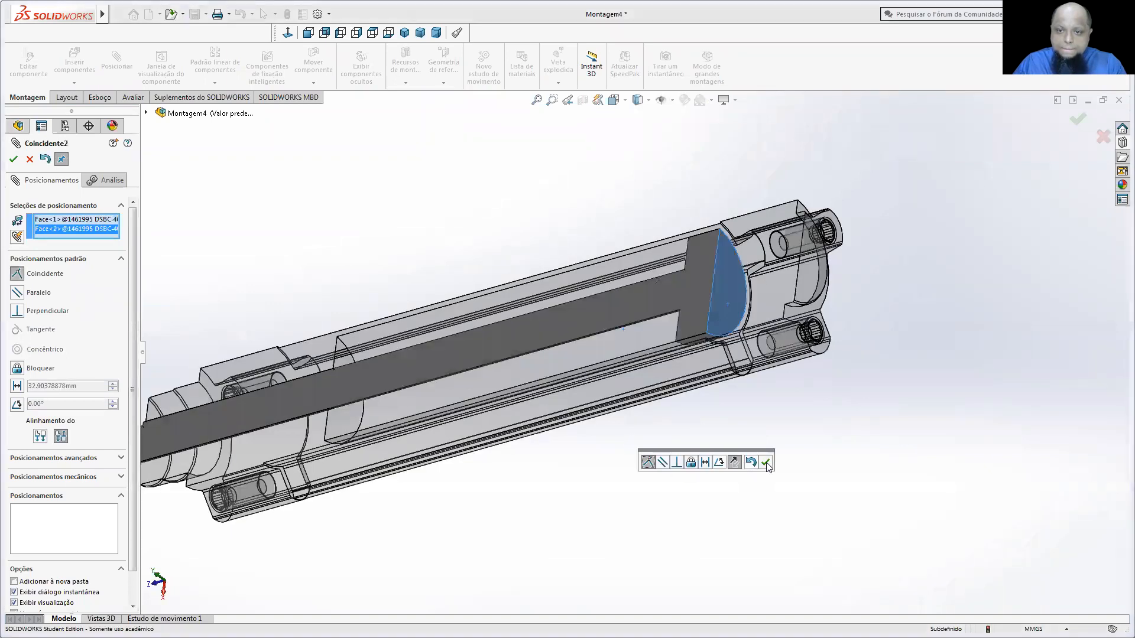
pyautogui.click(766, 463)
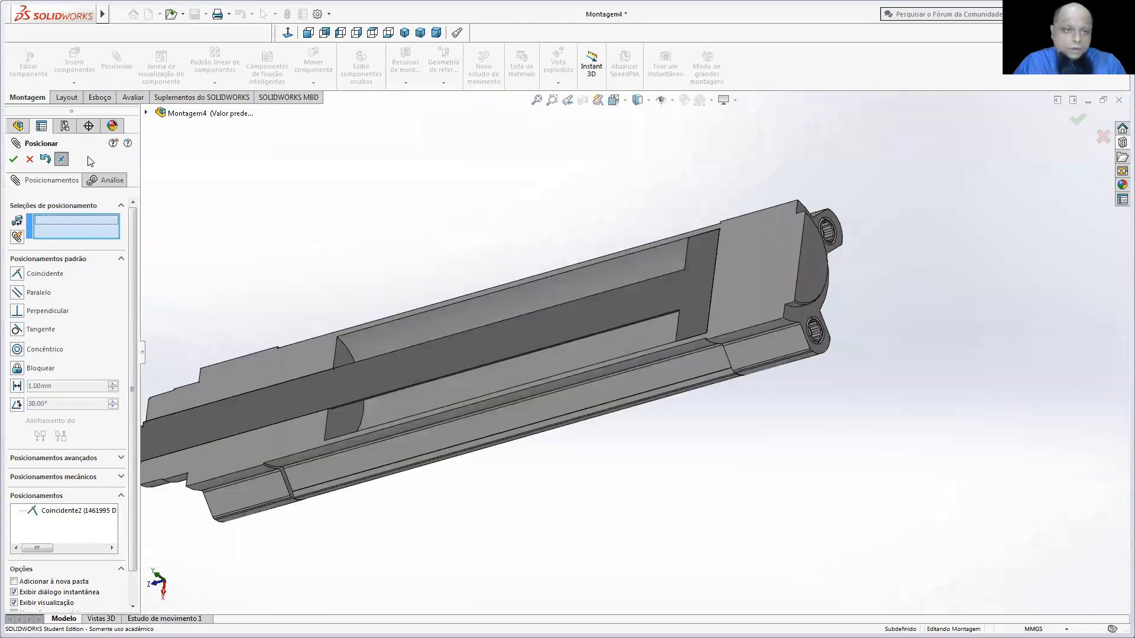
pyautogui.press('Return')
# - Delete the Coincidente2 mate, turn off the section view and show the whole actuator in isometric view
pyautogui.rightClick(72, 312)
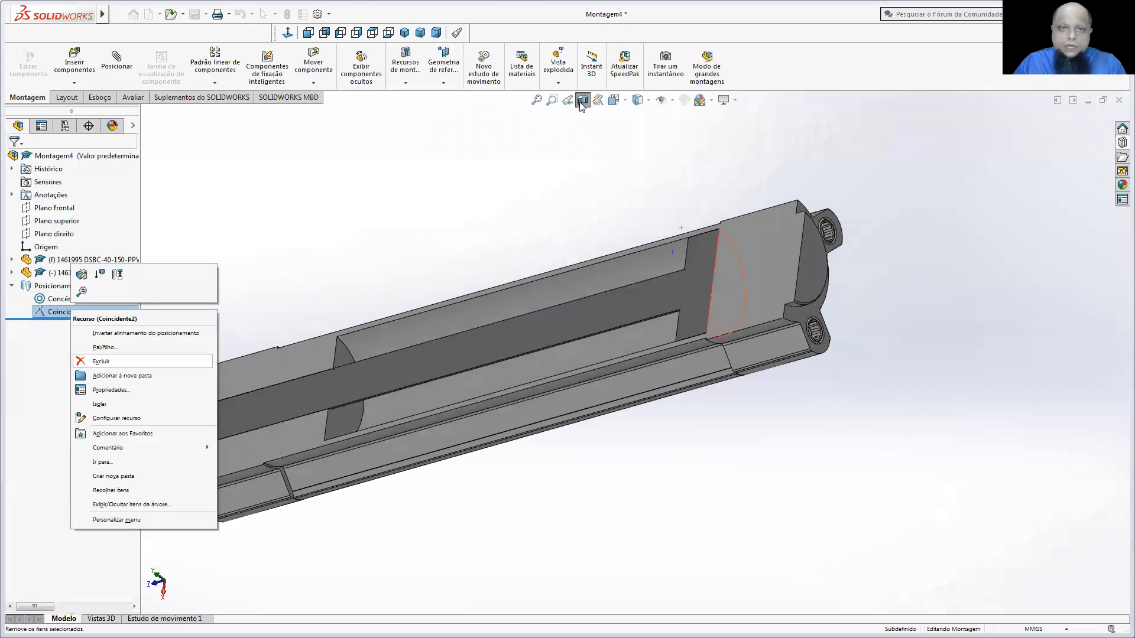
pyautogui.press('Return')
pyautogui.click(405, 33)
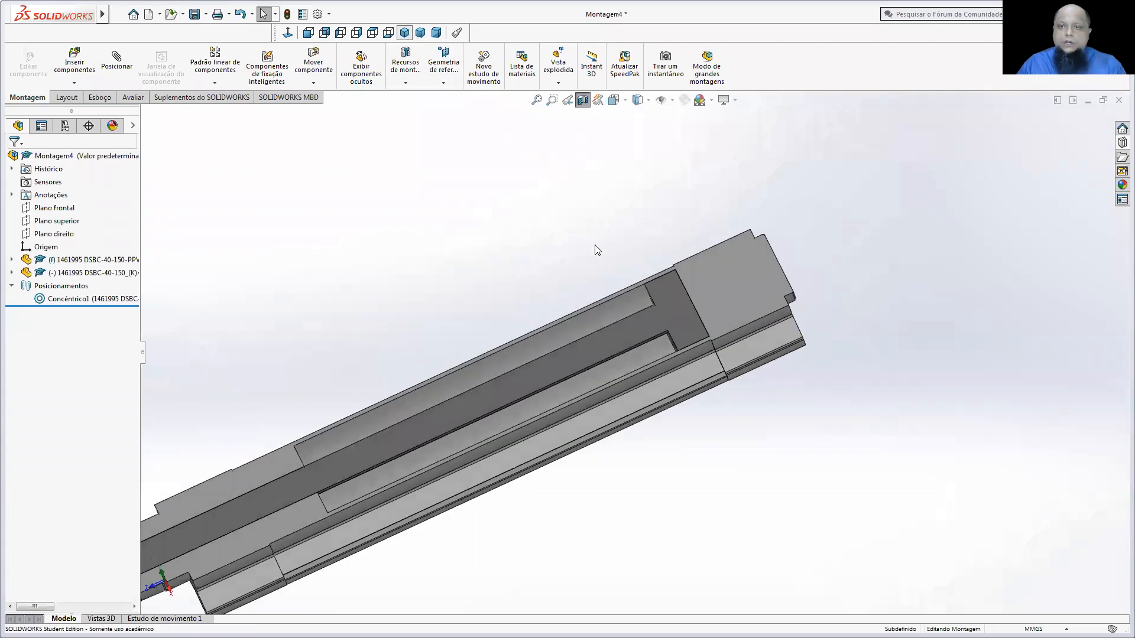
pyautogui.press('f')
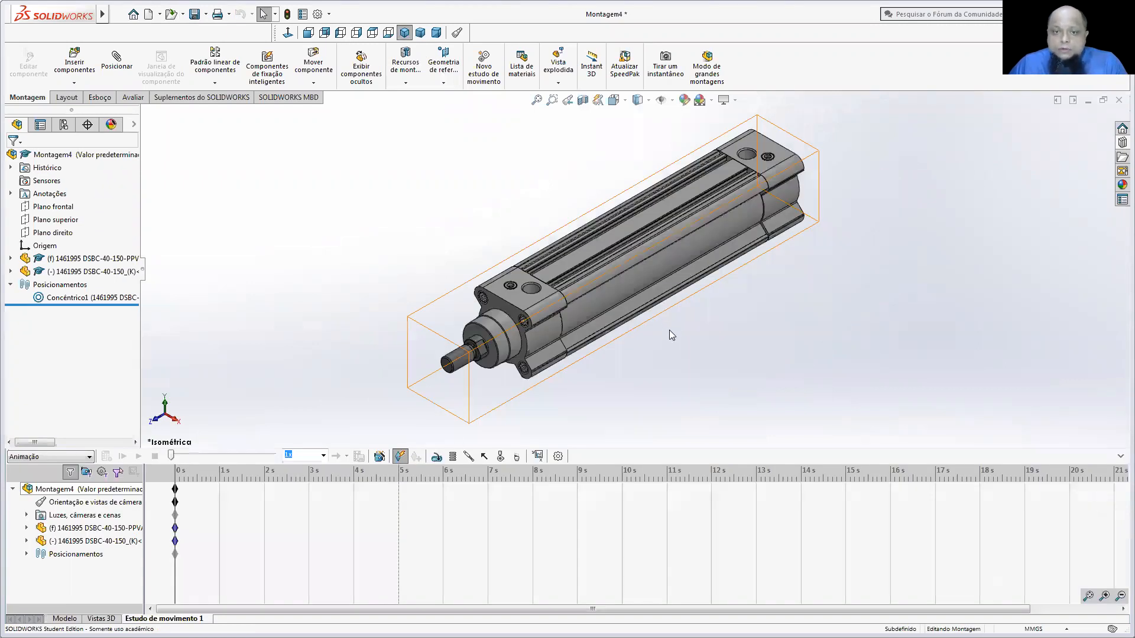
# - Start a linear motor in the motion study, using the cylindrical face of the piston rod's tip as its location and direction
pyautogui.scroll(2, 670, 331)
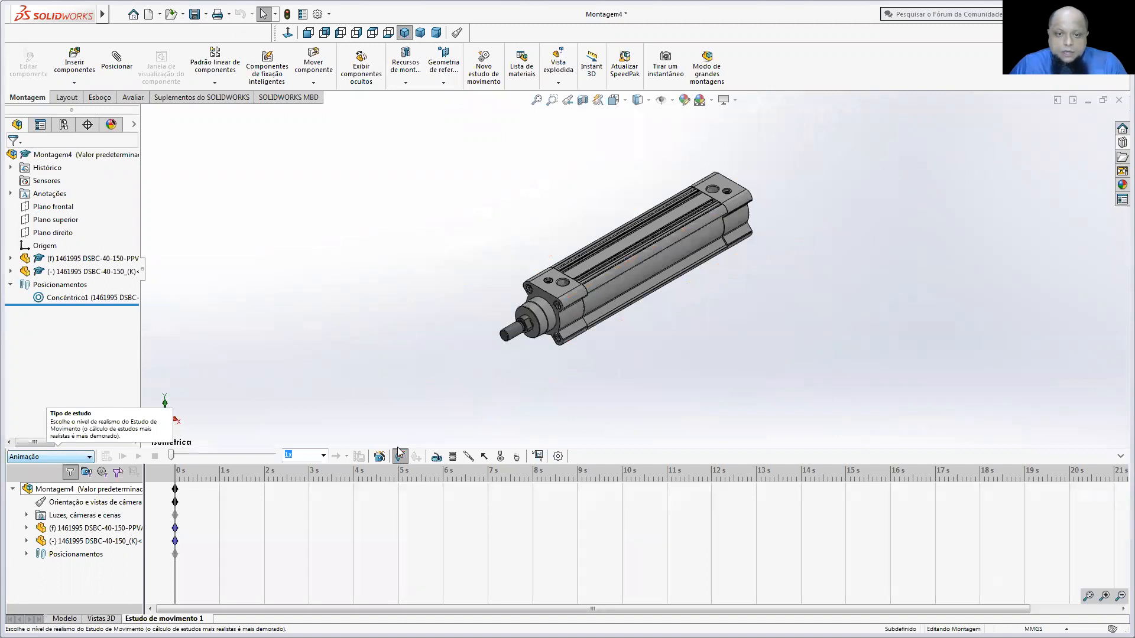
pyautogui.rightClick(71, 502)
pyautogui.click(82, 523)
pyautogui.click(436, 456)
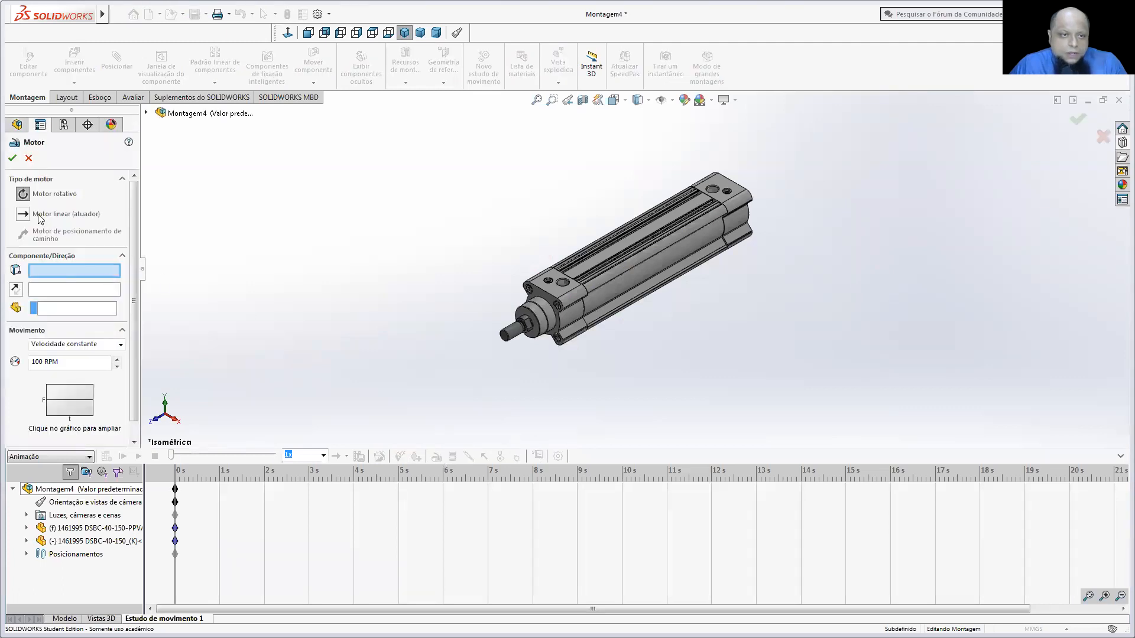
pyautogui.click(39, 217)
pyautogui.click(516, 335)
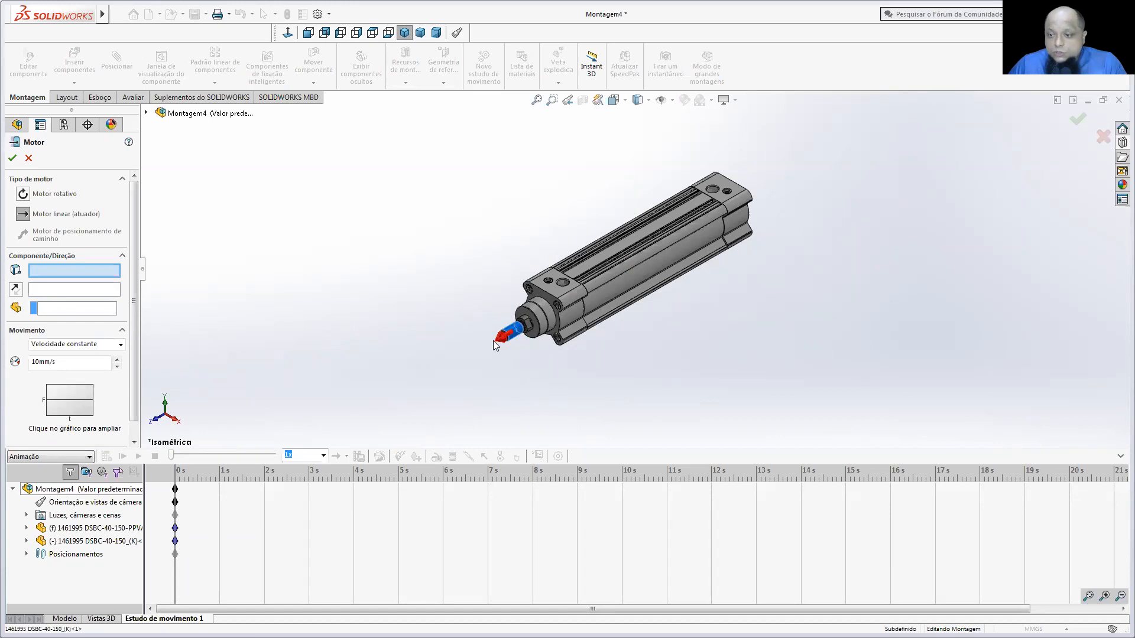
pyautogui.scroll(-3, 495, 342)
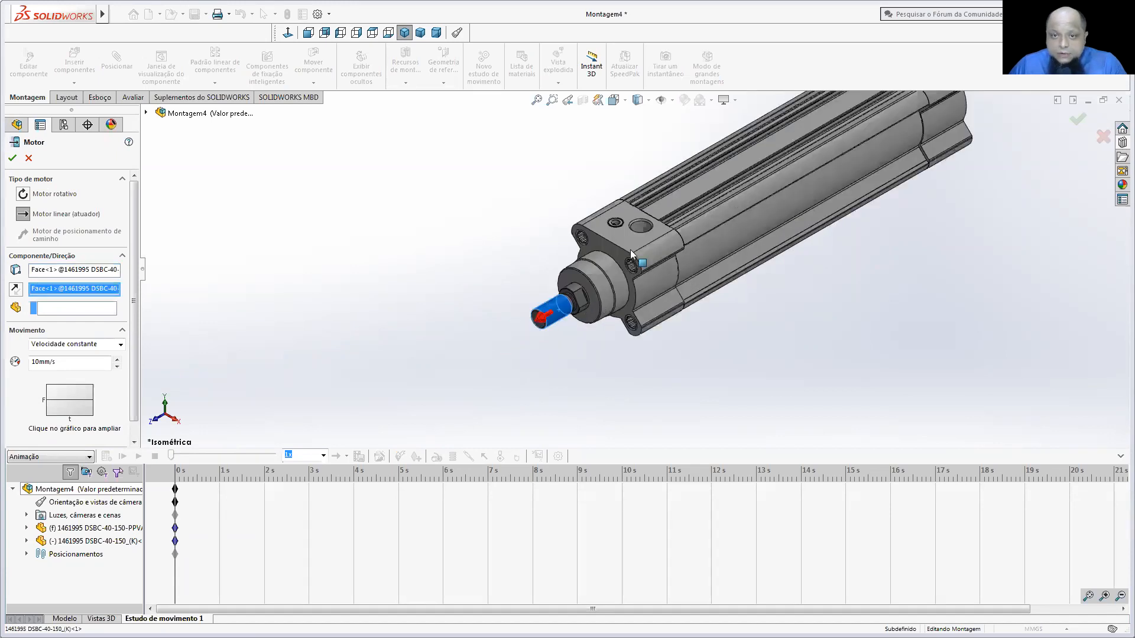
pyautogui.scroll(-3, 631, 254)
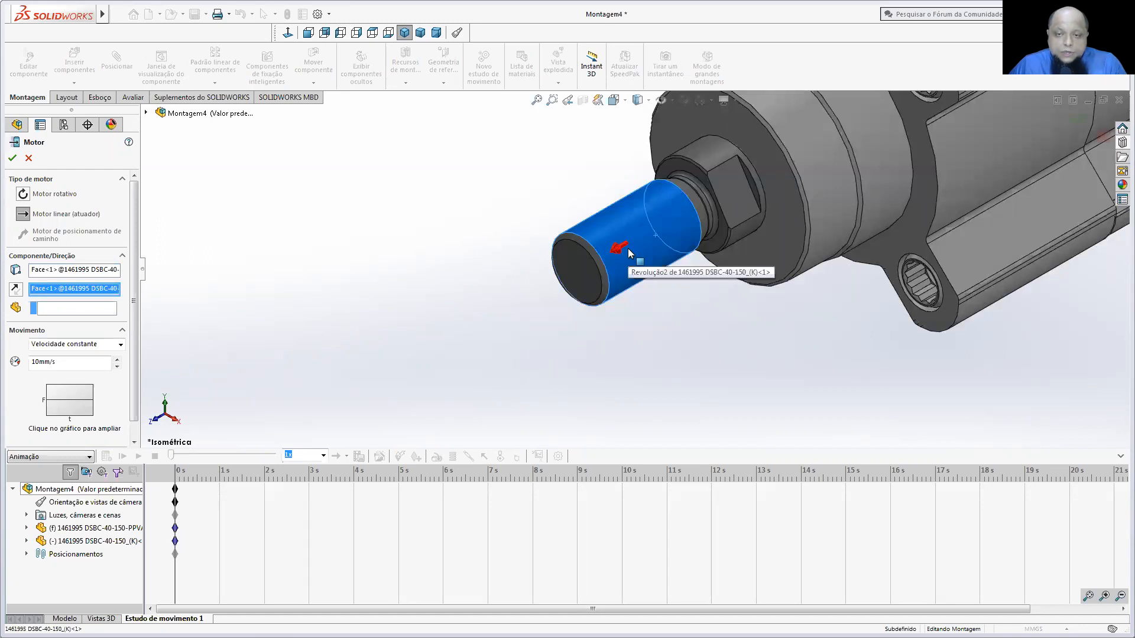
pyautogui.scroll(3, 629, 253)
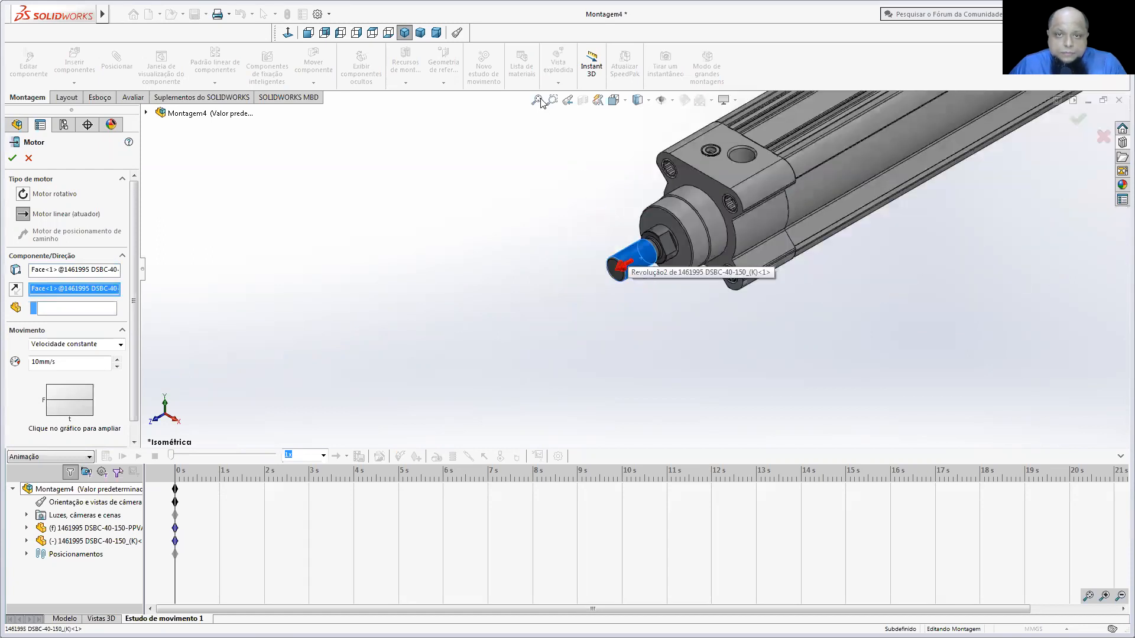
pyautogui.click(536, 100)
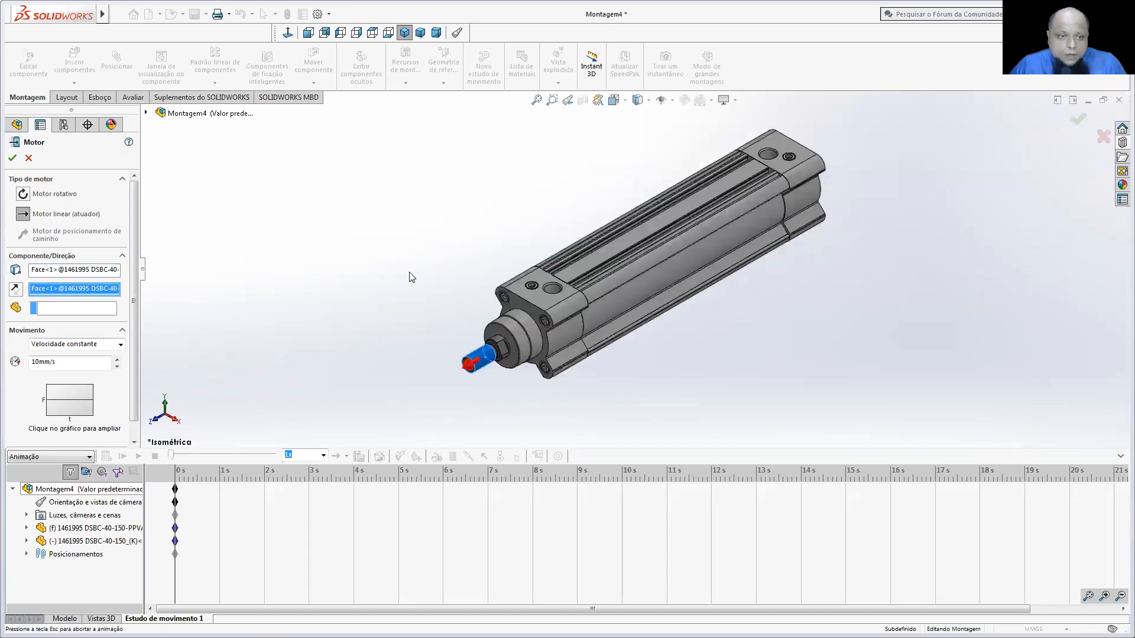
# - Set the linear motor's motion to a distance of 150 mm and accept the motor
pyautogui.click(61, 345)
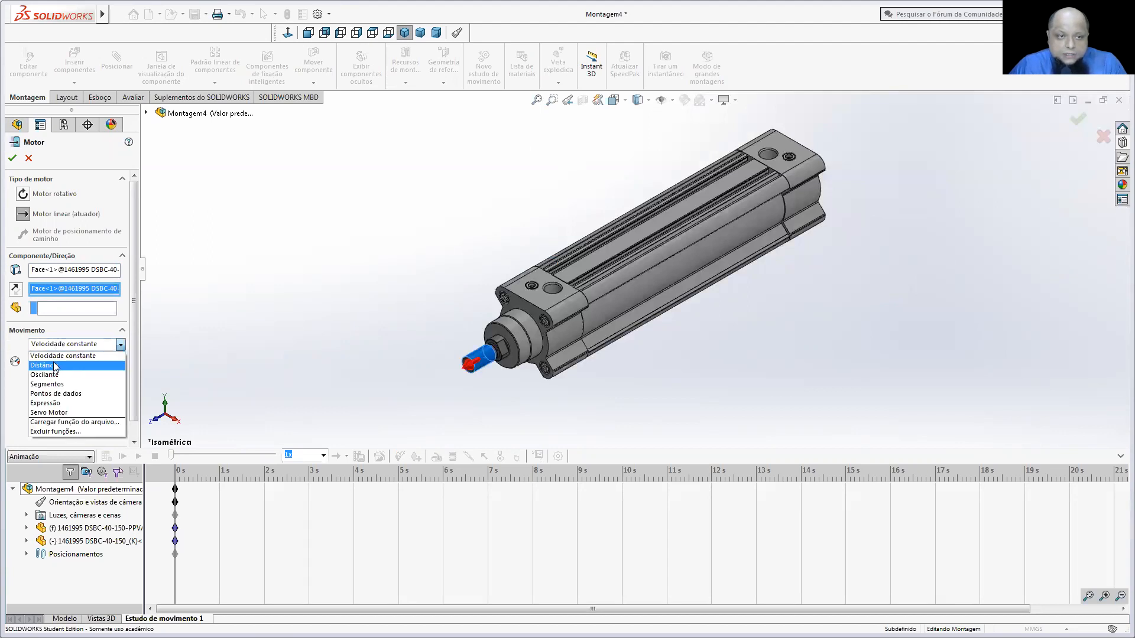
pyautogui.click(57, 364)
pyautogui.doubleClick(58, 362)
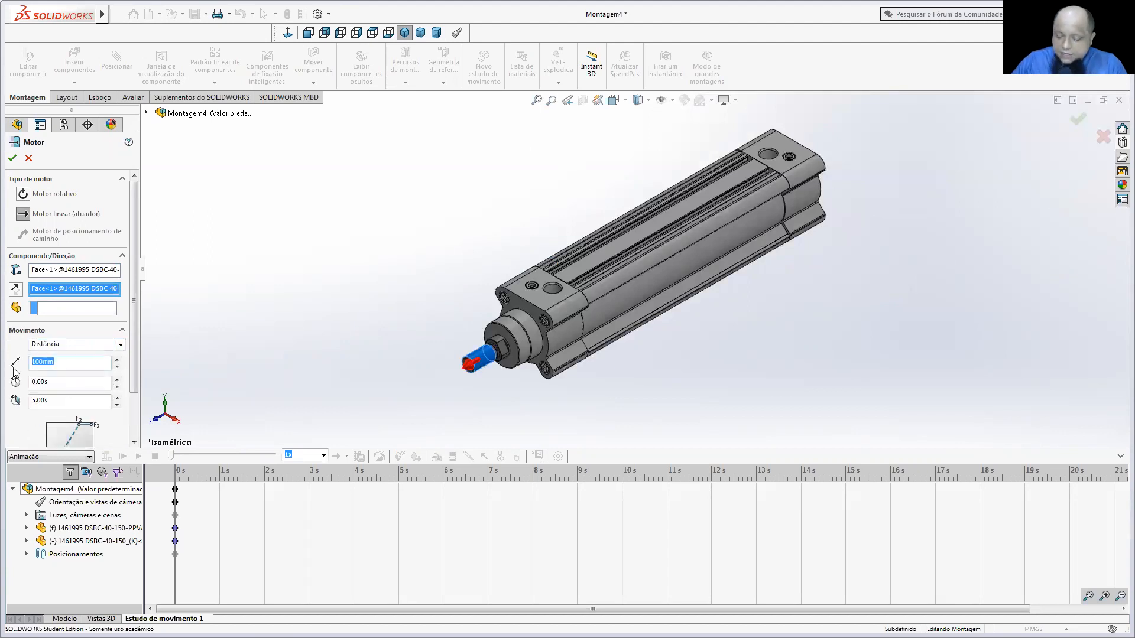
pyautogui.write('150')
pyautogui.click(215, 325)
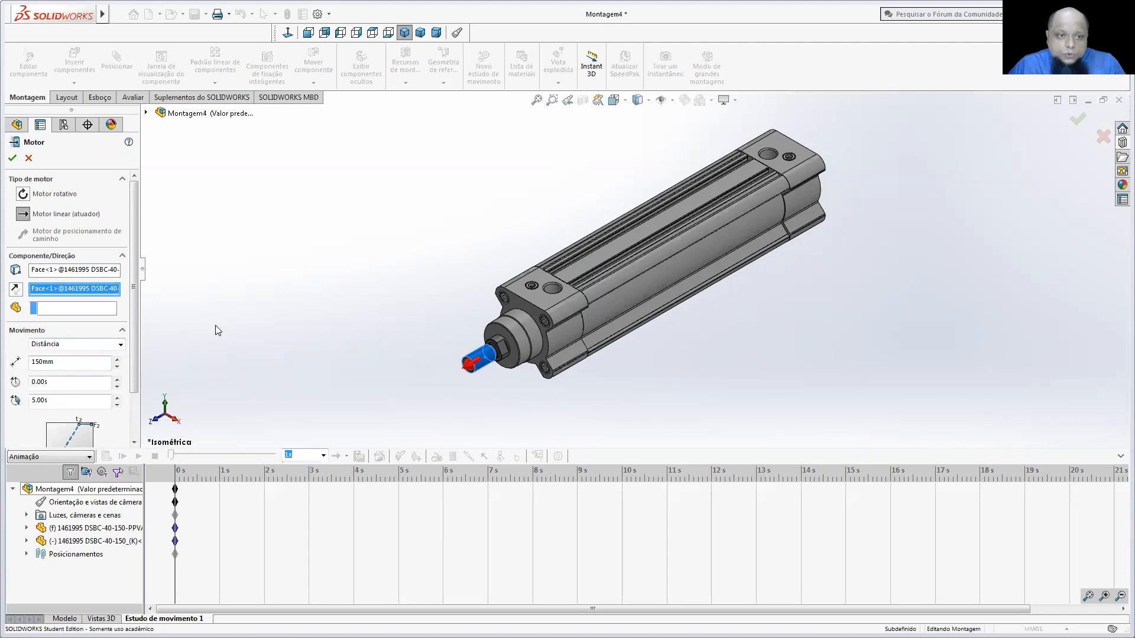
pyautogui.click(52, 401)
pyautogui.click(312, 285)
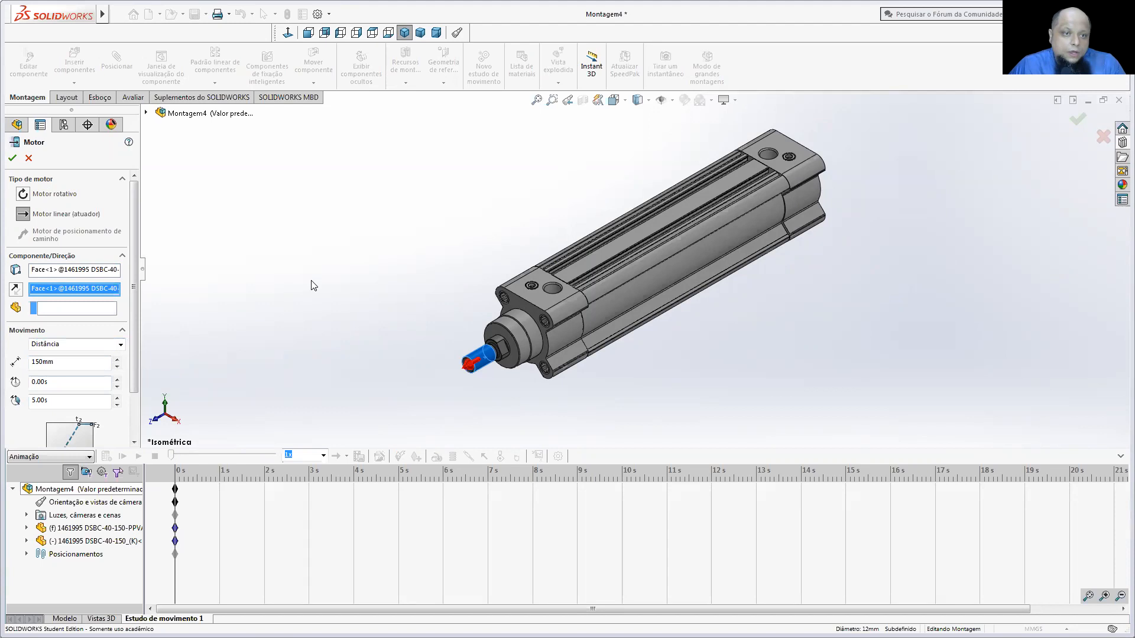
pyautogui.click(12, 159)
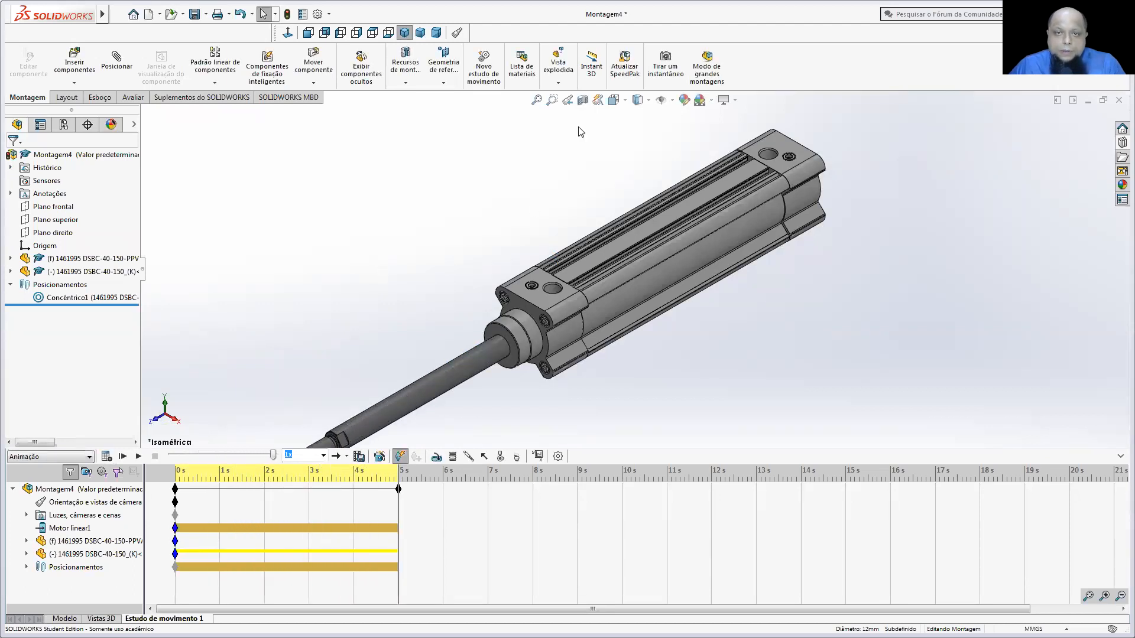
# - Show the actuator in left view and return the motion study to 0 s
pyautogui.click(536, 100)
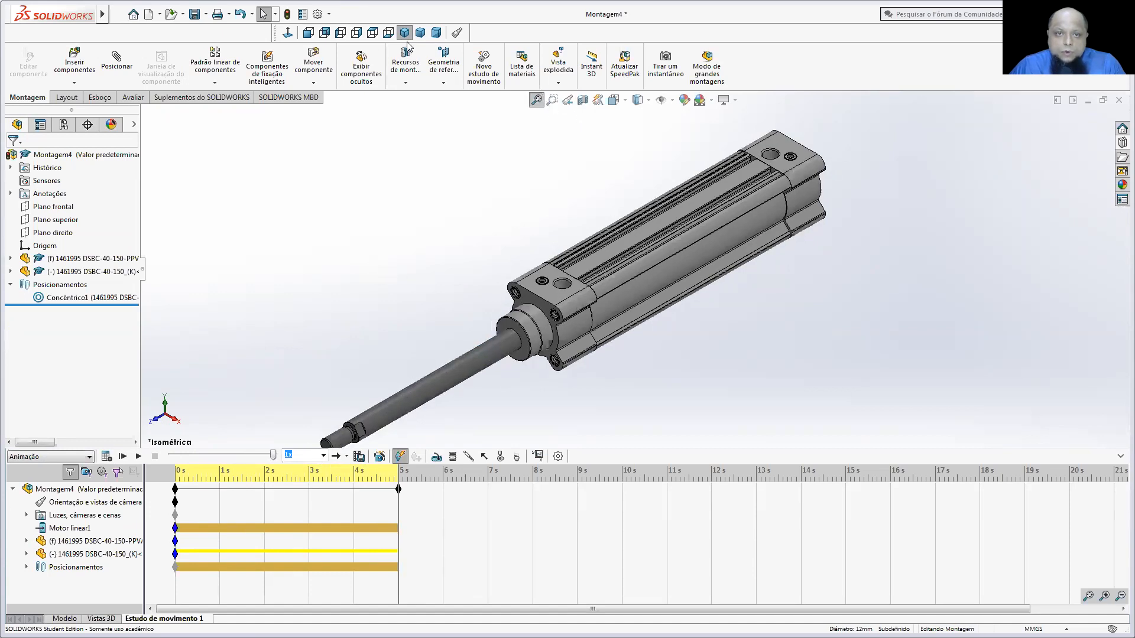
pyautogui.click(328, 35)
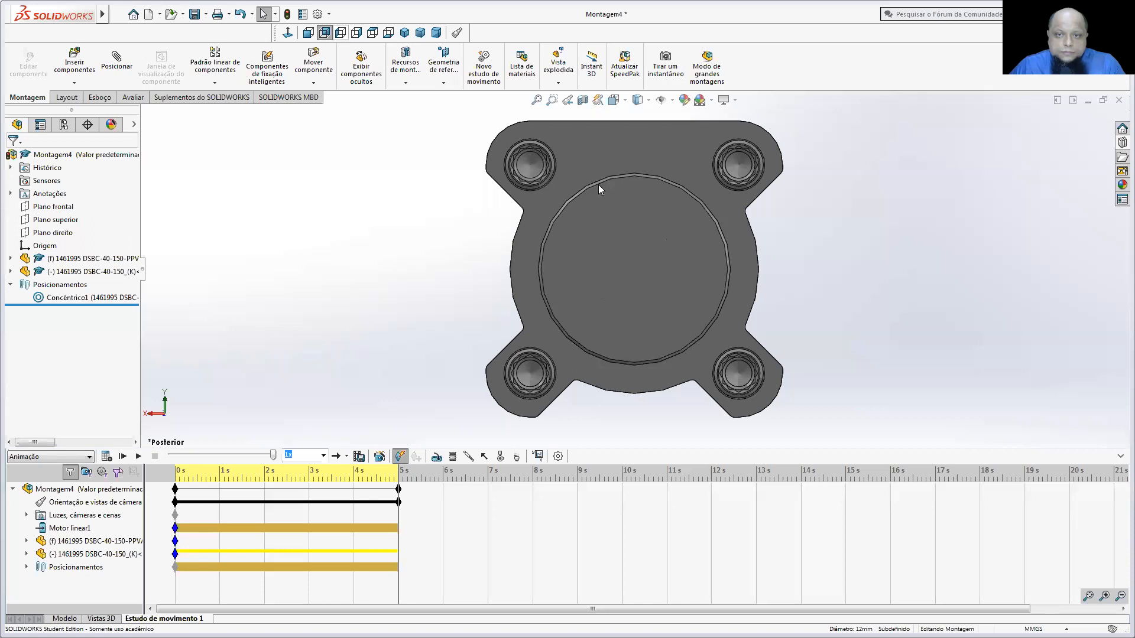
pyautogui.hotkey('ctrl', '3')
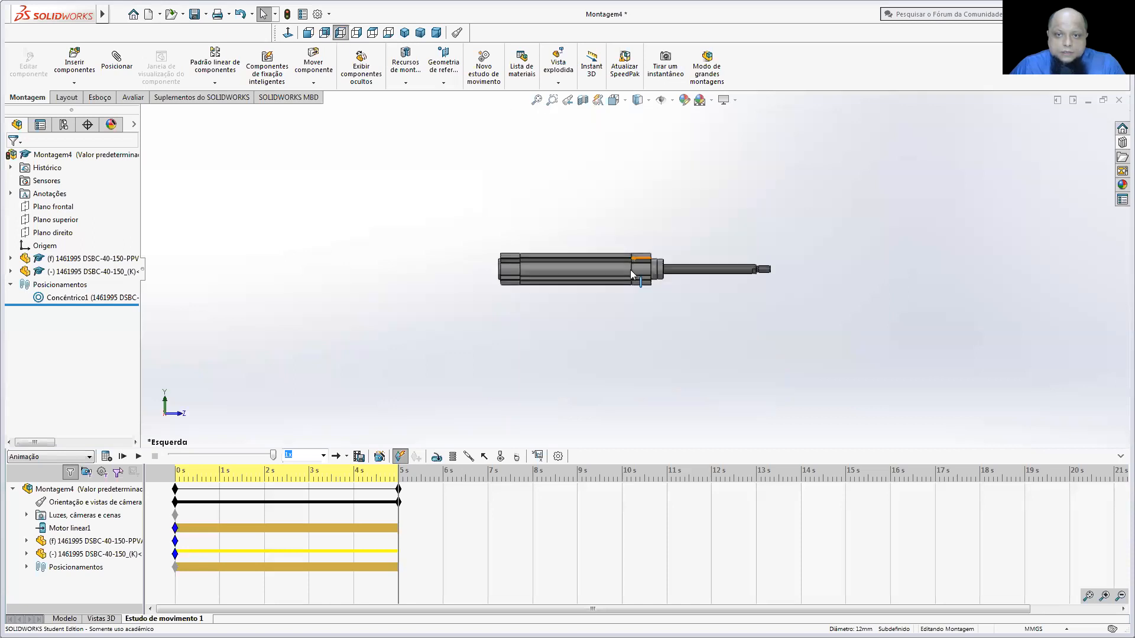
pyautogui.scroll(-3, 633, 278)
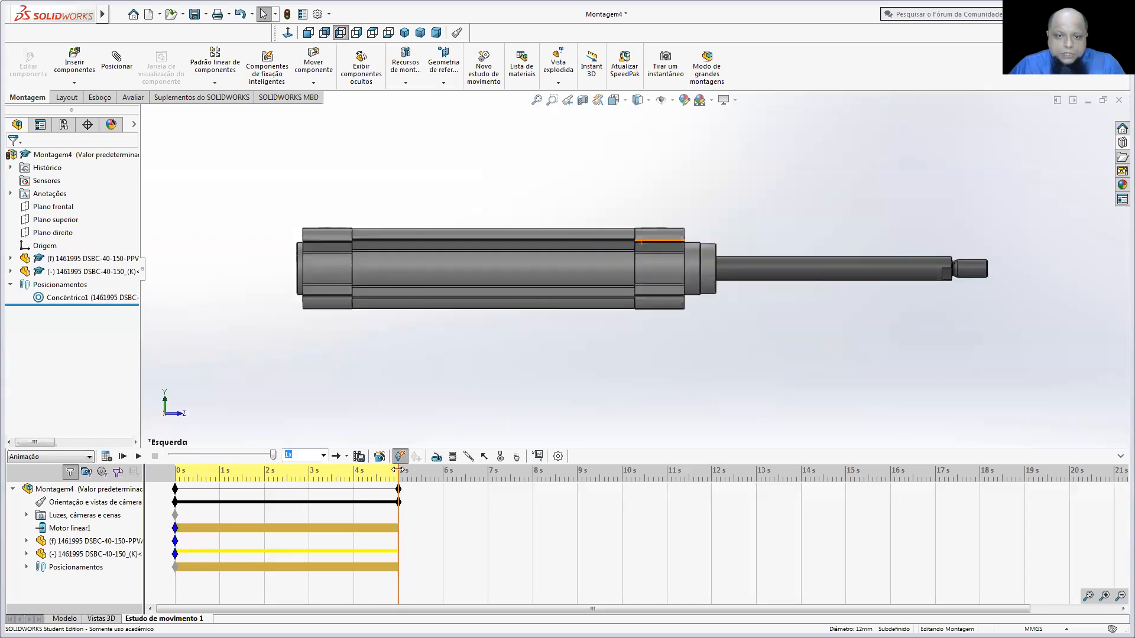
pyautogui.moveTo(272, 455); pyautogui.dragTo(172, 454)
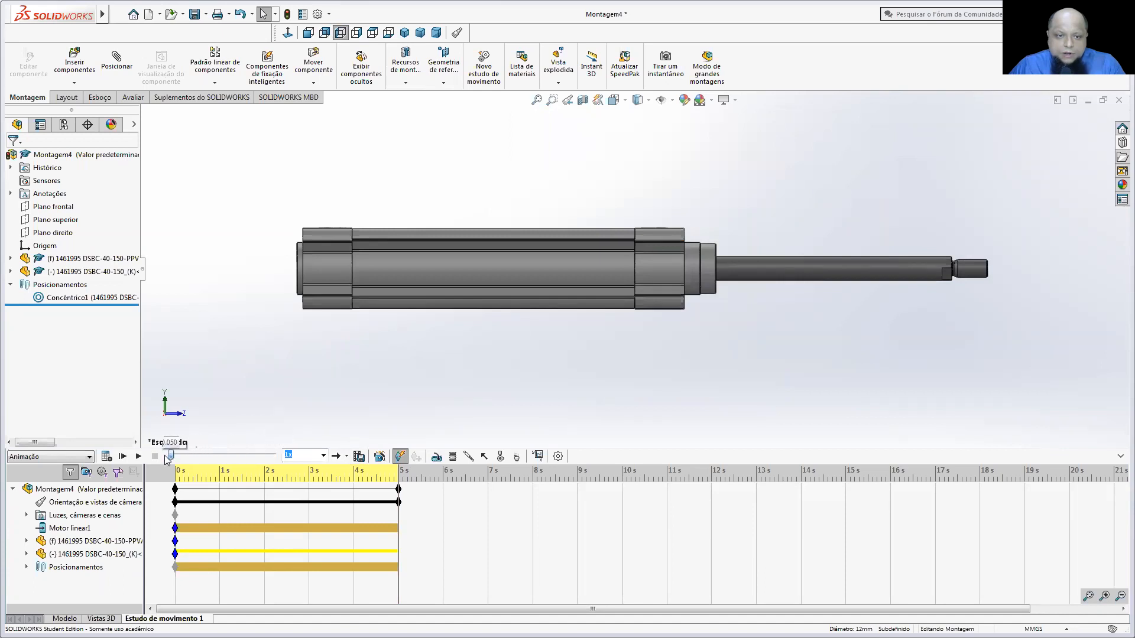
pyautogui.click(348, 31)
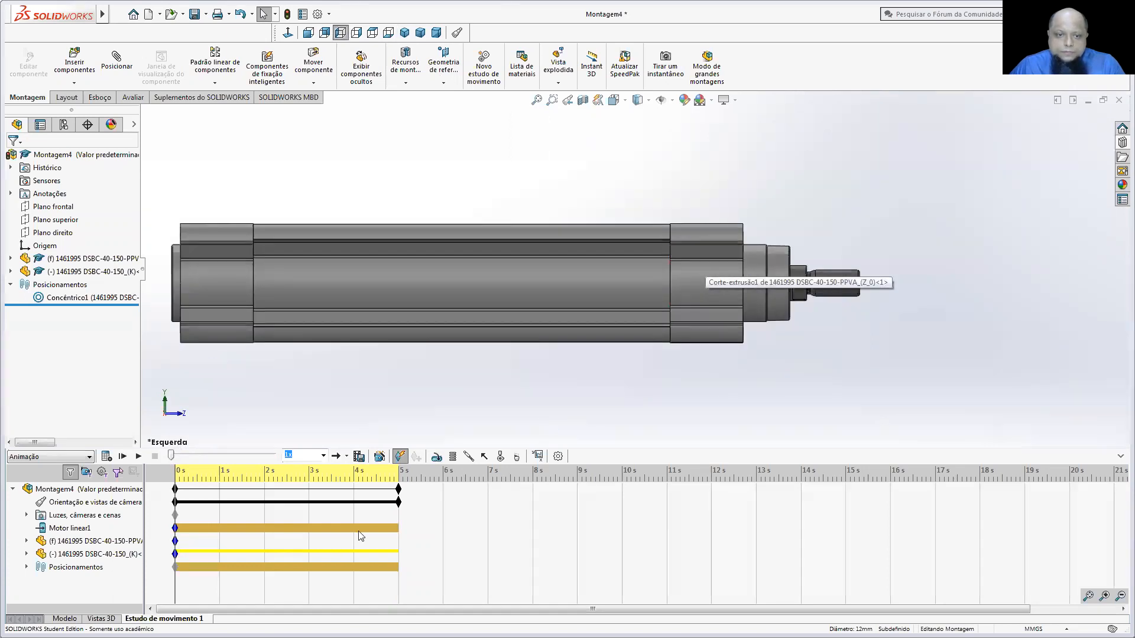
# - Hide the feature tree to enlarge the model area and play the rod animation from the start
pyautogui.click(144, 270)
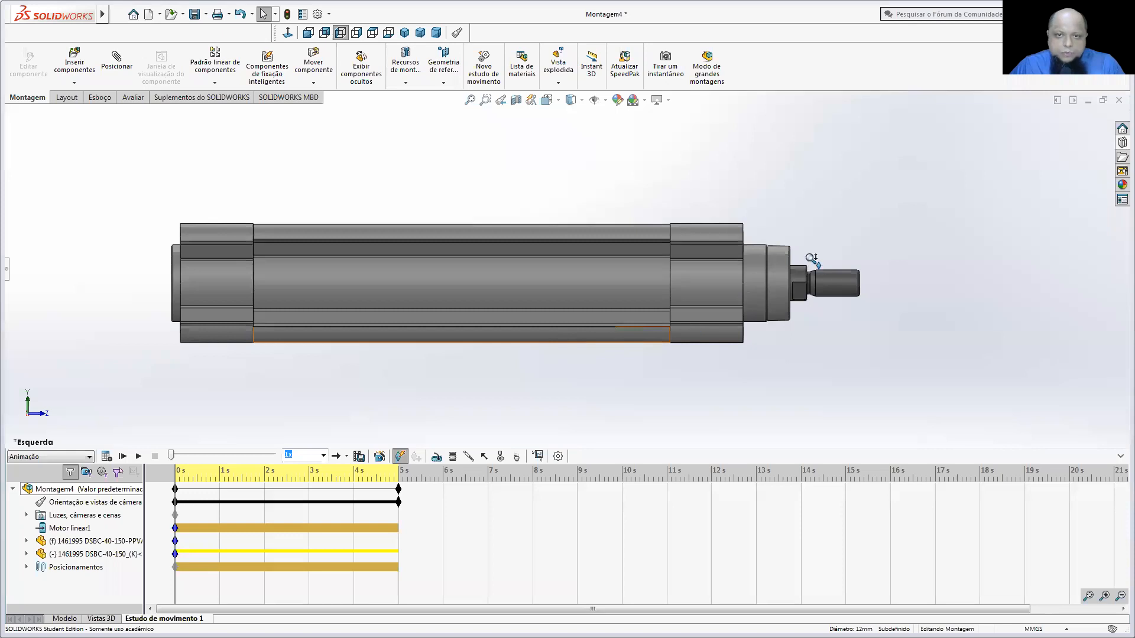
pyautogui.scroll(1, 810, 257)
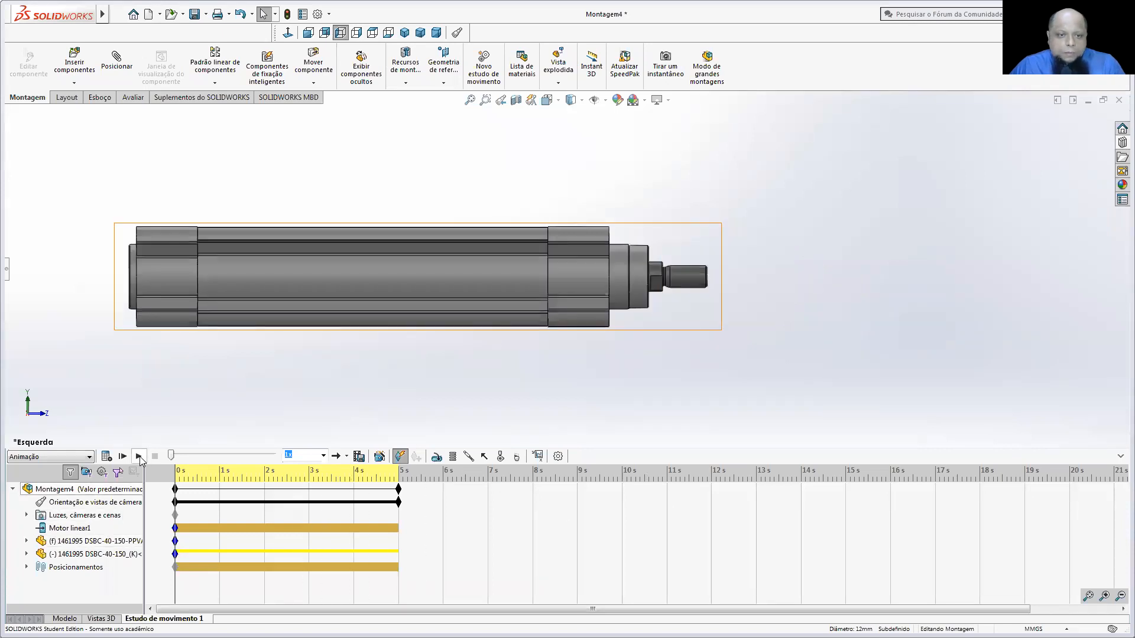
pyautogui.click(139, 456)
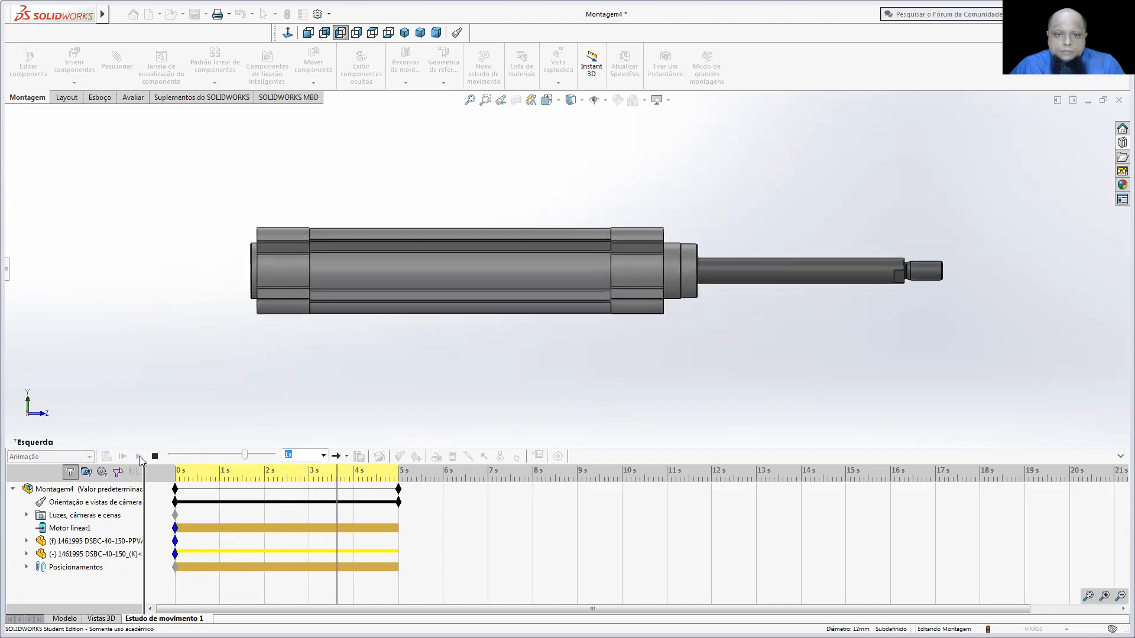
# - Delete the view orientation key at 5 s and replay the animation from 0 s
pyautogui.rightClick(401, 504)
pyautogui.click(429, 445)
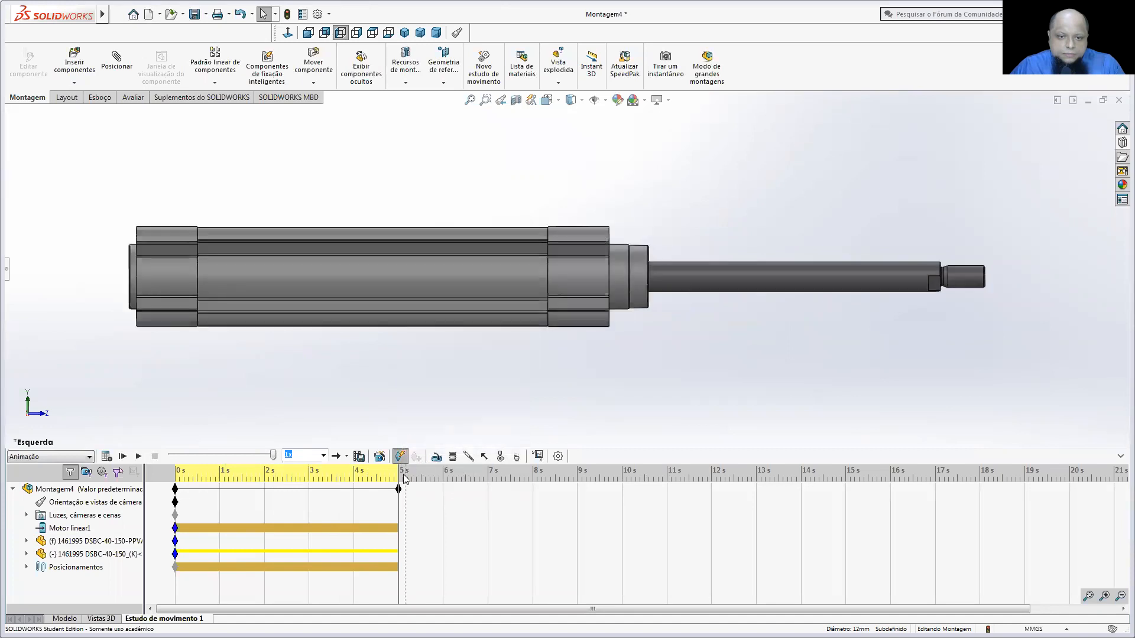
pyautogui.moveTo(273, 455); pyautogui.dragTo(171, 455)
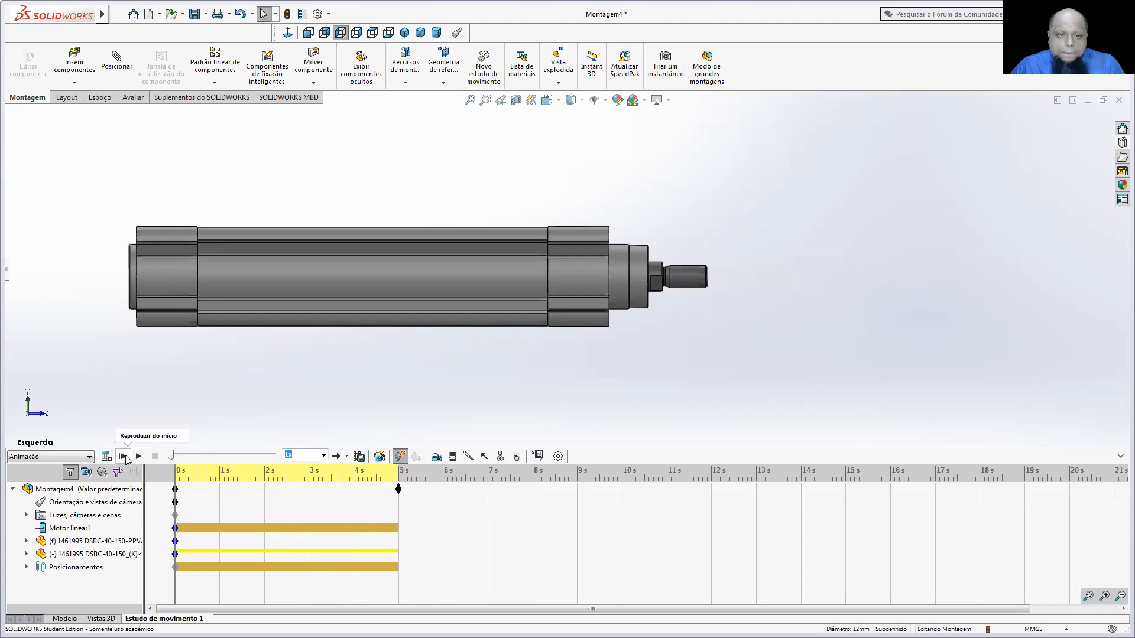
pyautogui.click(137, 456)
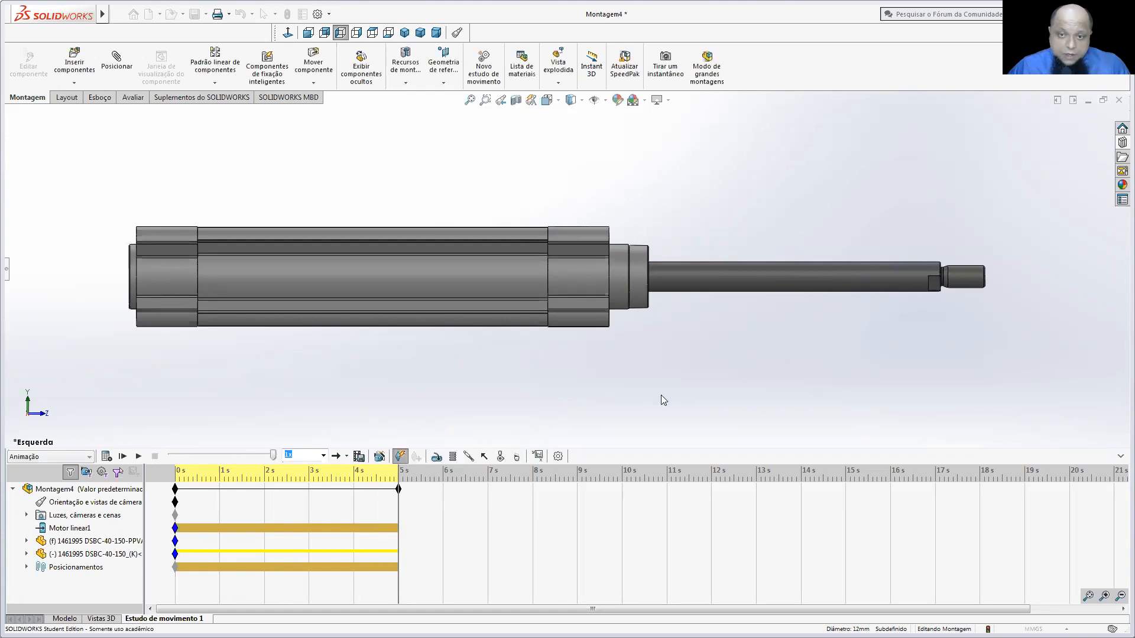
# - Make the cylinder body transparent and move its appearance key on the timeline to 3 s
pyautogui.rightClick(384, 287)
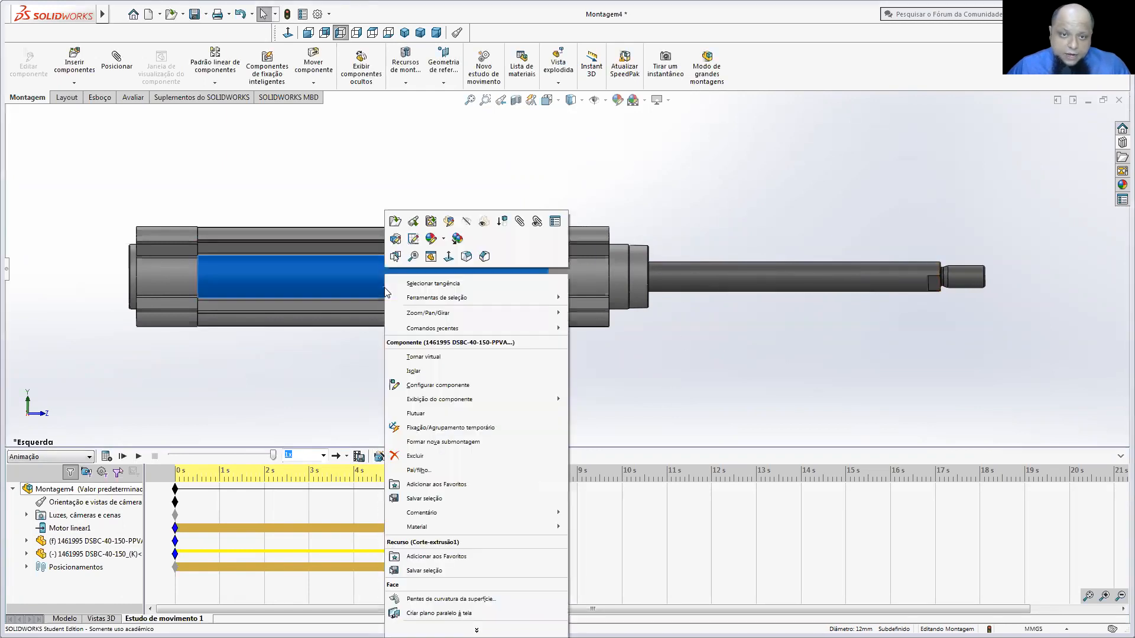
pyautogui.click(479, 223)
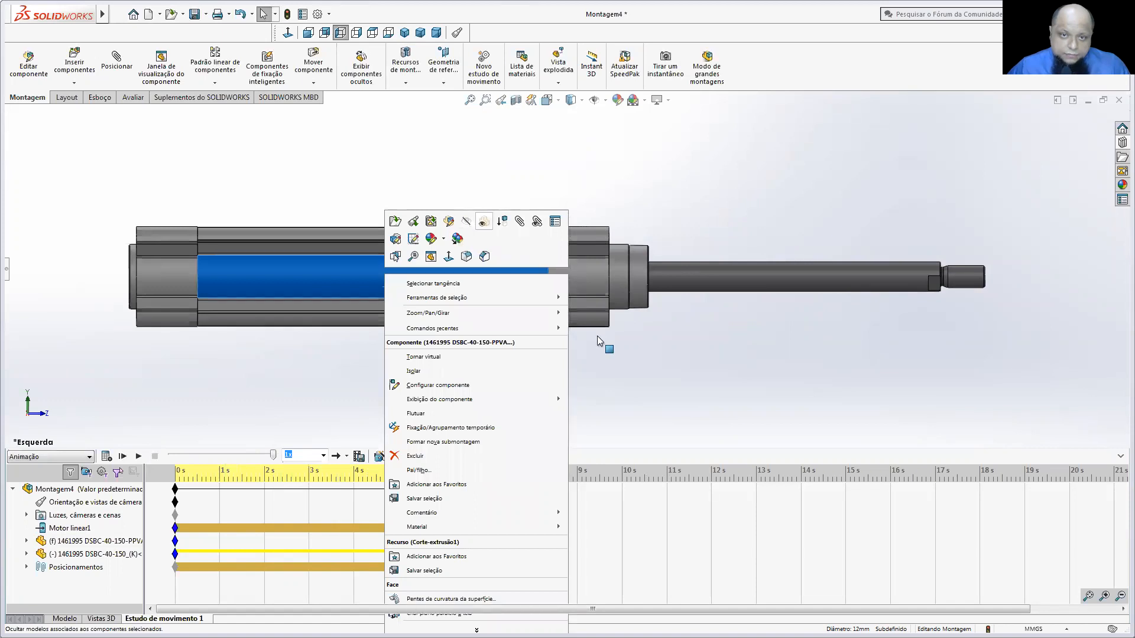
pyautogui.click(207, 542)
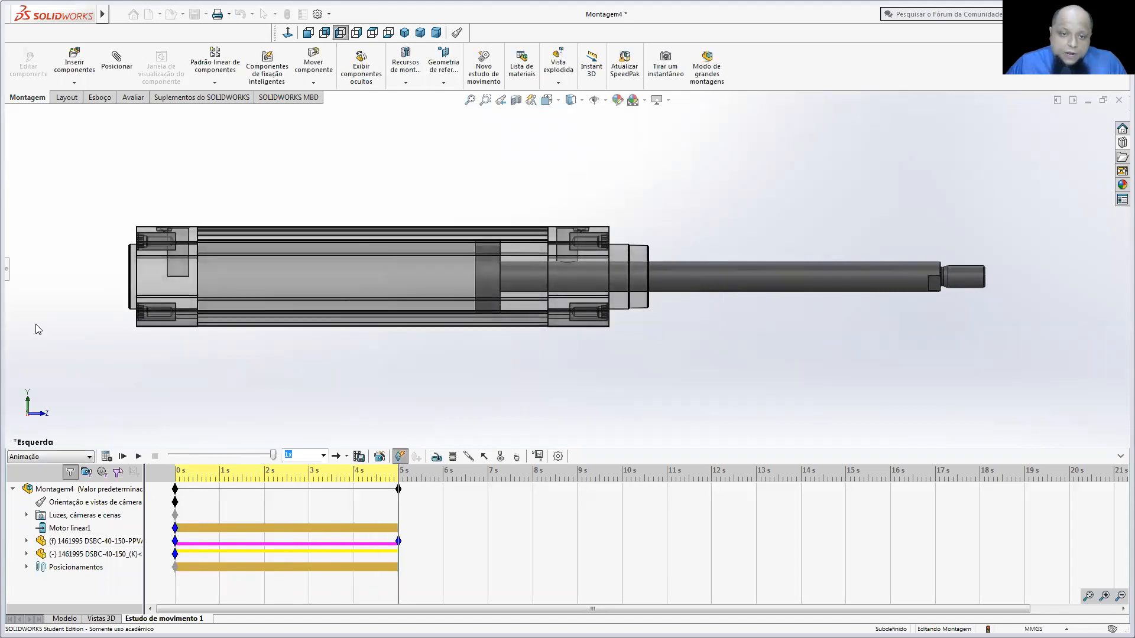
pyautogui.click(398, 542)
pyautogui.moveTo(398, 540); pyautogui.dragTo(309, 540)
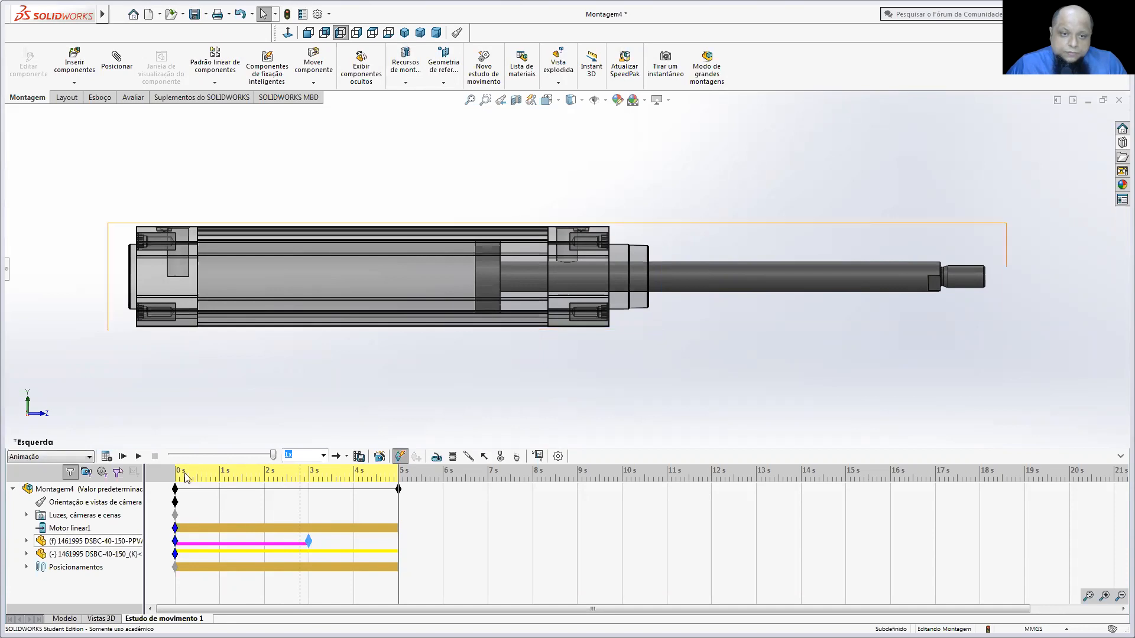
# - Play the transparency and rod animation in left view and again in isometric view
pyautogui.click(139, 456)
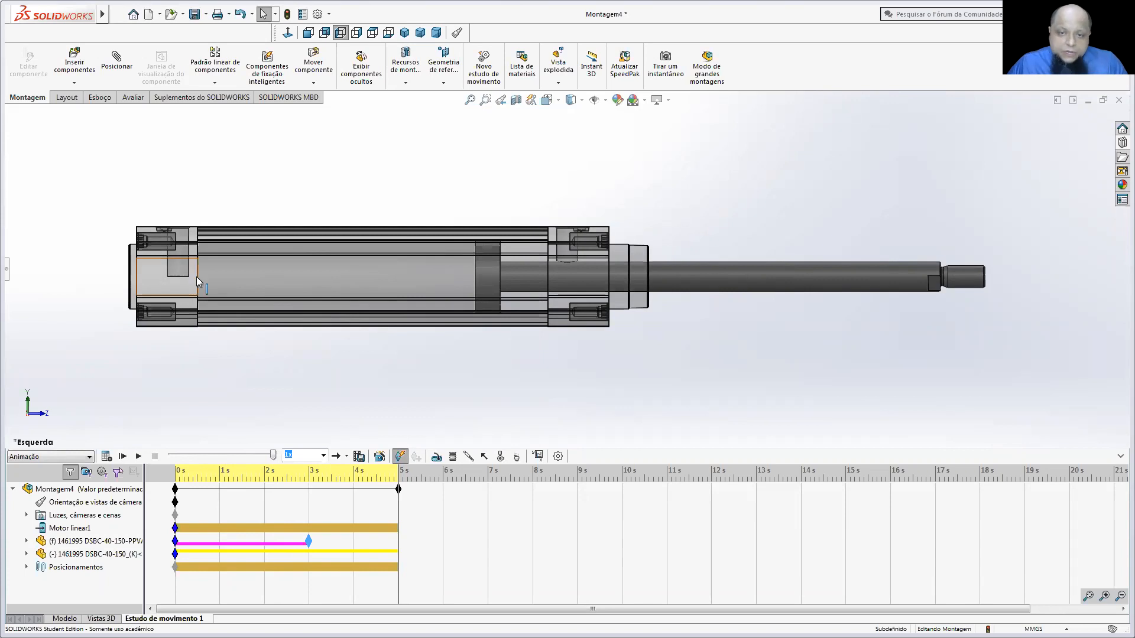
pyautogui.click(406, 35)
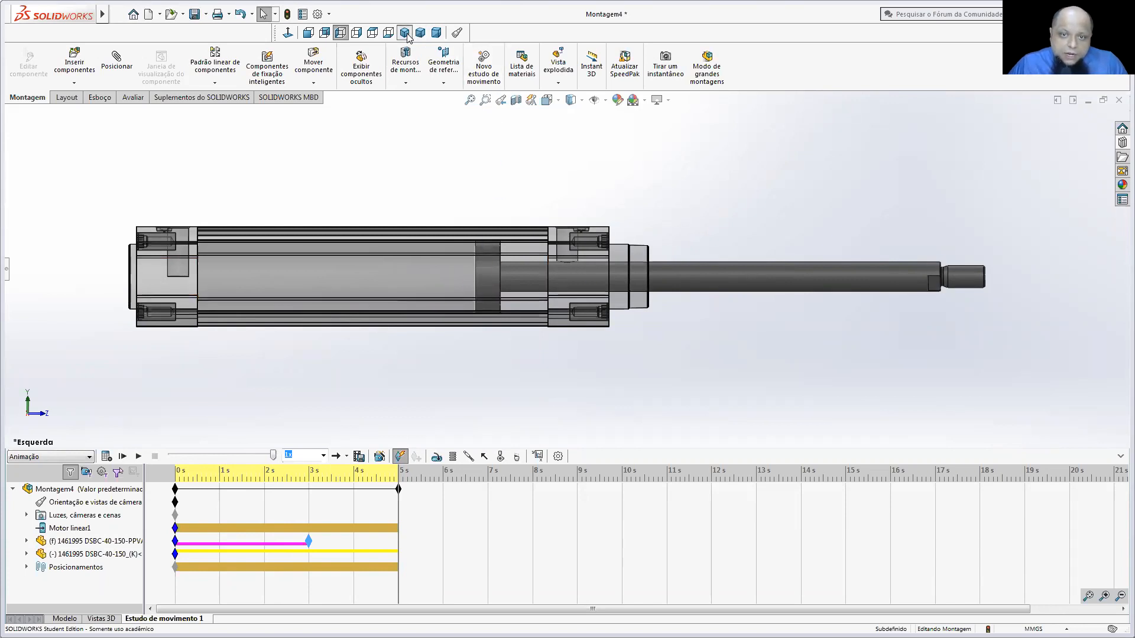
pyautogui.click(404, 33)
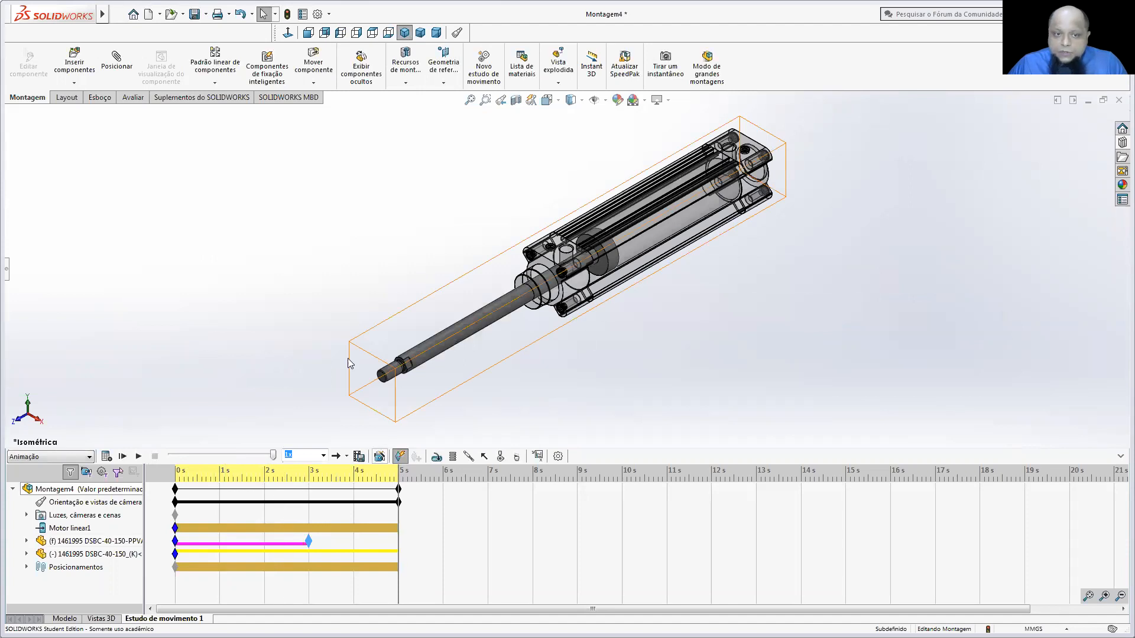
pyautogui.click(138, 456)
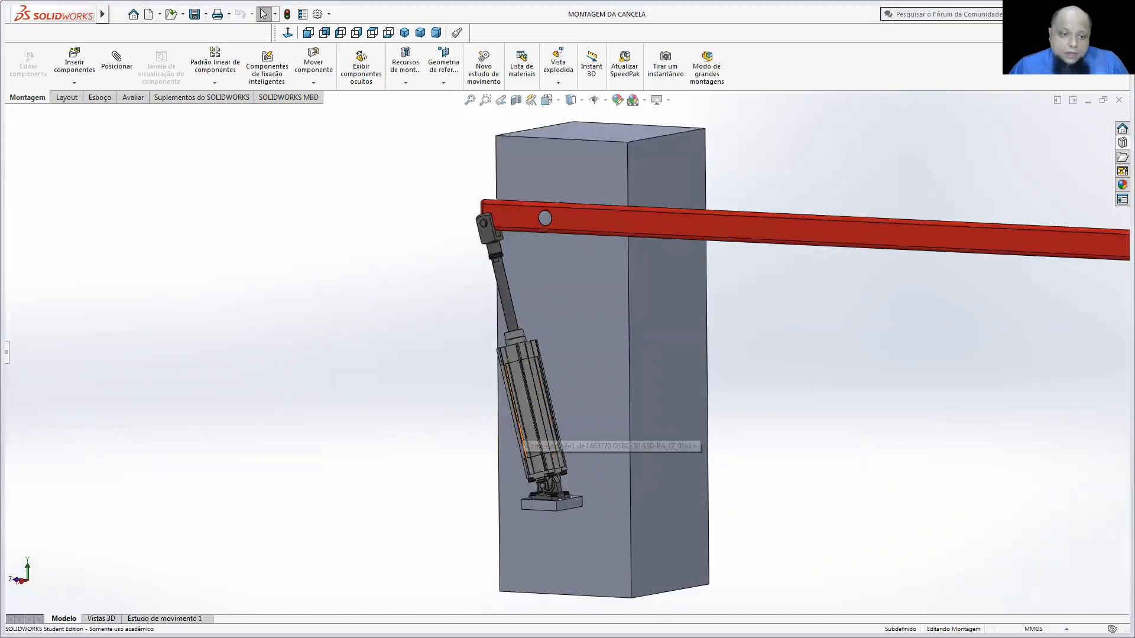
# - Open the motion study of the MONTAGEM DA CANCELA assembly and examine its linear motors on the 12 s timeline
pyautogui.click(165, 618)
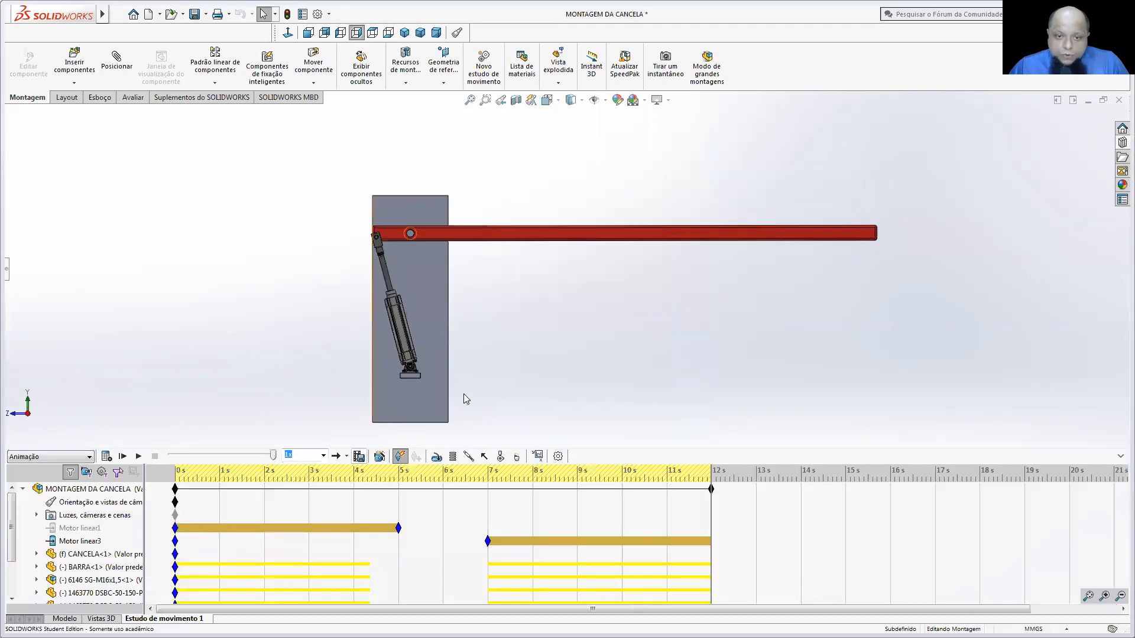
pyautogui.click(261, 523)
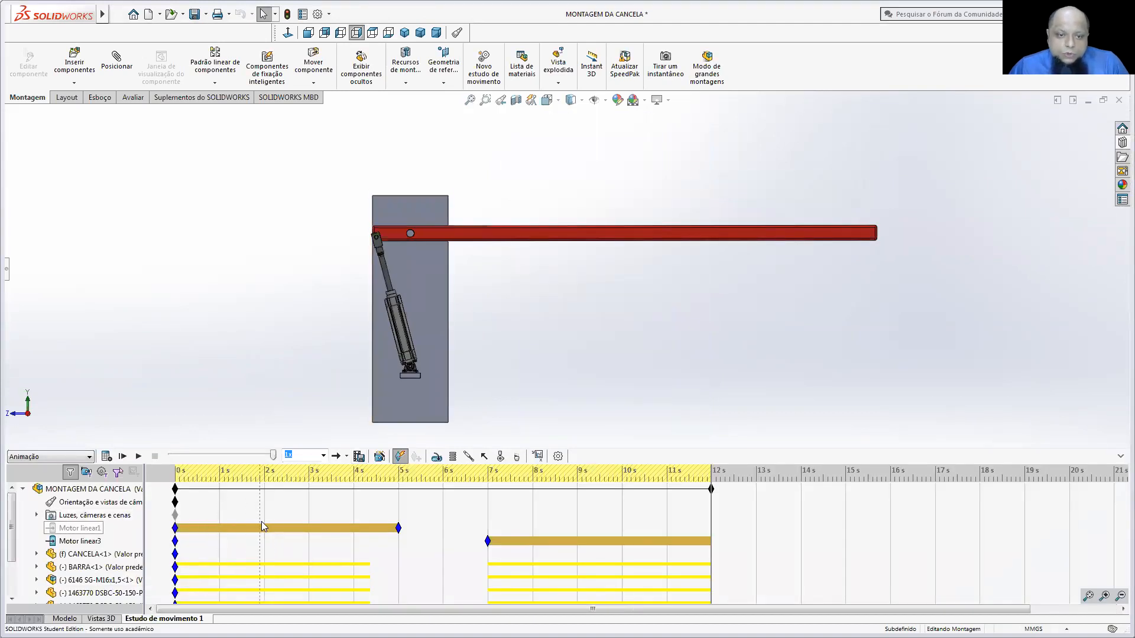
pyautogui.click(719, 482)
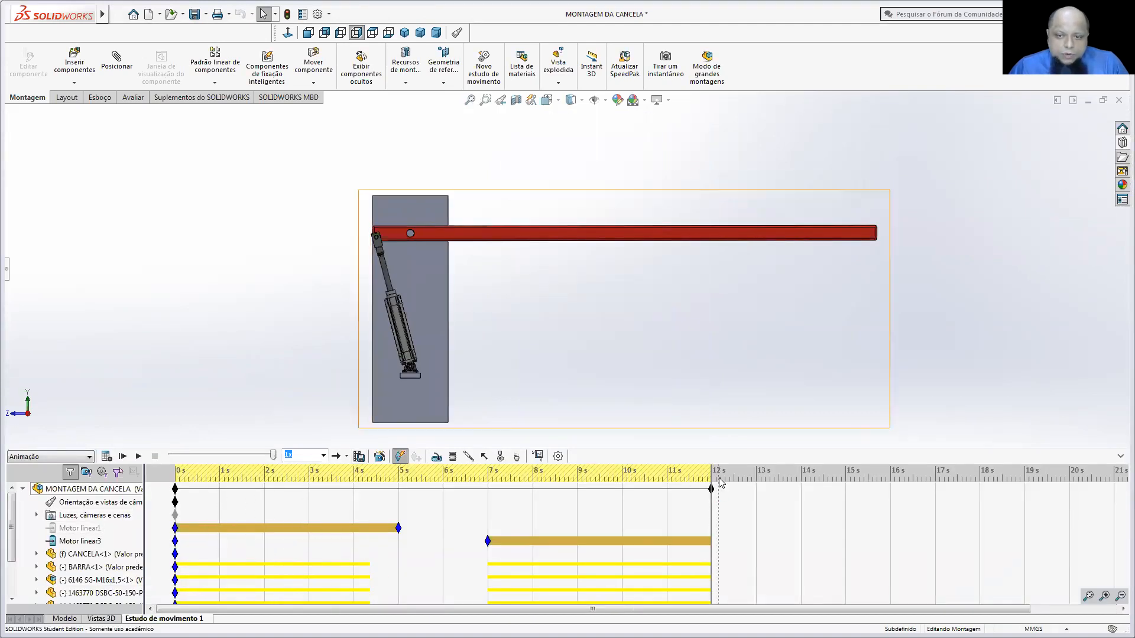
# - Return the gate motion study to 0 s, examine both linear motor bars and play the 12 s animation
pyautogui.moveTo(273, 455); pyautogui.dragTo(171, 455)
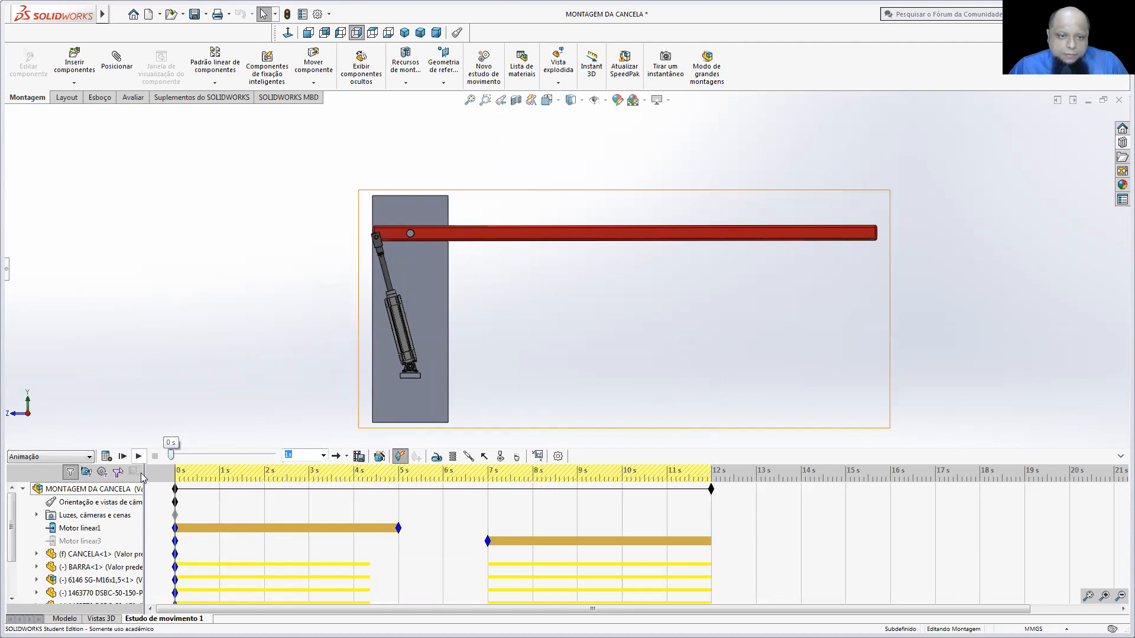
pyautogui.click(465, 528)
pyautogui.click(499, 541)
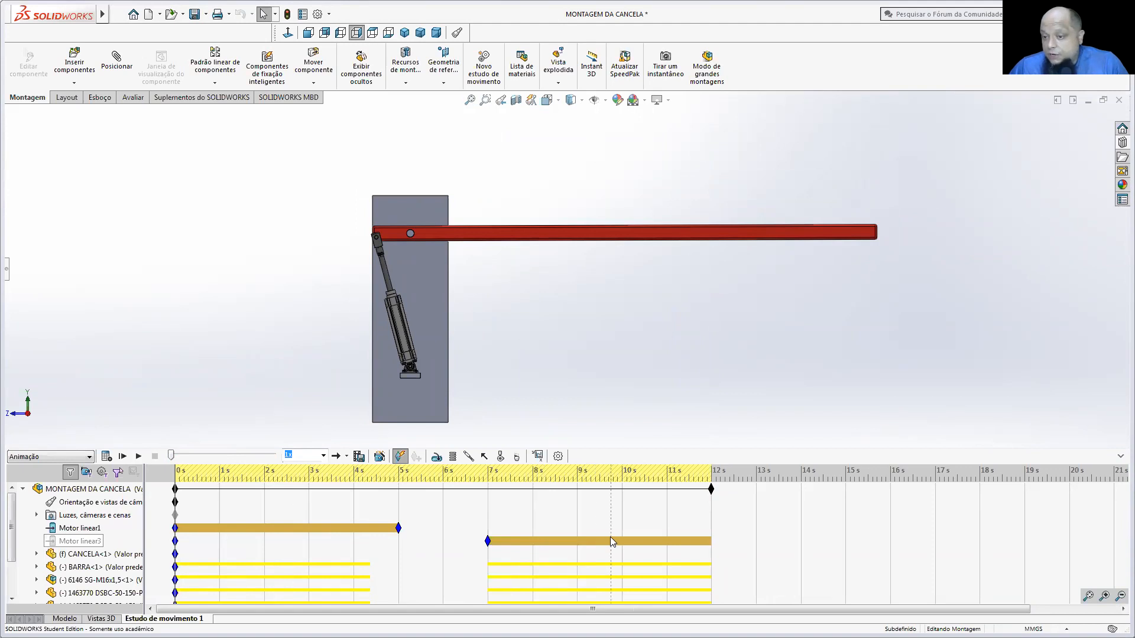
pyautogui.click(449, 522)
pyautogui.click(469, 519)
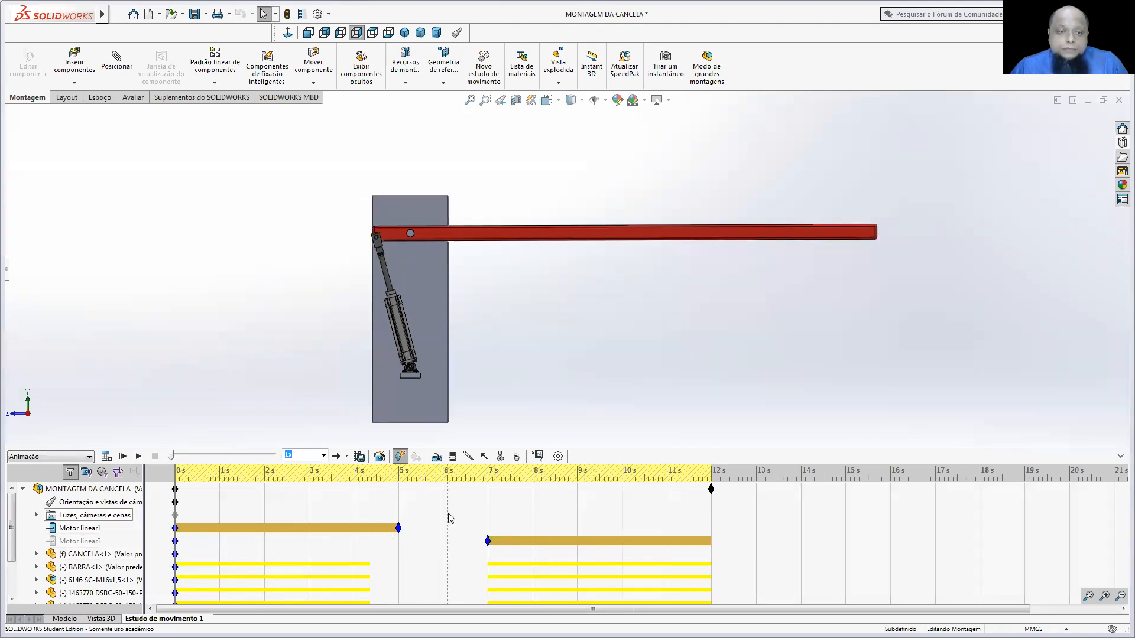
pyautogui.click(141, 456)
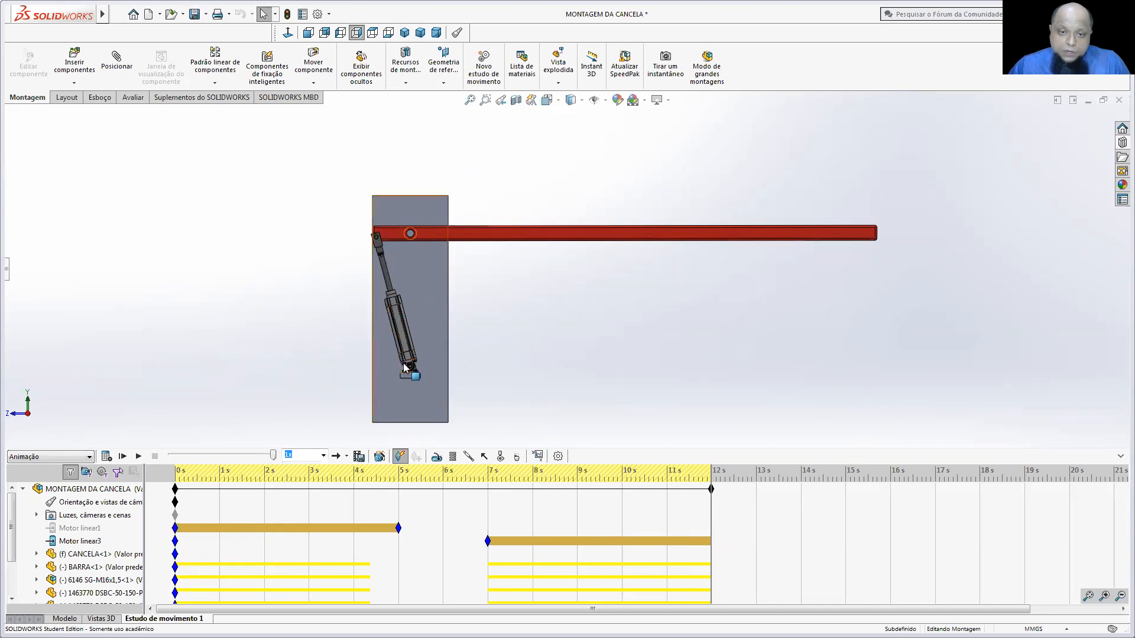
# - Delete the view orientation key at 12 s on the gate assembly's timeline
pyautogui.scroll(-3, 404, 367)
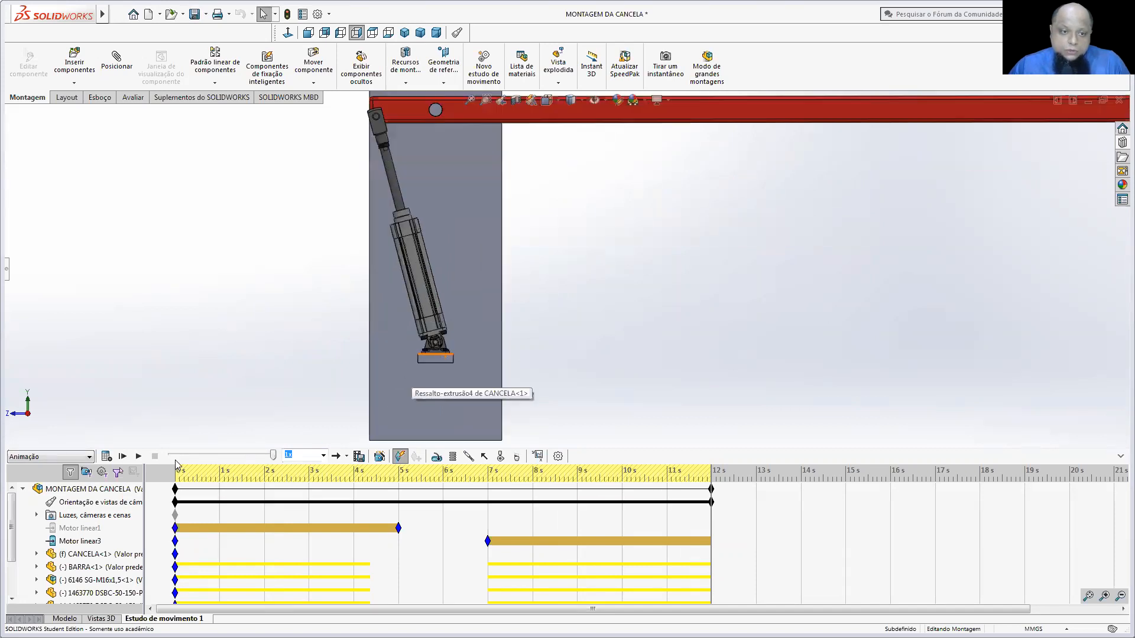
pyautogui.press('f')
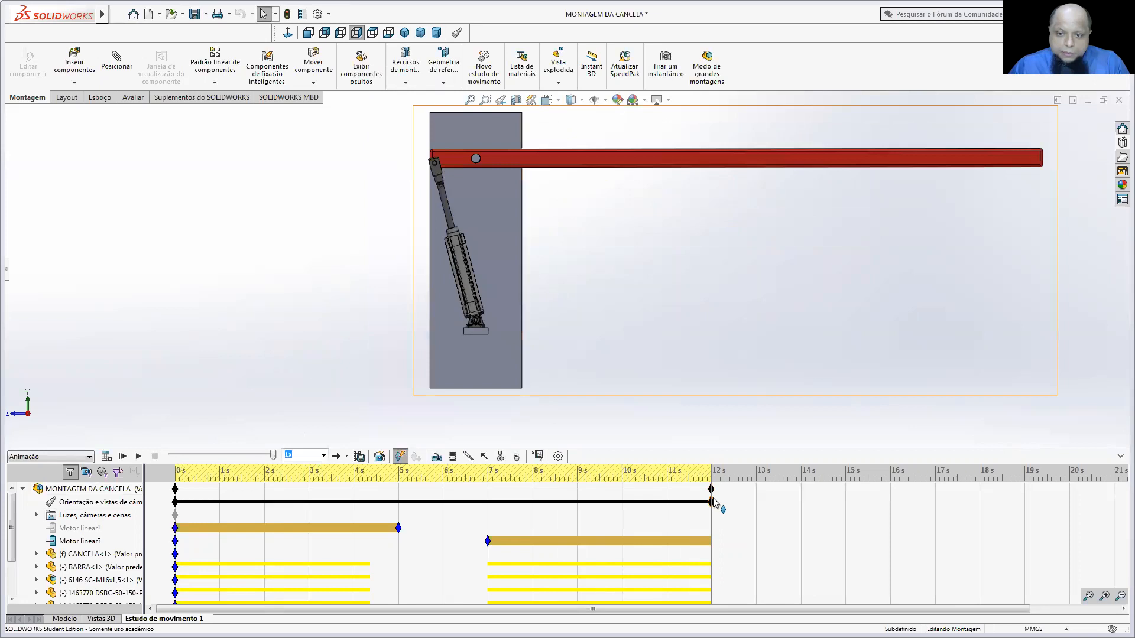
pyautogui.rightClick(713, 503)
pyautogui.click(724, 431)
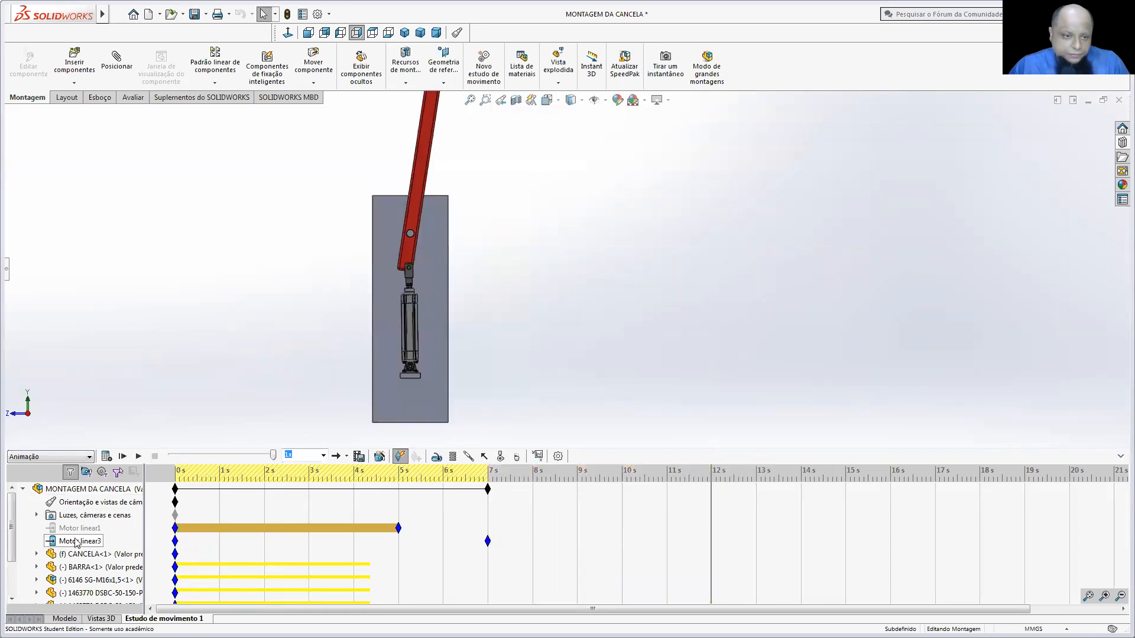
# - Play the gate animation from 0 s in a close-up left view of the cylinder's base mount
pyautogui.rightClick(76, 516)
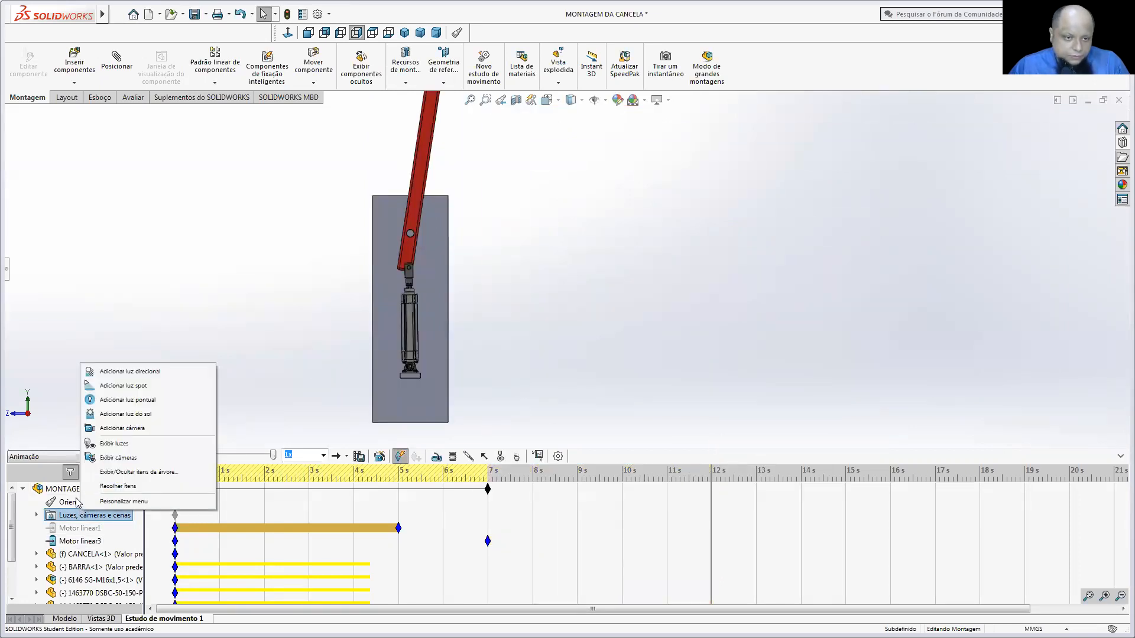
pyautogui.rightClick(76, 502)
pyautogui.click(255, 403)
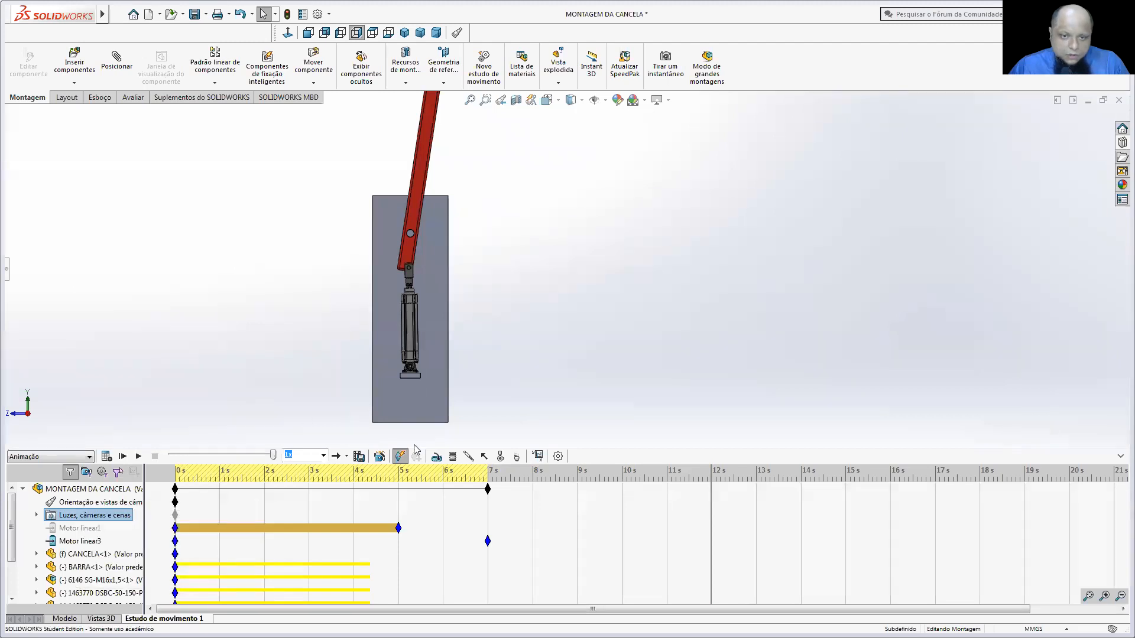
pyautogui.click(138, 456)
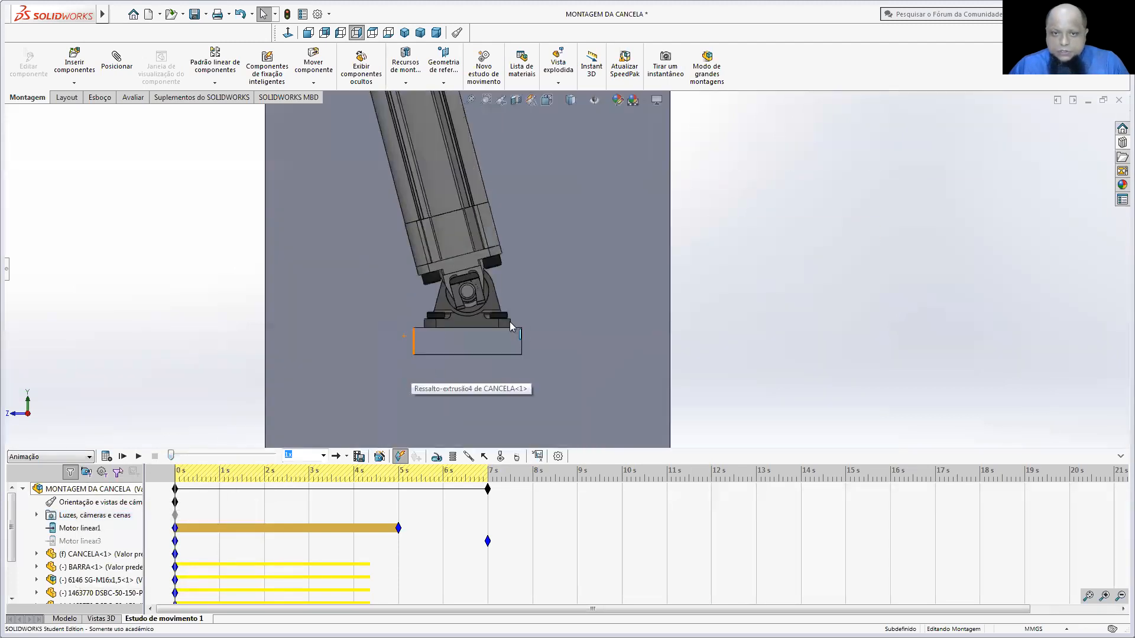
pyautogui.click(138, 457)
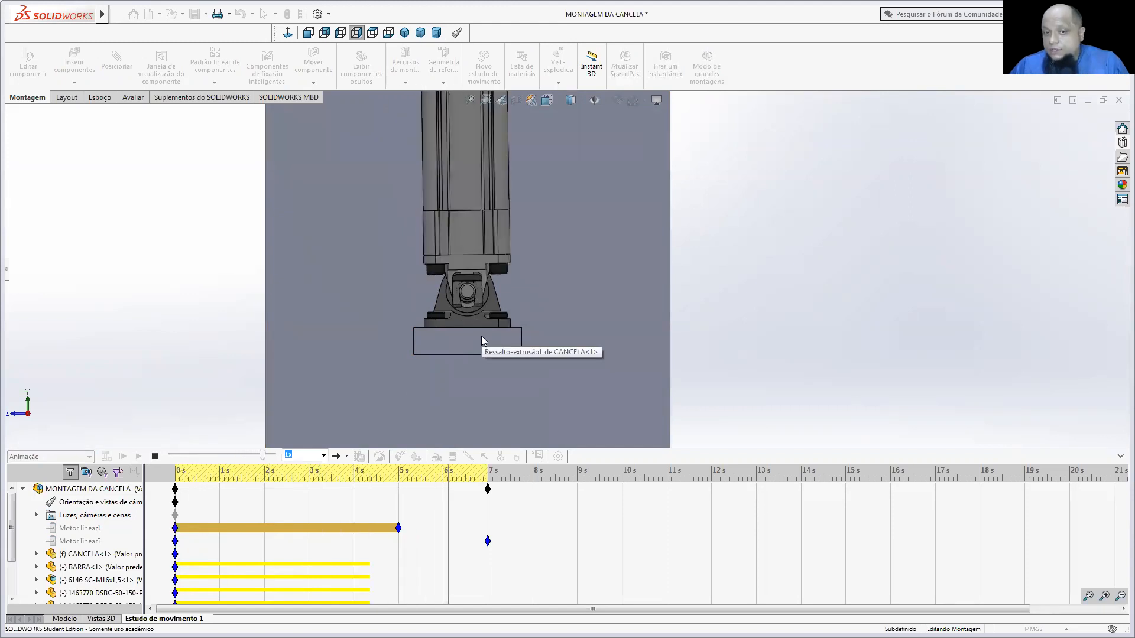
# - Reset the study to 0 s and delete the view orientation key at 7 s
pyautogui.moveTo(481, 336); pyautogui.dragTo(452, 322, button='middle')
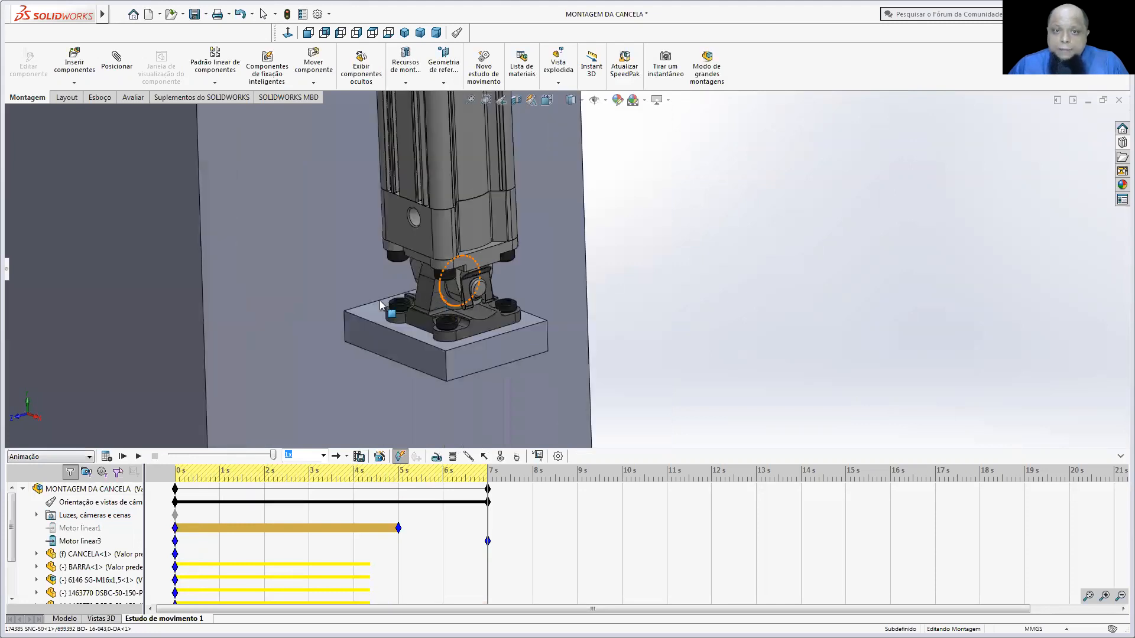
pyautogui.scroll(-3, 390, 306)
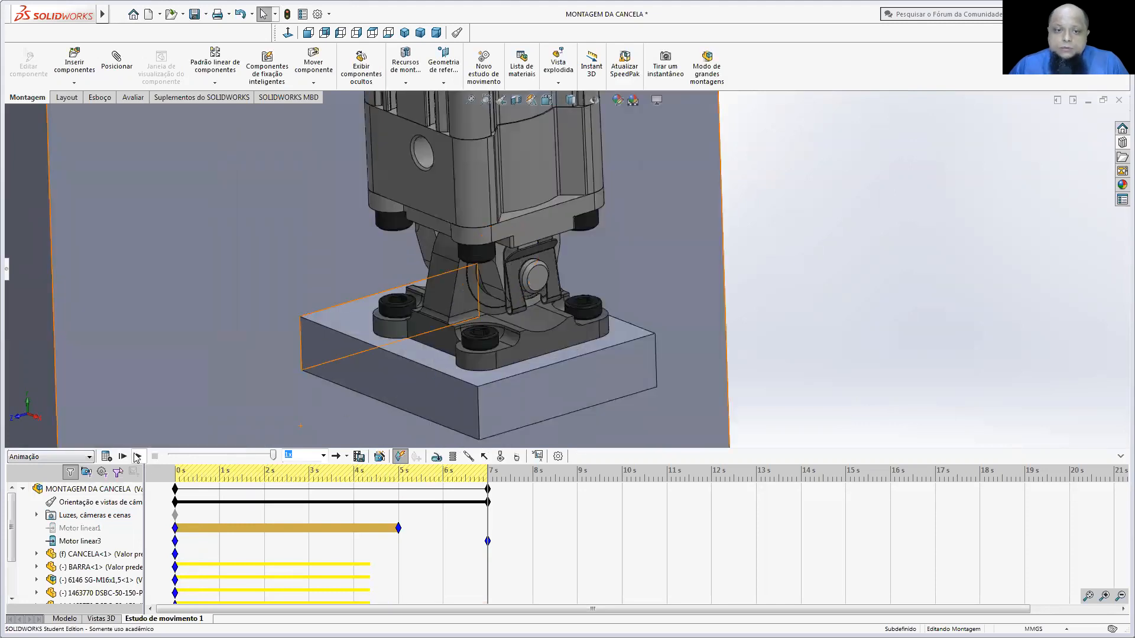
pyautogui.rightClick(487, 502)
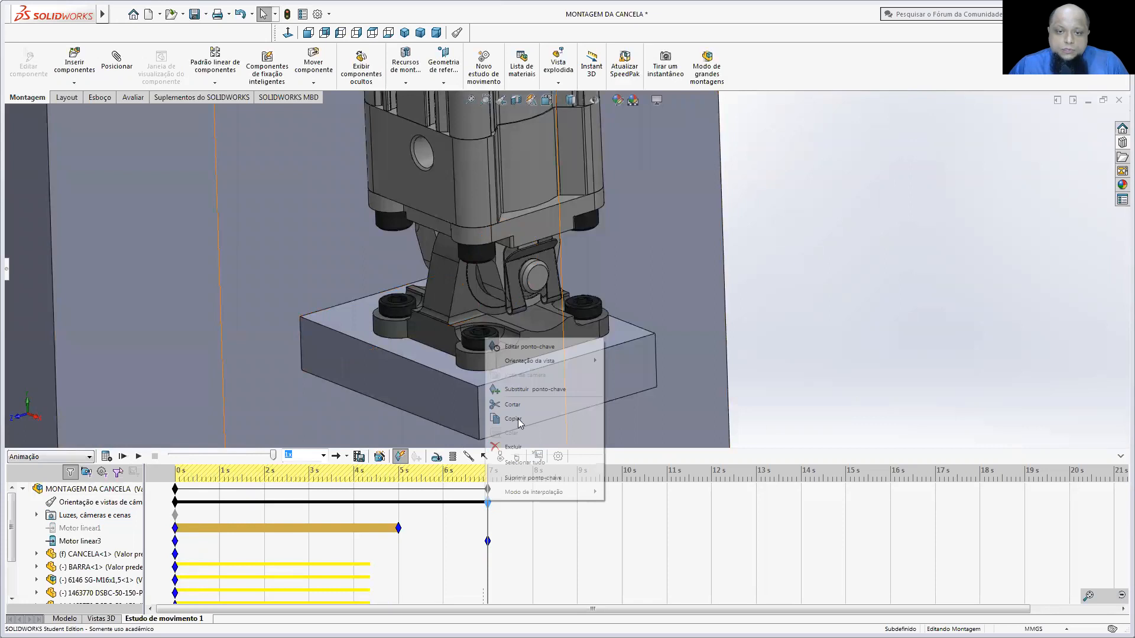
pyautogui.click(513, 447)
pyautogui.moveTo(421, 353); pyautogui.dragTo(398, 360, button='middle')
pyautogui.moveTo(273, 456); pyautogui.dragTo(171, 456)
pyautogui.rightClick(488, 502)
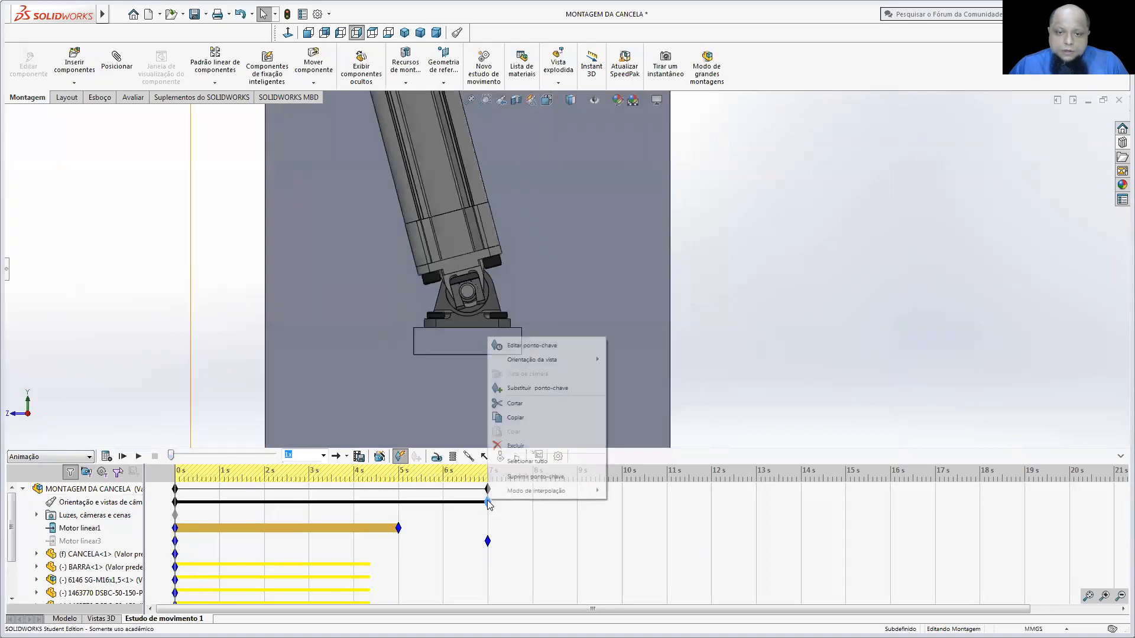
pyautogui.click(500, 447)
# - Play the gate animation in an angled close-up of the cylinder's swivel base mount
pyautogui.scroll(1, 400, 325)
pyautogui.moveTo(400, 327); pyautogui.dragTo(444, 390, button='middle')
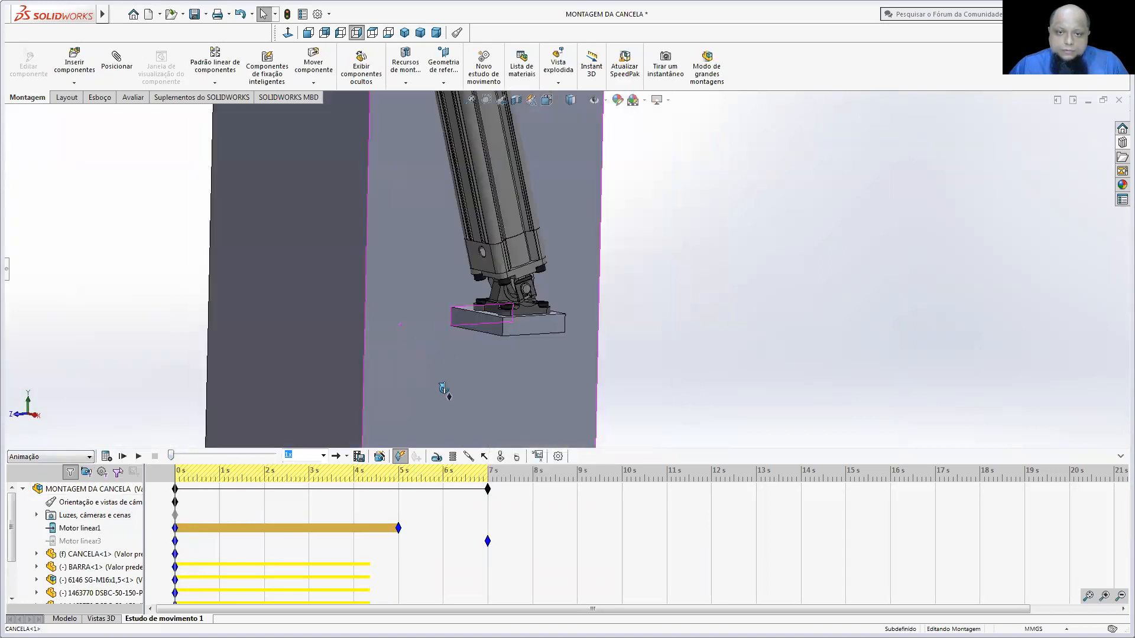
pyautogui.scroll(-4, 483, 284)
pyautogui.click(138, 457)
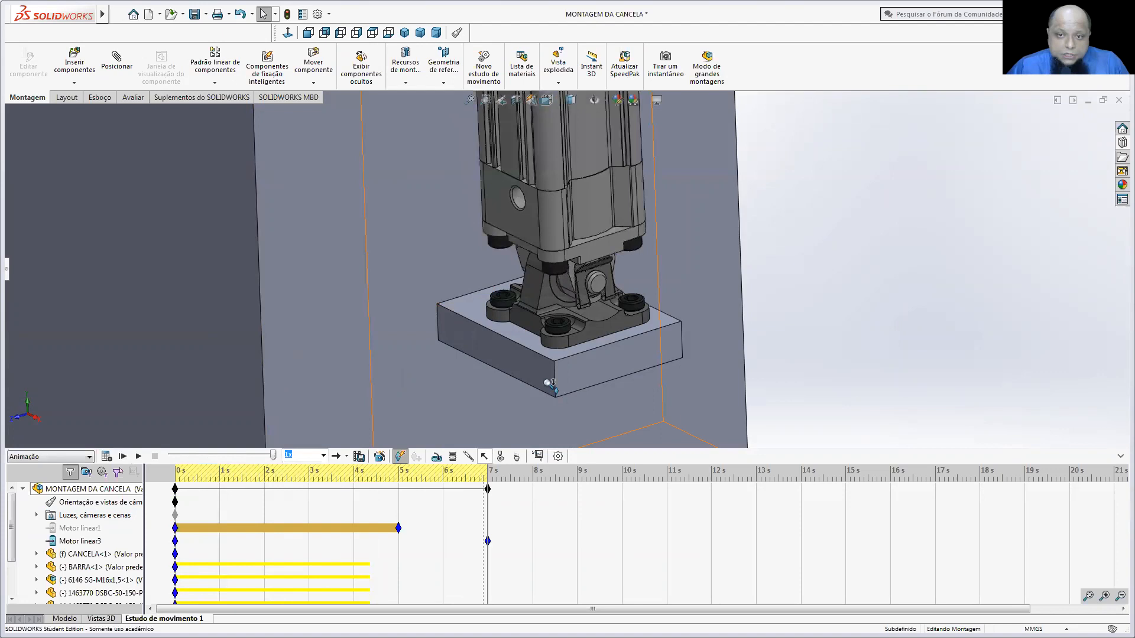
# - Inspect the rod clevis joint on the barrier arm, return to 0 s and remove the 7 s view orientation key
pyautogui.press('f')
pyautogui.scroll(-8, 572, 210)
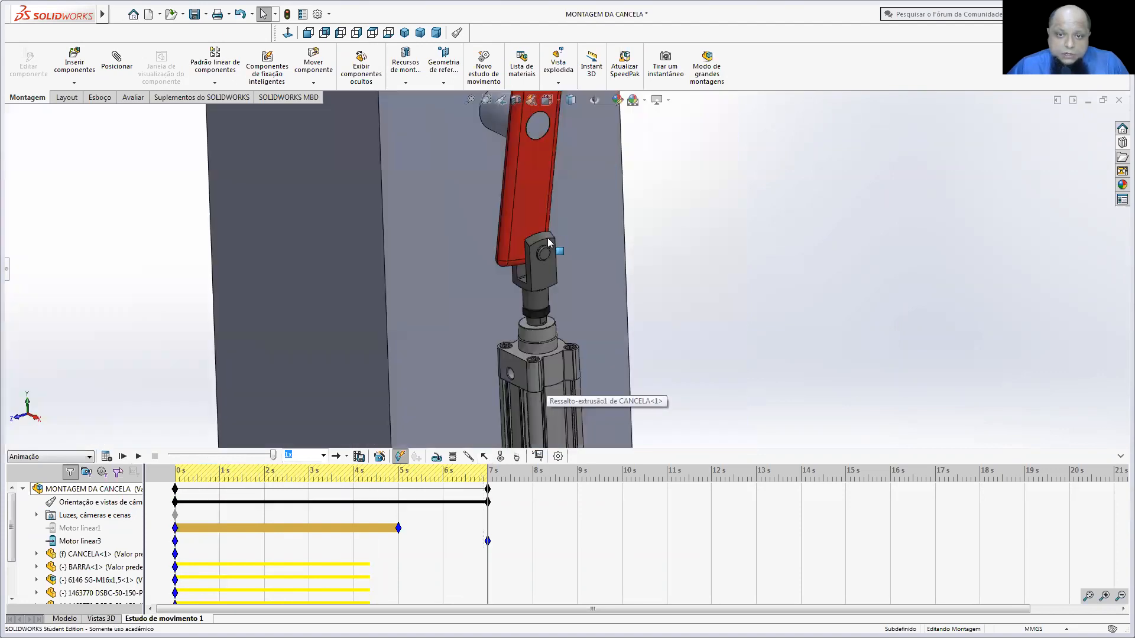
pyautogui.scroll(3, 497, 238)
pyautogui.scroll(-1, 421, 179)
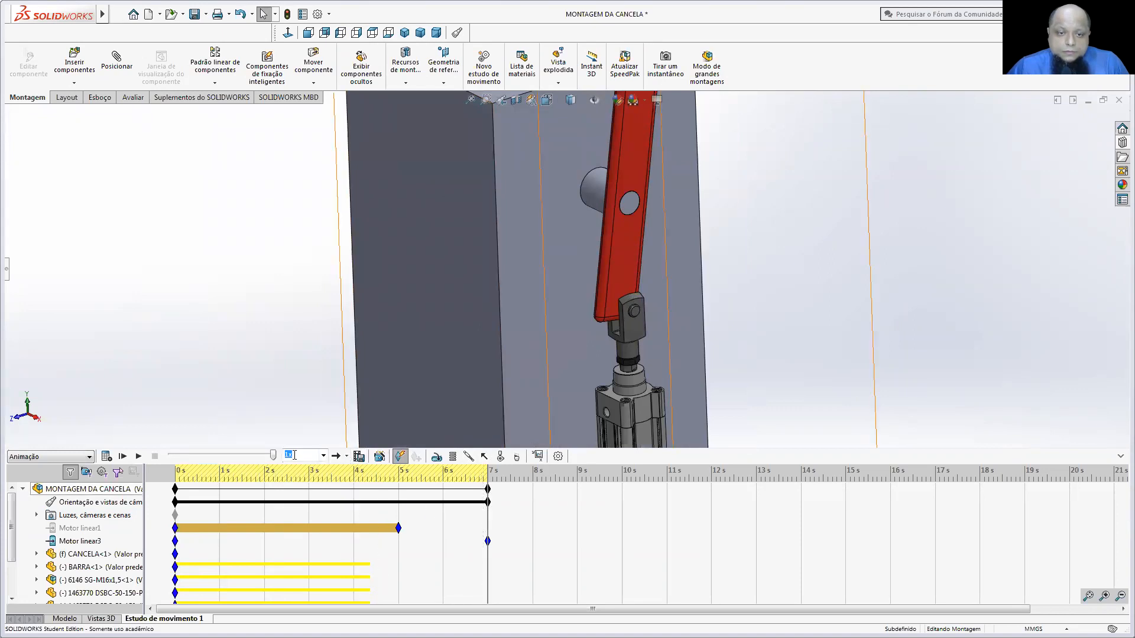
pyautogui.moveTo(274, 456); pyautogui.dragTo(70, 472)
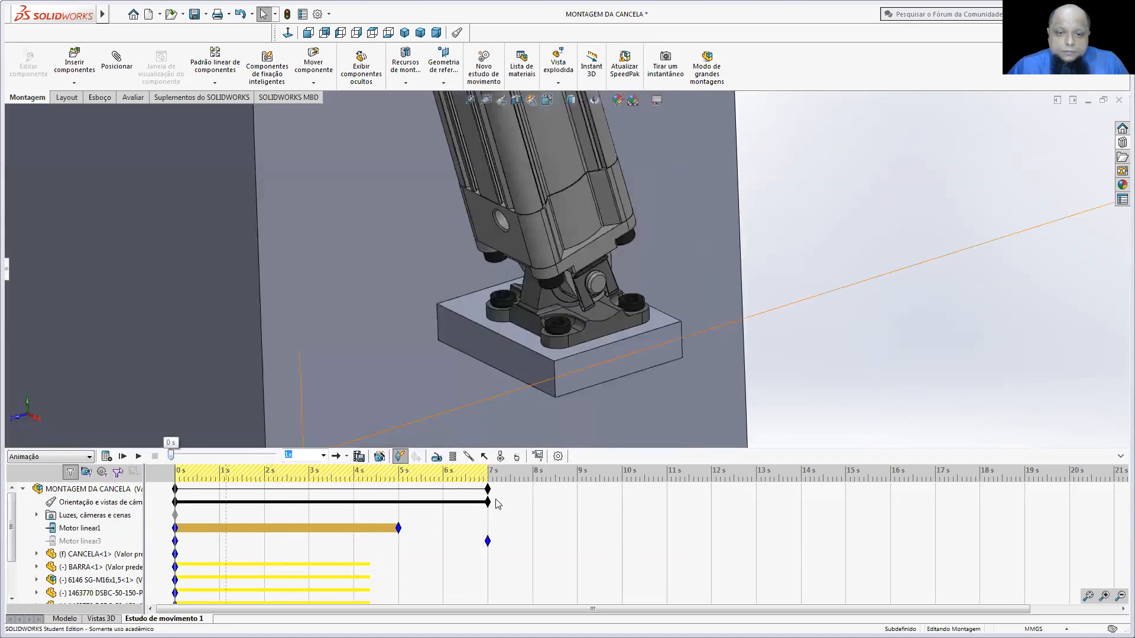
pyautogui.rightClick(487, 502)
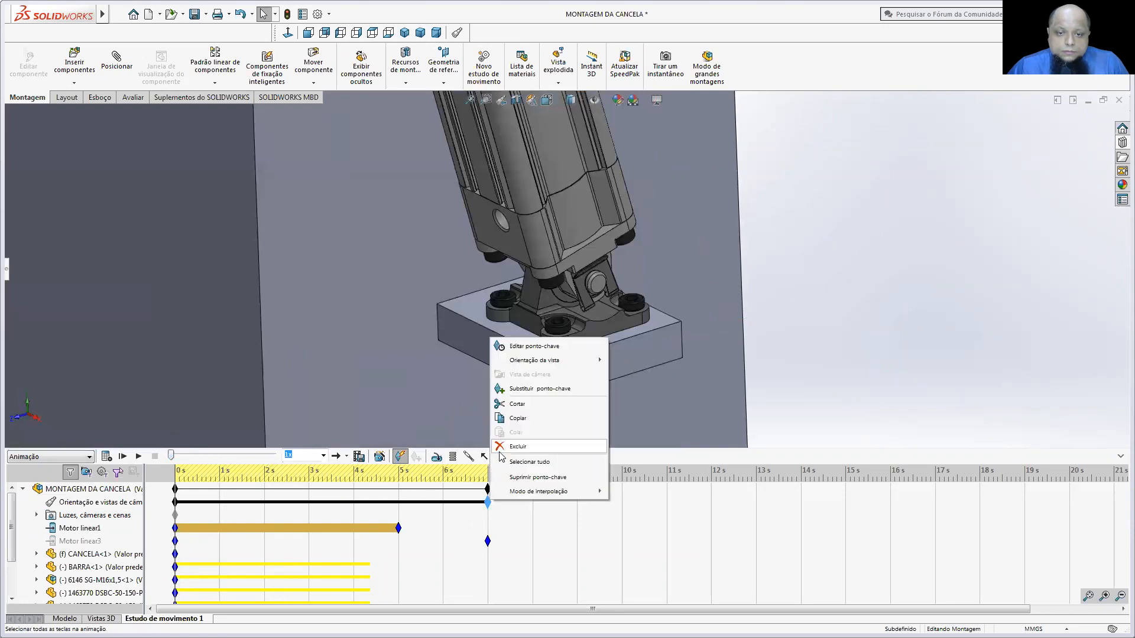
pyautogui.click(507, 441)
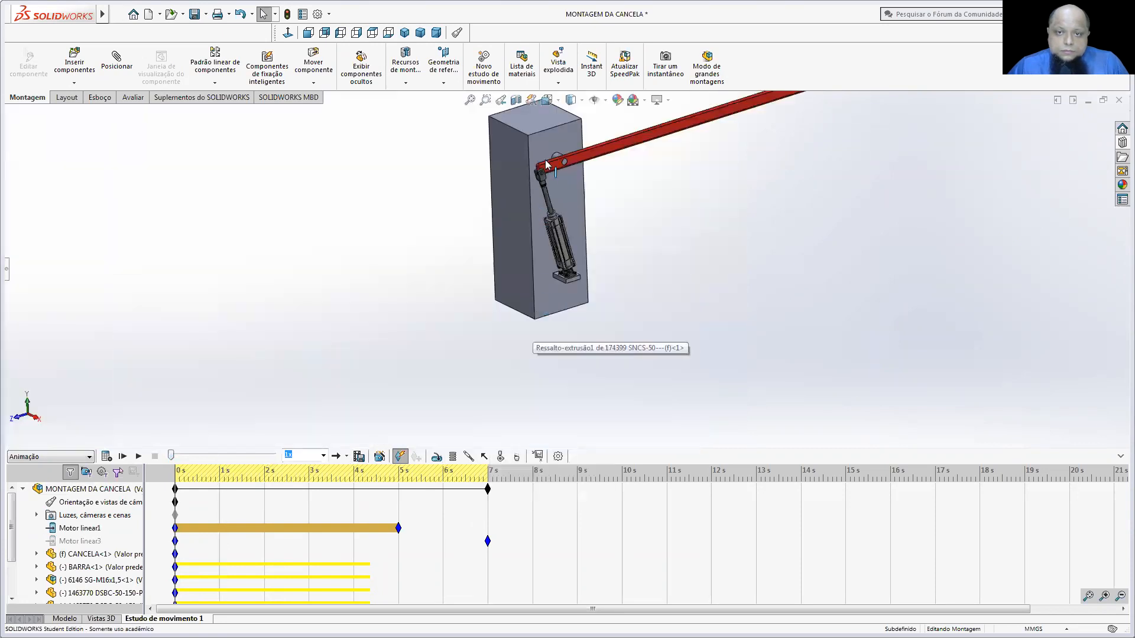
# - Play the gate animation in a close-up of the rod clevis and the barrier arm's pivot
pyautogui.scroll(-3, 566, 197)
pyautogui.scroll(-3, 568, 197)
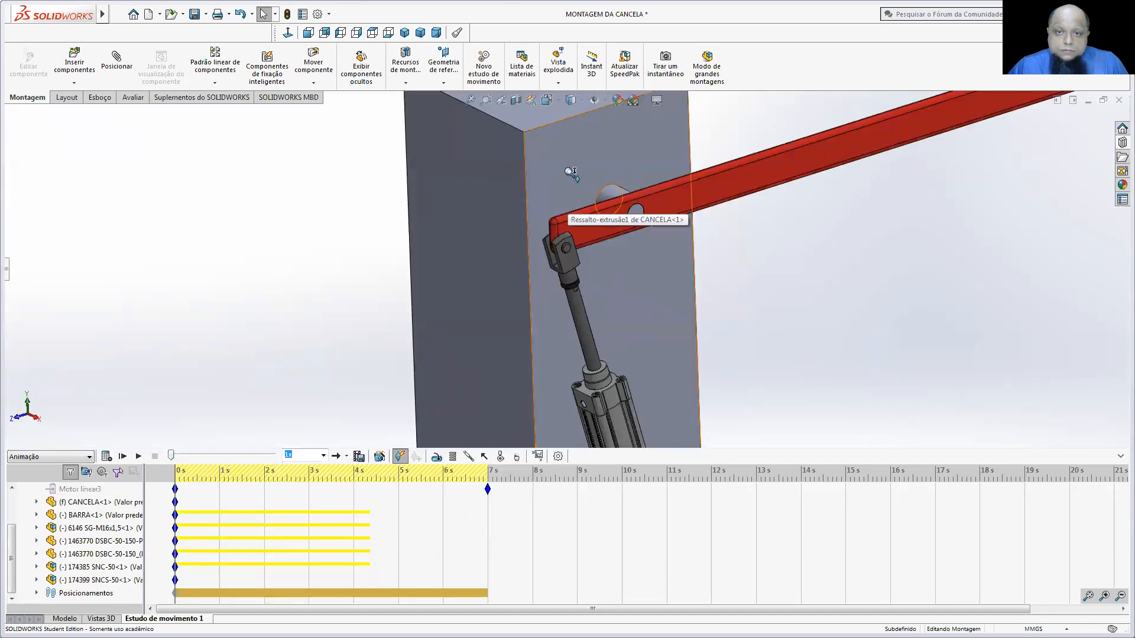
pyautogui.click(136, 456)
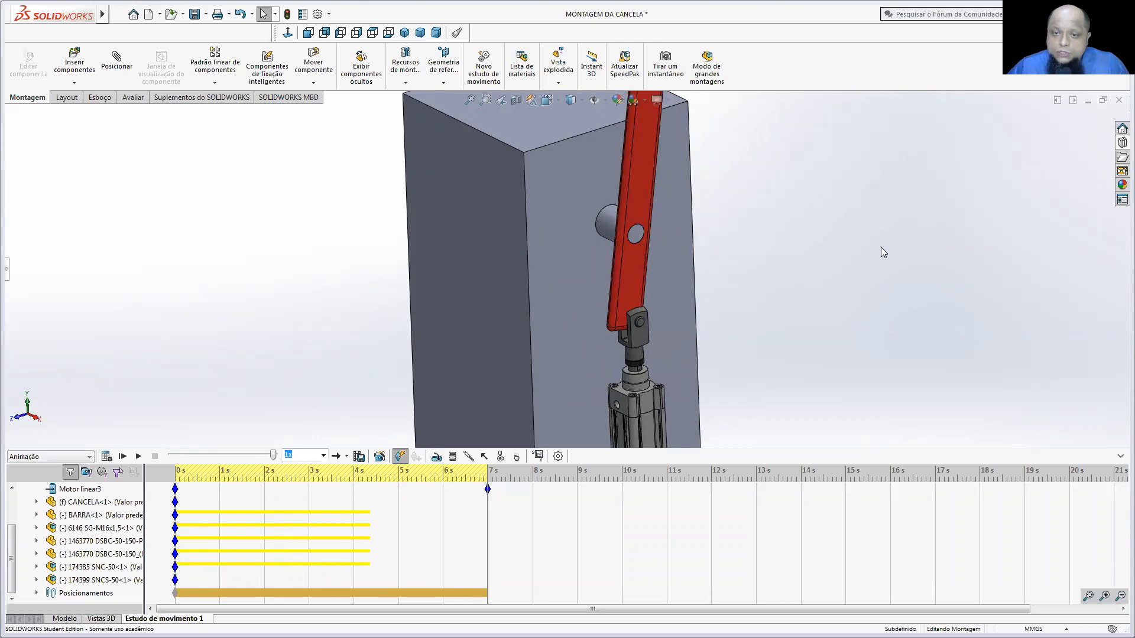
# - Close the MONTAGEM DA CANCELA assembly without saving its changes
pyautogui.click(1119, 100)
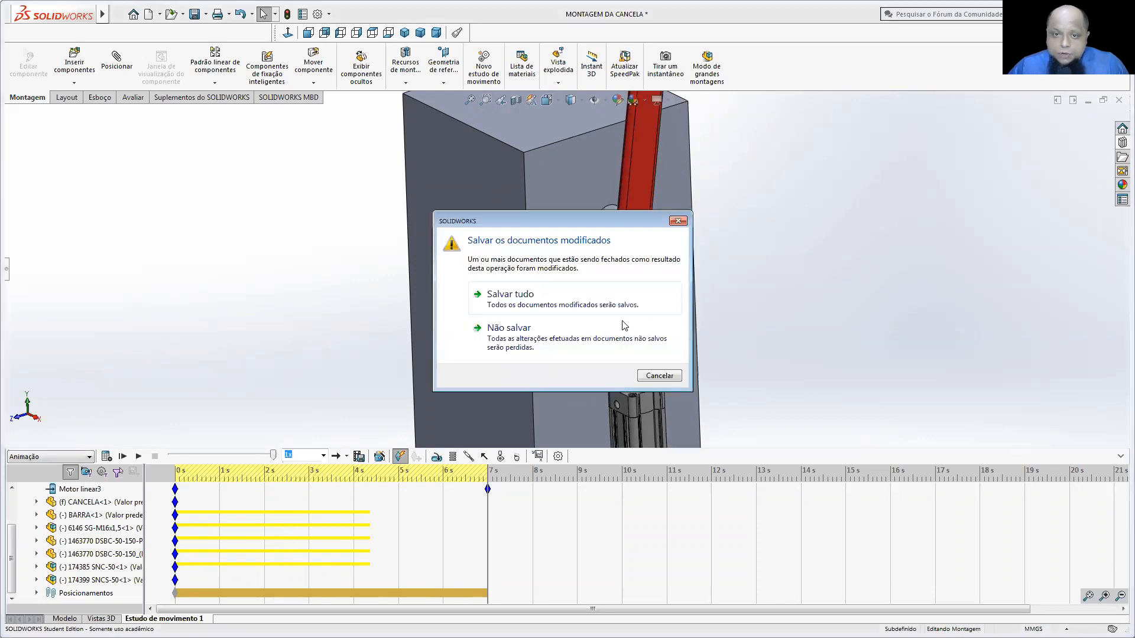
pyautogui.click(531, 332)
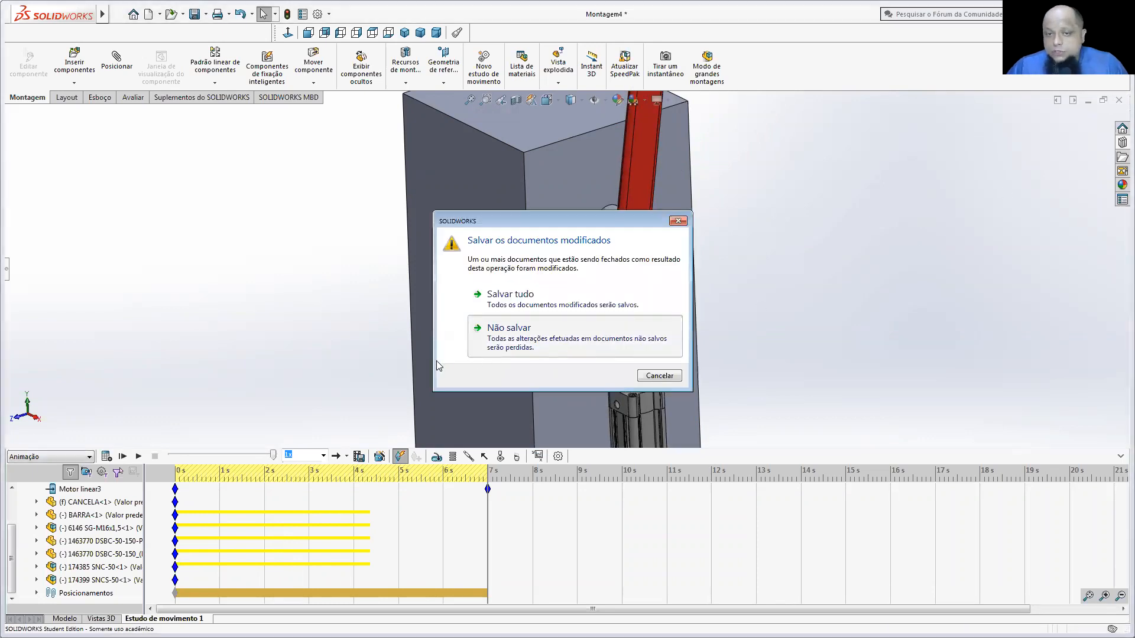
# - Set the Montagem4 cylinder study's playback mode to loop, change it to reciprocate and run the animation
pyautogui.click(346, 456)
pyautogui.click(355, 487)
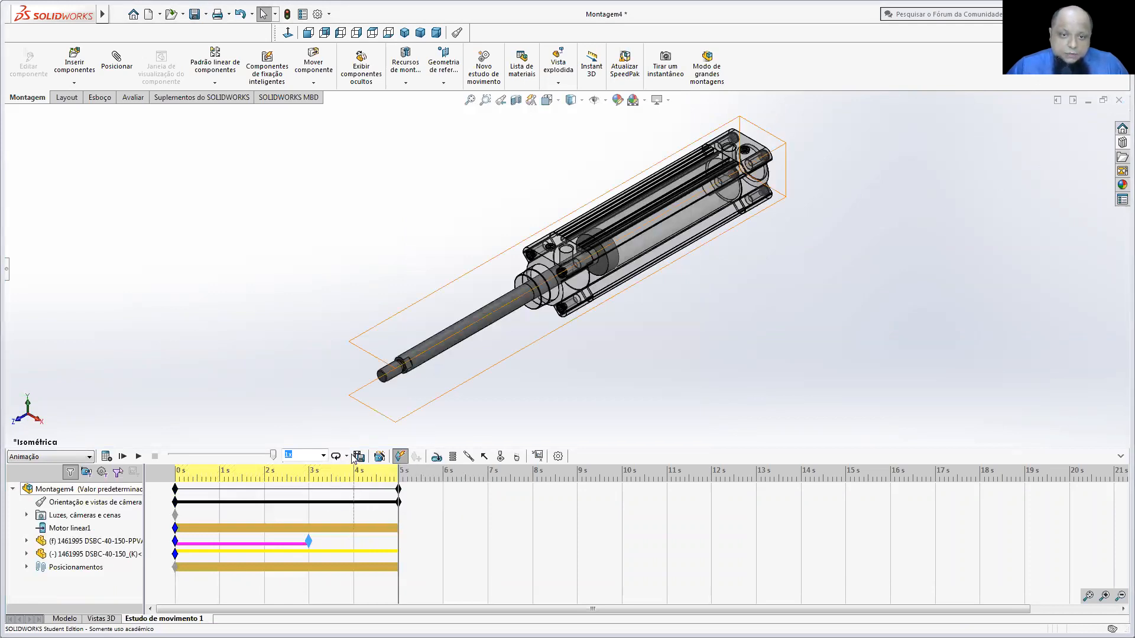
pyautogui.click(346, 455)
pyautogui.click(355, 502)
pyautogui.click(106, 456)
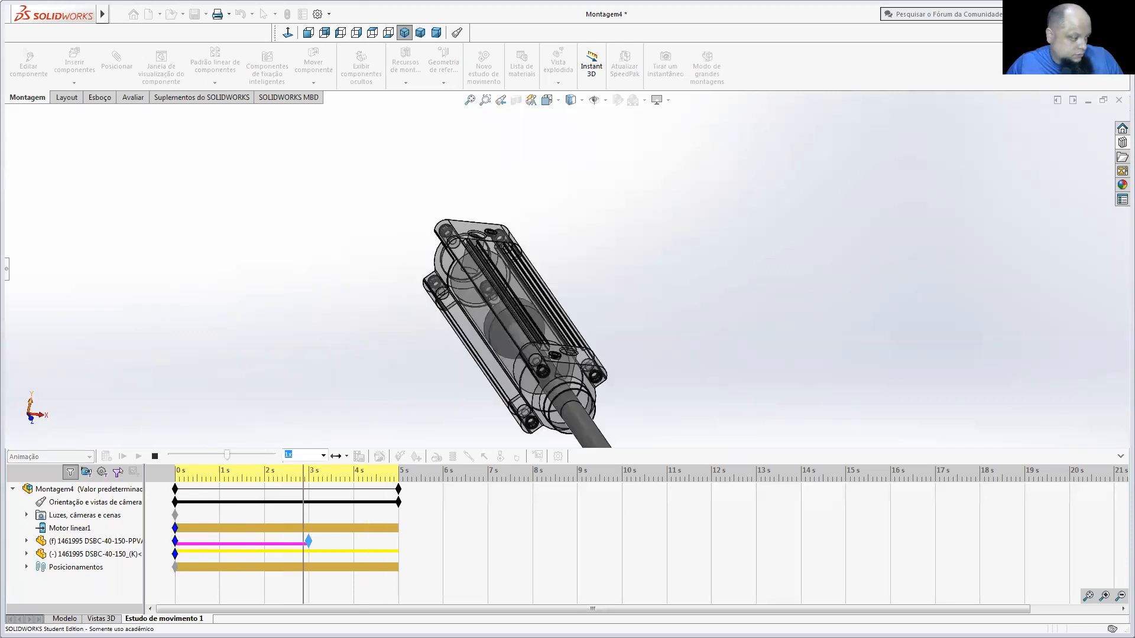
# - Switch to the PowerPoint presentation, end the slide show and go to the ESTUDO DE MOVIMENTO title slide
pyautogui.hotkey('alt', 'Tab')
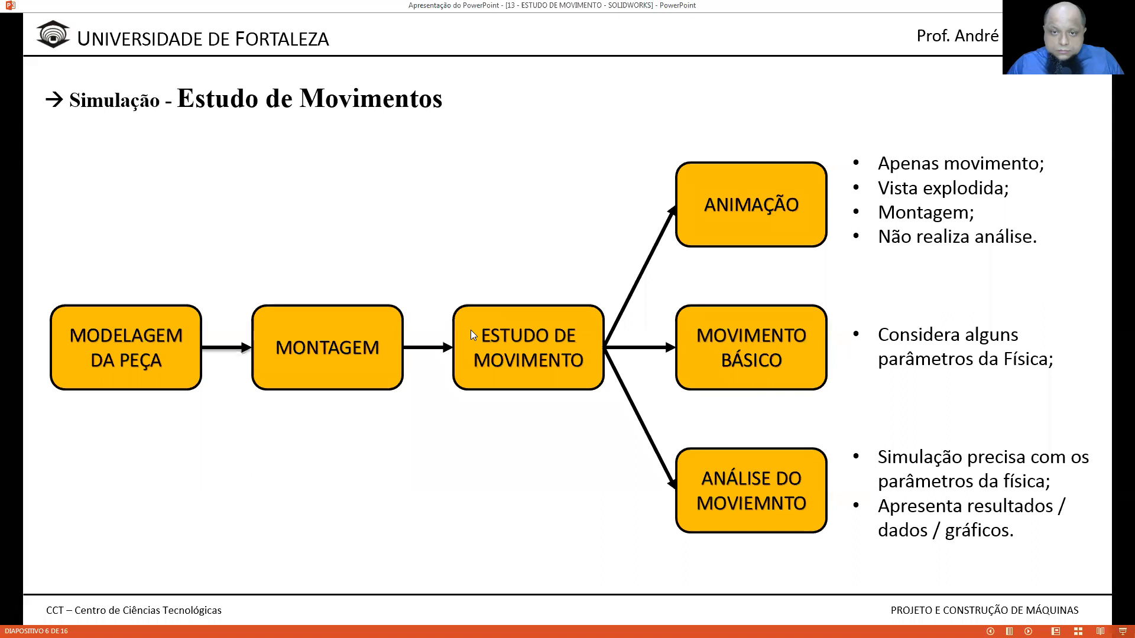
pyautogui.press('Escape')
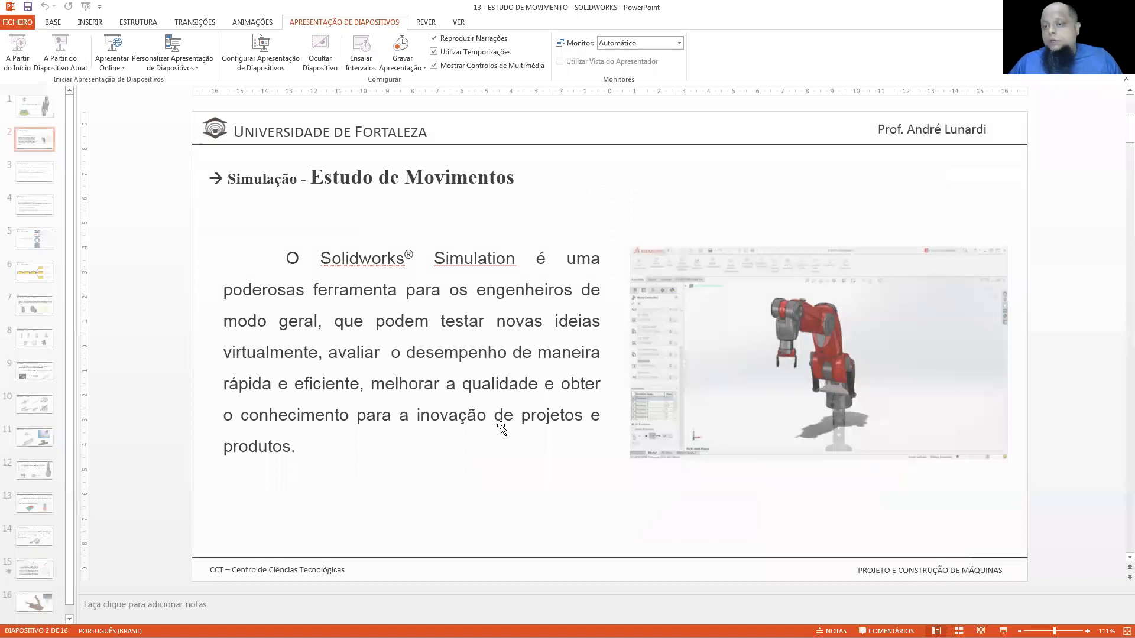
pyautogui.scroll(1, 501, 428)
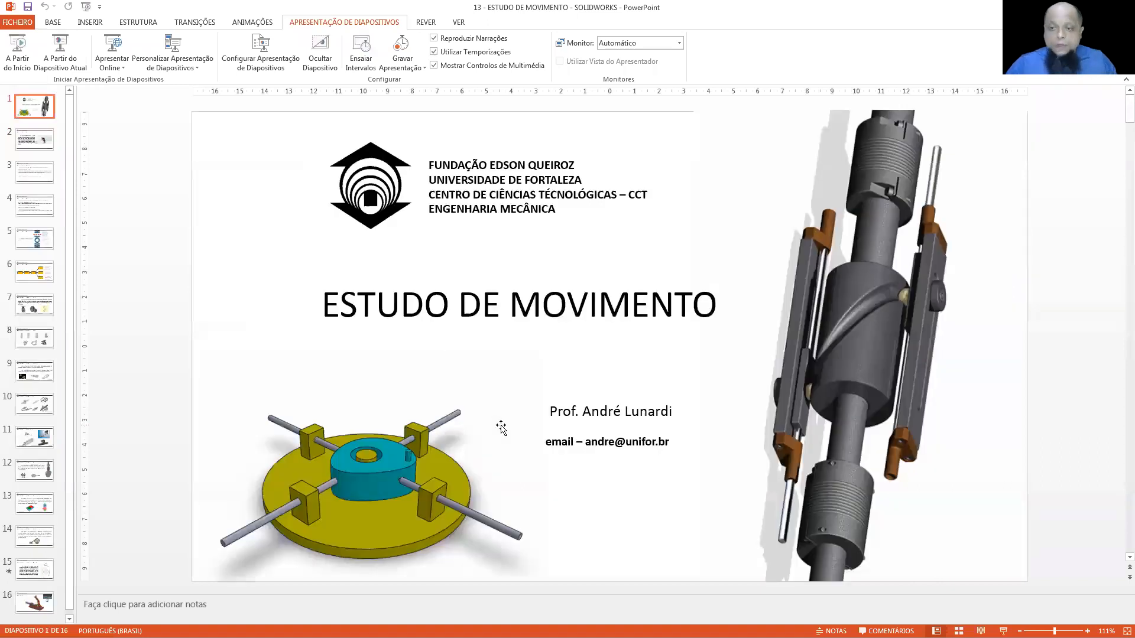